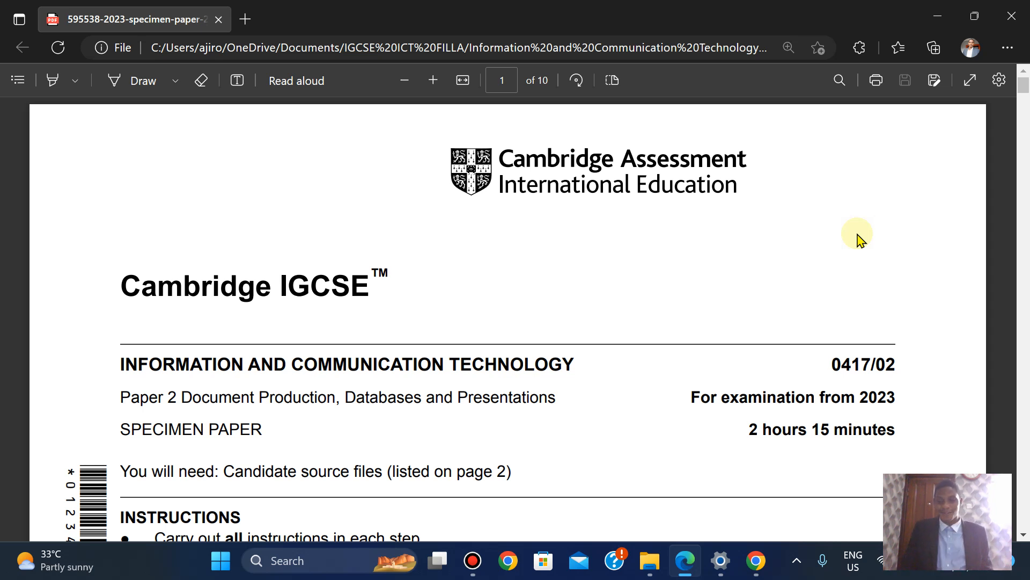
Scroll the specimen paper PDF down to the Task 1 Evidence Document instructions on page 2
scroll(858, 238, down, 20)
scroll(858, 237, down, 1)
scroll(857, 237, up, 2)
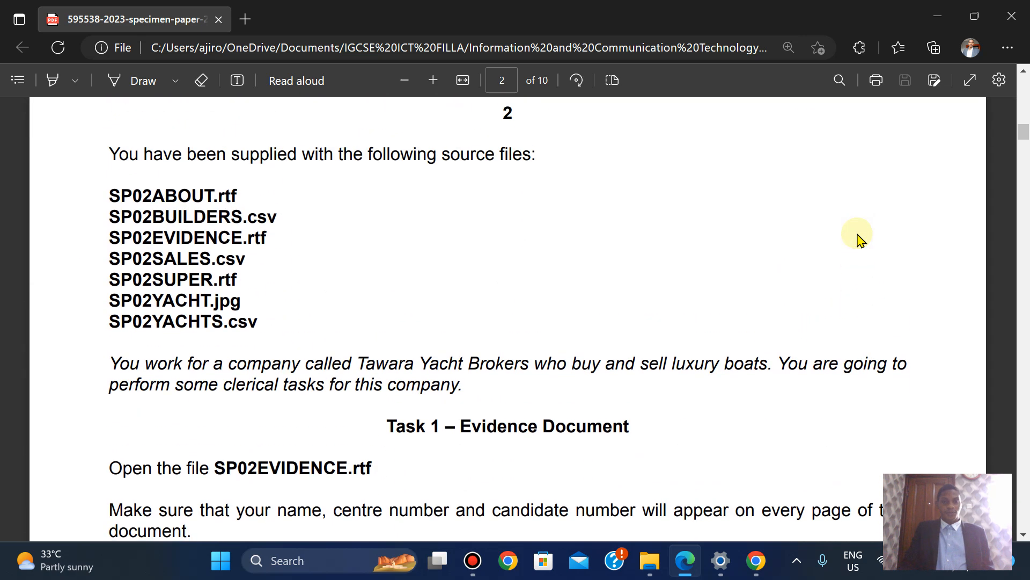
scroll(858, 237, down, 3)
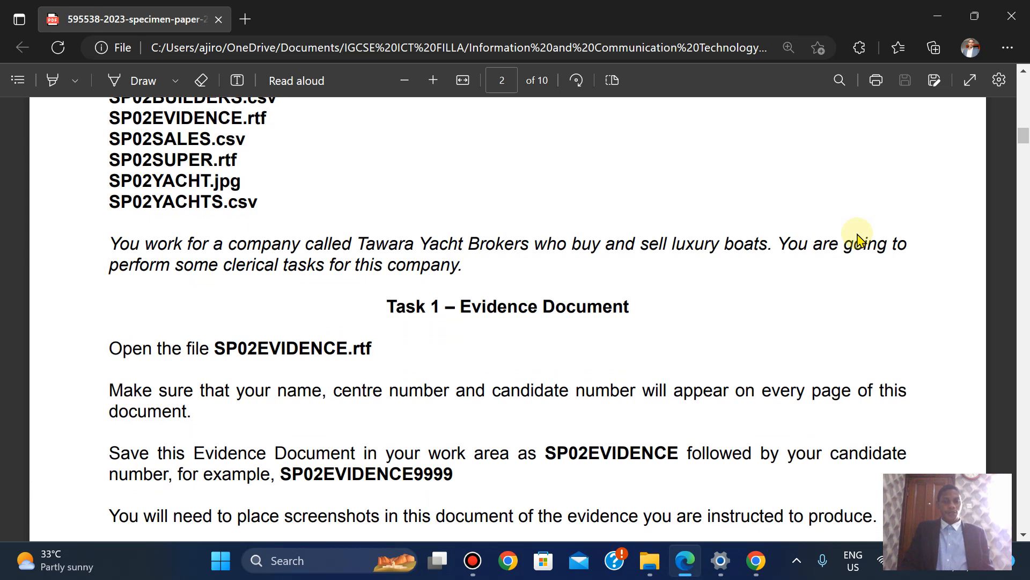
scroll(857, 237, up, 1)
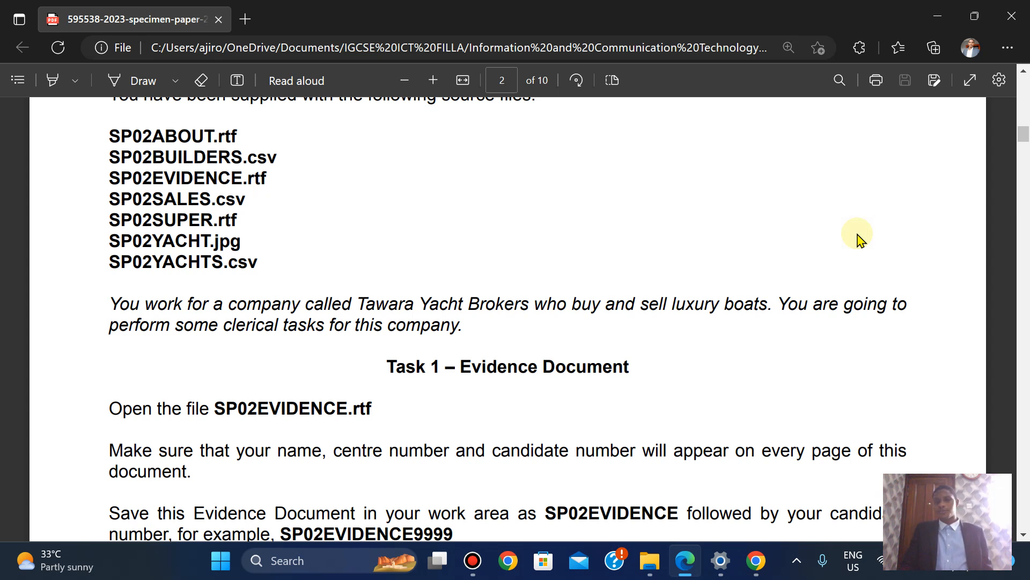
scroll(857, 238, down, 3)
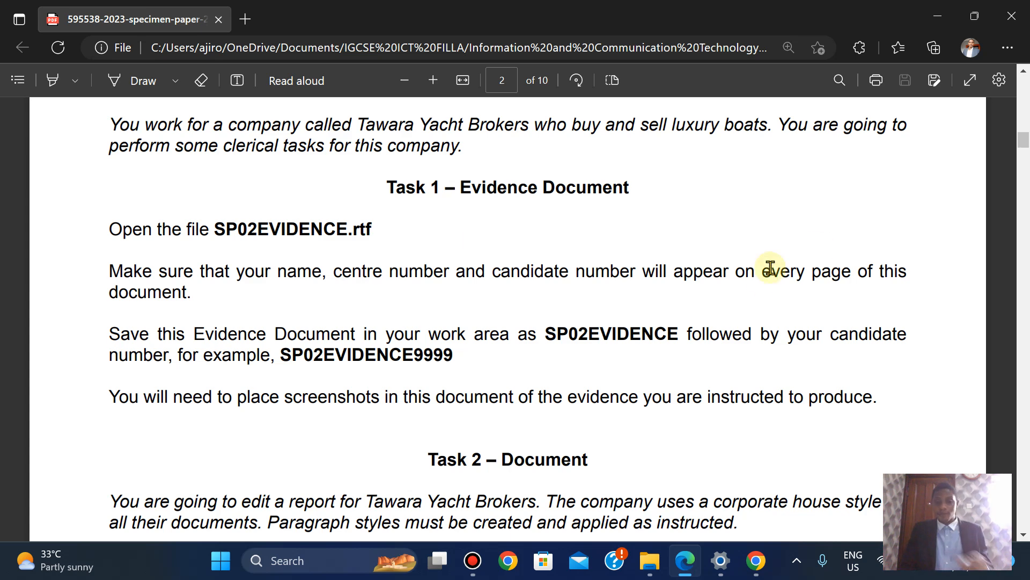
Open SP02EVIDENCE from the 595559 supporting-files folder's 0417_y23_ss_2 subfolder in Word
click(650, 561)
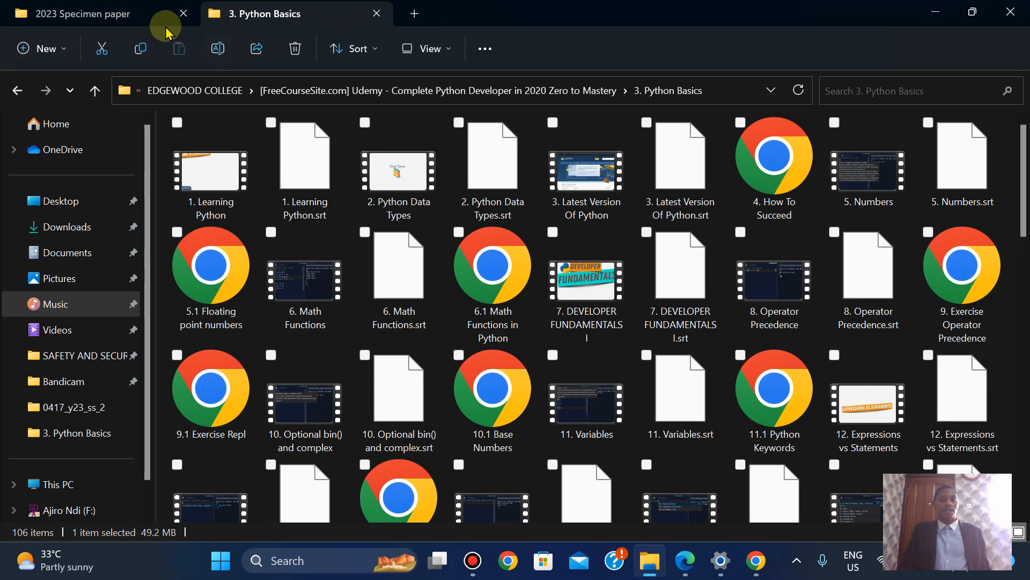
click(92, 7)
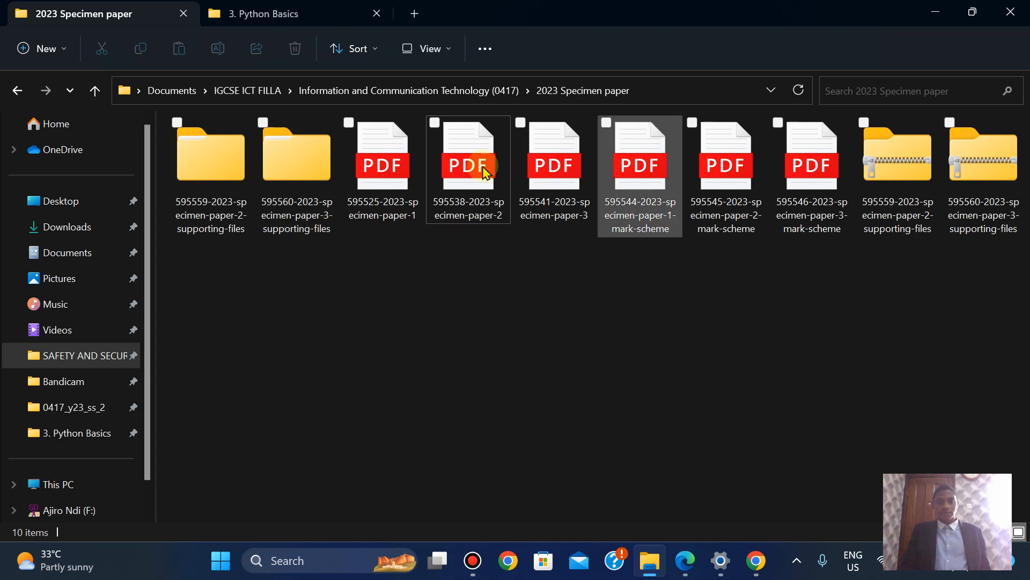
double_click(203, 188)
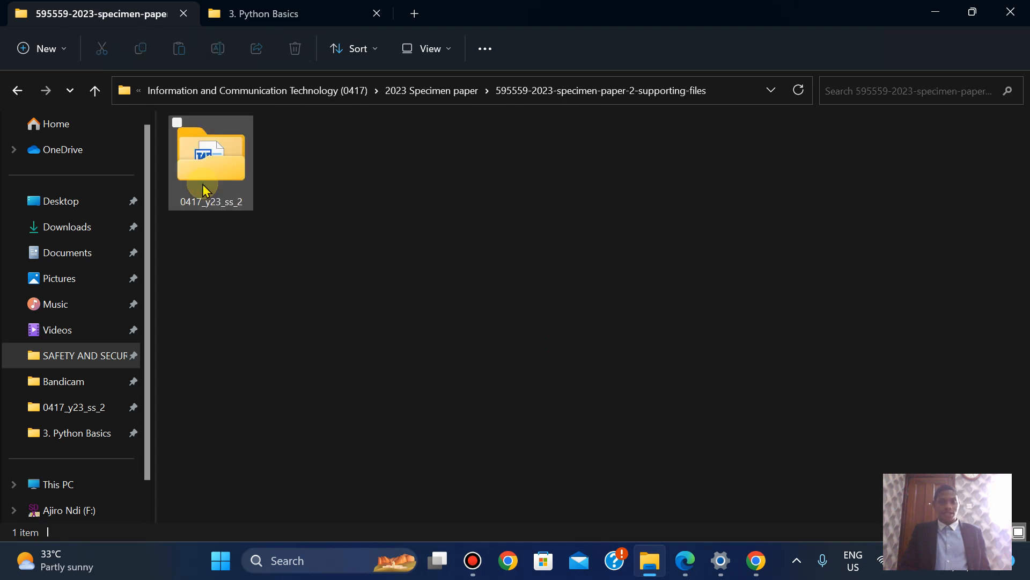
double_click(203, 189)
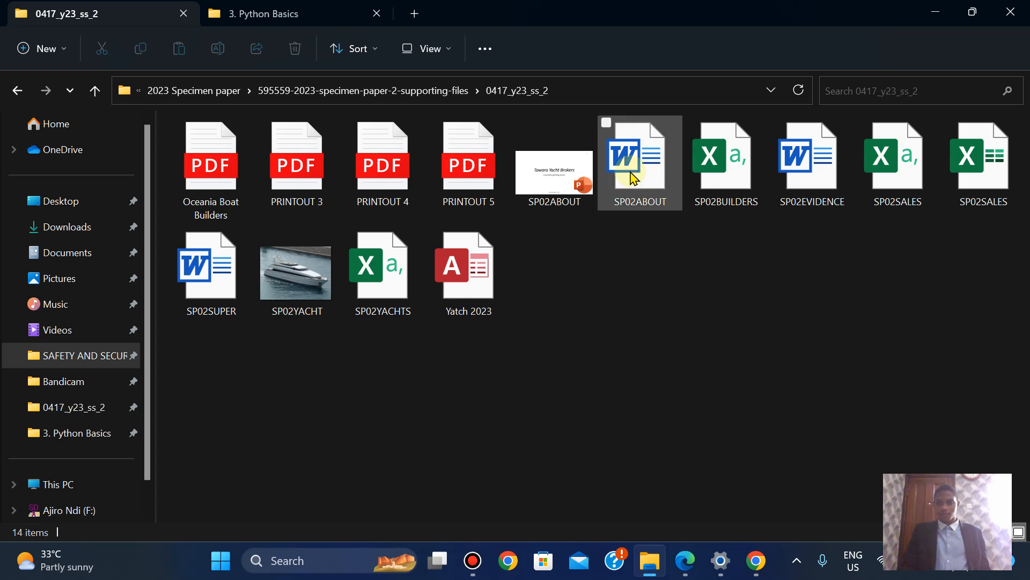
double_click(813, 163)
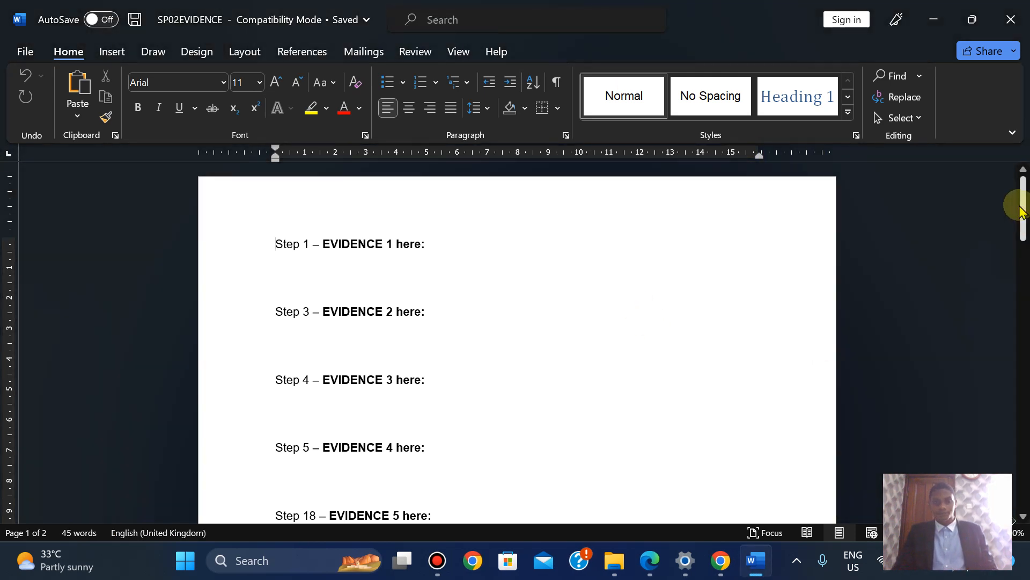
Reread the Task 1 rule on identifying details in the PDF, then go to Word's Insert tab
drag(1023, 208, 1027, 143)
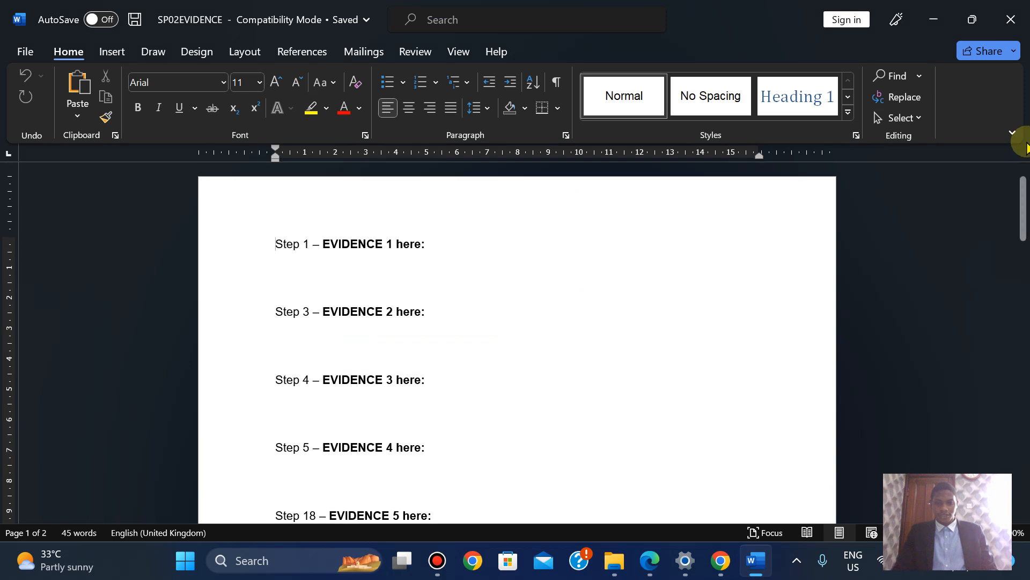
click(647, 570)
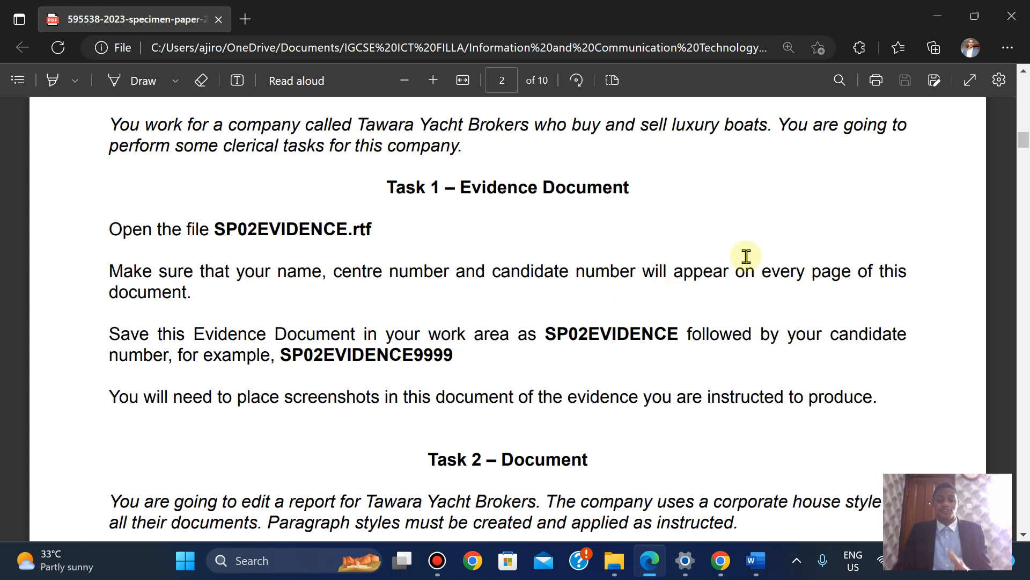
click(755, 561)
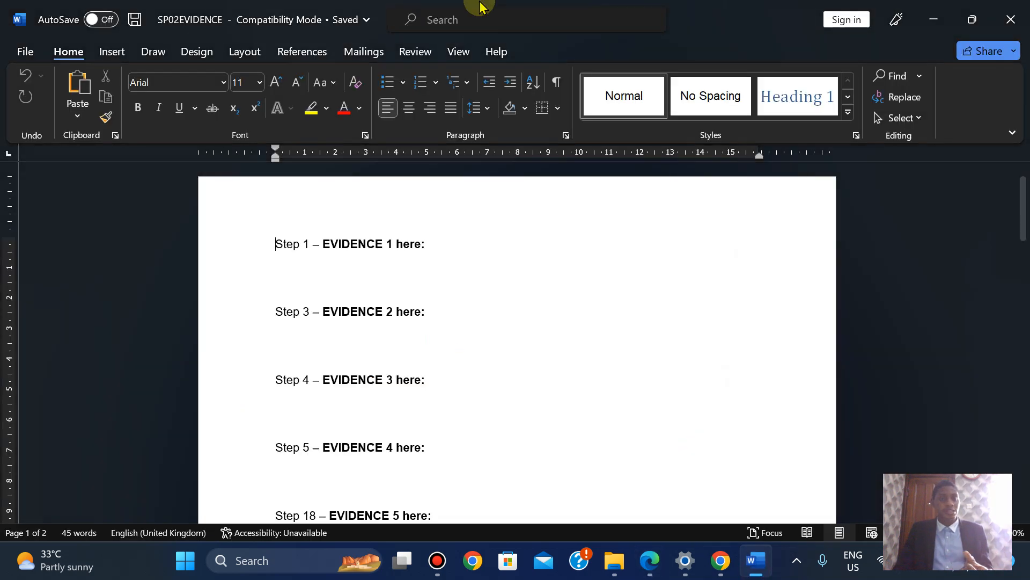
click(130, 52)
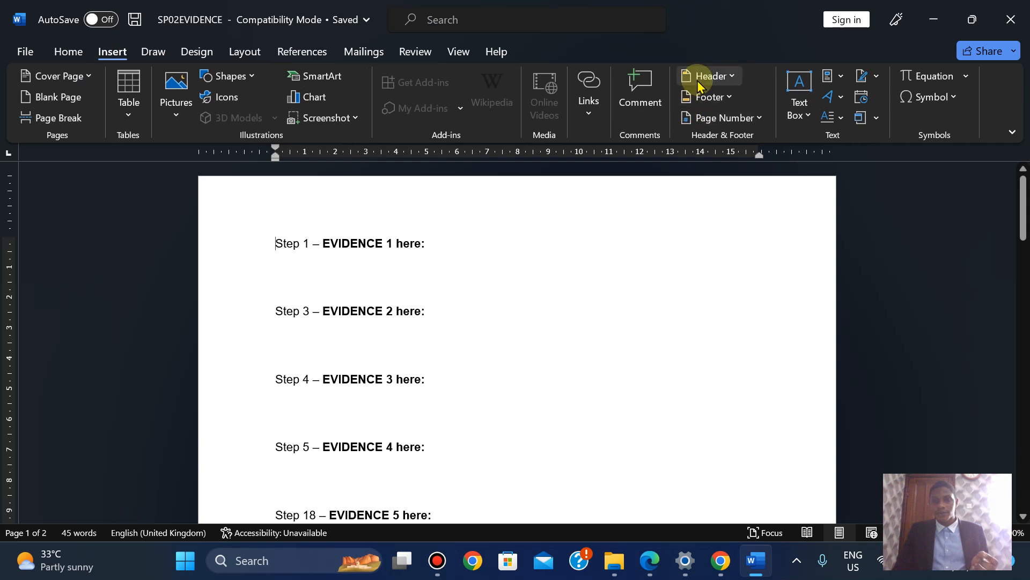
Add a Blank (Three Columns) header with the candidate's name, number and 2023 centred, deleting both side placeholders
click(699, 84)
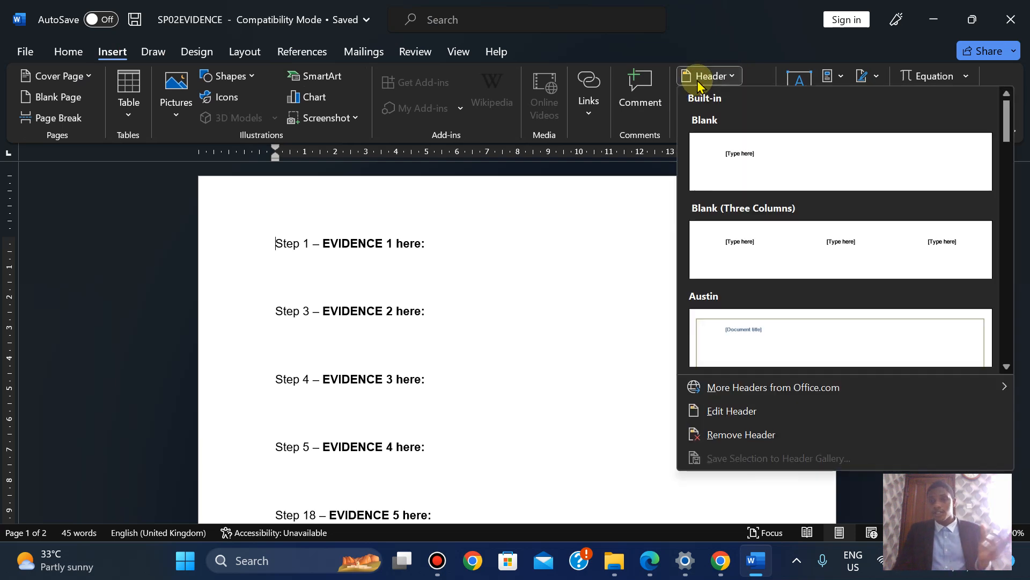
click(771, 240)
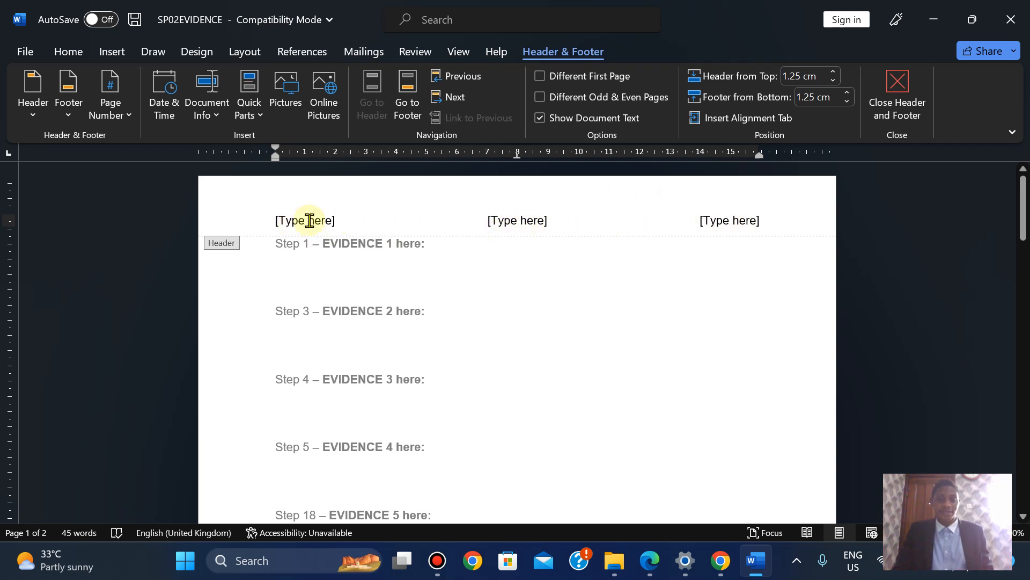
click(505, 224)
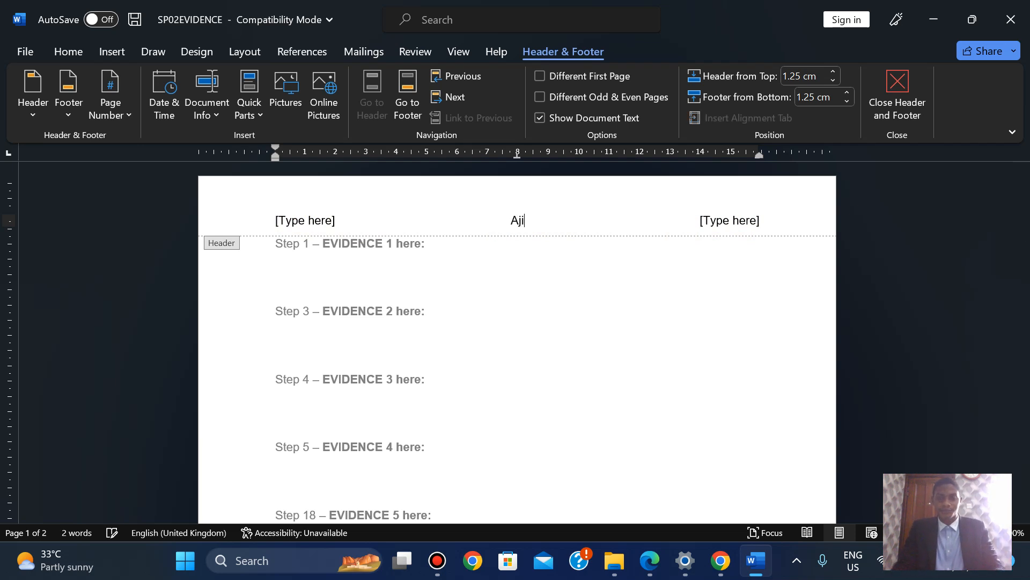
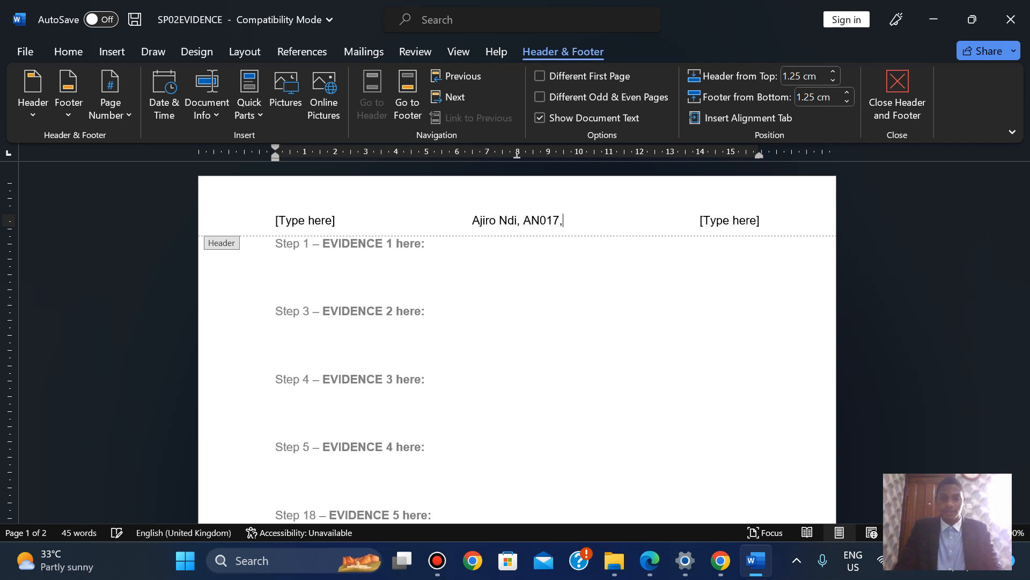
text( 2023)
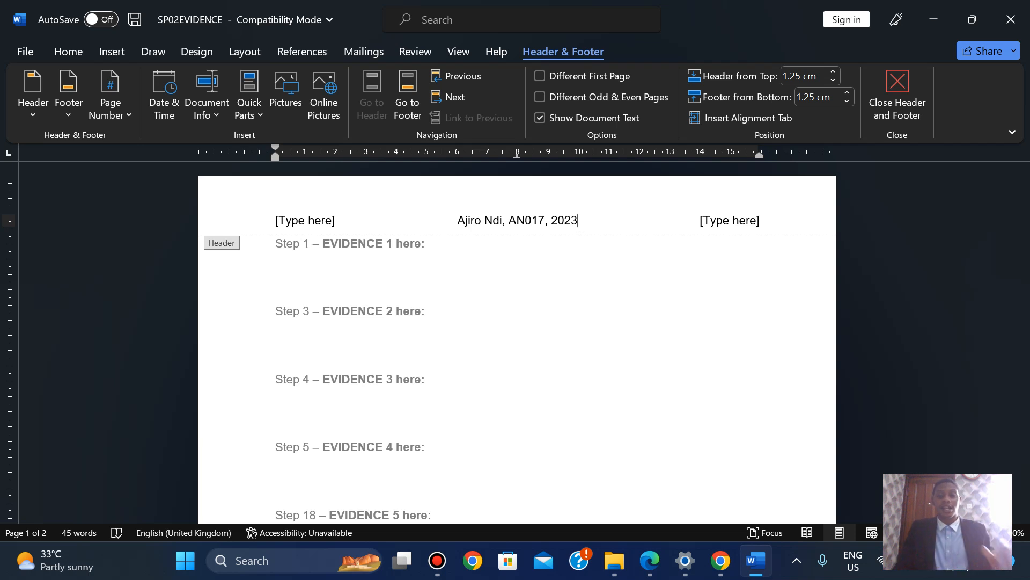
click(302, 216)
key(Delete)
click(750, 214)
key(Delete)
Close the header and name a copy SP02EVIDENCE2023 in the 0417_y23_ss_2 folder
click(899, 86)
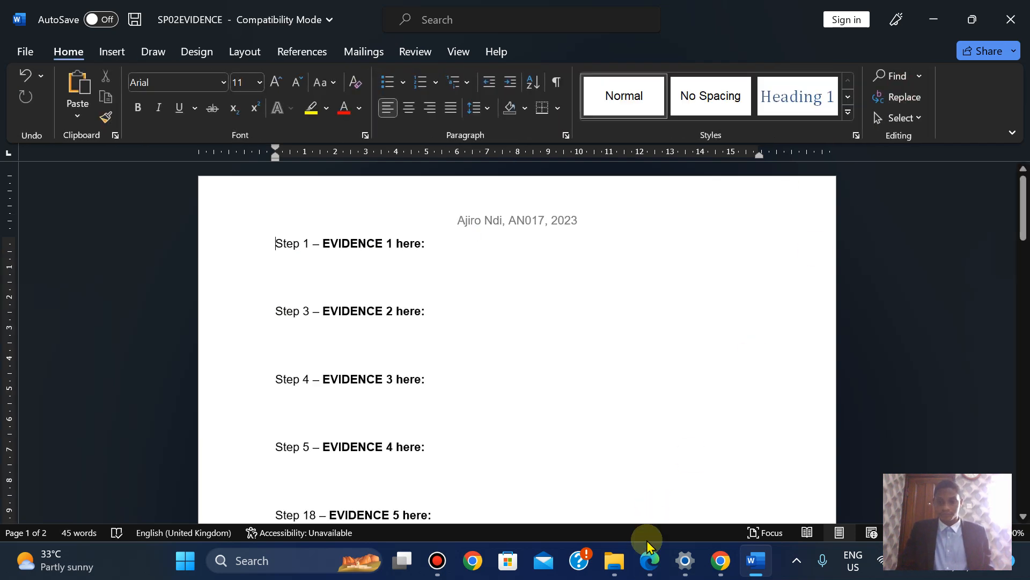
click(649, 561)
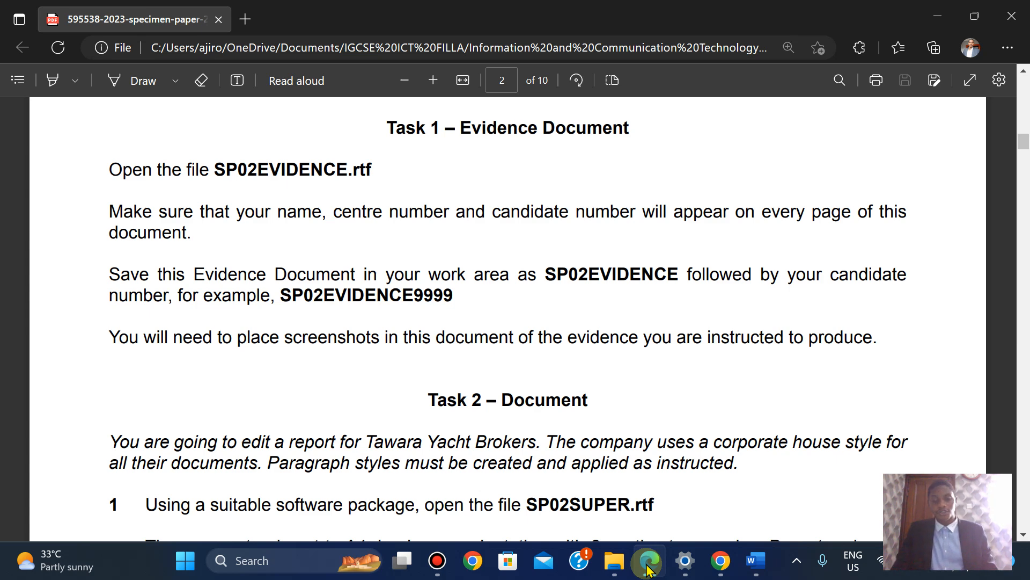
click(649, 562)
click(22, 50)
click(38, 271)
click(560, 173)
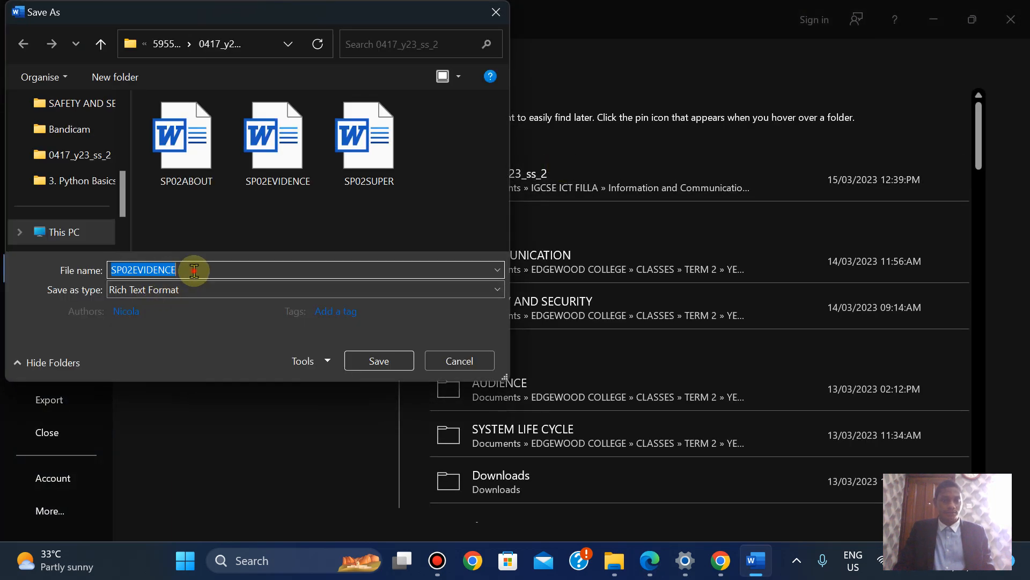
click(194, 271)
text(2023)
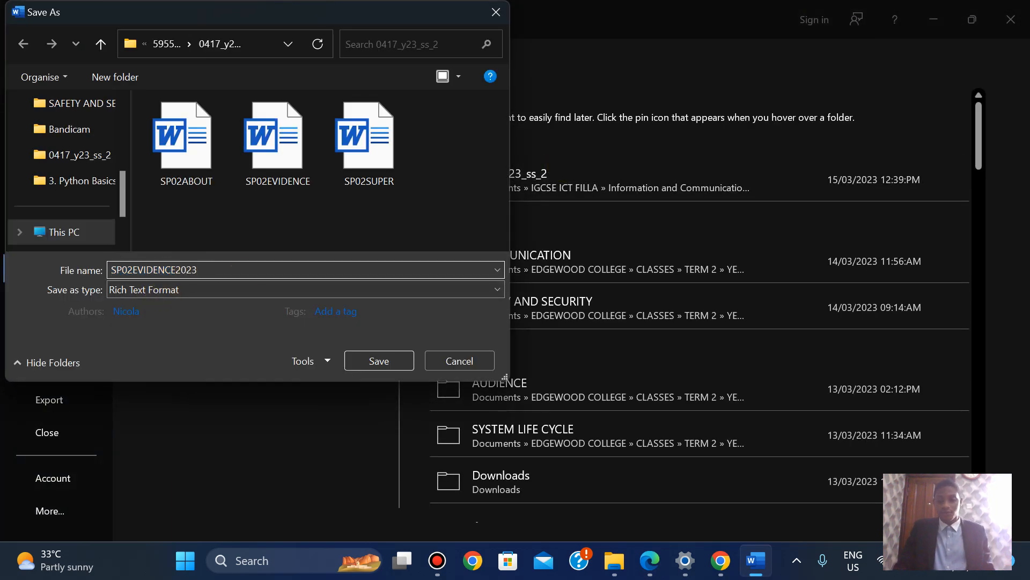
Save it as a Word Document, accepting the upgrade to the newest file format
click(654, 571)
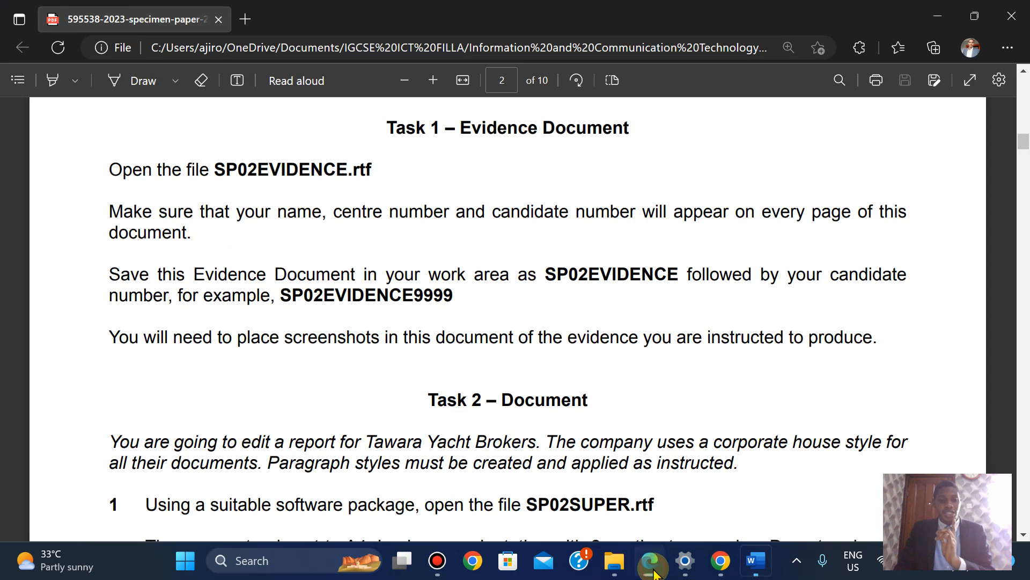
click(654, 571)
click(197, 290)
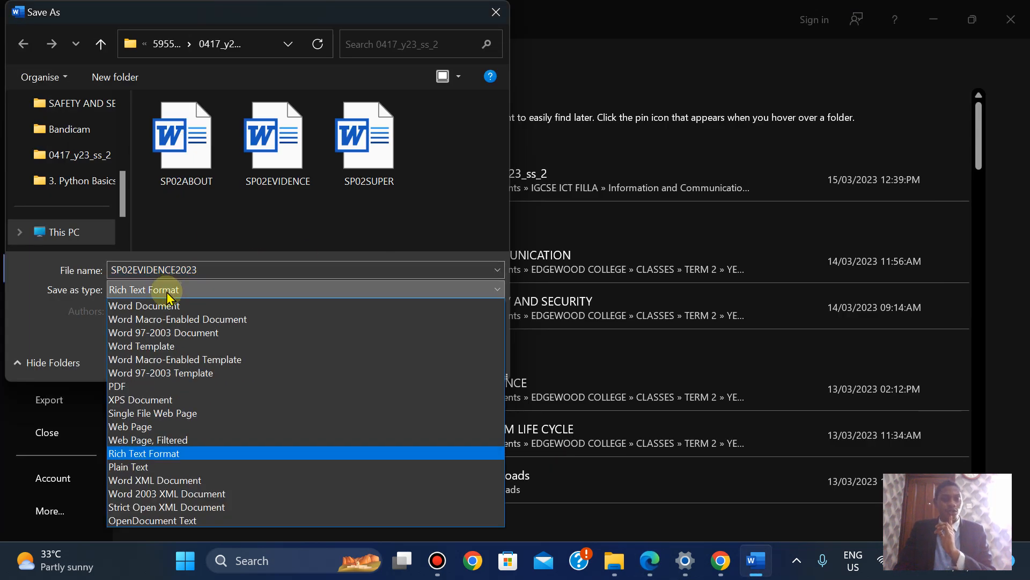
click(161, 305)
click(381, 411)
click(577, 321)
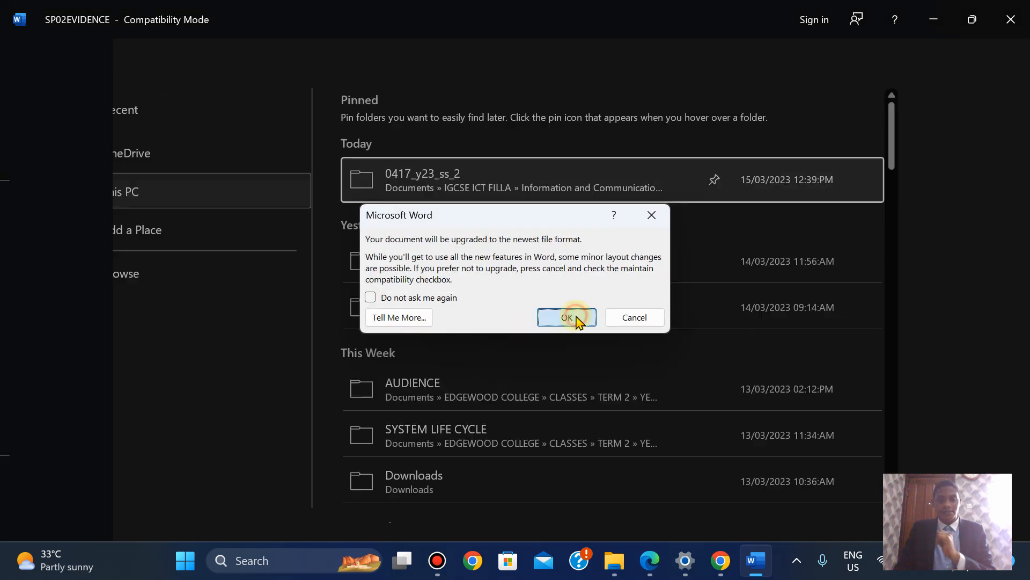
click(650, 558)
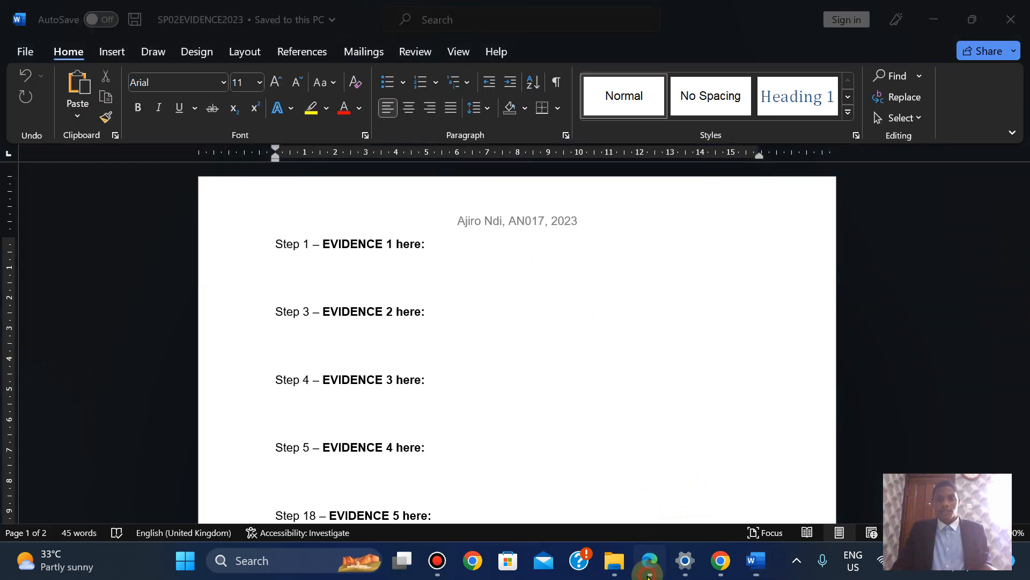
Scroll to the Task 2 step about opening SP02SUPER.rtf, leaving no text selected
key(Down)
key(Down)
key(Down)
key(Down)
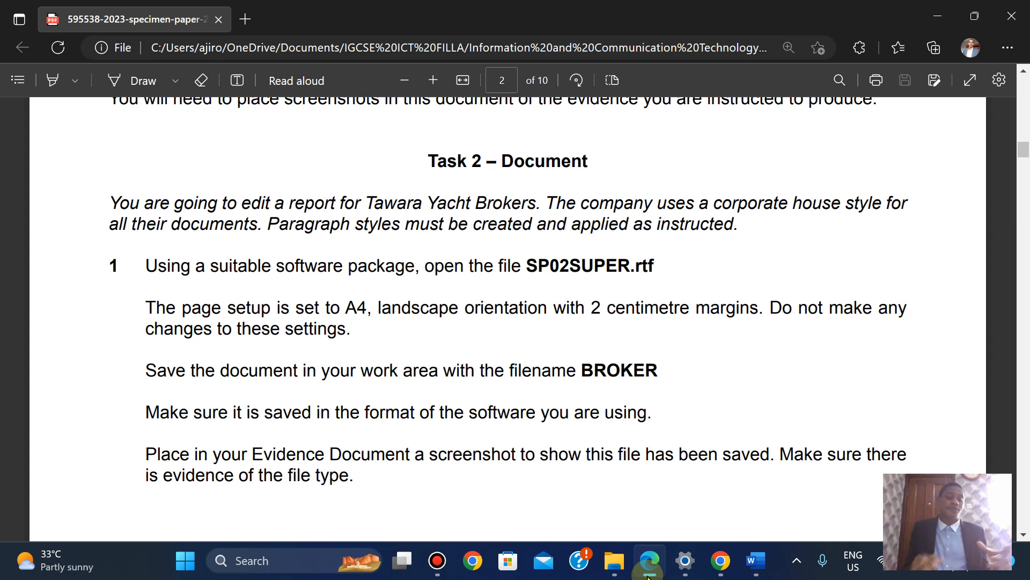
drag(632, 267, 655, 267)
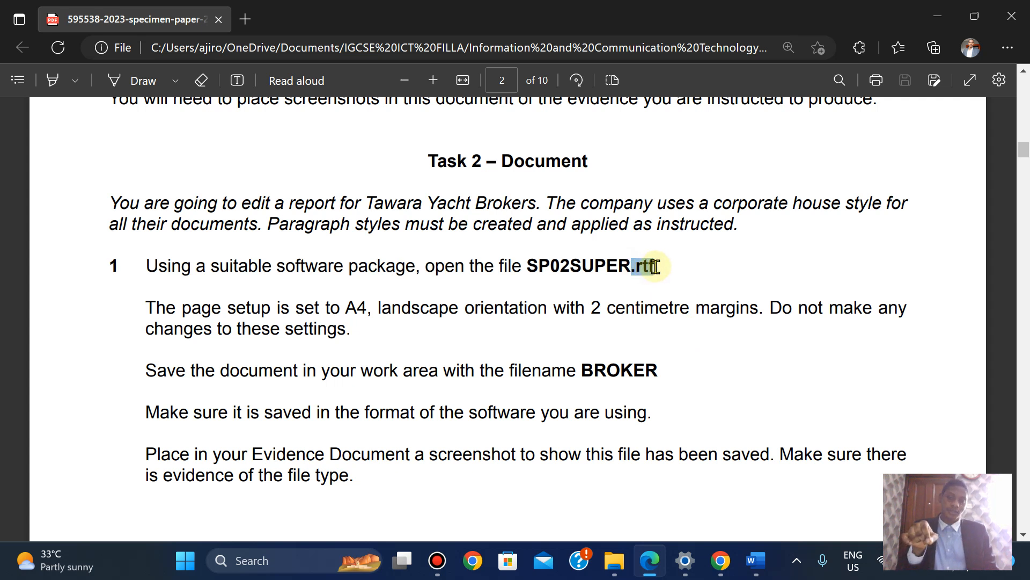
drag(655, 267, 657, 270)
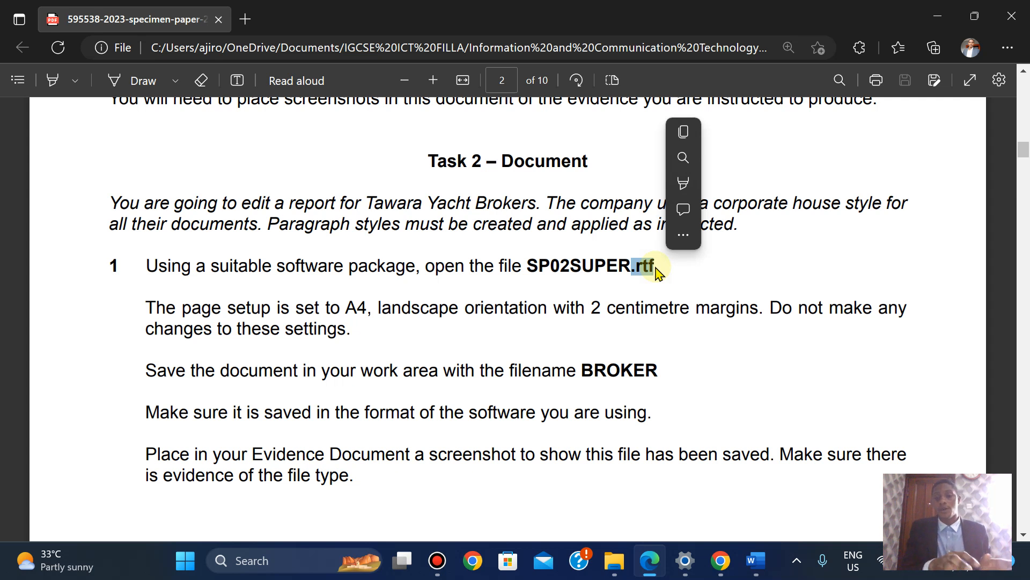
click(657, 270)
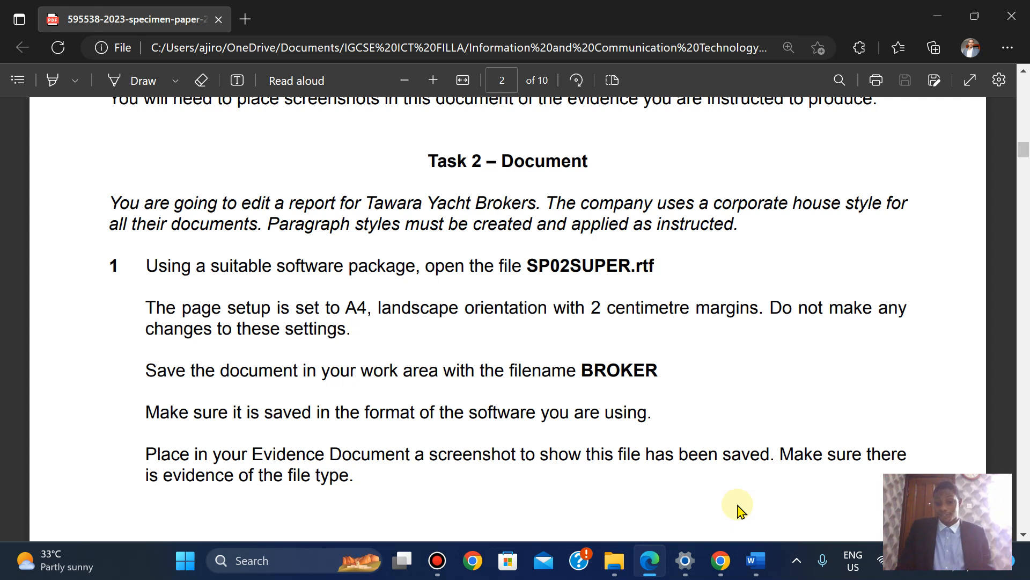
Open SP02SUPER from the 0417_y23_ss_2 folder, enable editing, and return to the Task 2 instructions
click(628, 565)
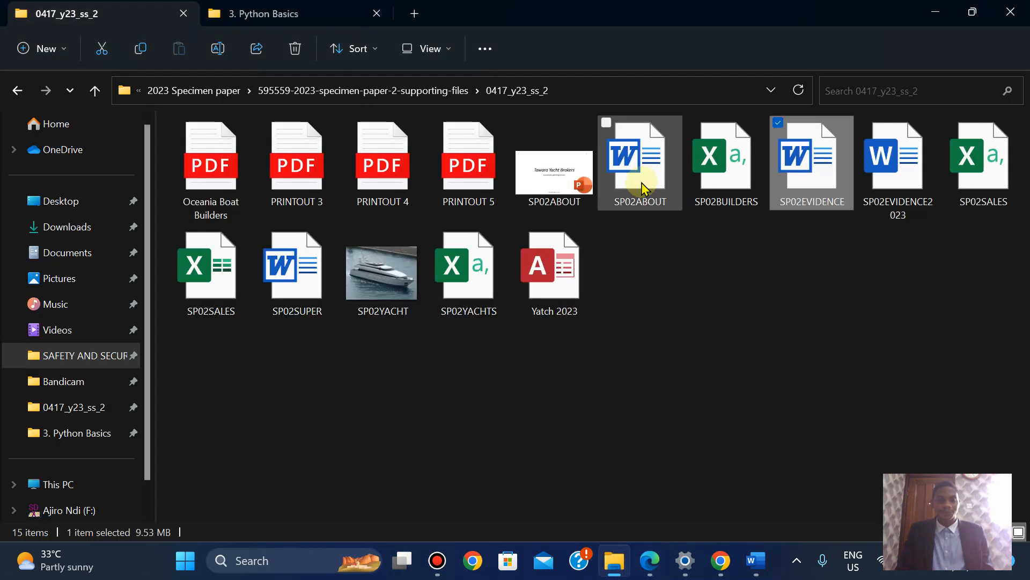
double_click(291, 307)
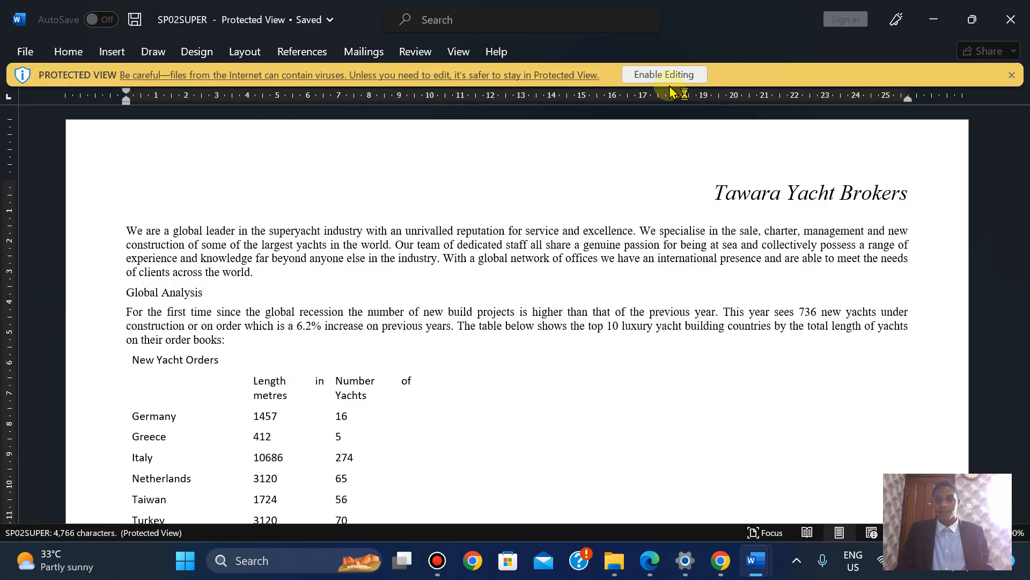
click(665, 75)
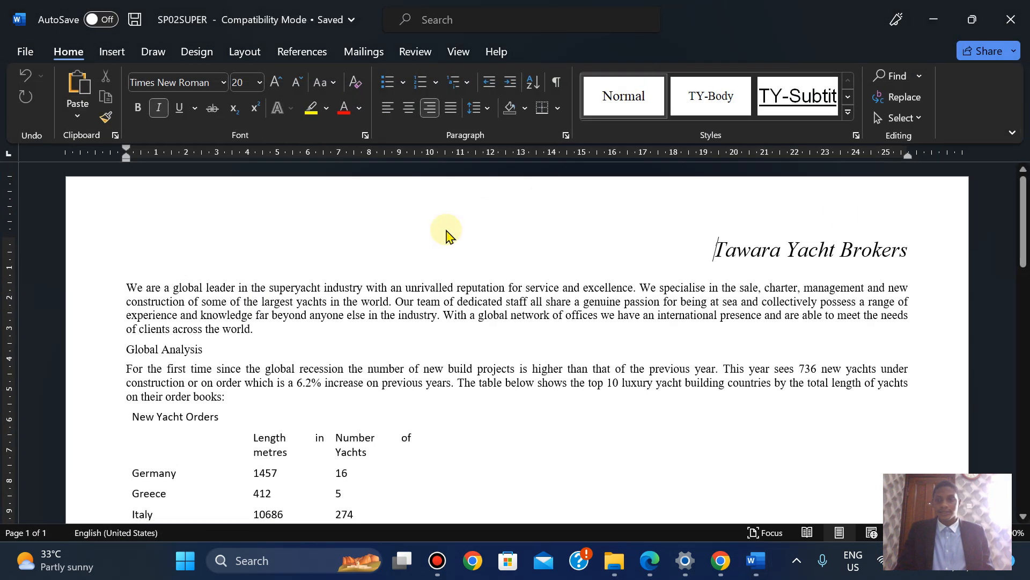
click(649, 561)
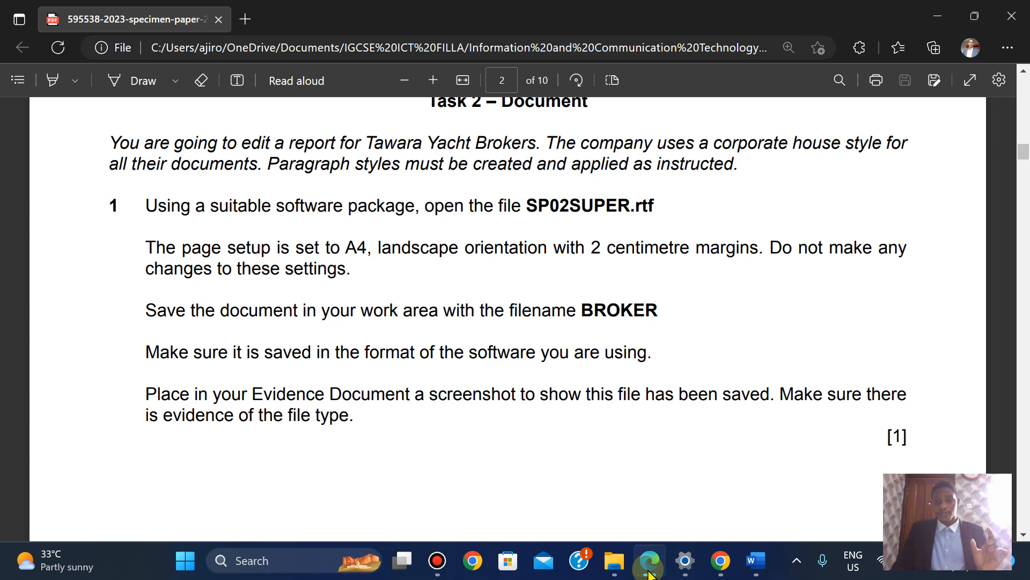
click(649, 570)
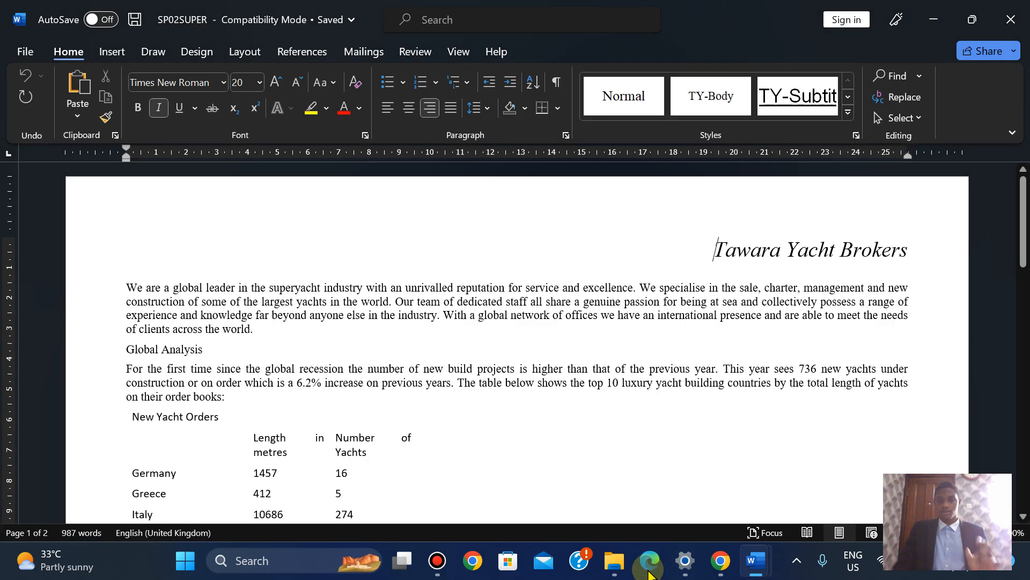
mouse_move(1024, 207)
mouse_down()
mouse_move(1025, 346)
mouse_move(1024, 217)
mouse_up()
click(650, 569)
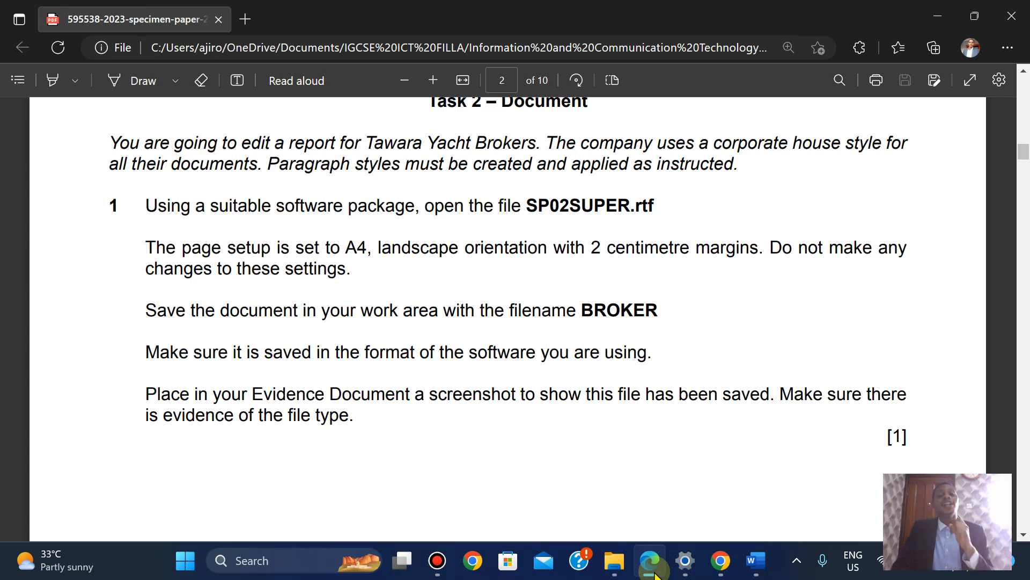
click(655, 576)
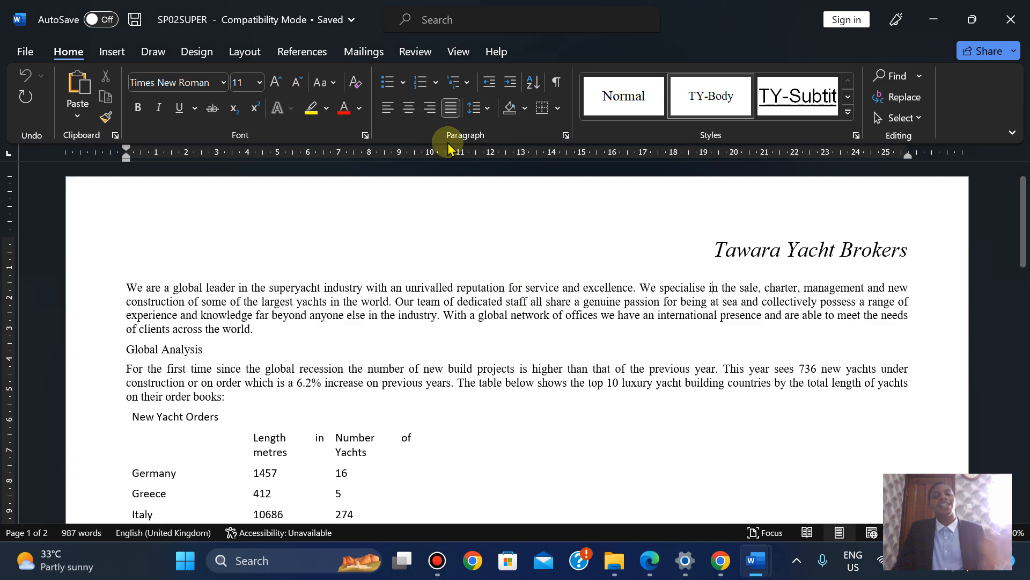
click(243, 57)
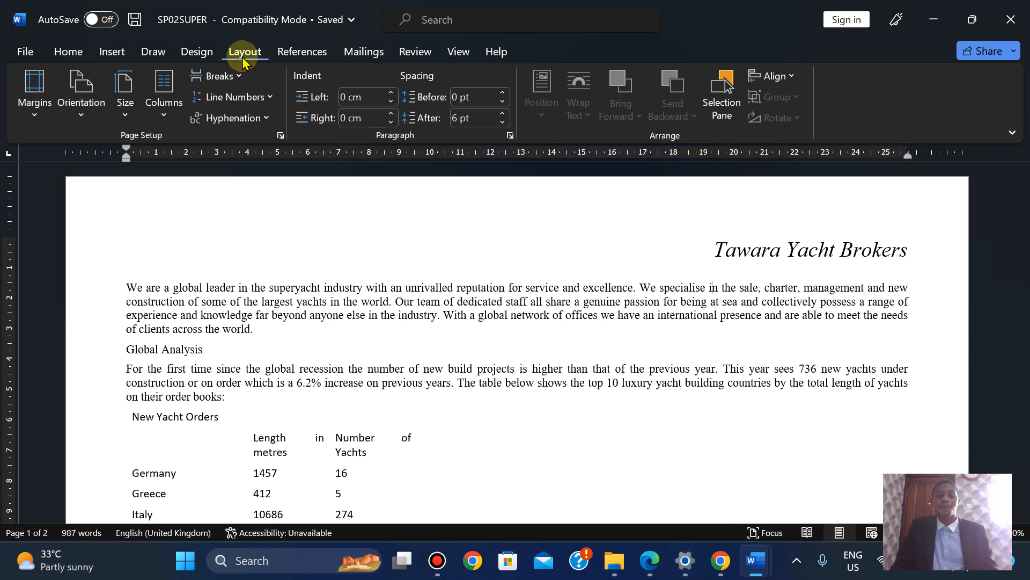
click(280, 137)
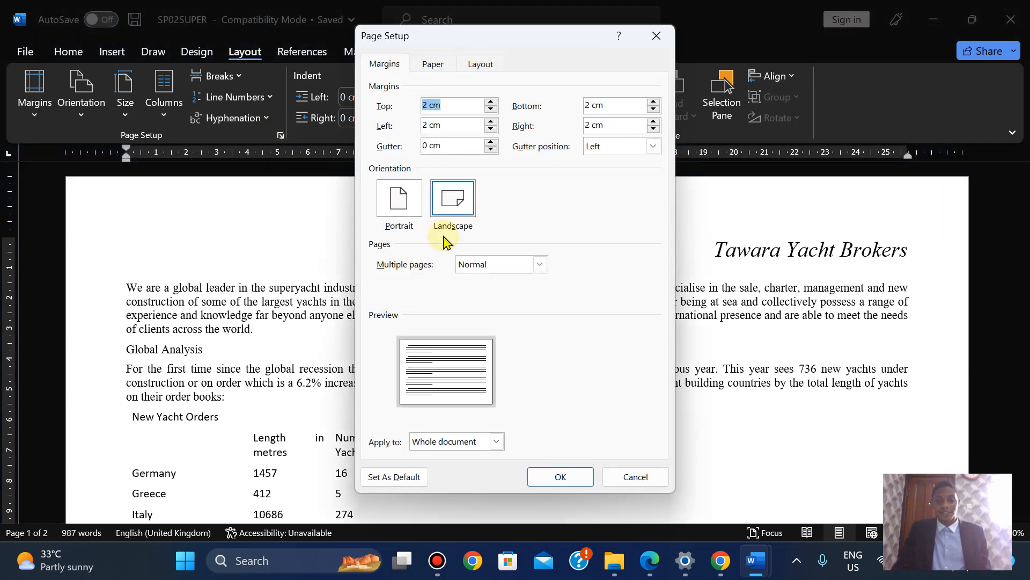
click(640, 477)
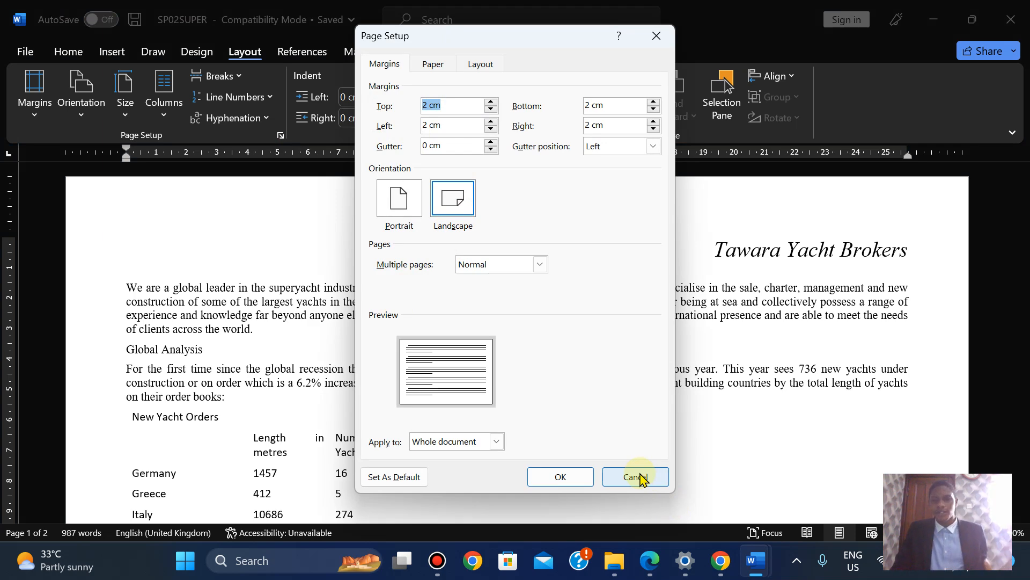
click(640, 477)
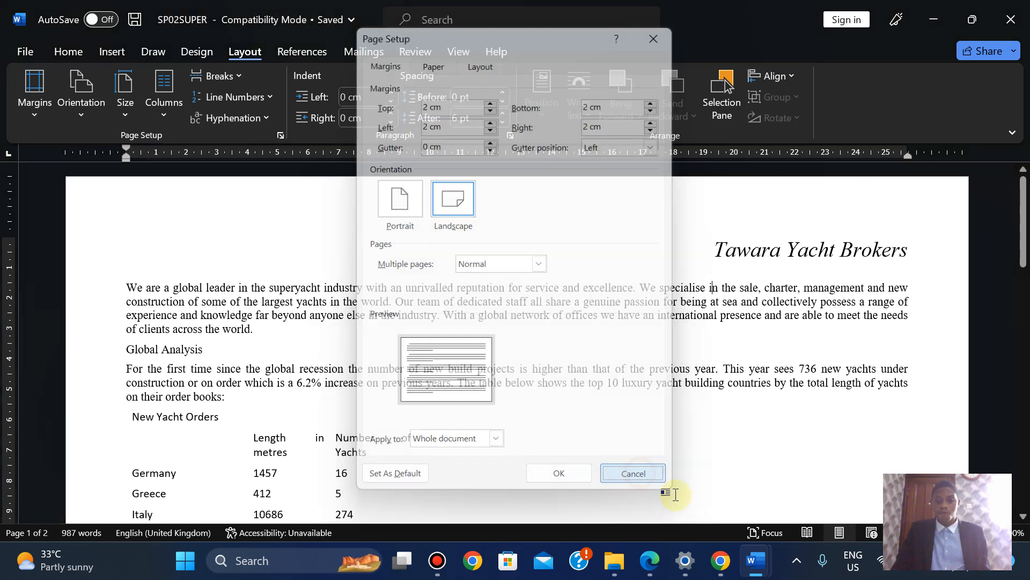
click(649, 560)
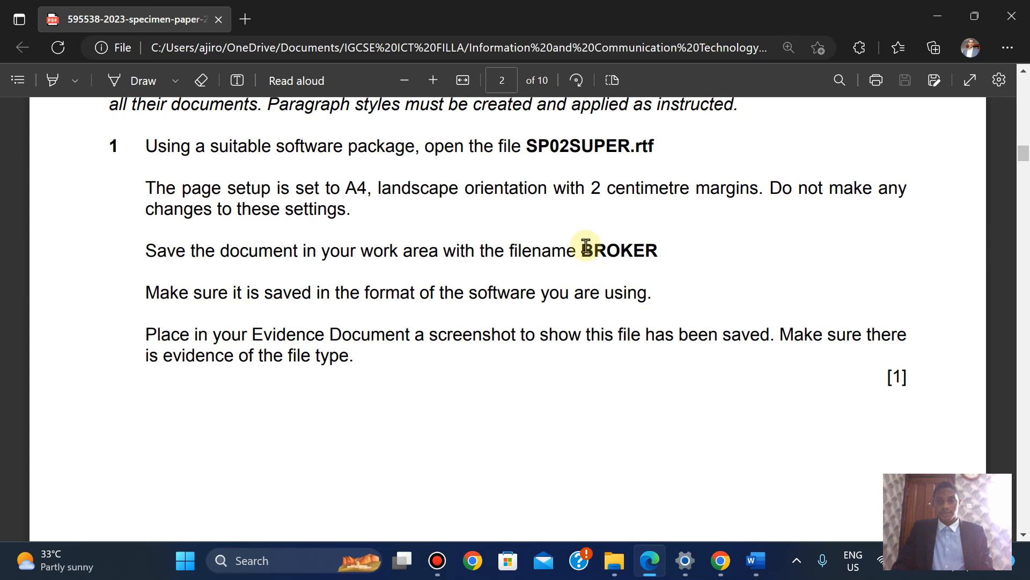
Copy the filename BROKER from the Task 2 instructions and return to the SP02SUPER document
drag(584, 248, 669, 255)
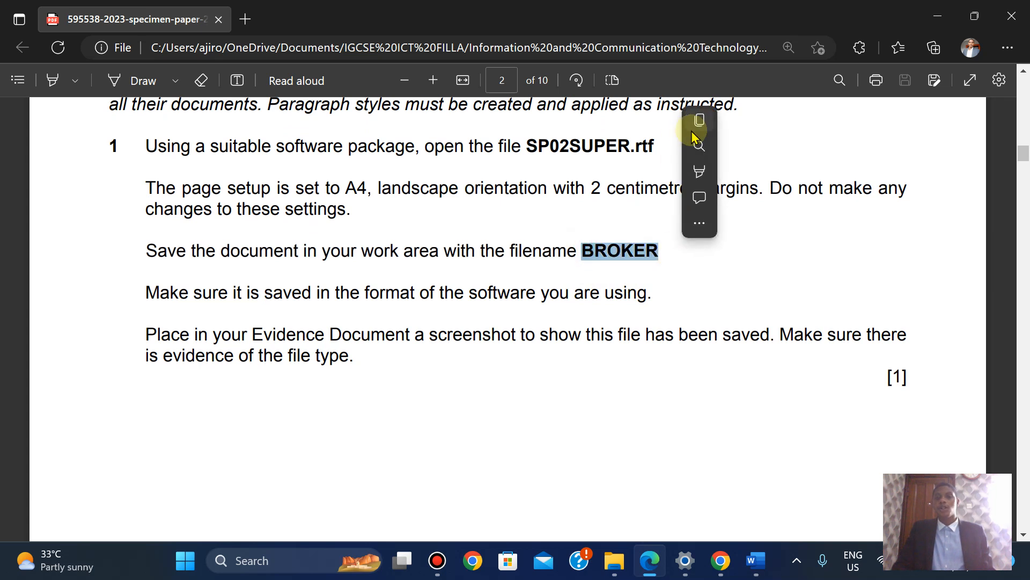
click(703, 126)
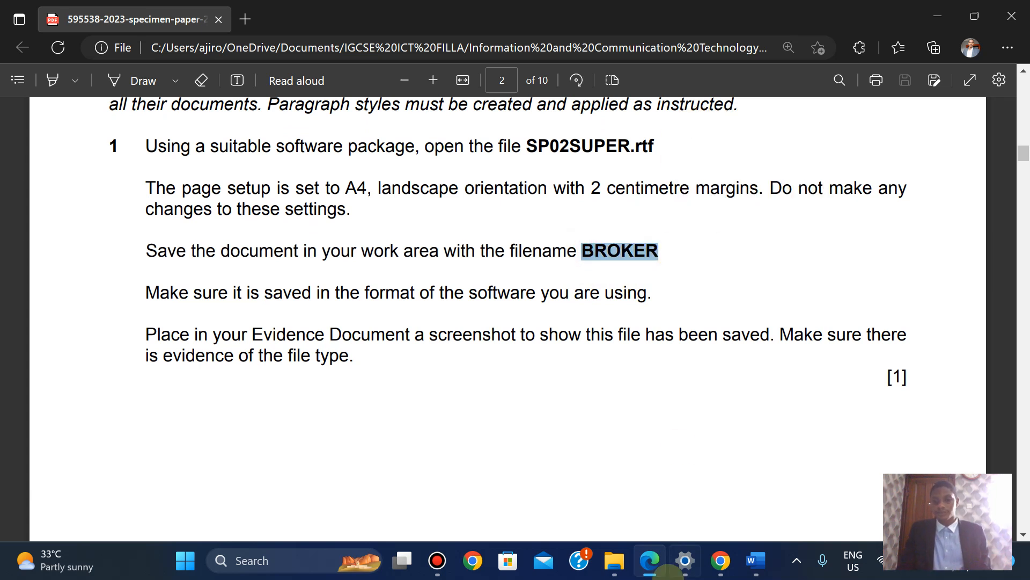
mouse_move(755, 561)
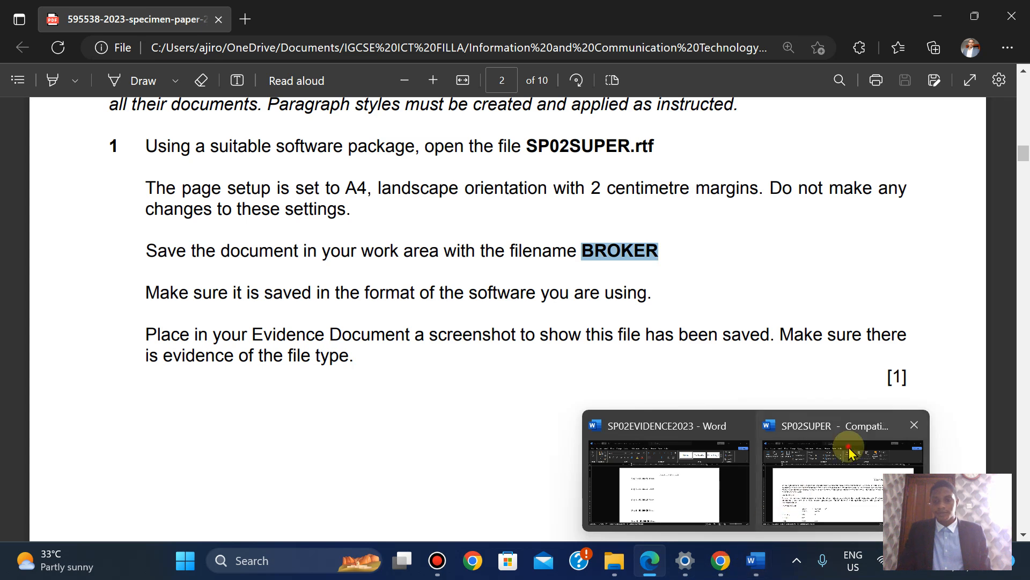
click(789, 509)
Save SP02SUPER as BROKER, Word Document format, in 0417_y23_ss_2, accepting the format upgrade
click(14, 53)
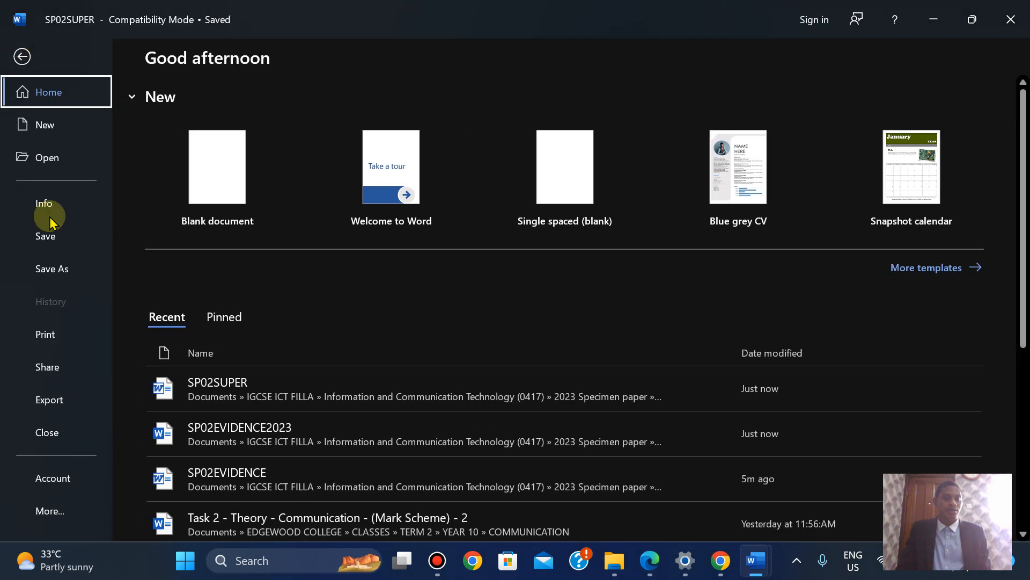
click(22, 270)
click(488, 177)
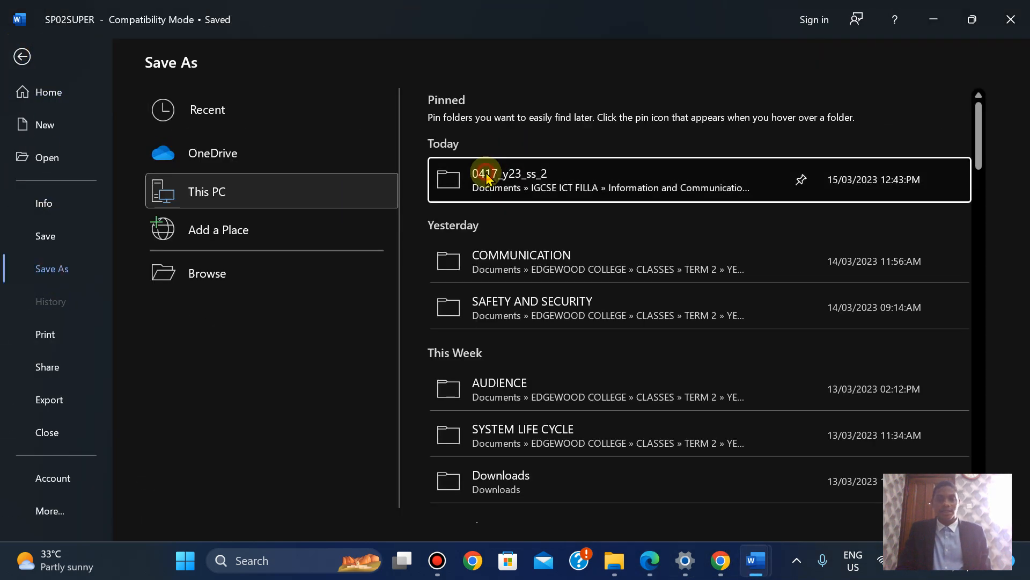
text(BROKER)
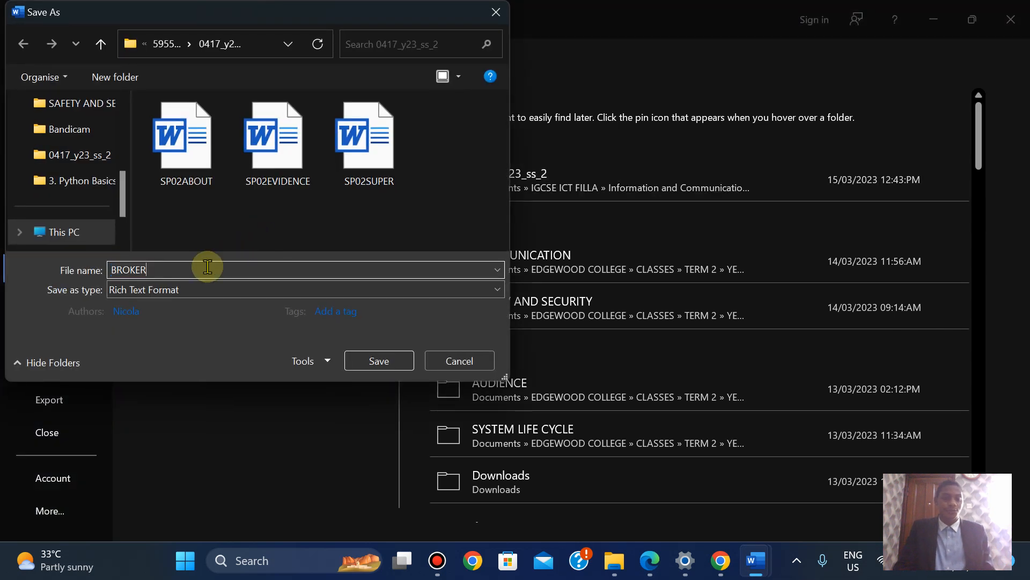
click(172, 291)
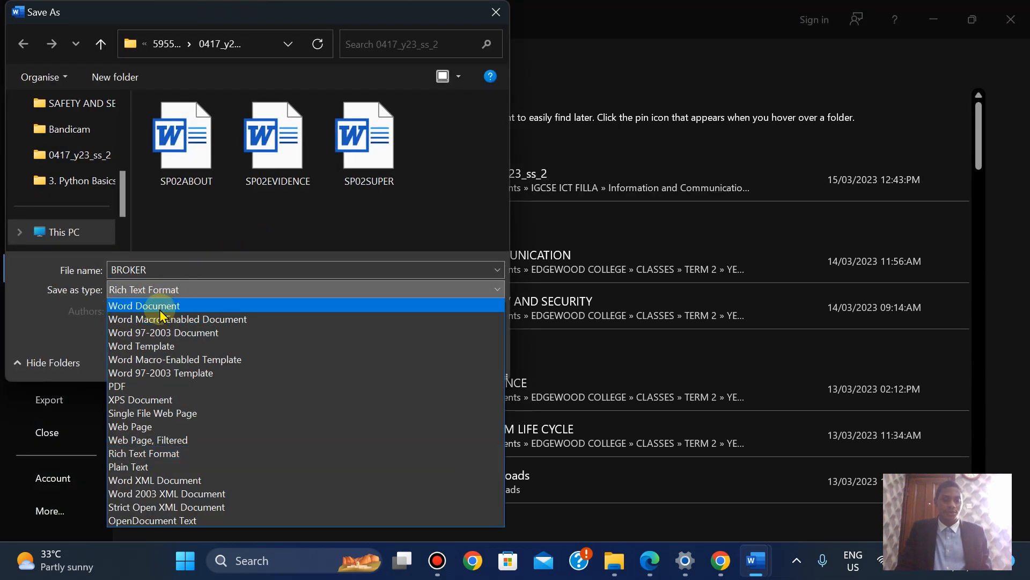
click(161, 305)
click(383, 409)
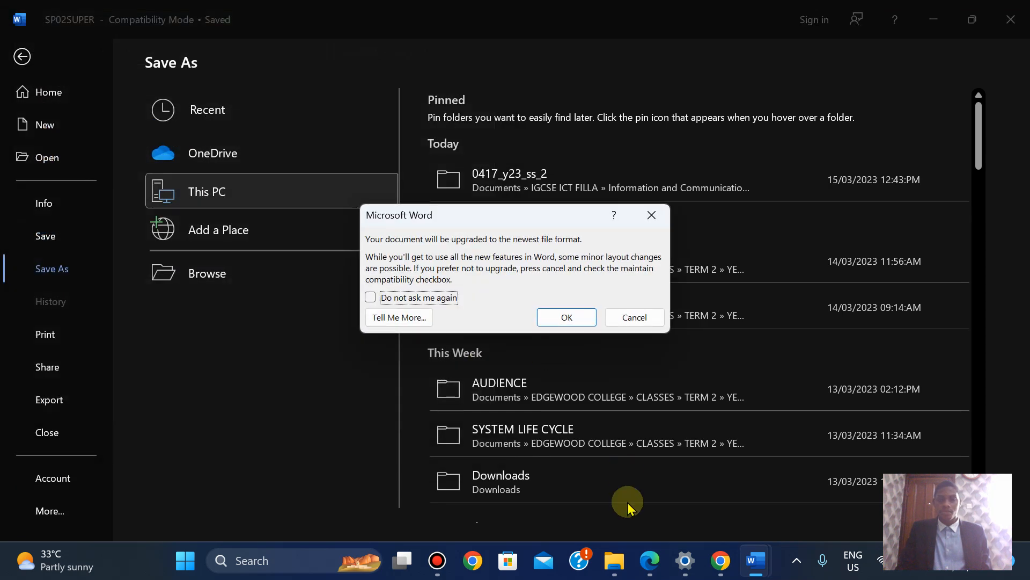
click(568, 318)
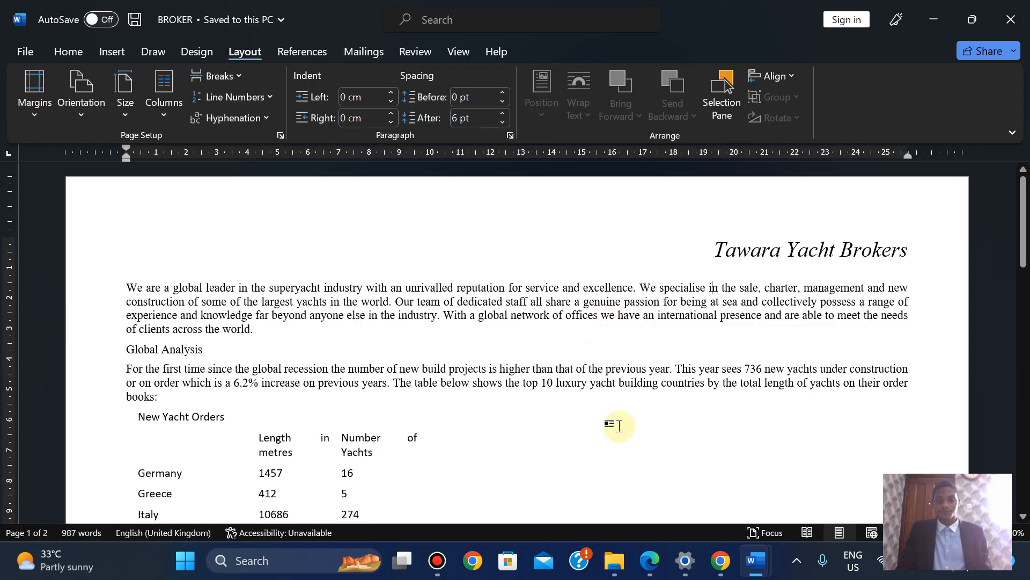
click(658, 562)
key(Down)
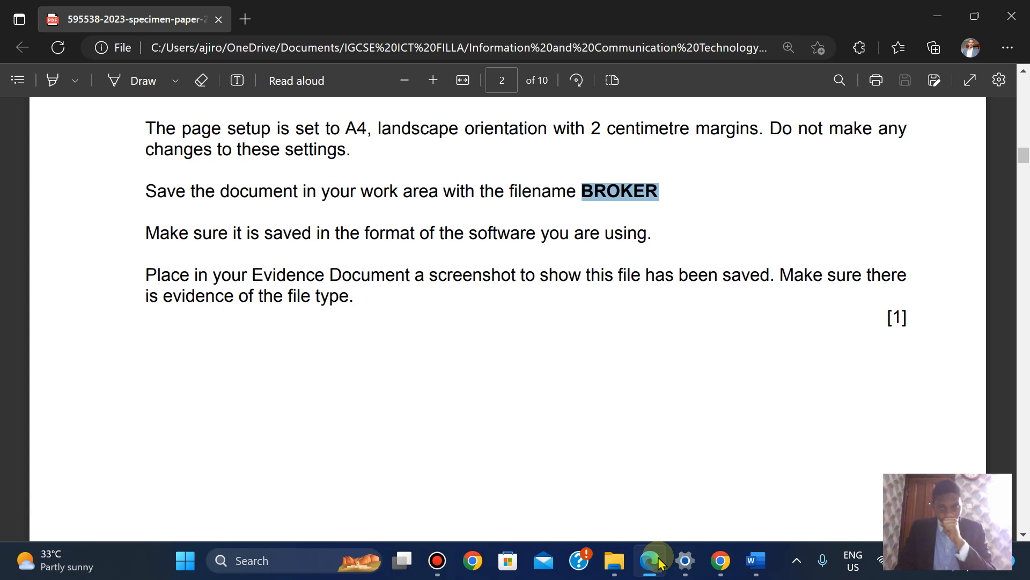
Switch the 0417_y23_ss_2 folder to Details view and auto-fit the Type column to show BROKER's file type
click(615, 560)
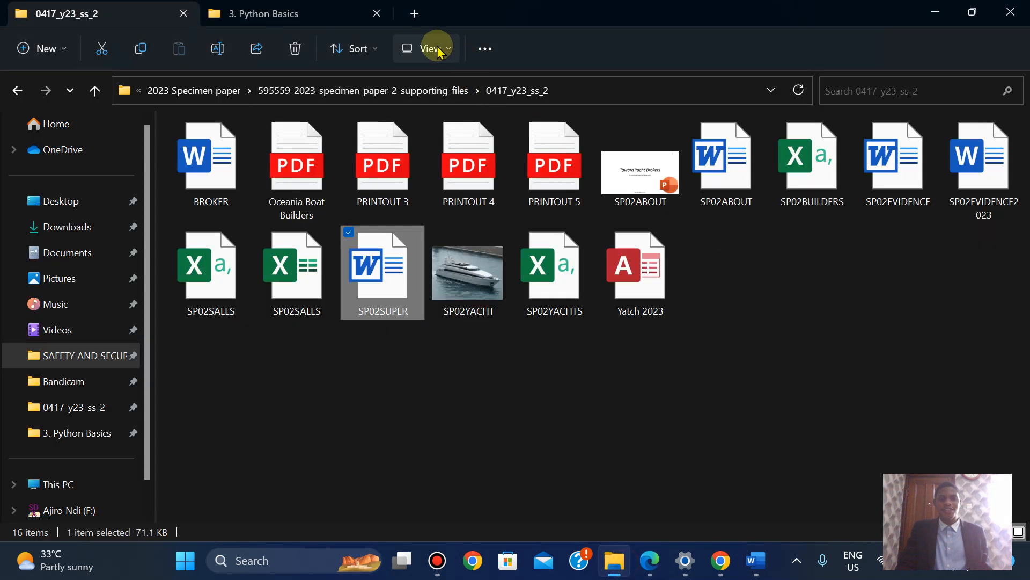
click(438, 50)
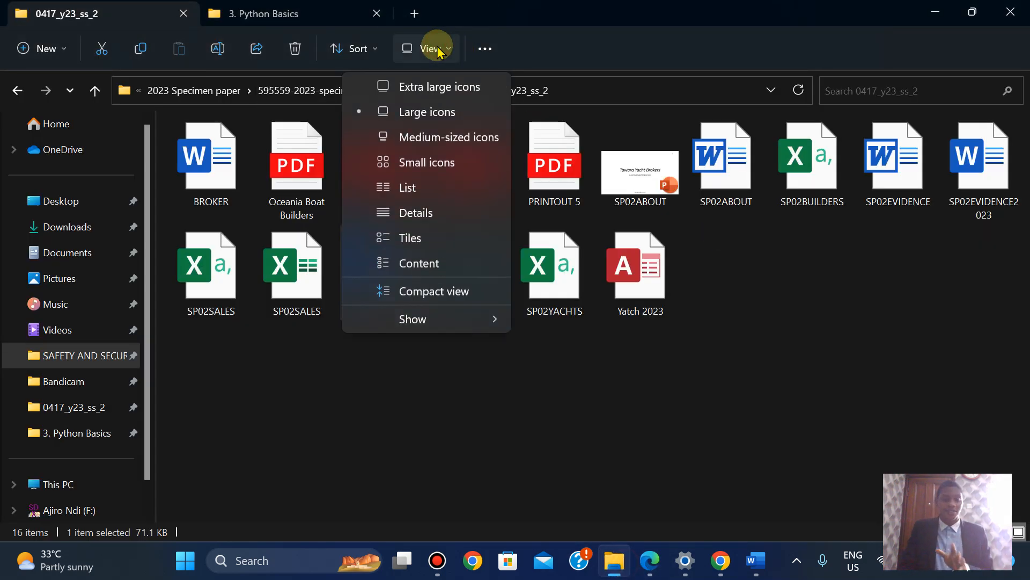
click(424, 214)
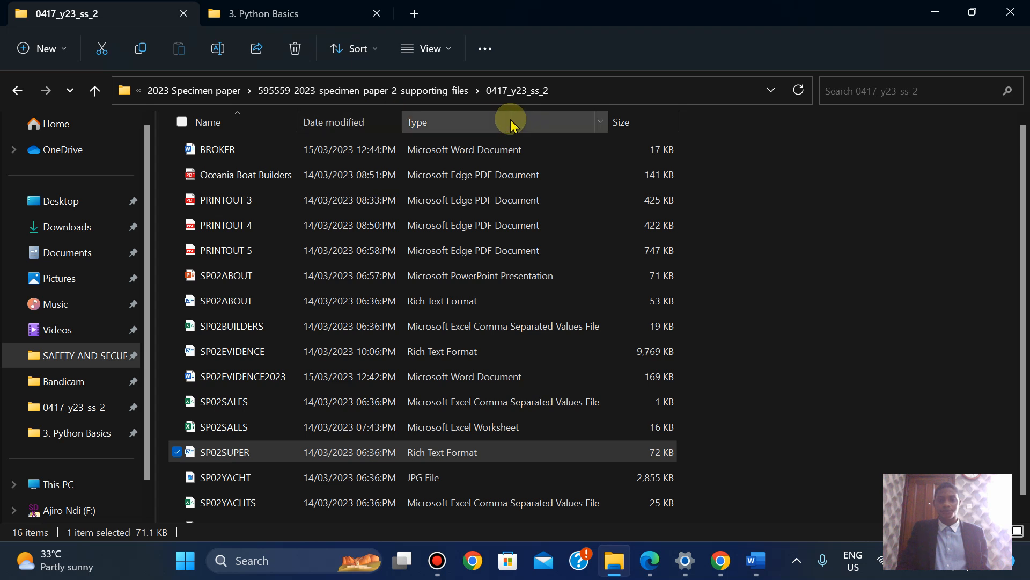
double_click(611, 115)
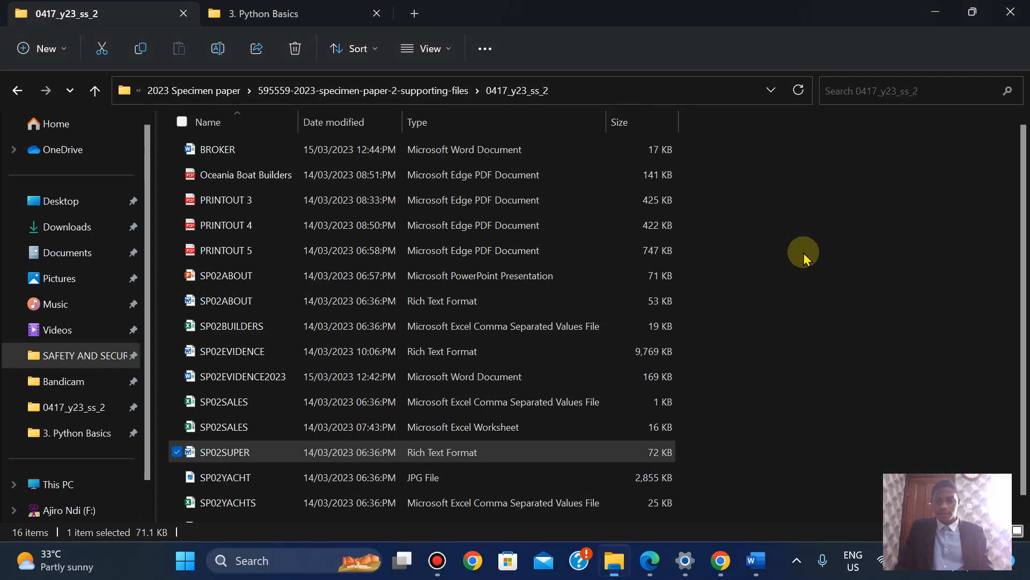
Use Snipping Tool to capture the 0417_y23_ss_2 folder path and BROKER Word document row
click(182, 561)
text(sni)
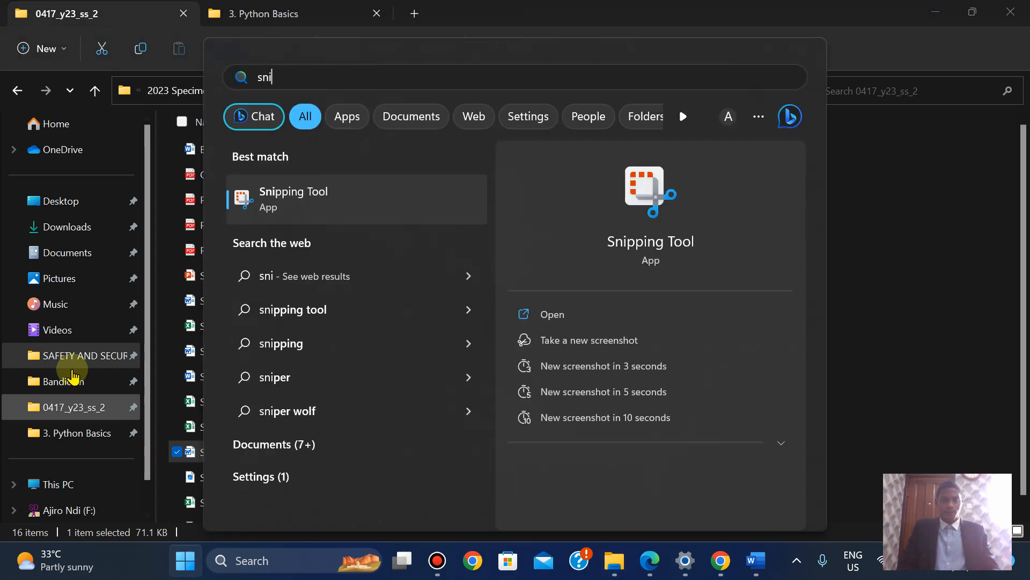
click(339, 202)
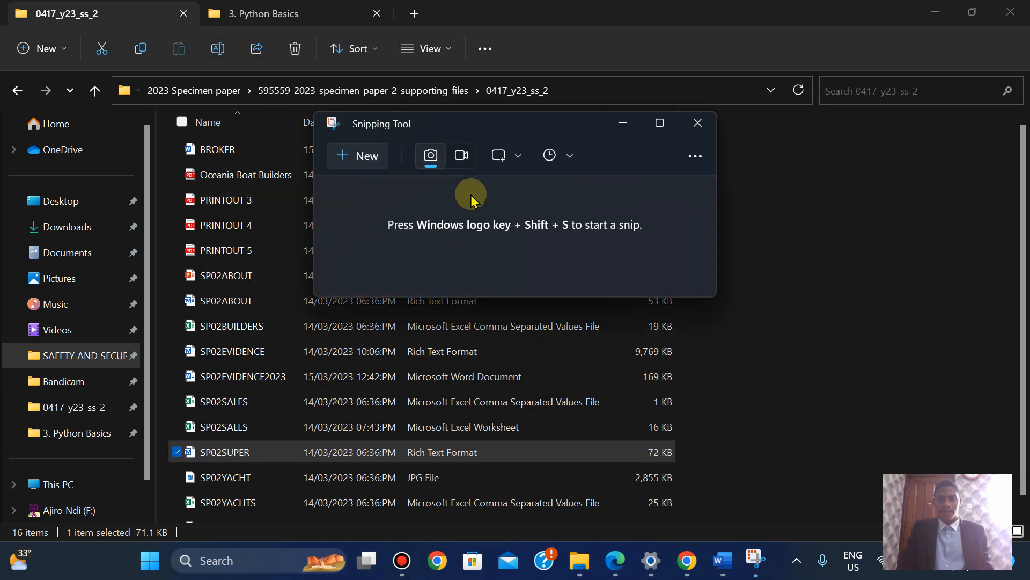
click(362, 156)
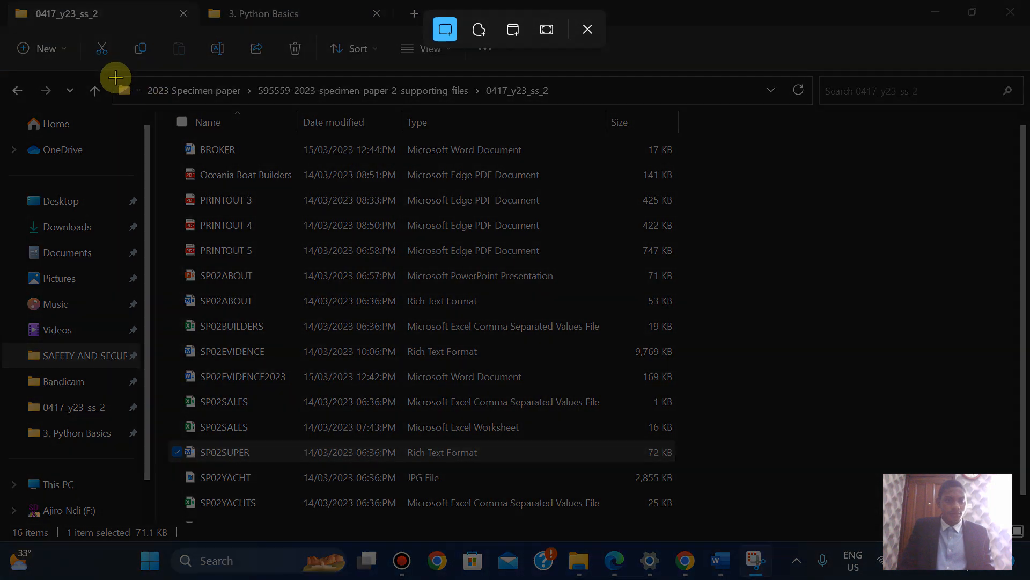
drag(107, 74, 706, 165)
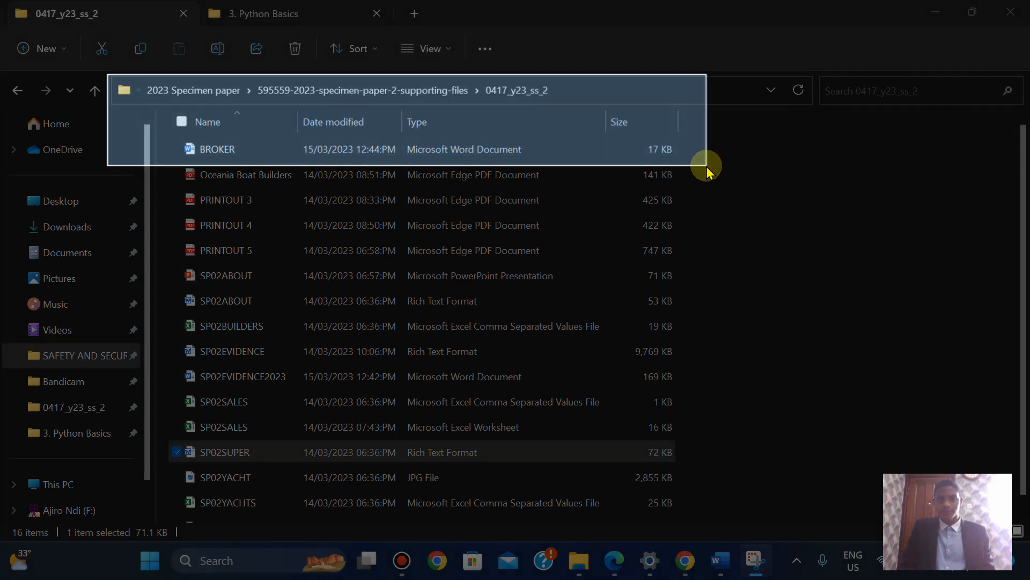
drag(707, 166, 706, 165)
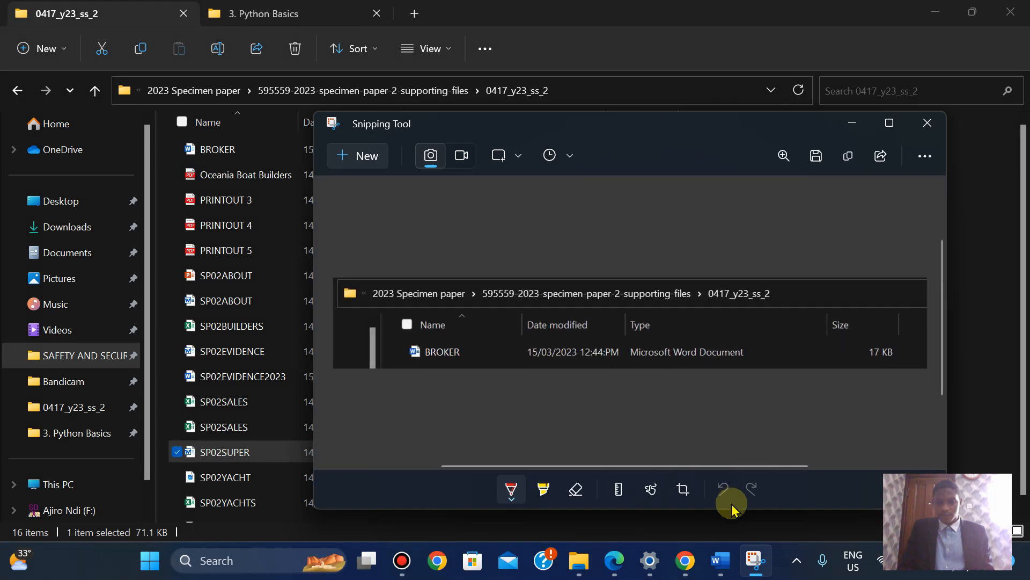
Copy the snip and place the cursor under Step 1 in SP02EVIDENCE2023
click(721, 563)
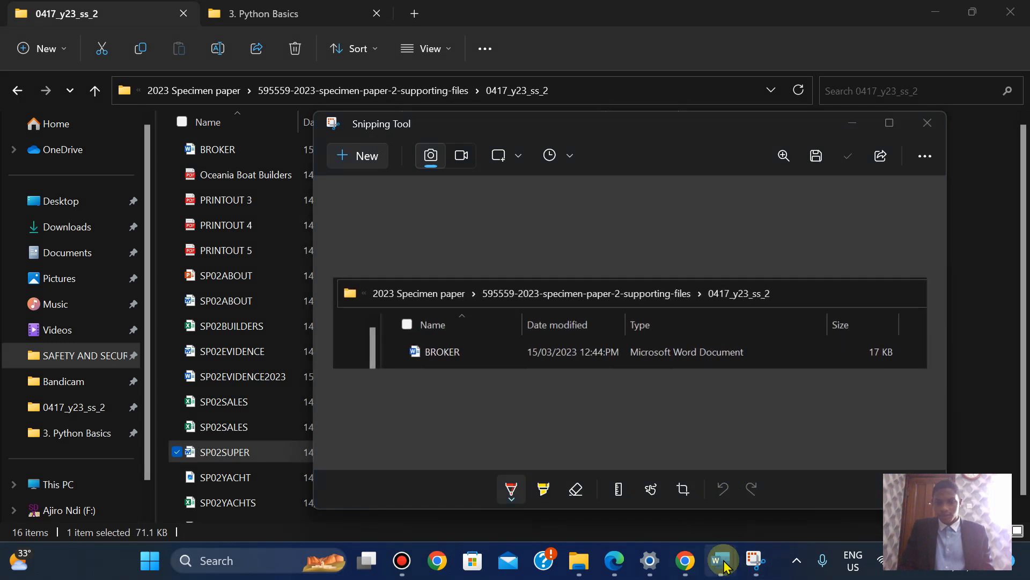
click(626, 494)
click(276, 269)
Paste the BROKER file screenshot under EVIDENCE 1, then return to the exam paper in Edge
key(ctrl+v)
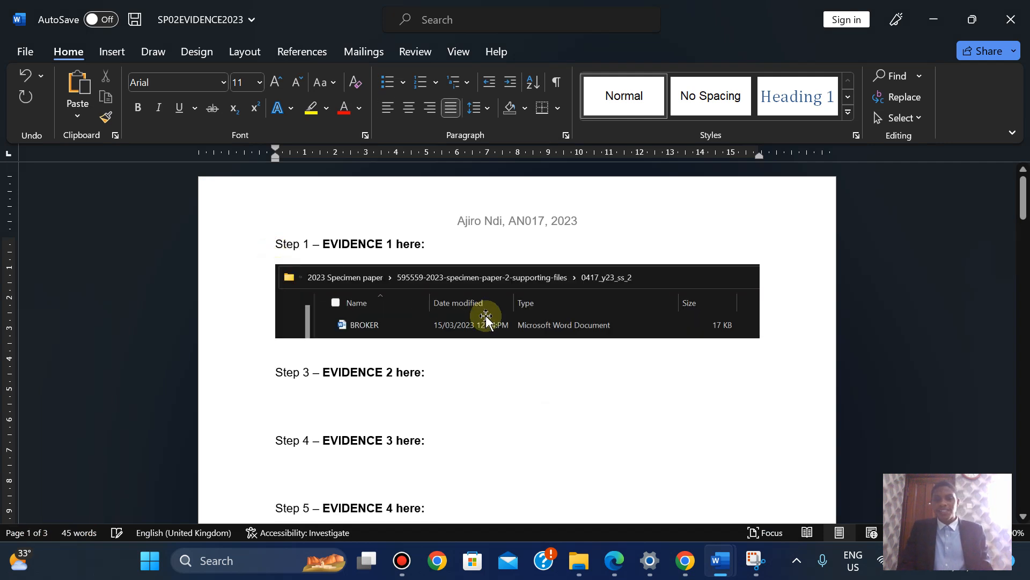
click(487, 318)
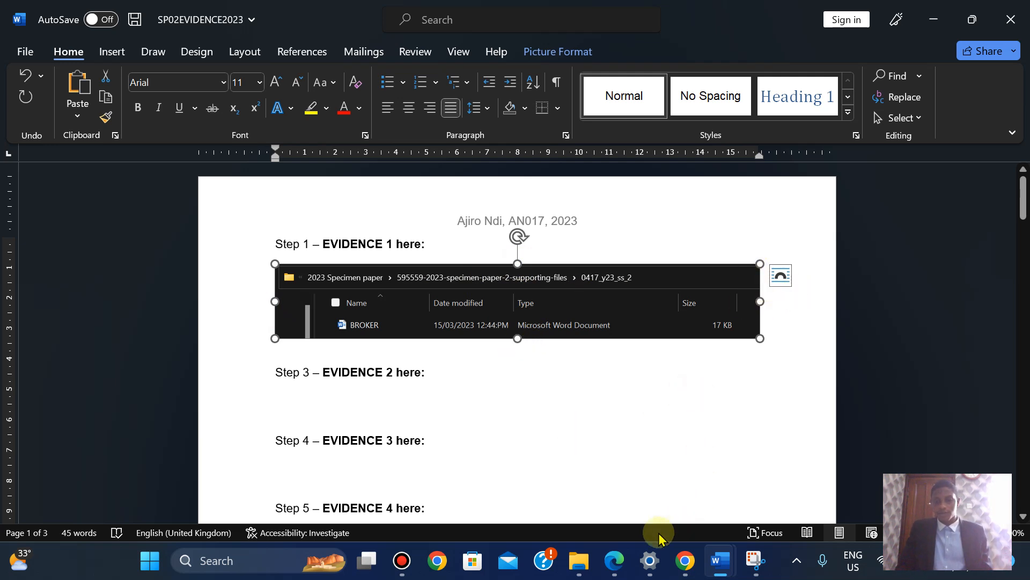
click(614, 558)
Scroll the exam paper down to question 2's footer requirements on page 3
key(Down)
key(Down)
key(Down)
key(Down)
key(Down)
key(Down)
key(Down)
key(Down)
key(Down)
key(Down)
key(Down)
key(Down)
key(Down)
key(Down)
key(Down)
key(Down)
key(Down)
key(Down)
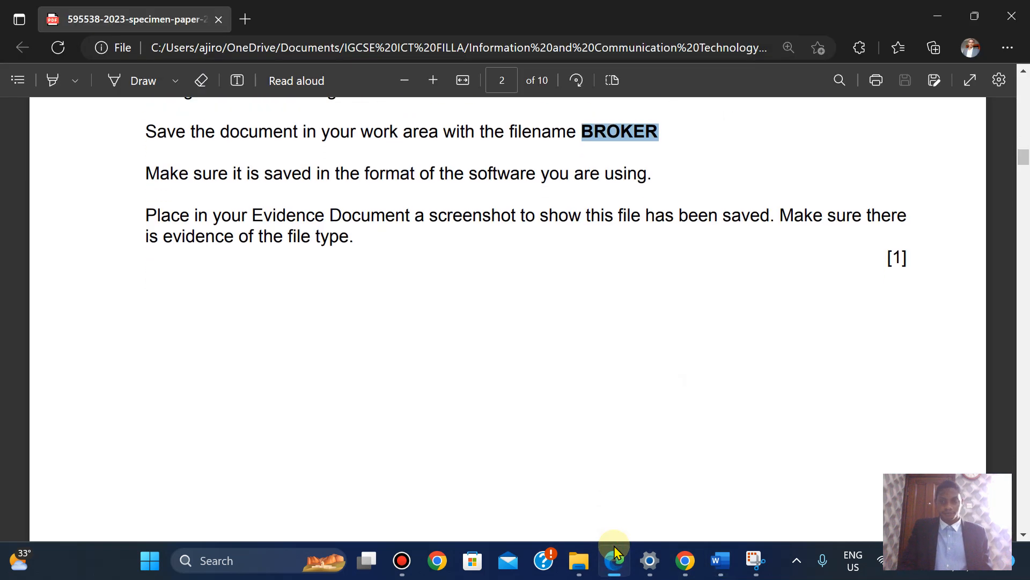
key(Down)
key(Down)
key(Down)
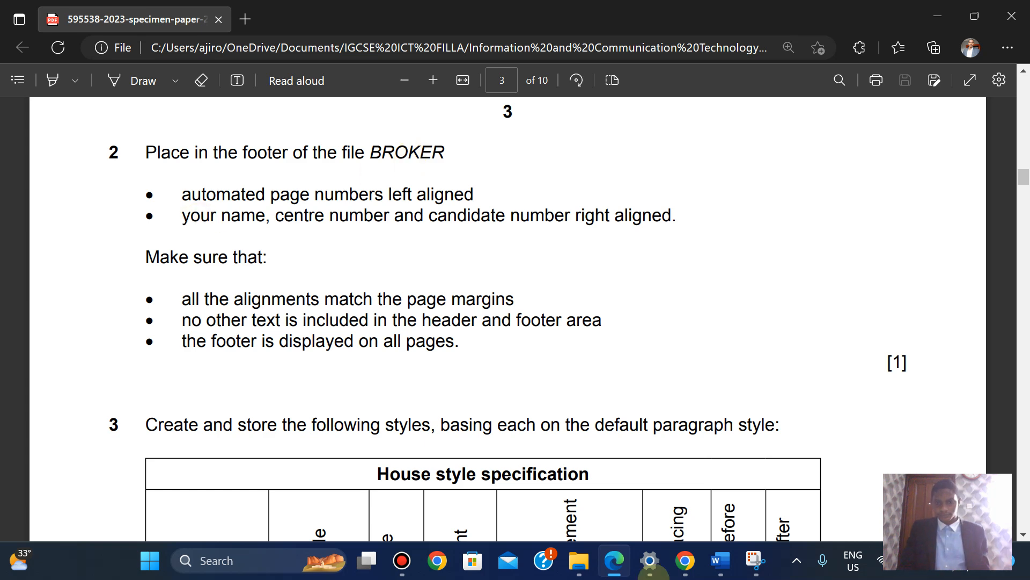
Add a Blank (Three Columns) footer to BROKER with a plain page number on the left
mouse_move(716, 564)
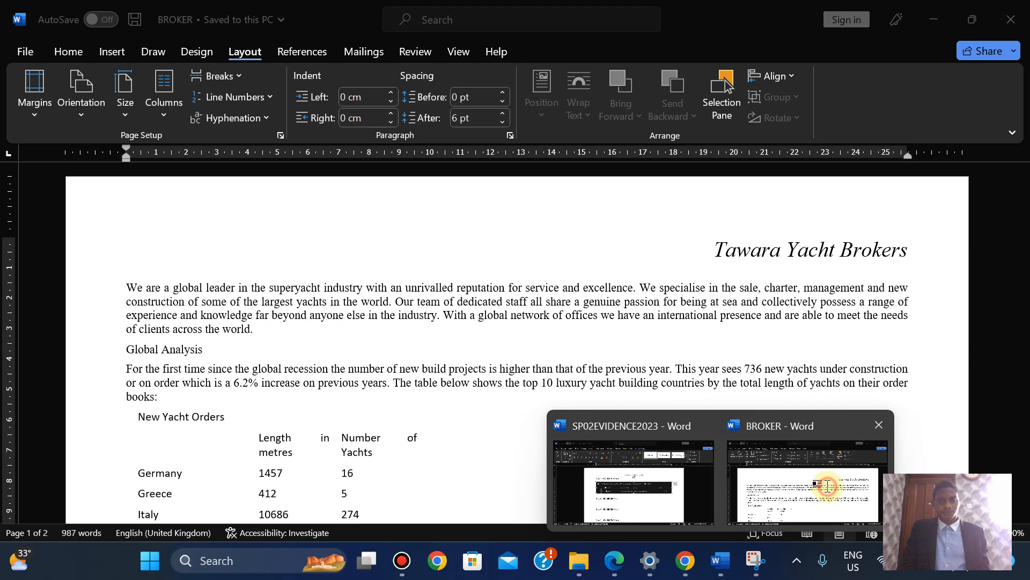
click(828, 485)
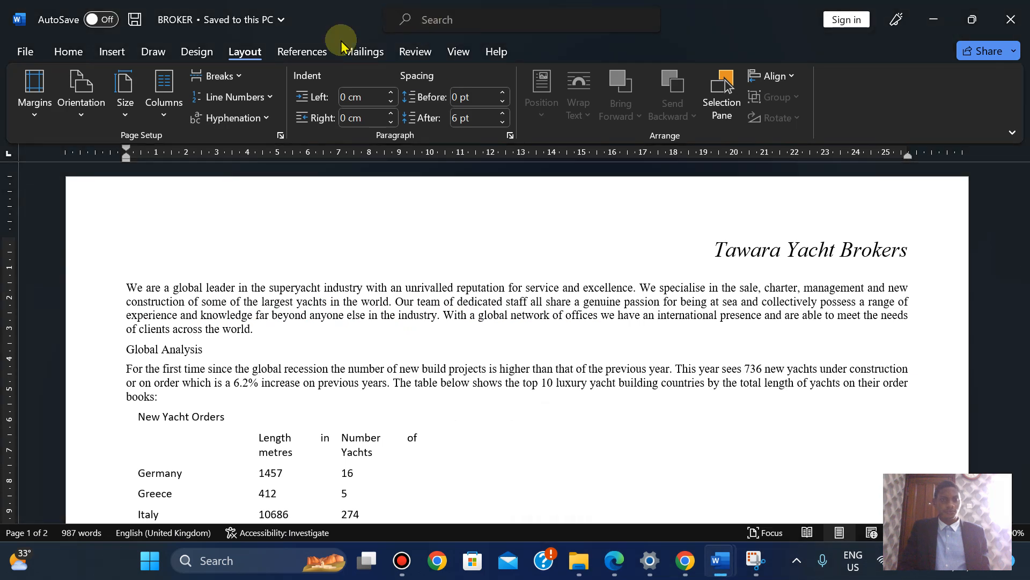
click(102, 53)
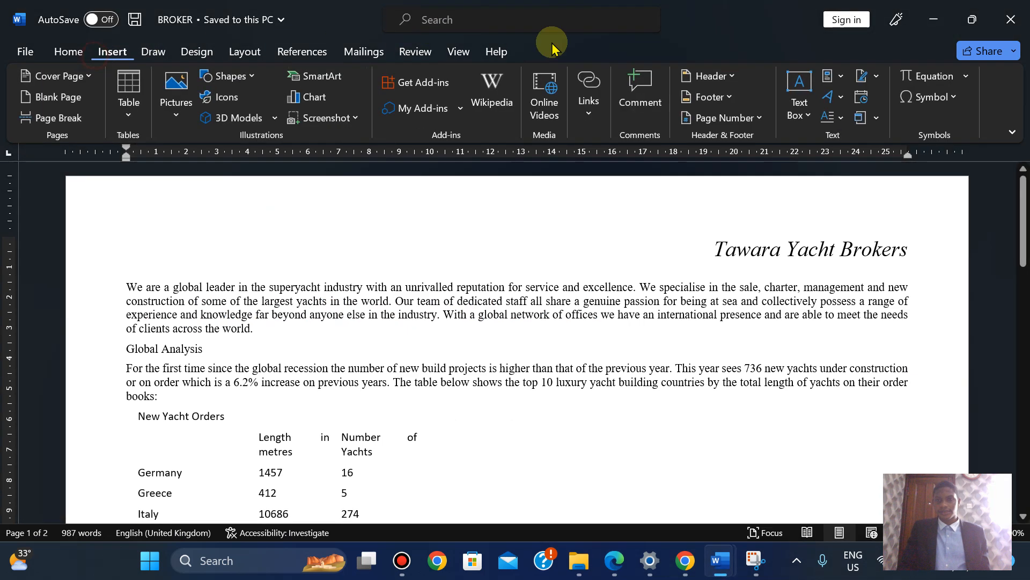
click(721, 98)
click(759, 260)
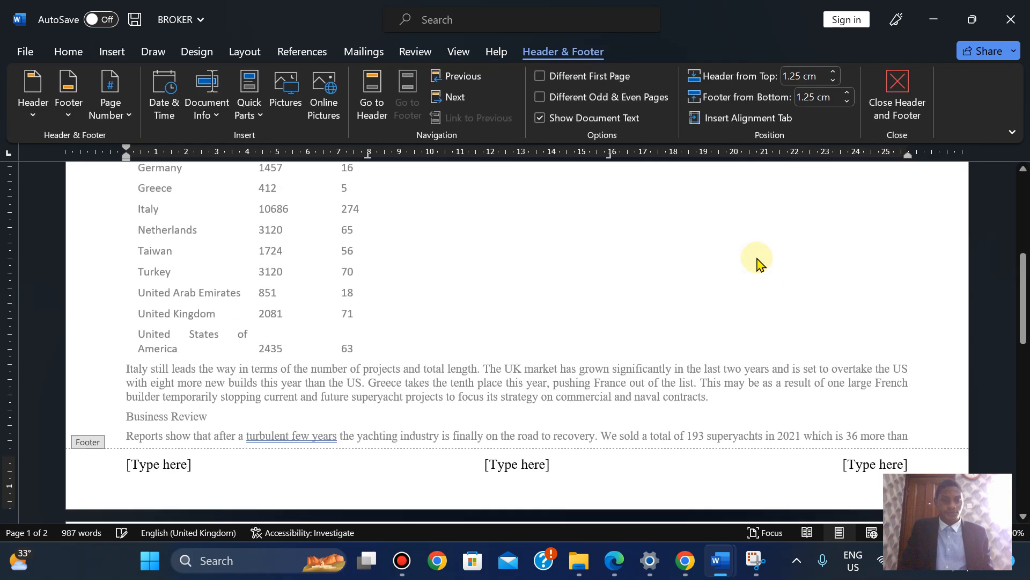
click(156, 465)
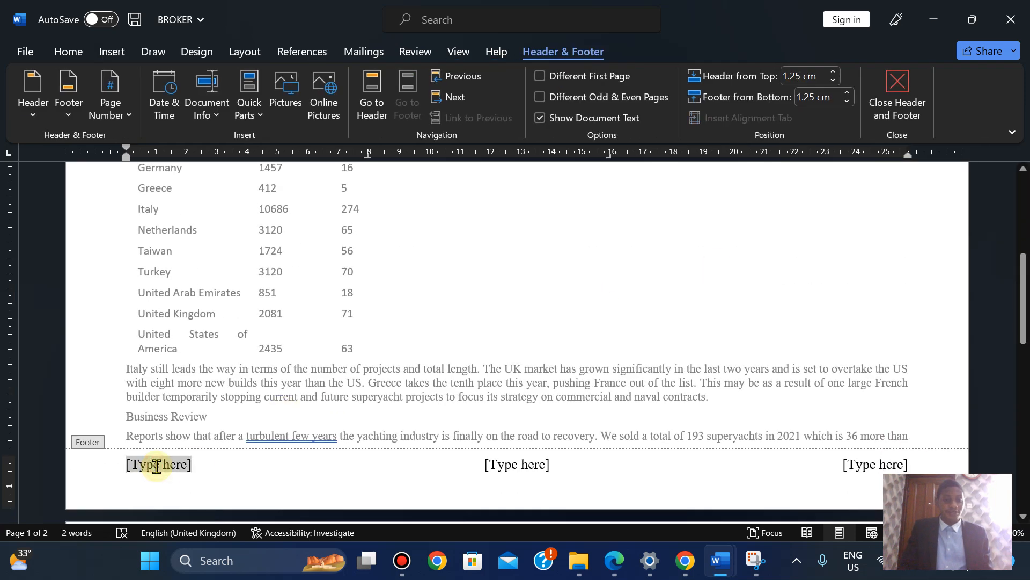
click(119, 123)
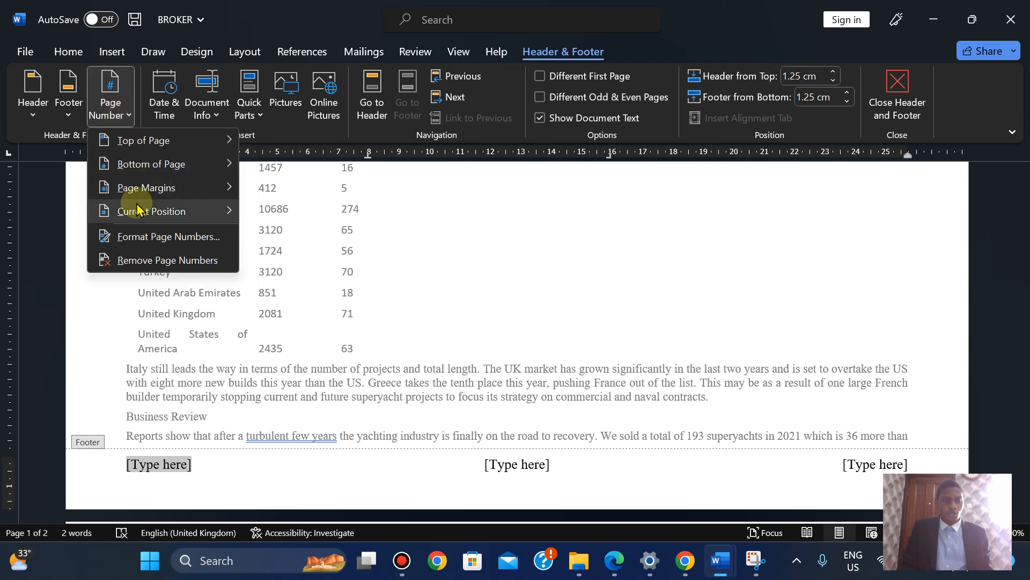
mouse_move(177, 211)
click(261, 195)
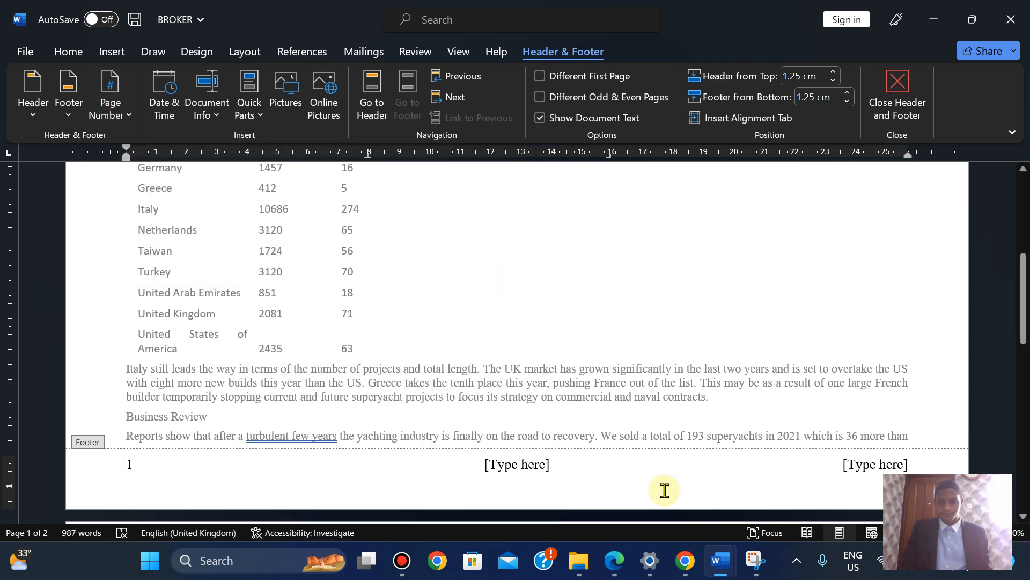
Type the candidate's name and numbers on the right, delete the centre placeholder, and close the footer
click(624, 574)
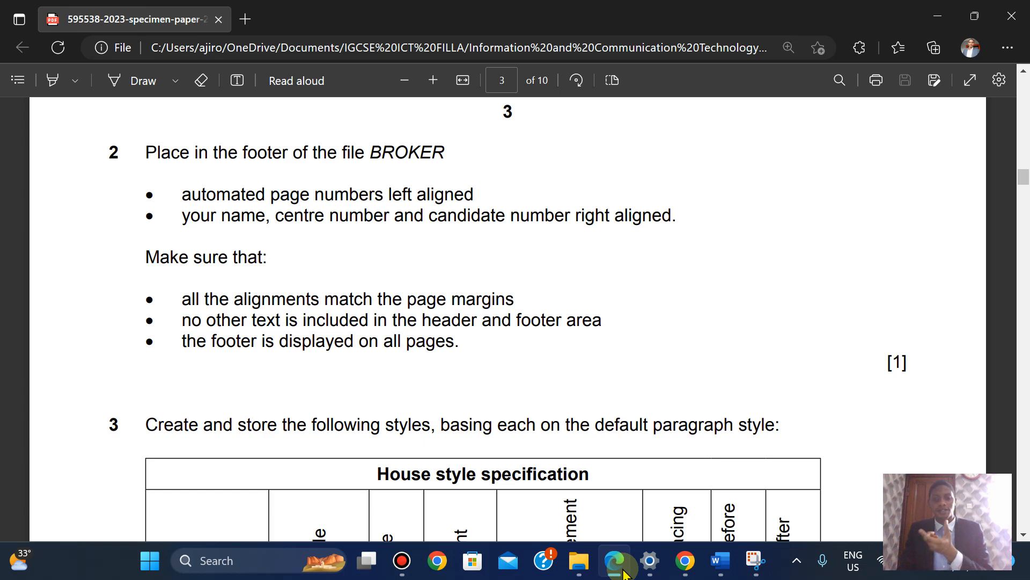
click(624, 571)
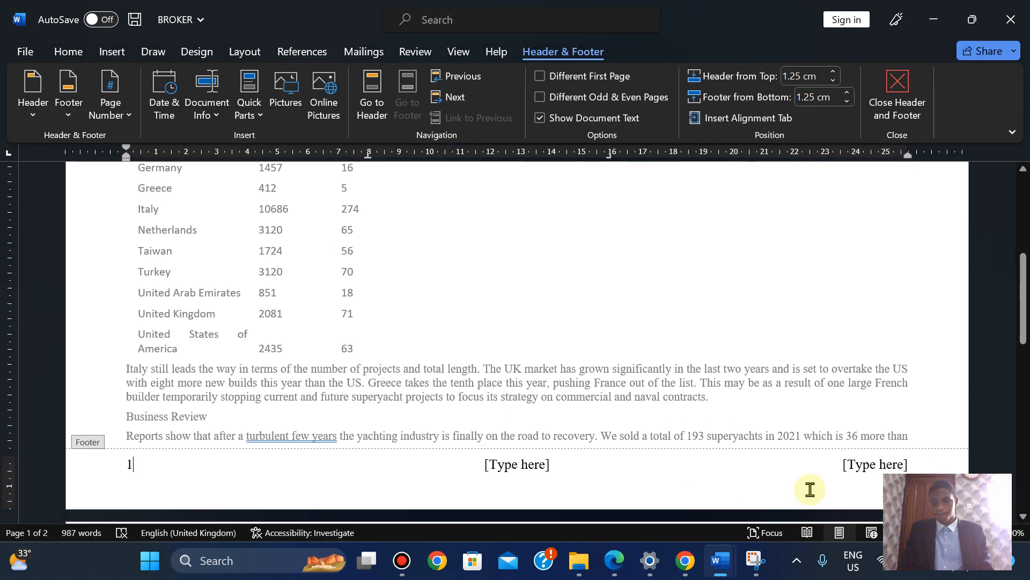
click(878, 466)
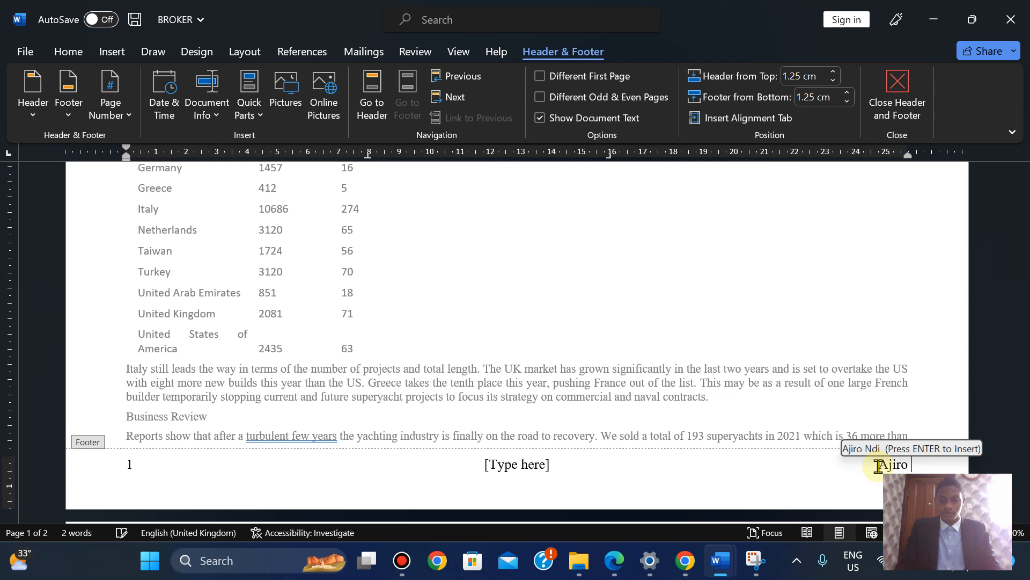
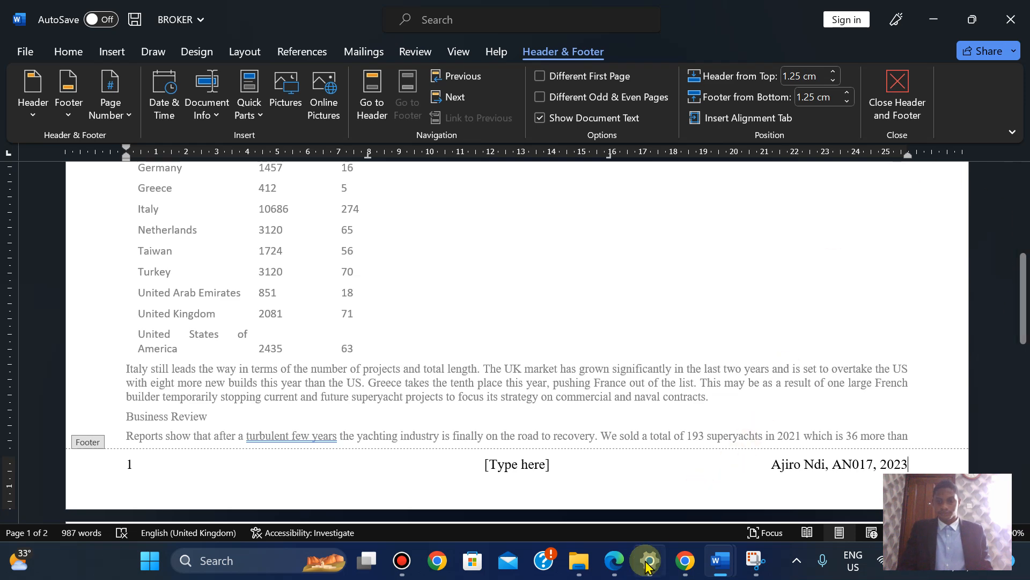
click(615, 562)
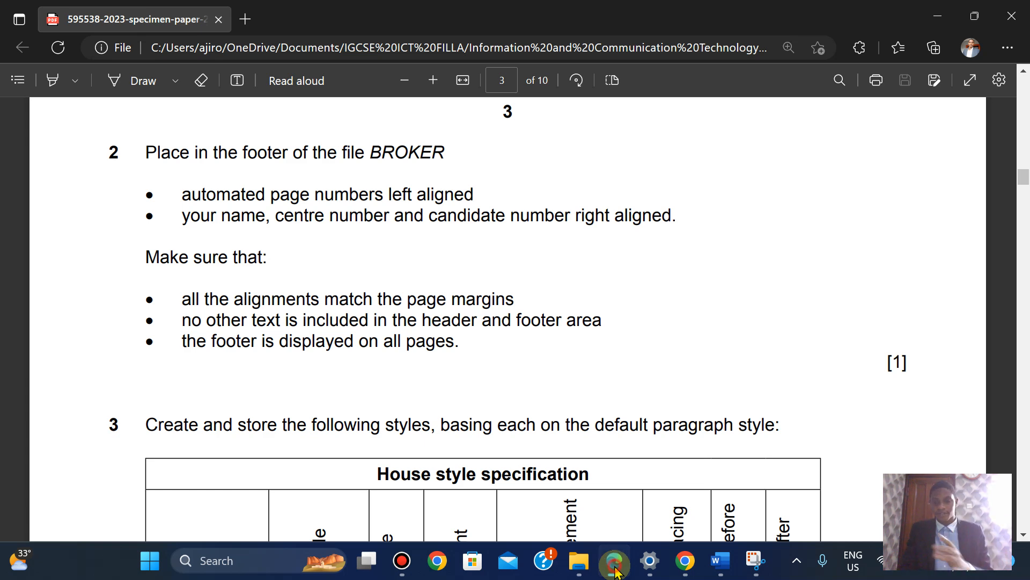
click(615, 562)
click(511, 465)
key(Delete)
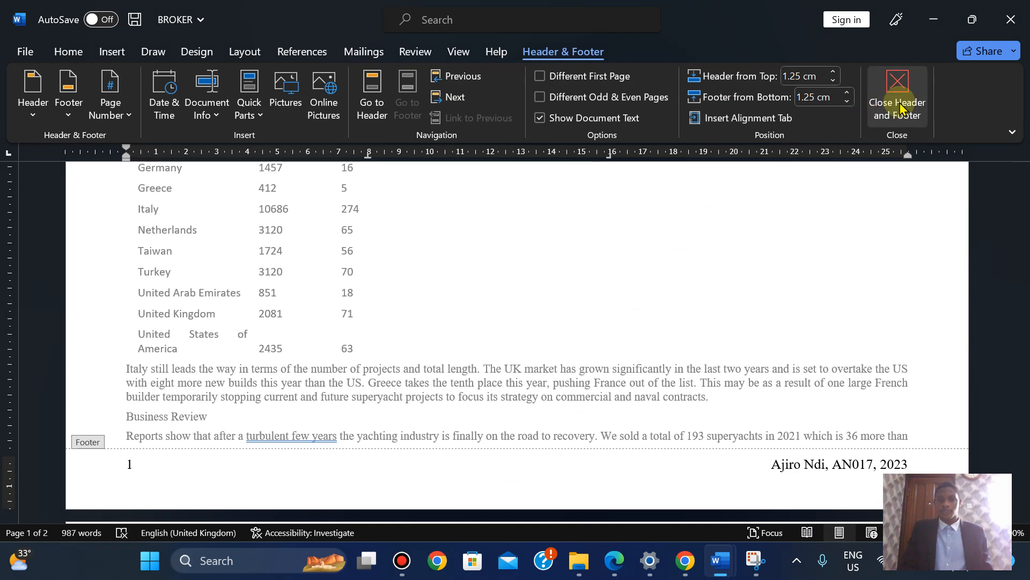
click(897, 91)
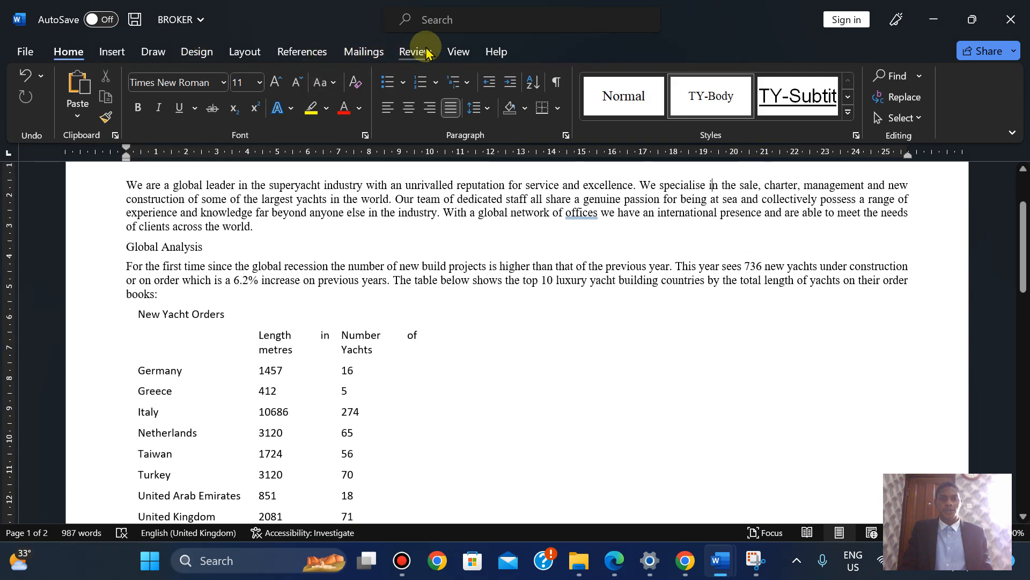
Check the footer alignment with page gridlines, hide them, and scroll the exam paper to question 3
click(451, 52)
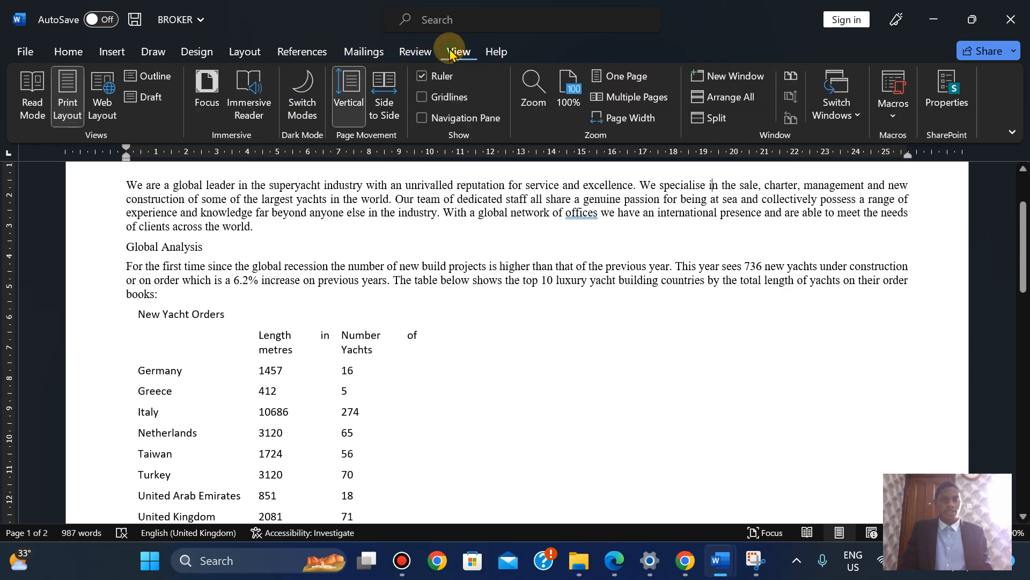
click(436, 97)
drag(1023, 244, 1023, 314)
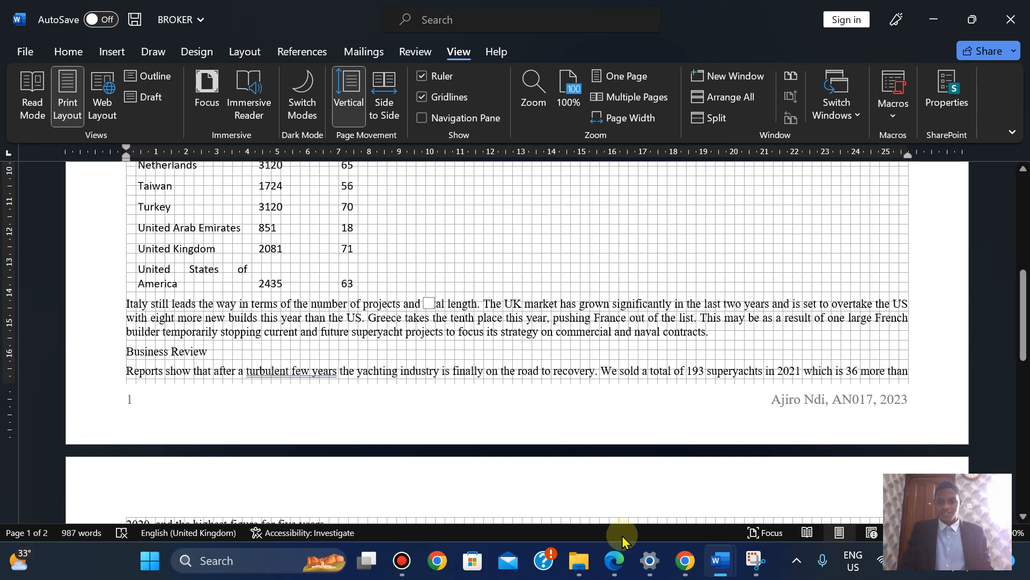
click(611, 561)
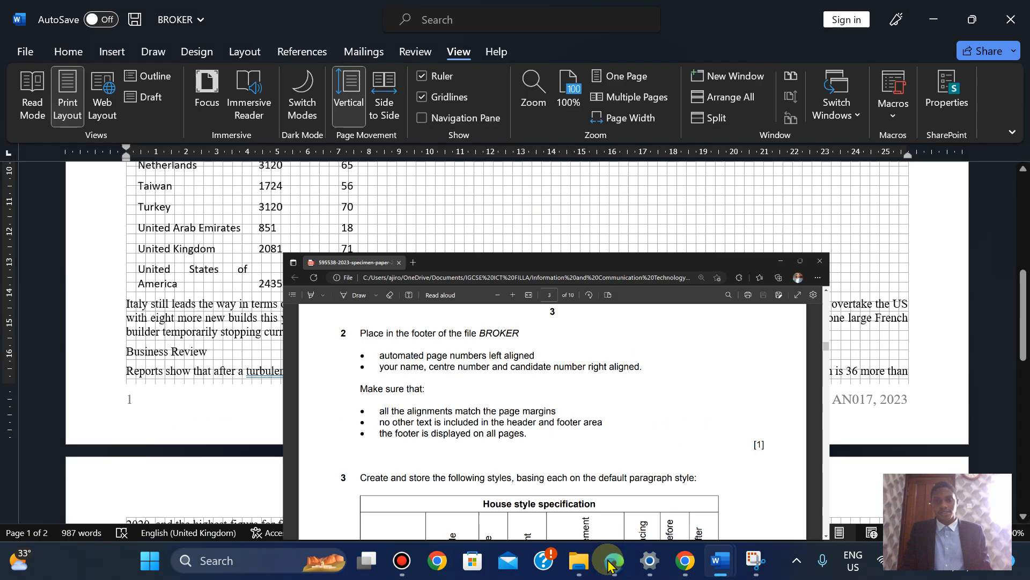
click(612, 561)
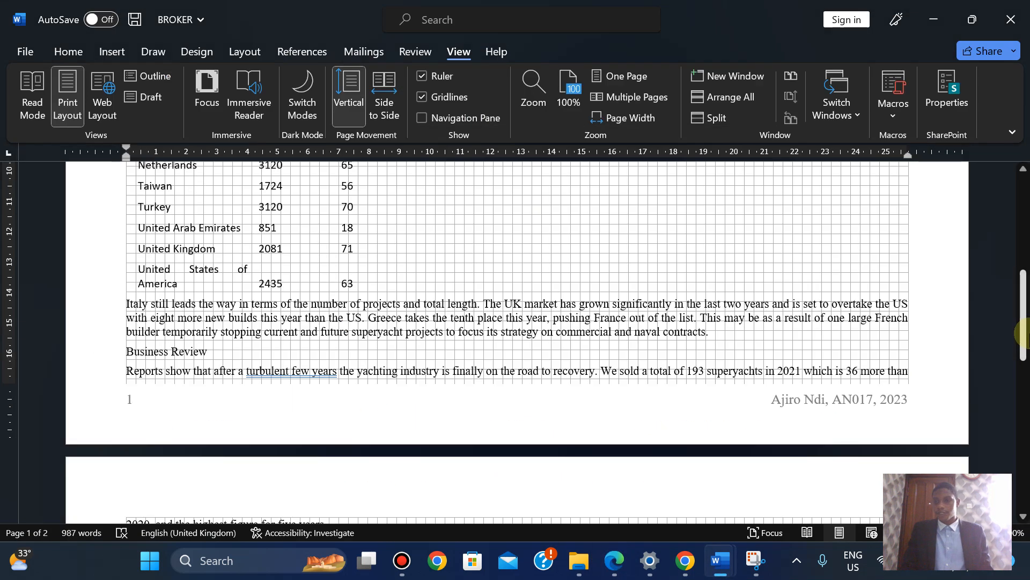
drag(1028, 333, 1004, 237)
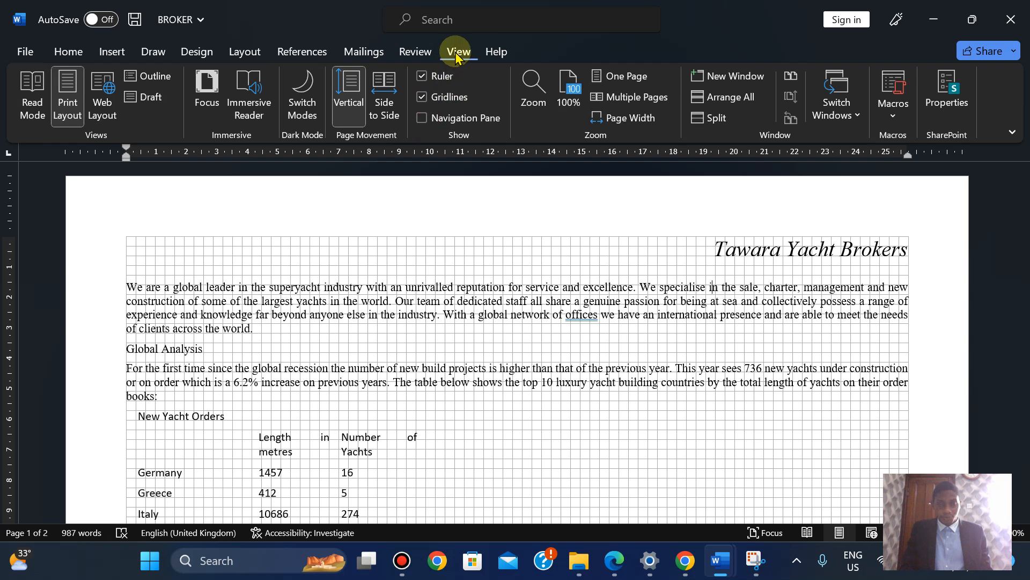
click(437, 105)
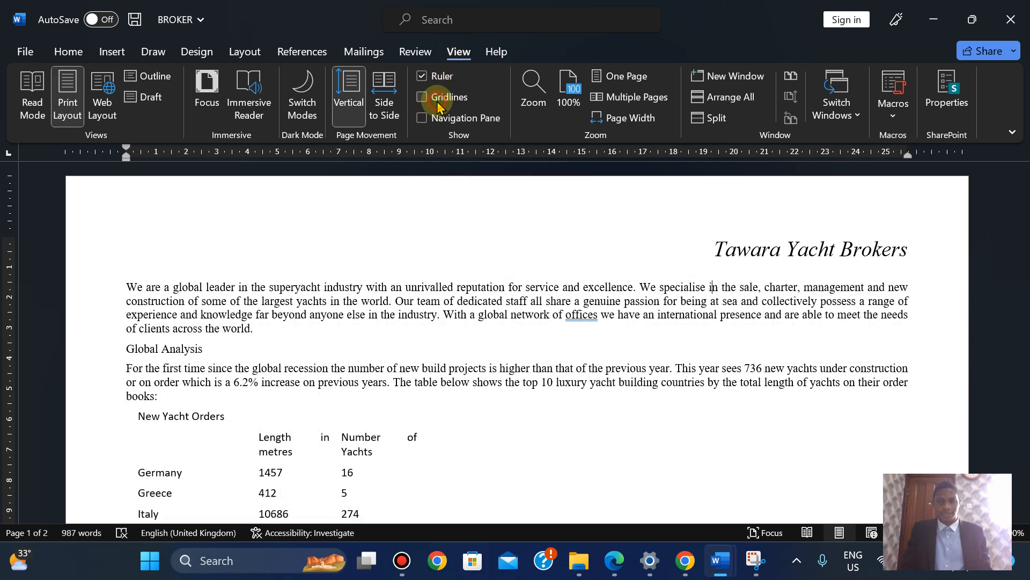
click(615, 561)
key(Down)
key(Down)
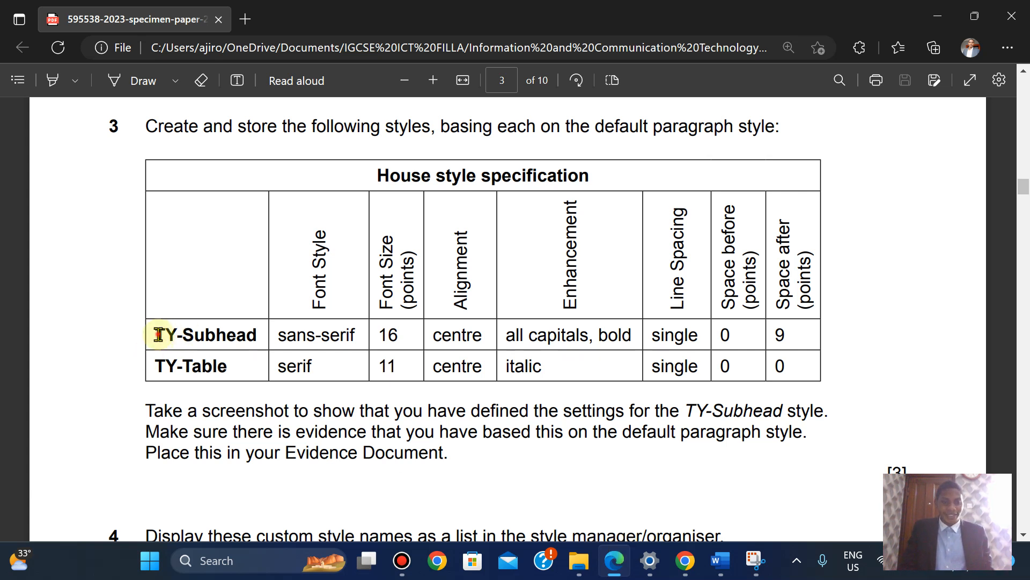
Copy the style name TY-Subhead from question 3's table and return to BROKER in Word
drag(159, 335, 259, 335)
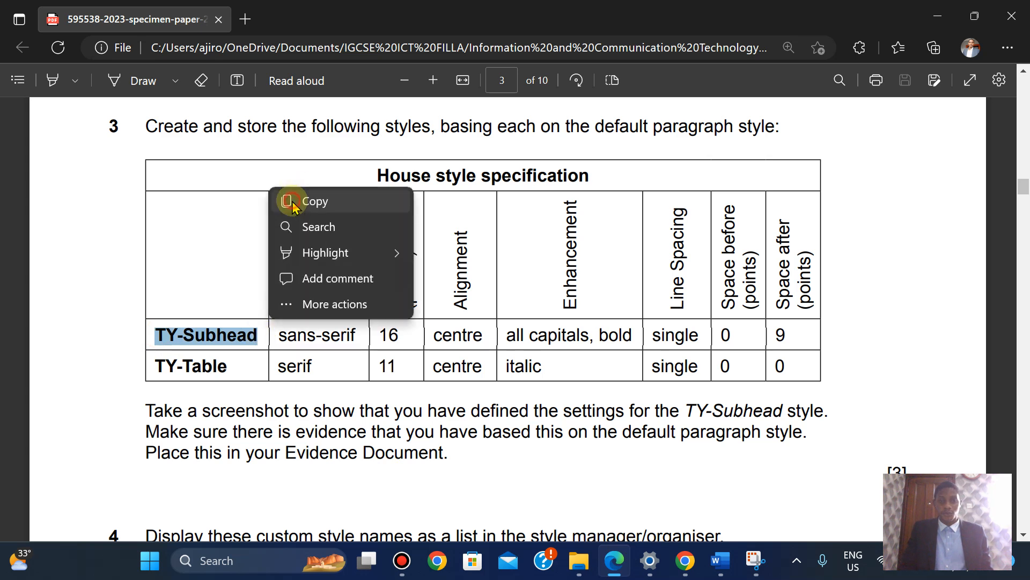
click(293, 203)
mouse_move(720, 561)
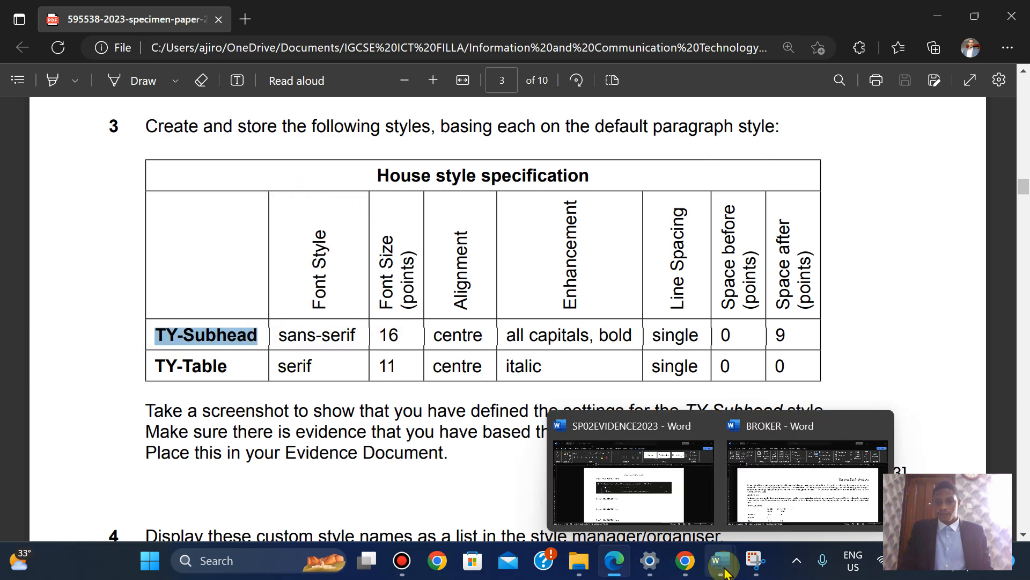
click(805, 454)
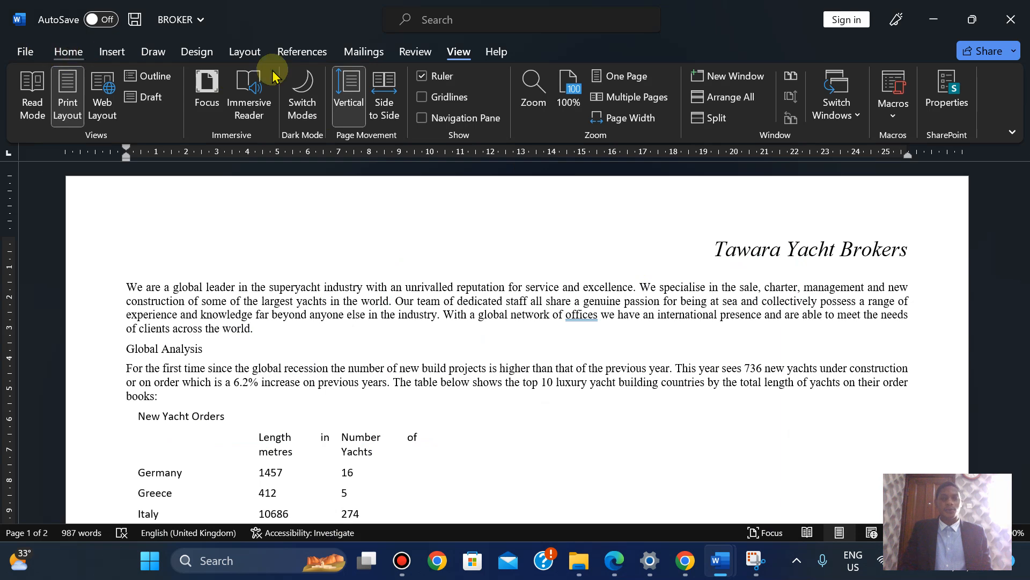
Open the Styles pane, dock it at the page's left edge and lengthen it to show every style
click(69, 52)
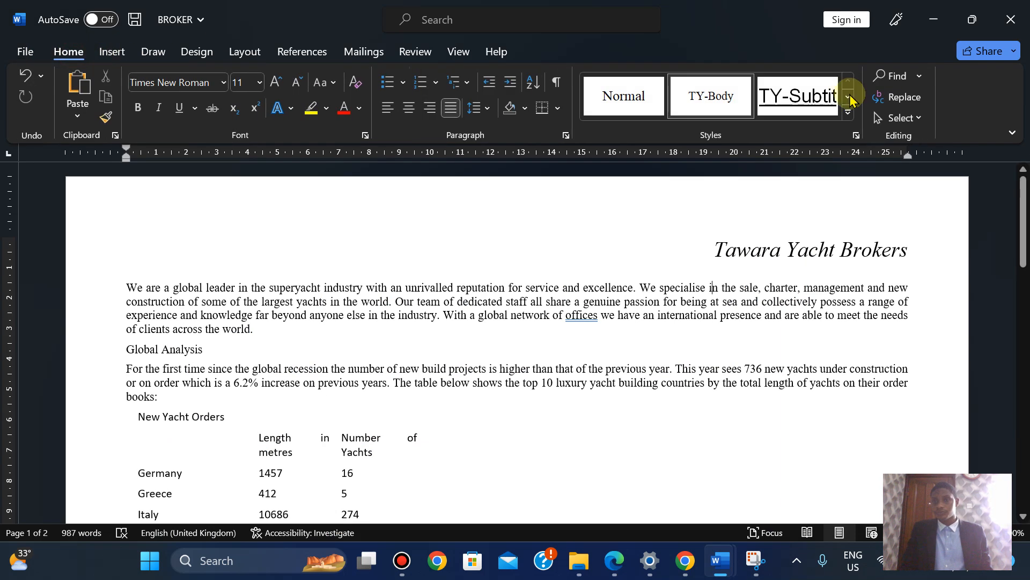
click(857, 136)
drag(364, 178, 149, 187)
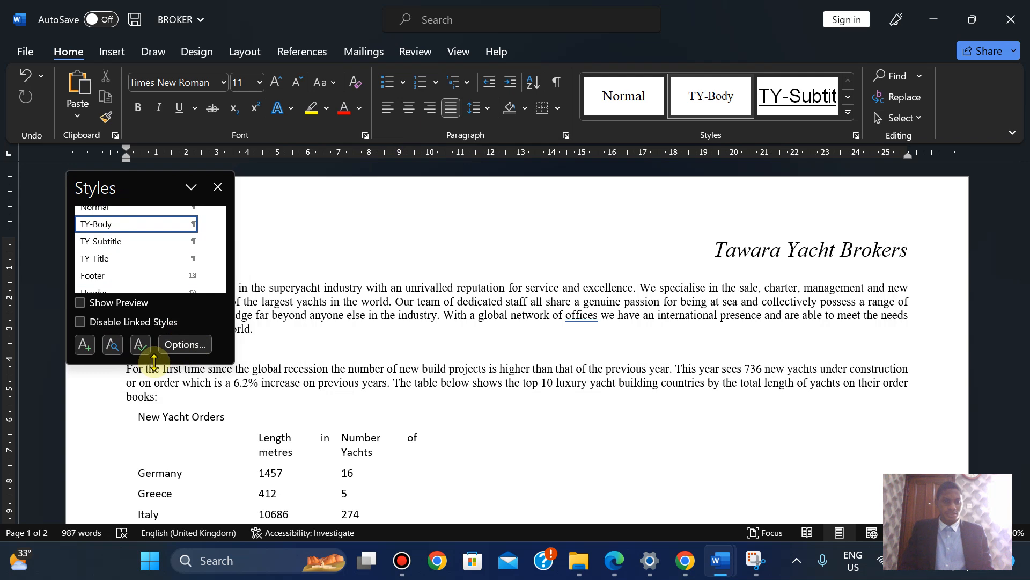
drag(153, 362, 151, 455)
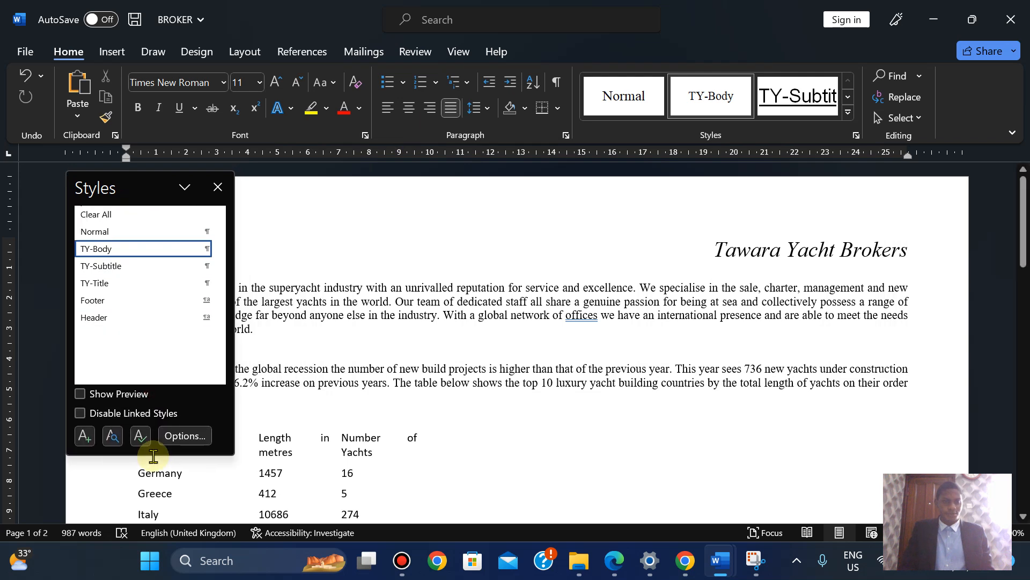
Insert an empty Normal-style paragraph above the Tawara Yacht Brokers title
click(715, 245)
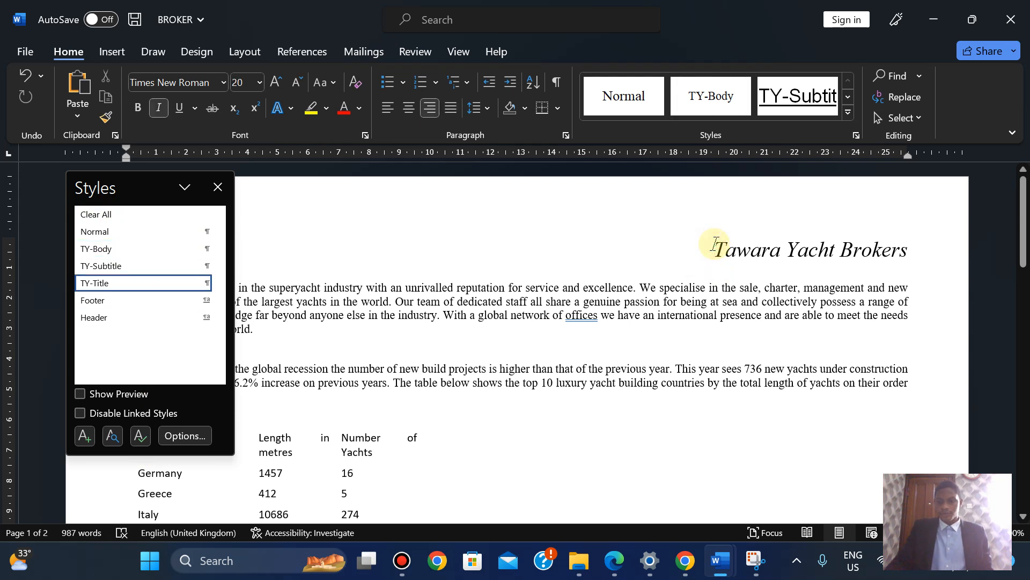
key(Return)
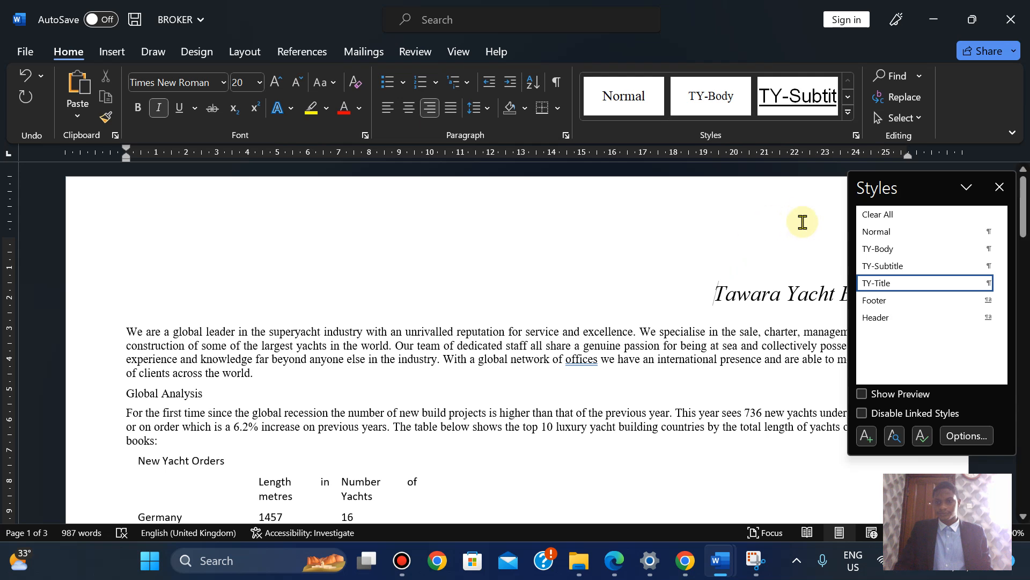
click(812, 257)
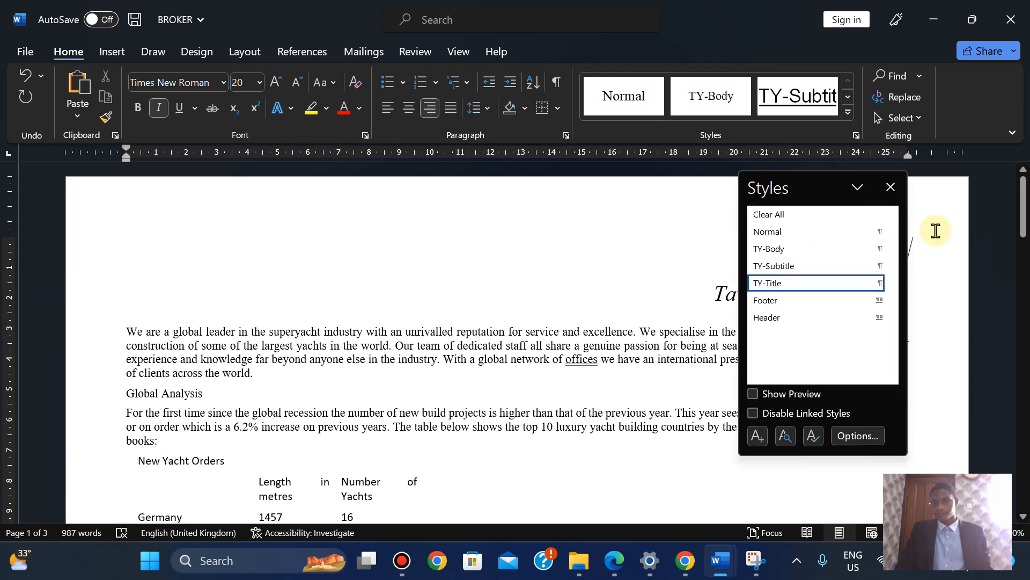
drag(826, 188, 113, 186)
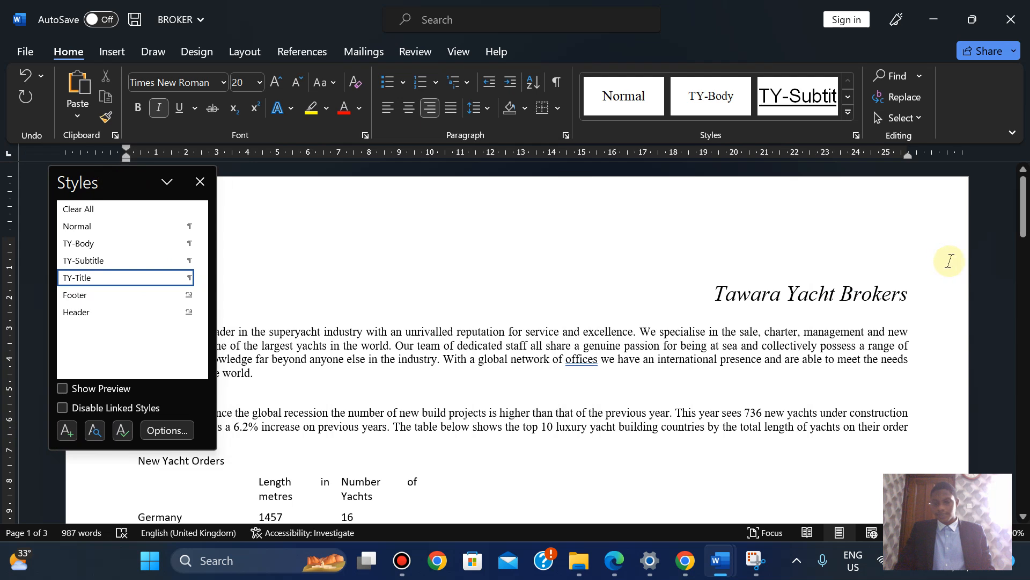
click(97, 233)
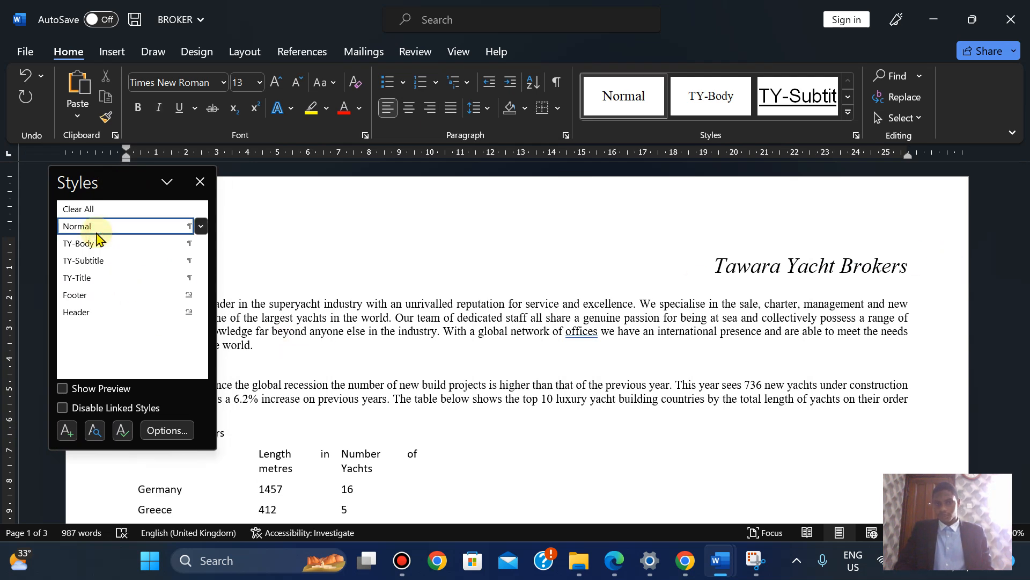
drag(85, 178, 323, 190)
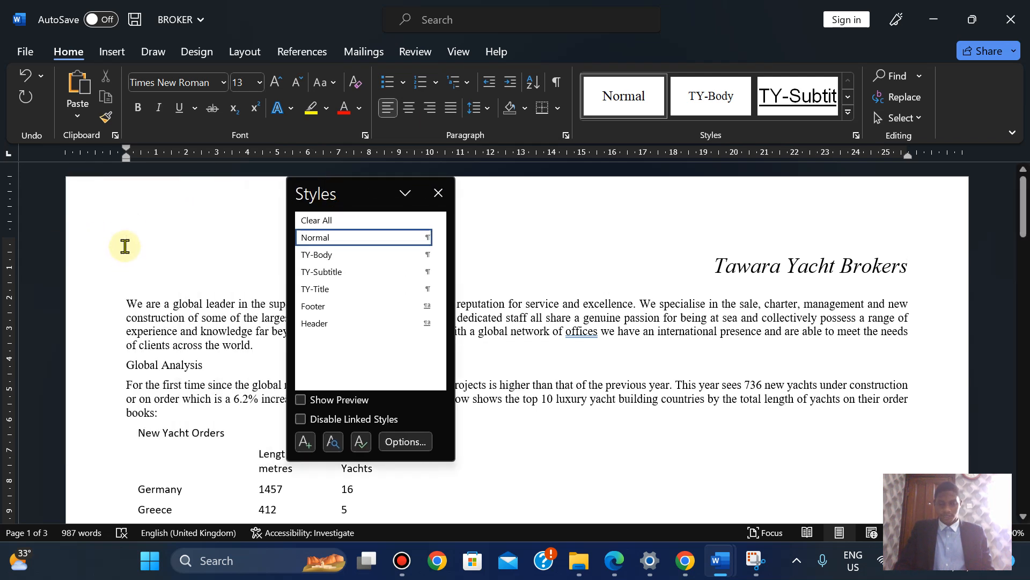
click(305, 443)
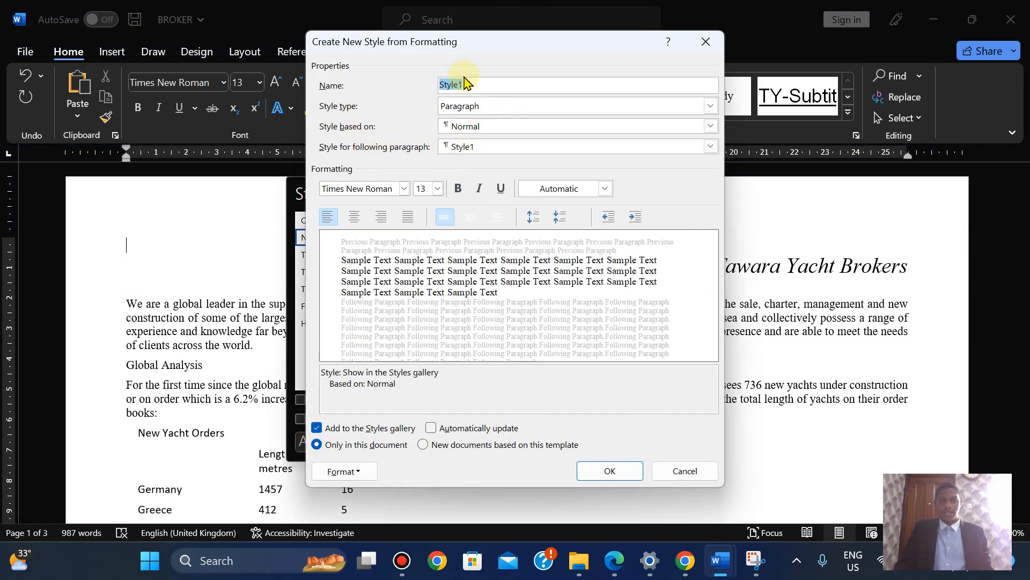
Name the new style TY-Subhead and set its font to Arial
text(TY-Subhead)
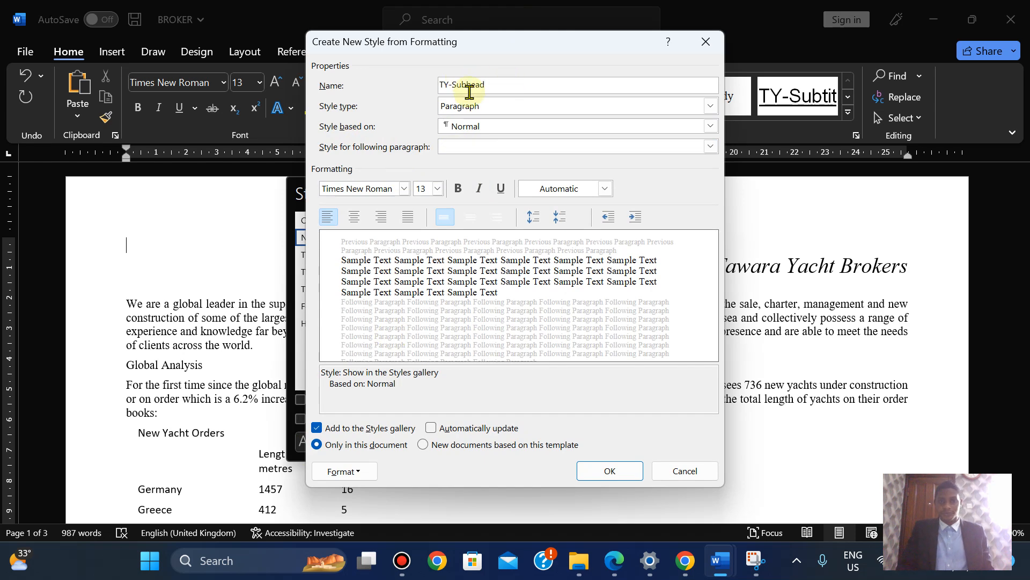
click(615, 561)
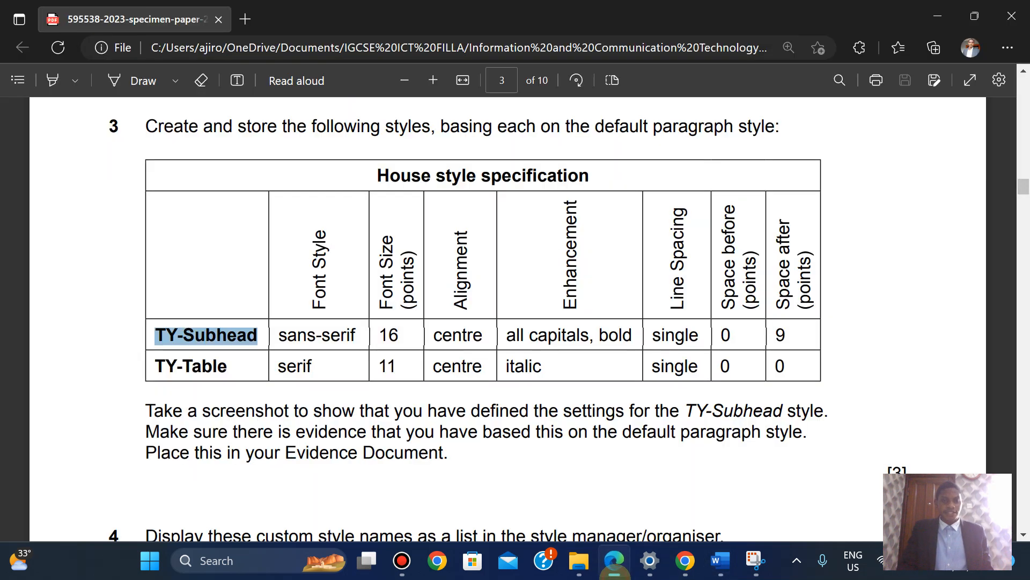
click(615, 560)
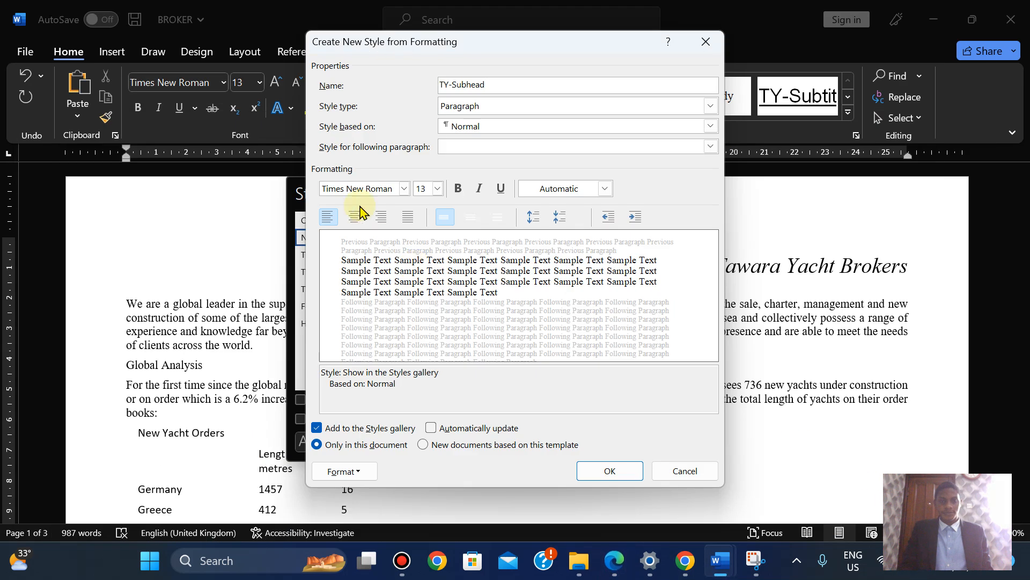
click(360, 189)
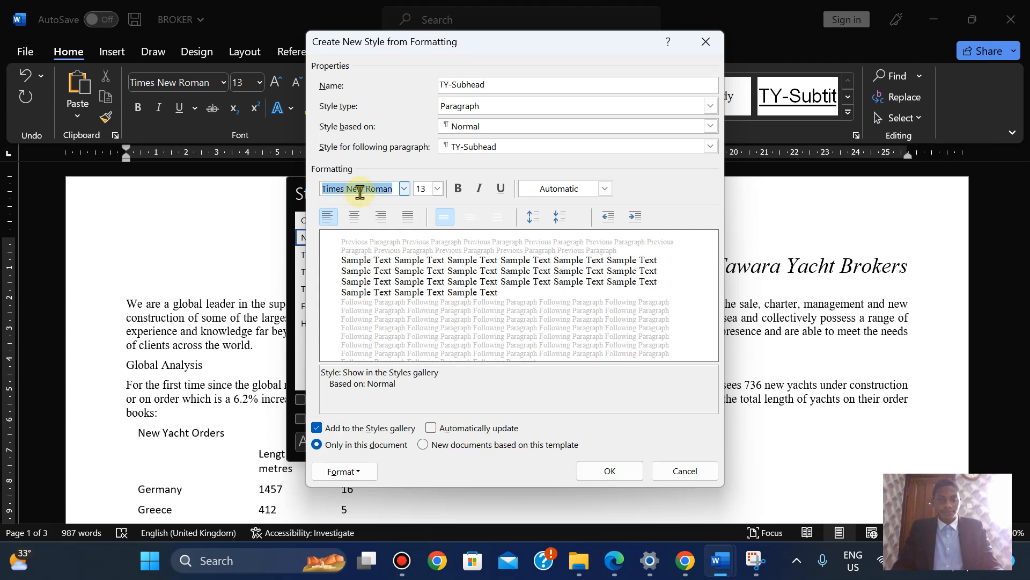
text(Arial)
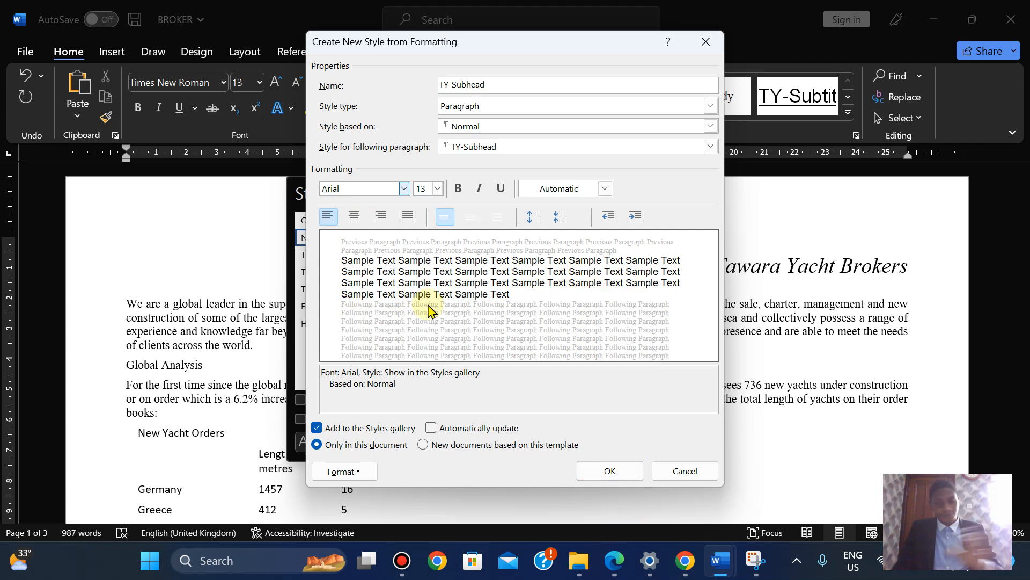
click(615, 561)
click(616, 560)
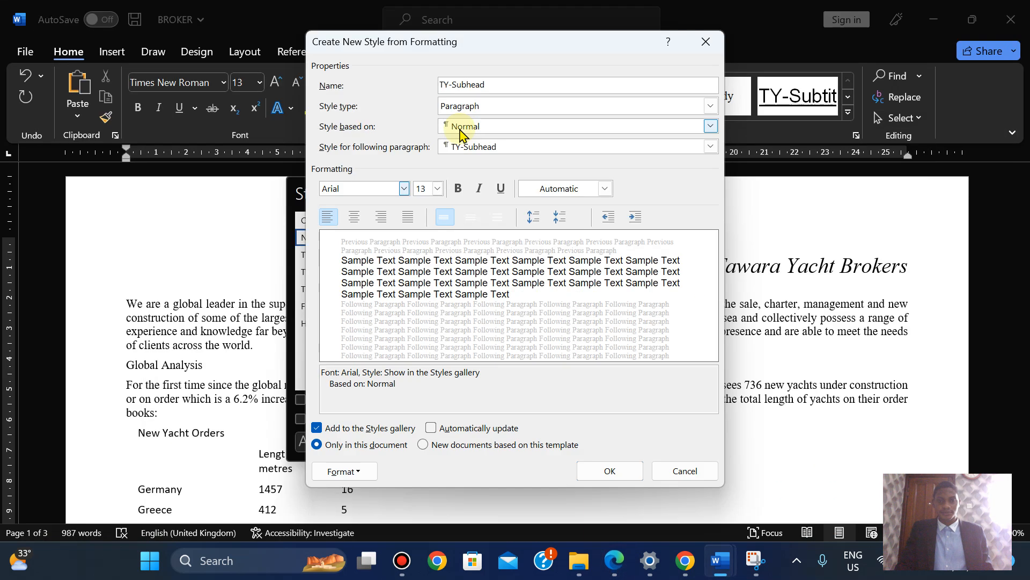
Set the TY-Subhead style to 16 pt, centred and bold
double_click(427, 187)
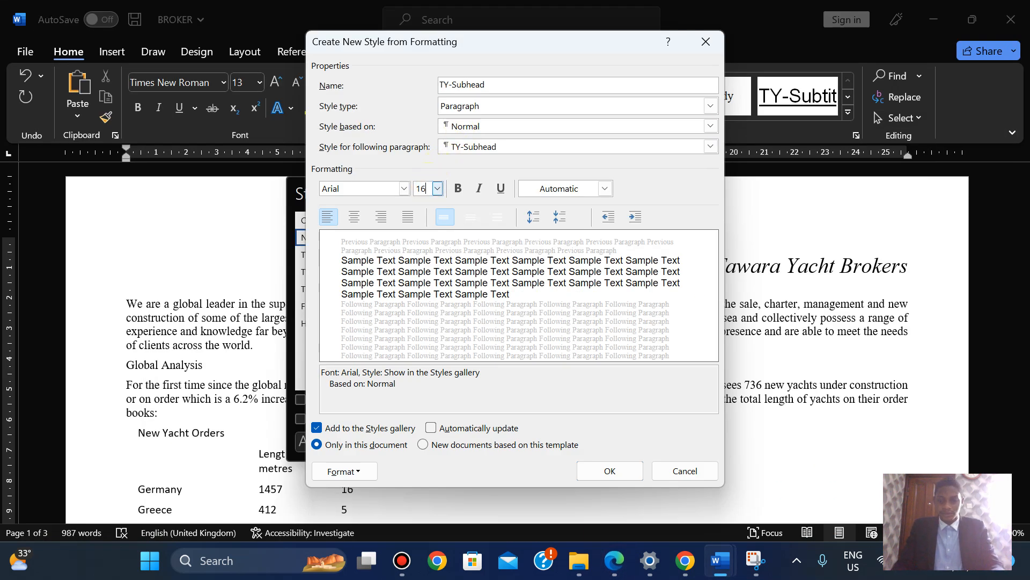
text(16)
click(428, 188)
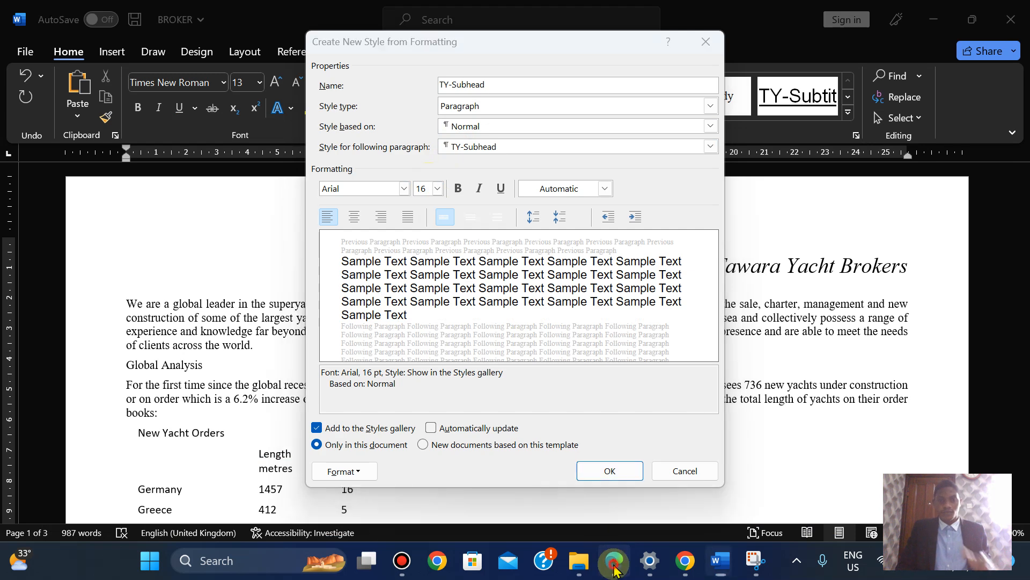
click(615, 567)
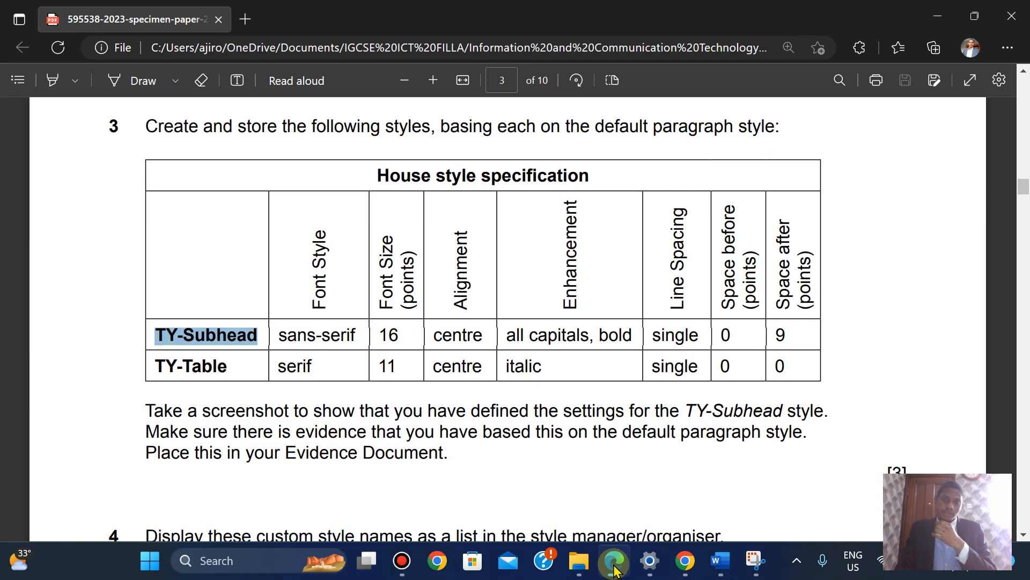
click(615, 566)
click(352, 217)
click(613, 560)
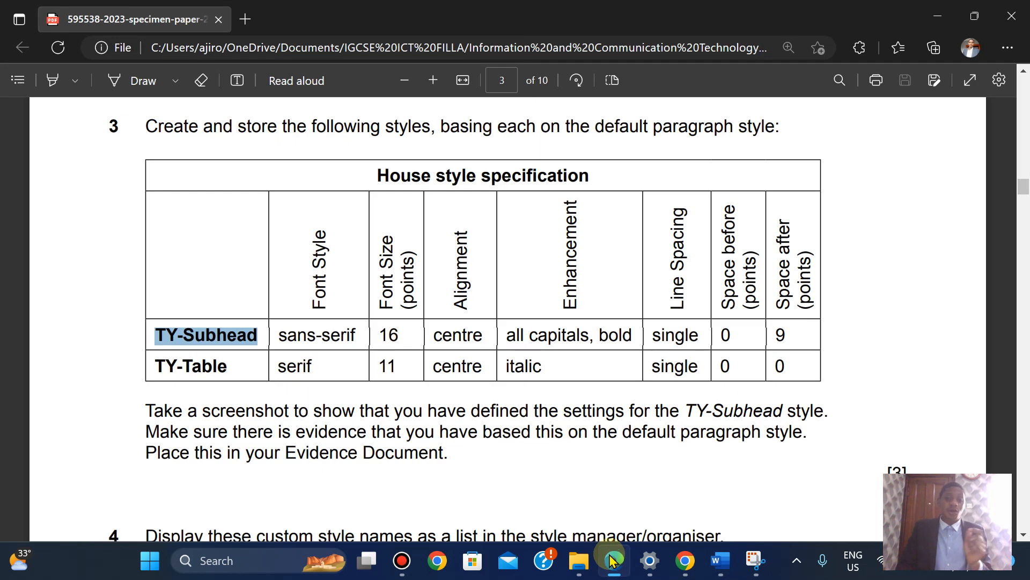
click(612, 561)
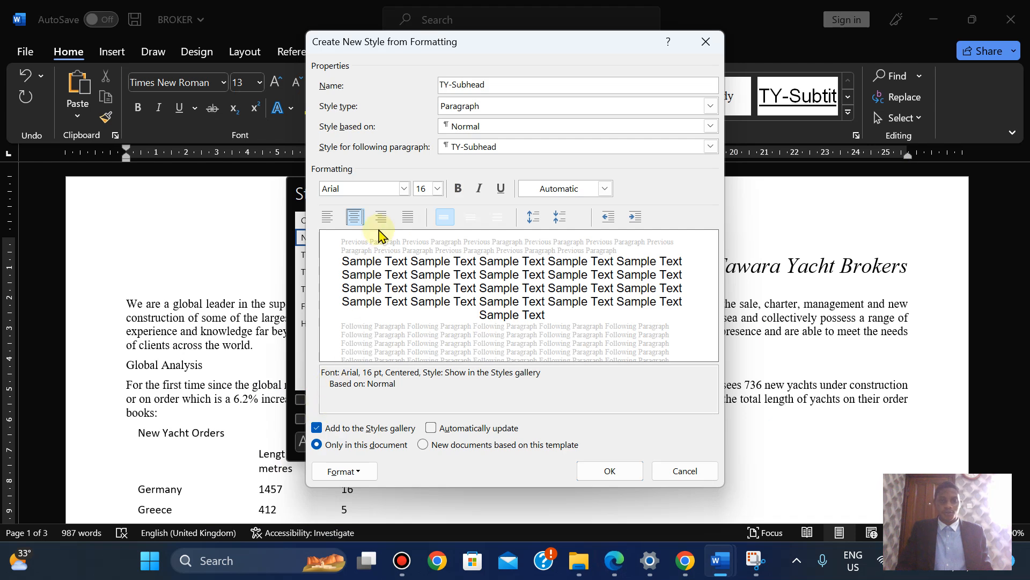
click(458, 189)
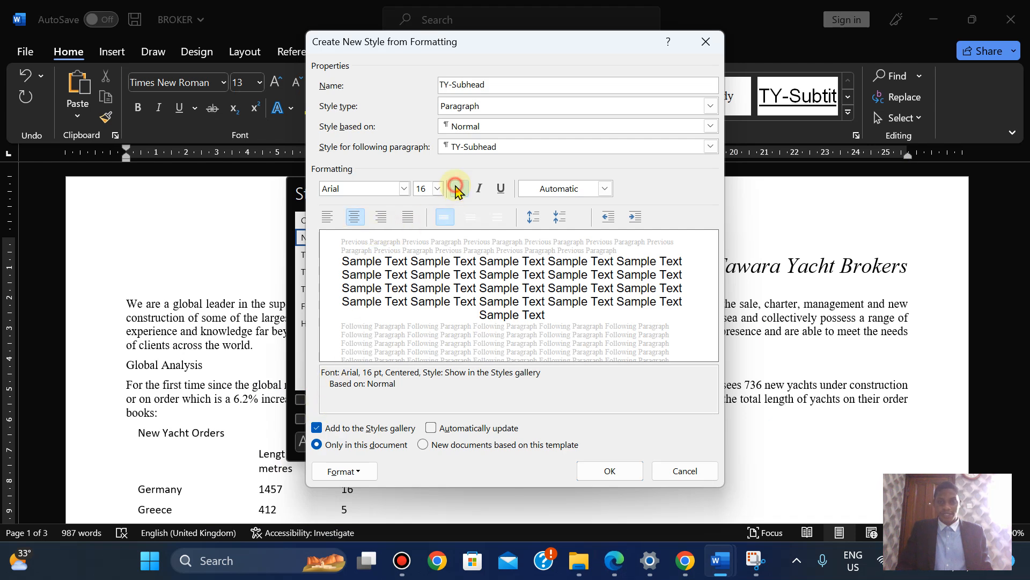
click(350, 472)
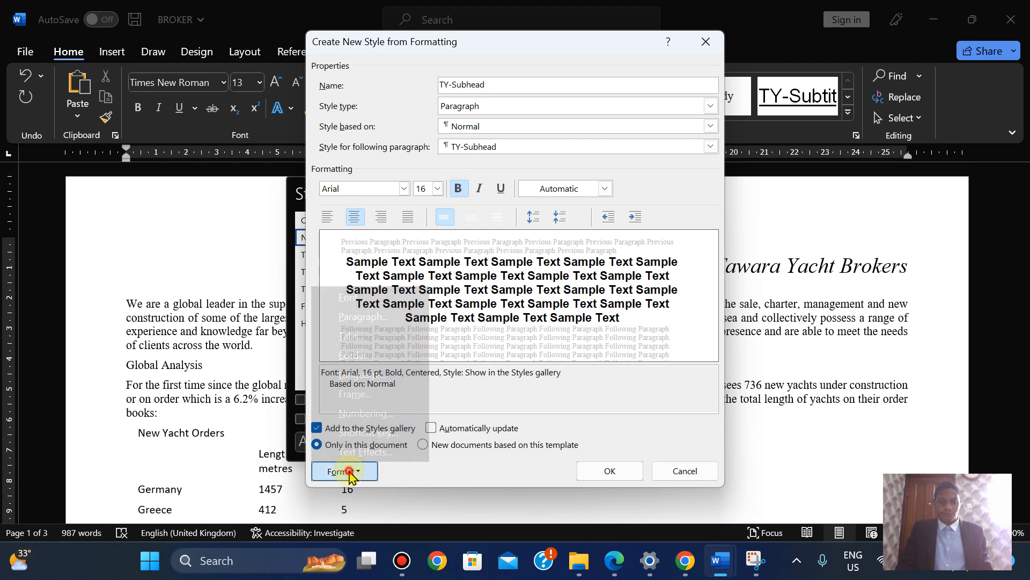
Make the TY-Subhead style all capitals in its font settings
click(357, 306)
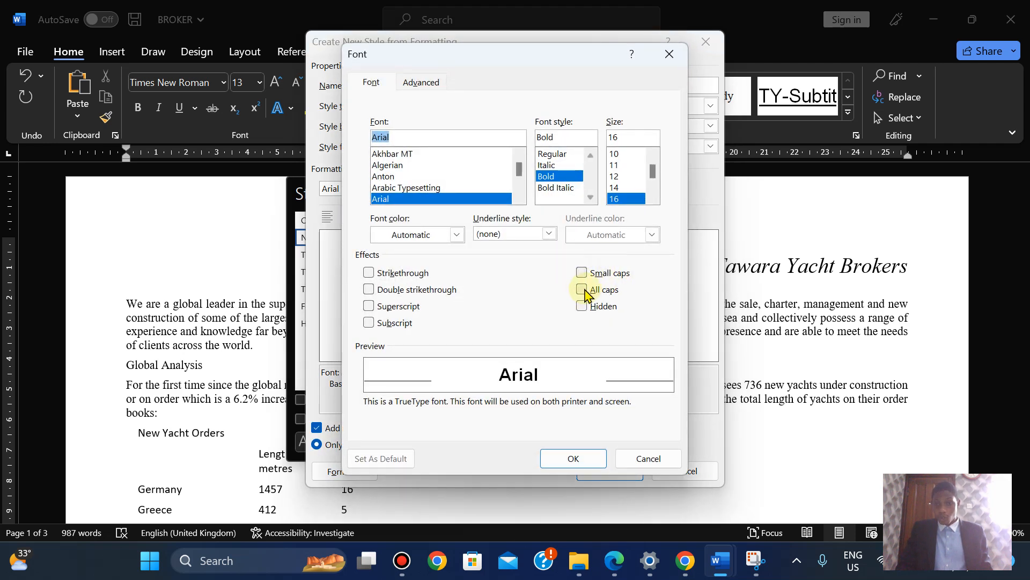
click(587, 295)
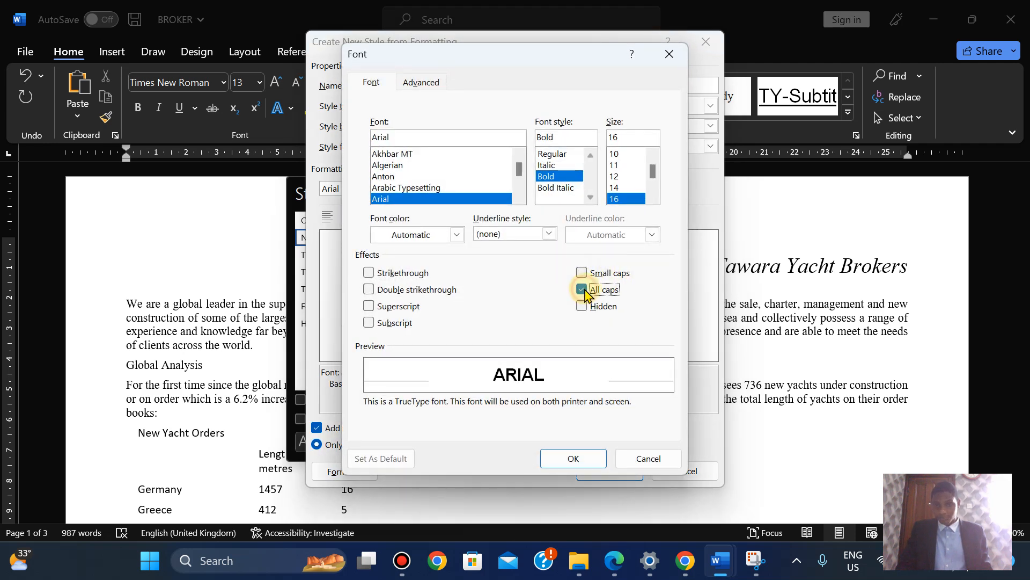
click(573, 458)
Keep single line spacing for TY-Subhead after checking the specification's spacing values
click(623, 559)
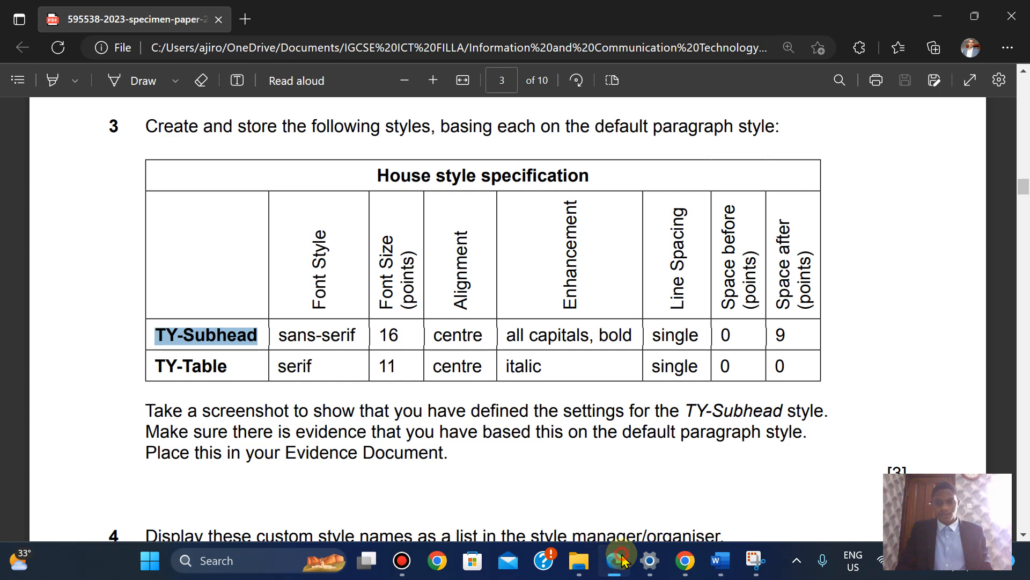
click(622, 560)
click(444, 219)
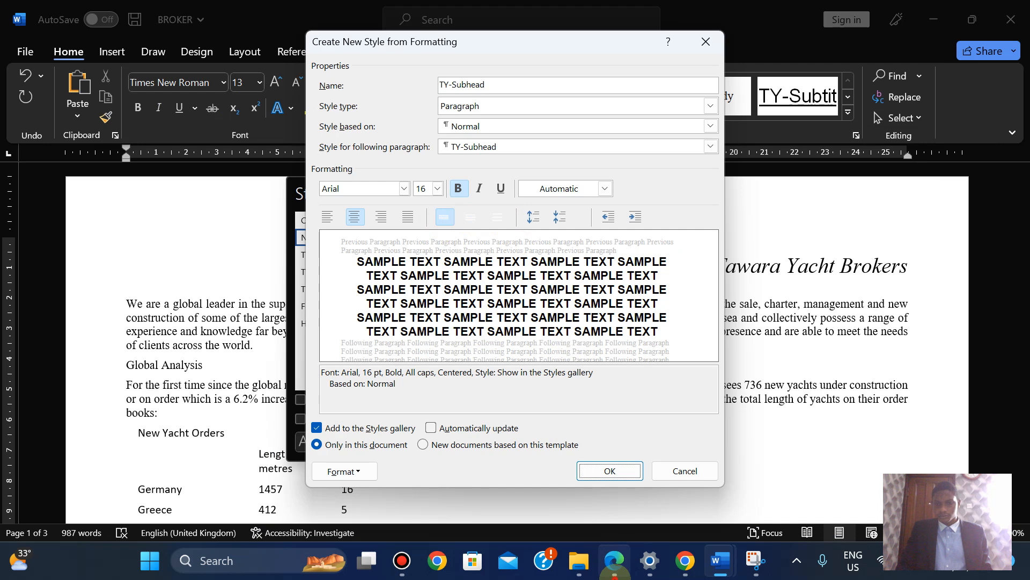
click(614, 560)
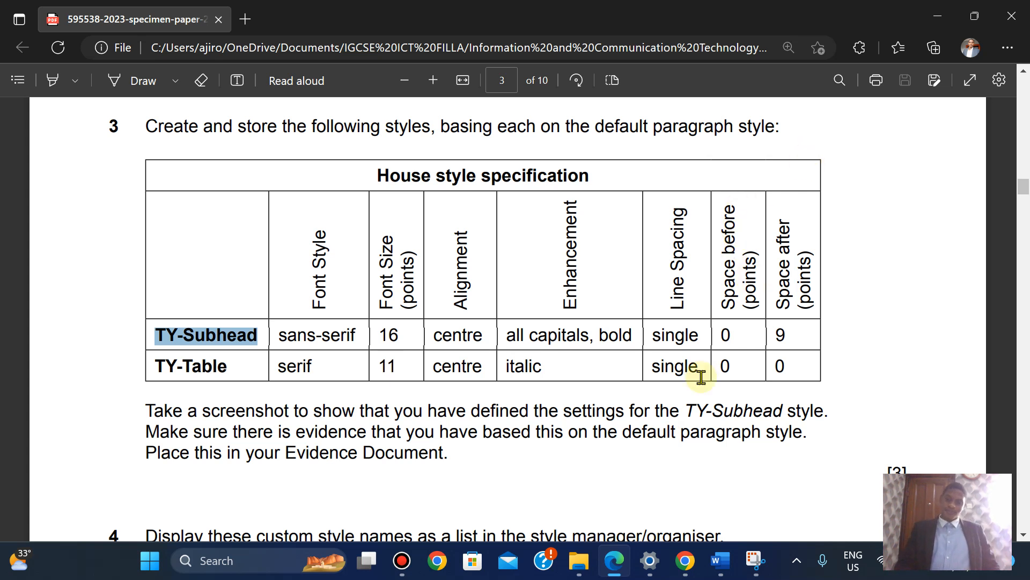
mouse_move(717, 564)
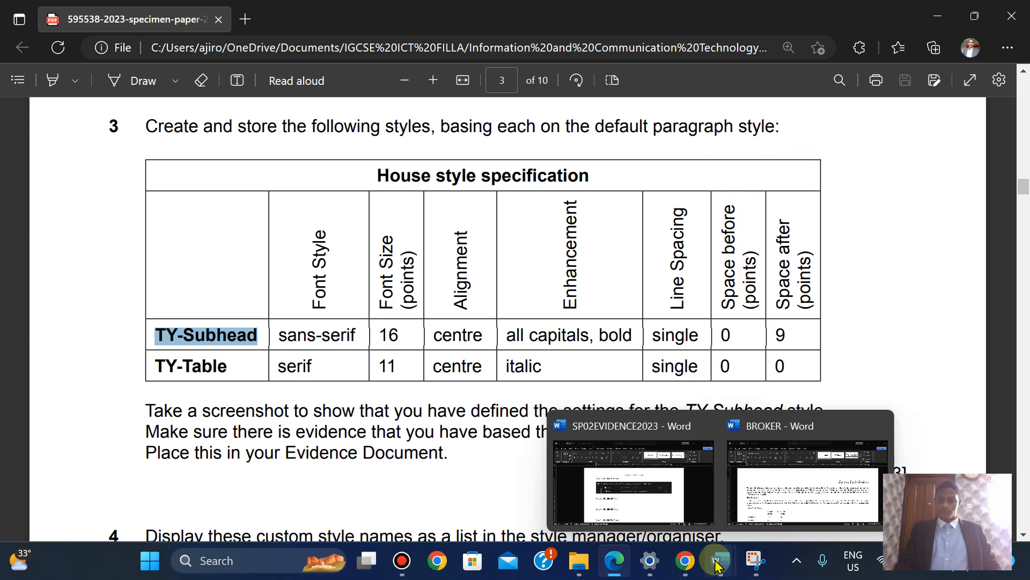
click(799, 502)
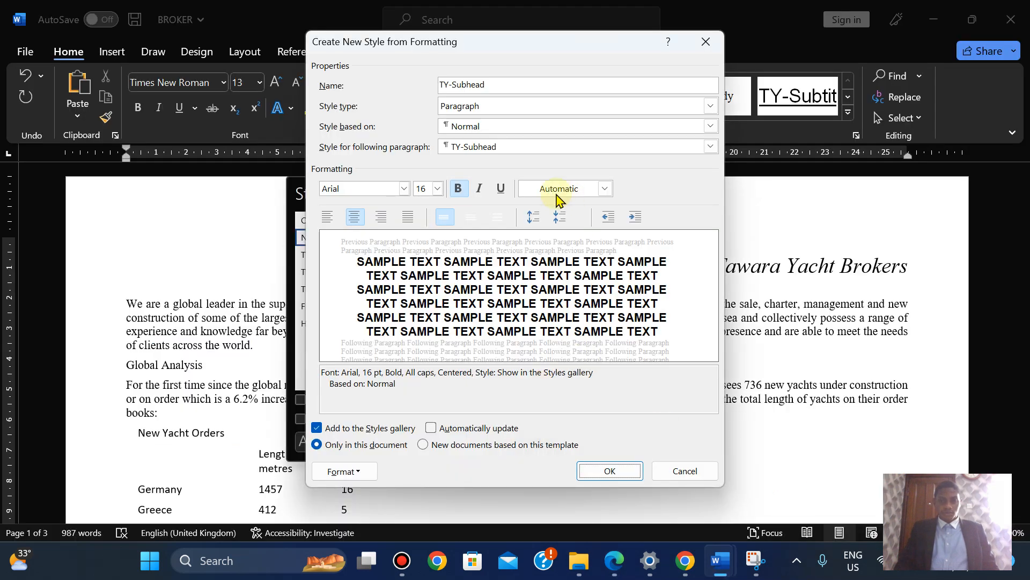
click(344, 471)
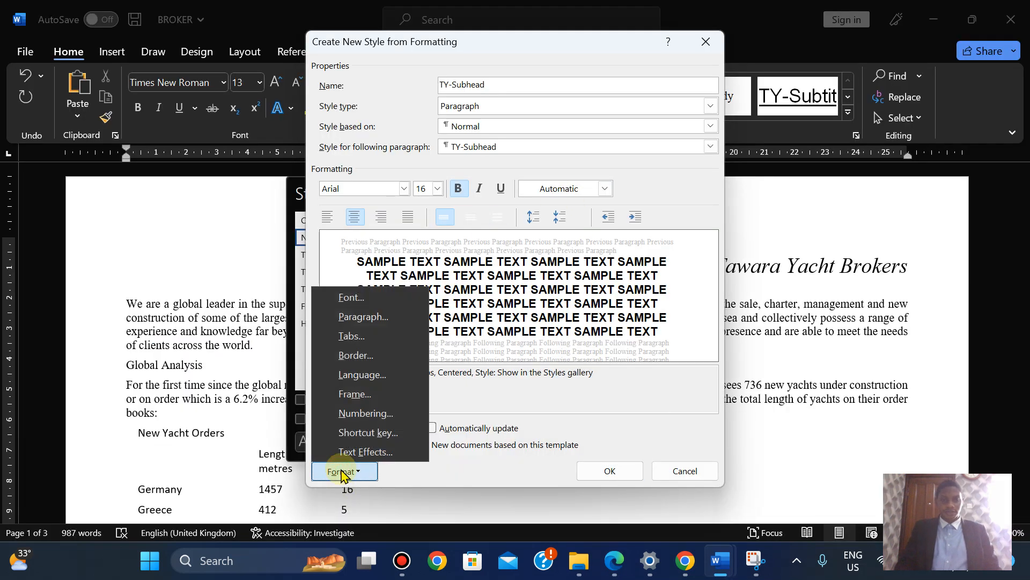
Set TY-Subhead paragraph spacing to 0 pt before and 9 pt after
click(353, 317)
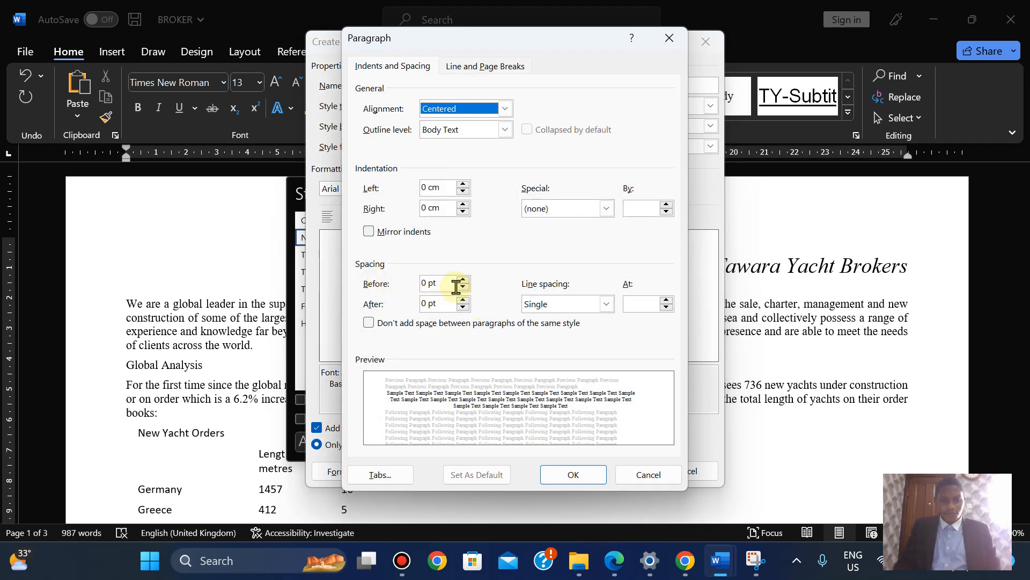
click(615, 563)
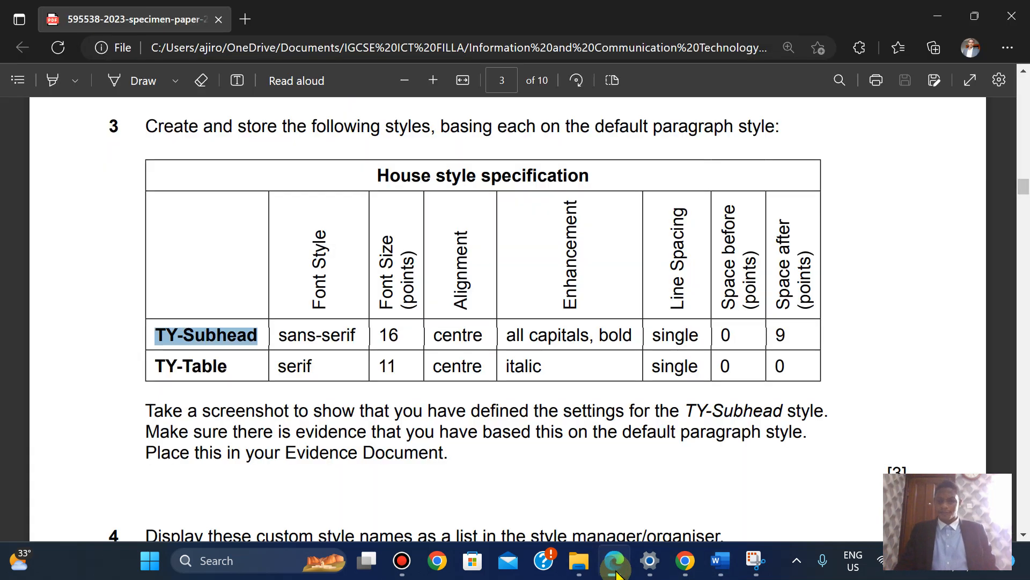
click(616, 570)
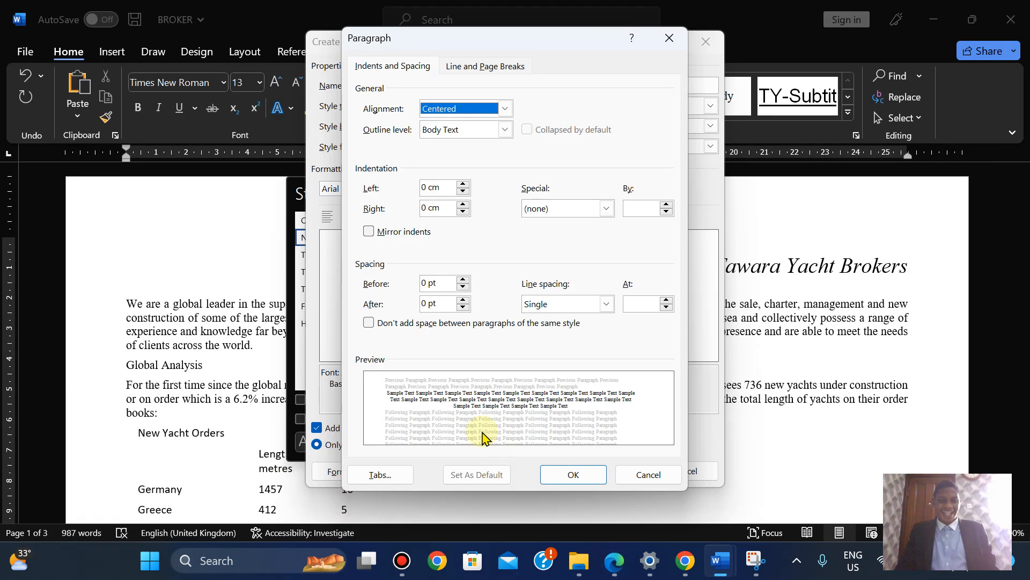
click(428, 303)
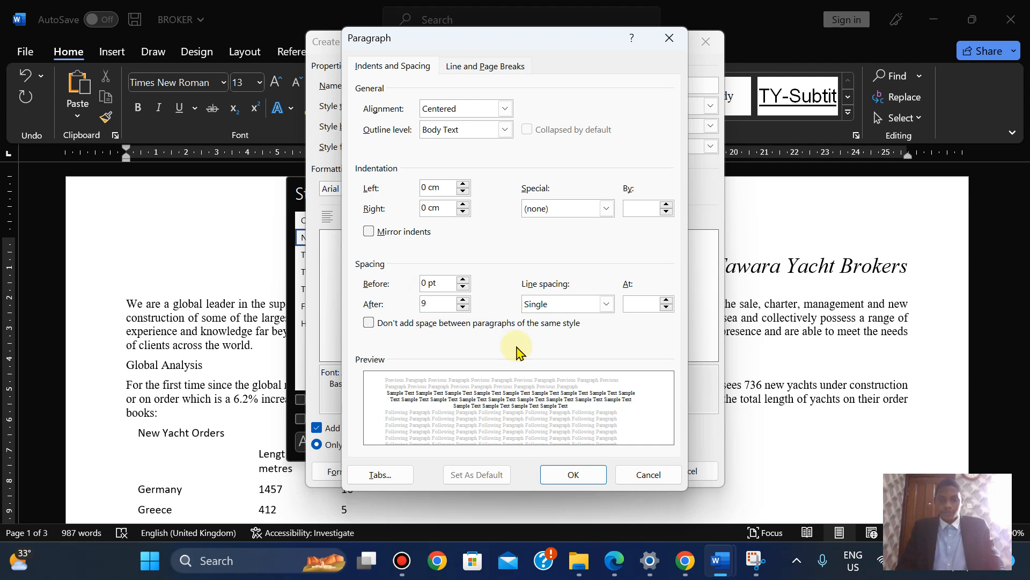
click(580, 475)
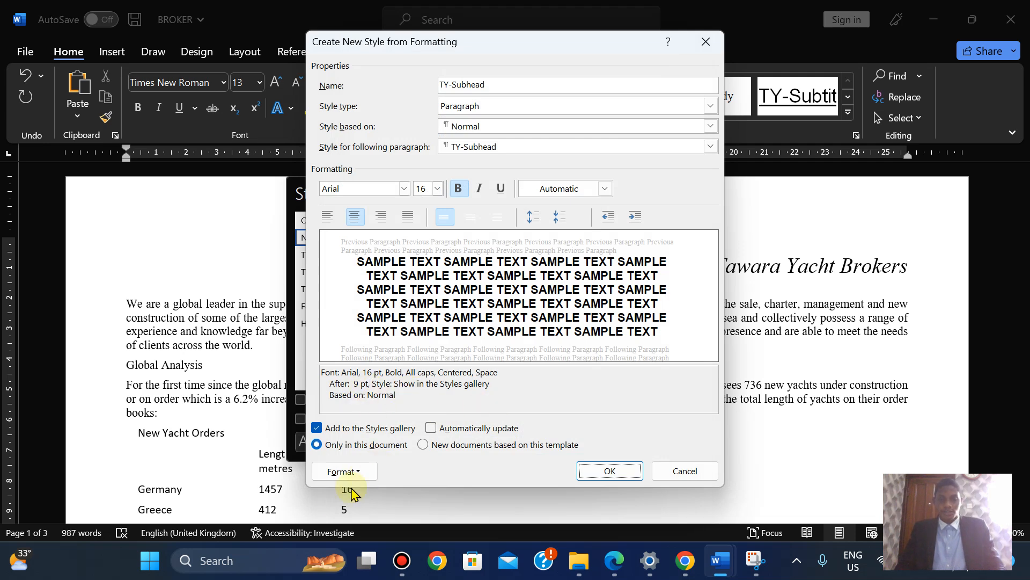
click(346, 473)
click(372, 315)
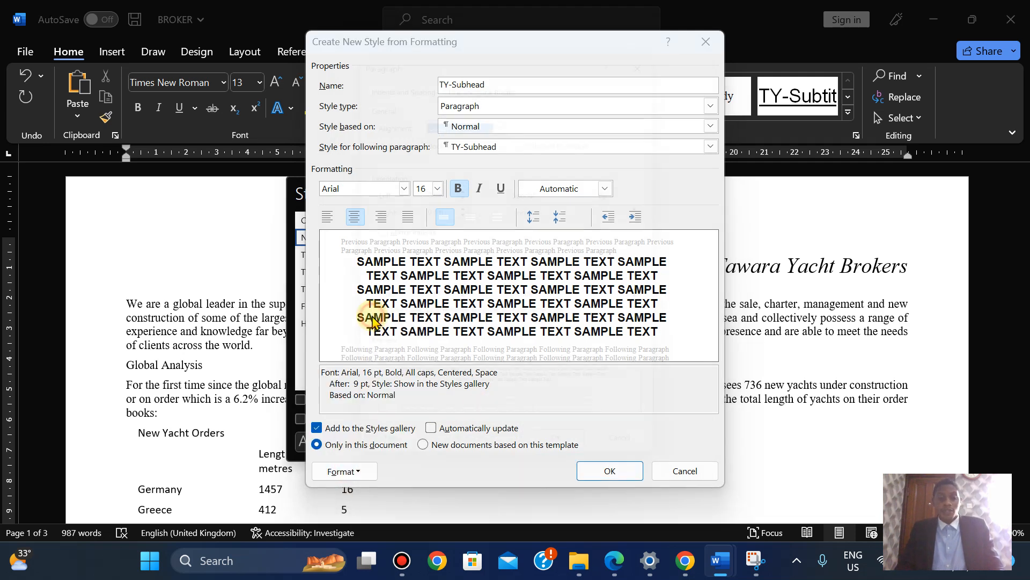
click(648, 473)
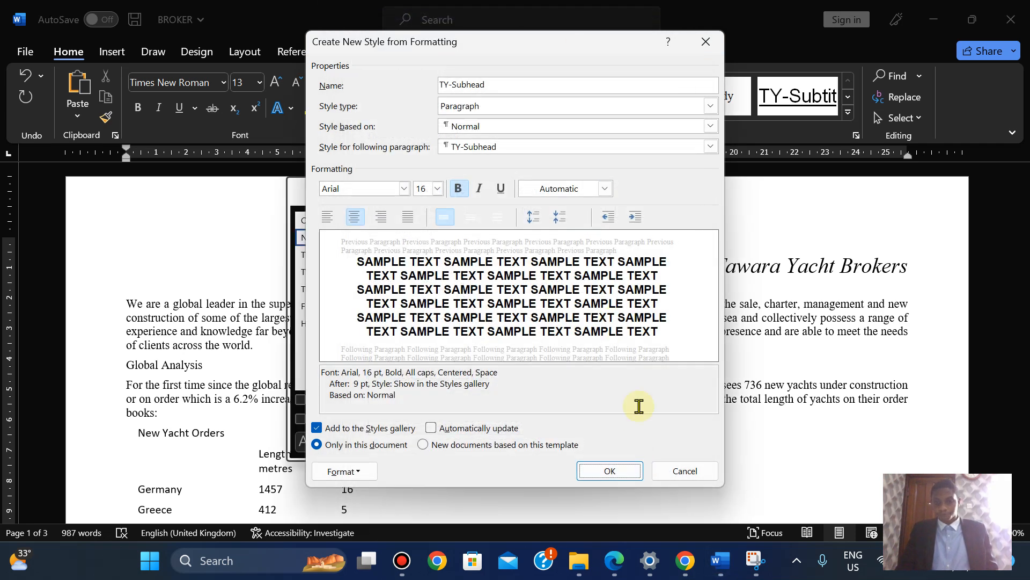
Copy the TY-Table style name from the PDF specification table, then save the TY-Subhead style in Word
click(611, 561)
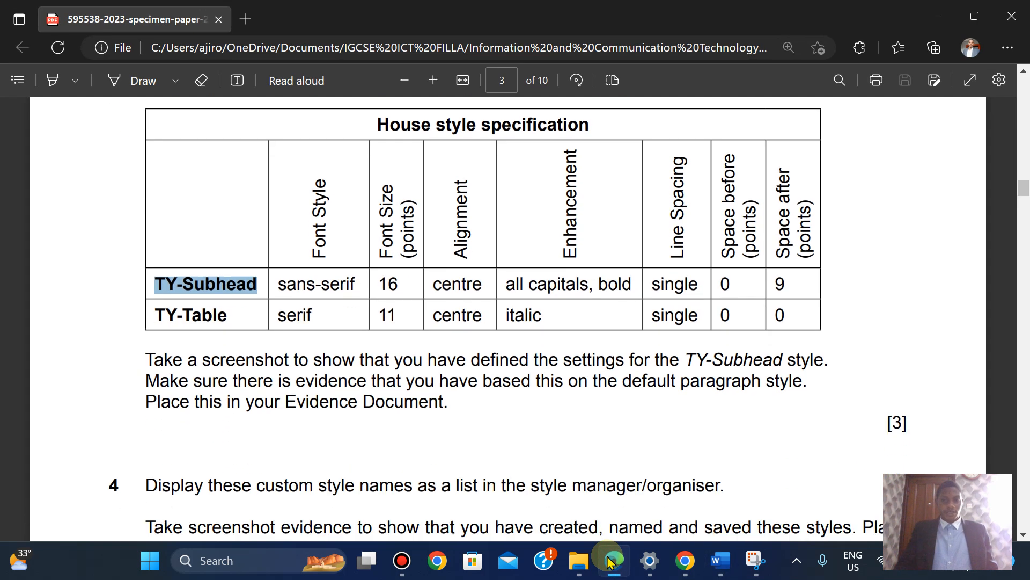
drag(155, 304, 223, 311)
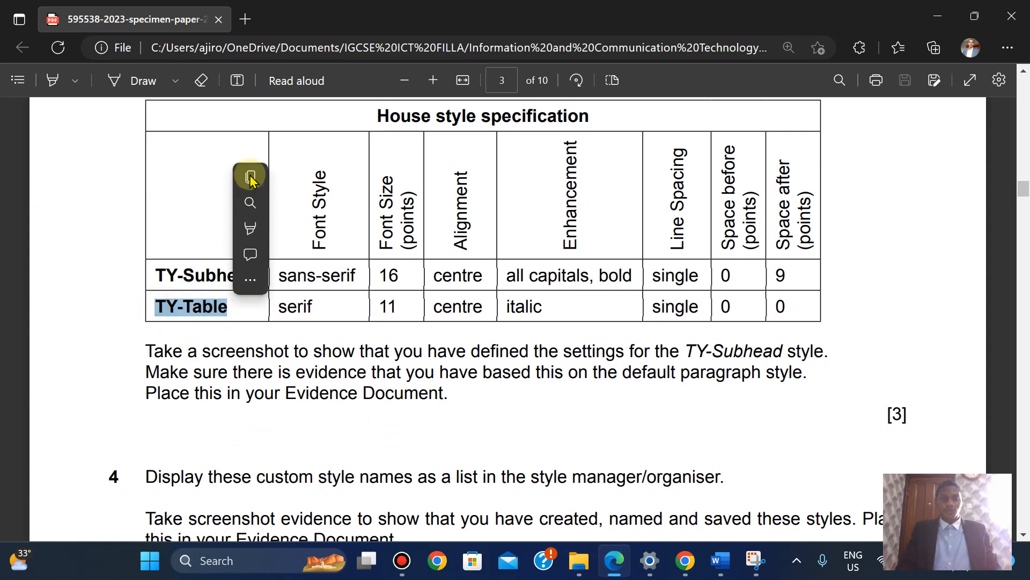
click(249, 176)
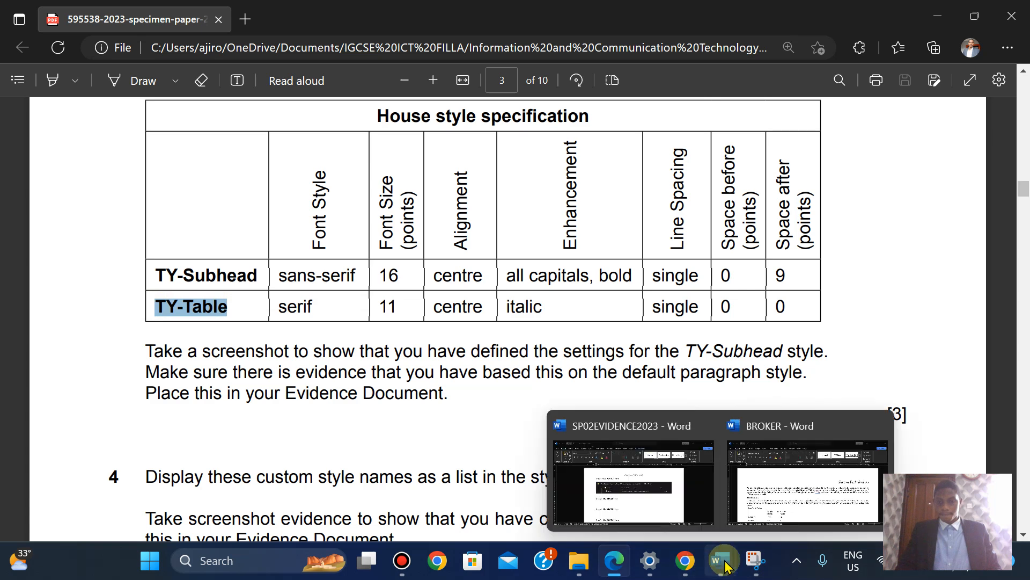
click(773, 502)
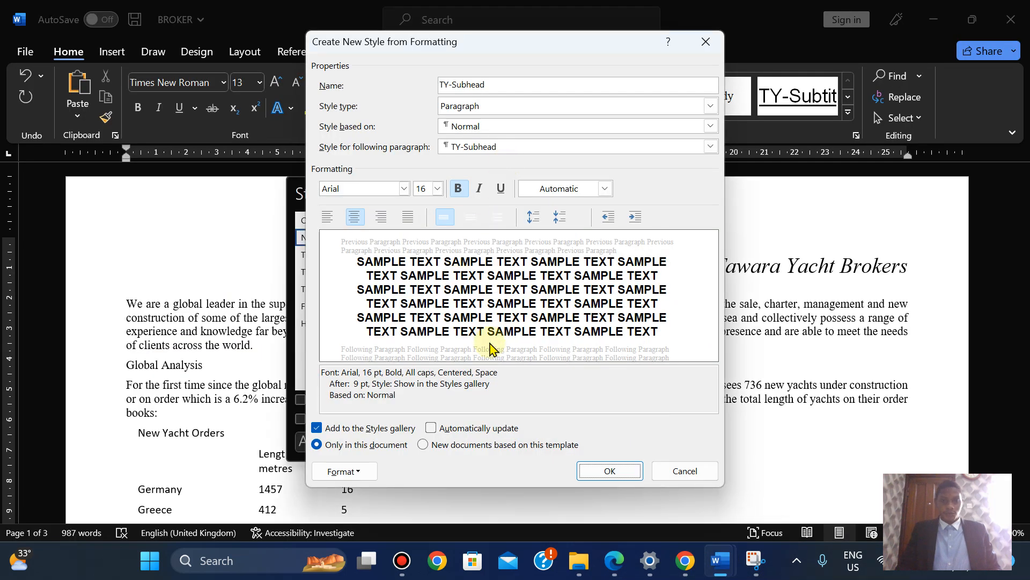
click(609, 470)
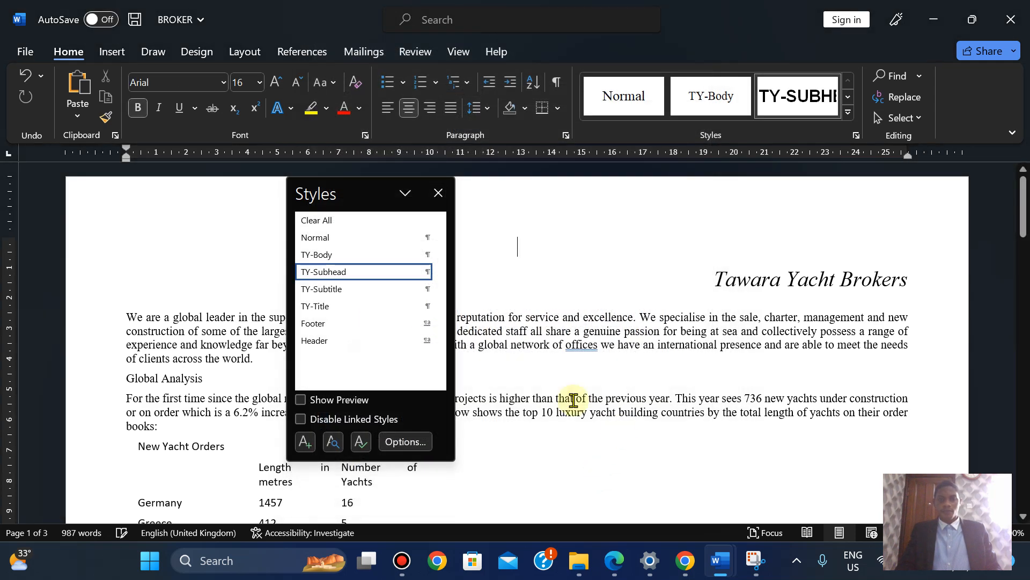
Start a new paragraph style named TY-Table, based on Normal
click(347, 239)
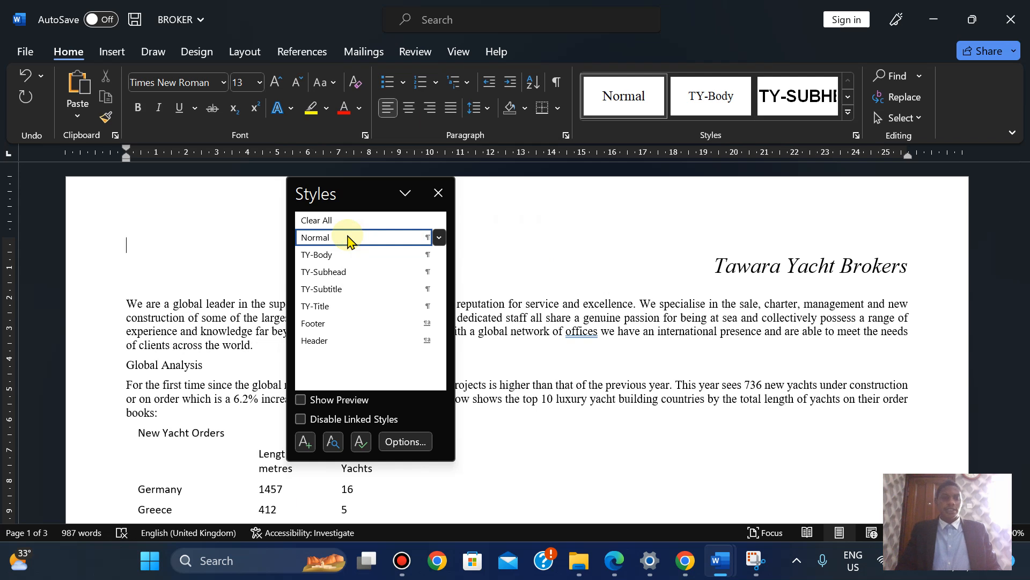
click(304, 442)
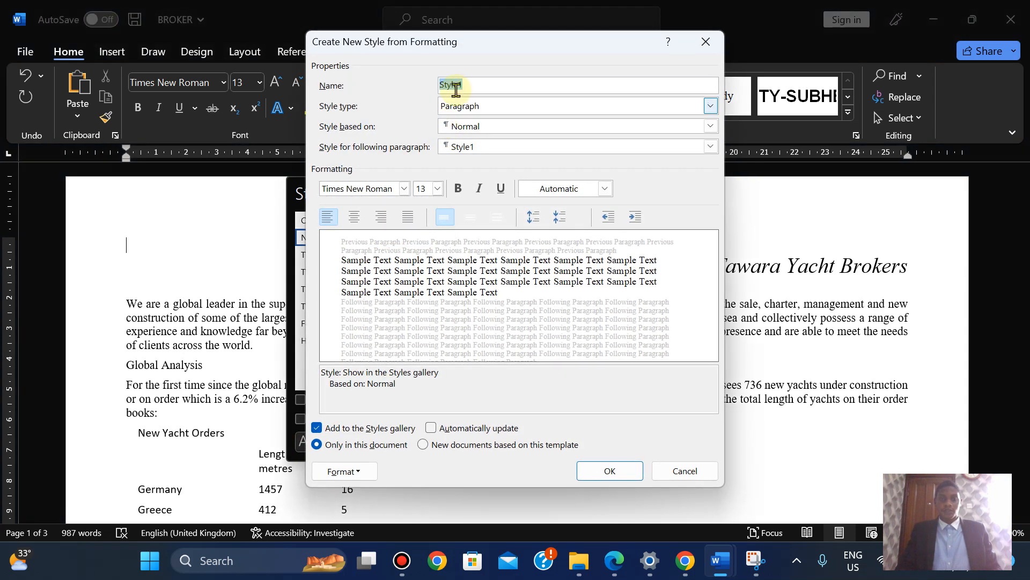
text(TY-Table)
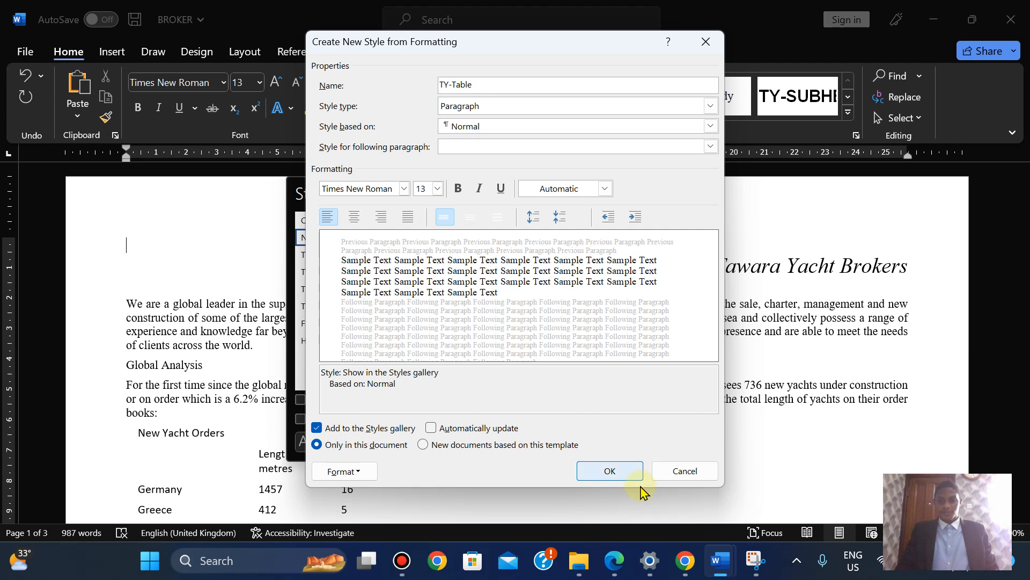
click(615, 563)
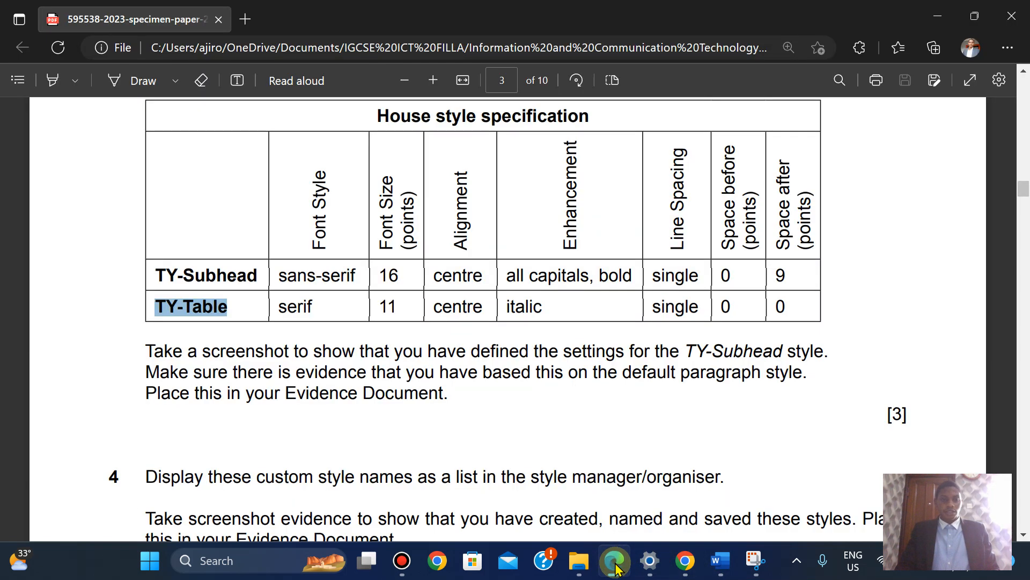
click(615, 563)
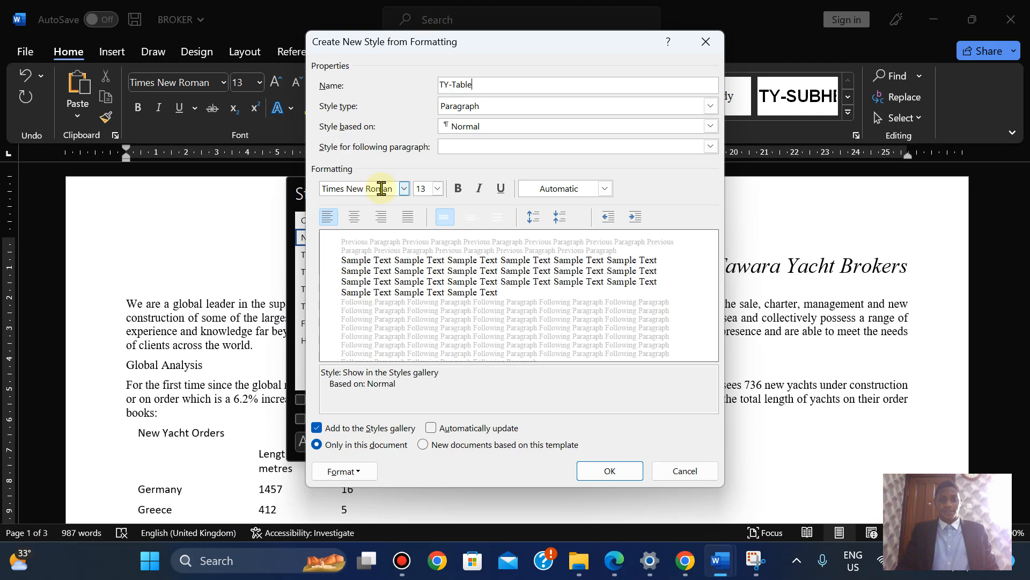
Give TY-Table the Times New Roman font at 11 pt
click(374, 189)
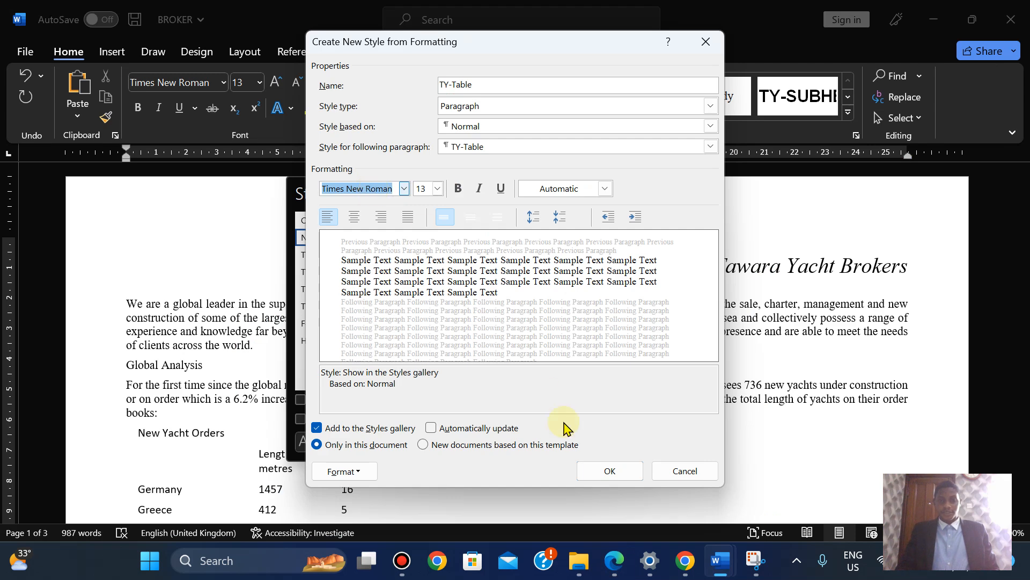
click(615, 561)
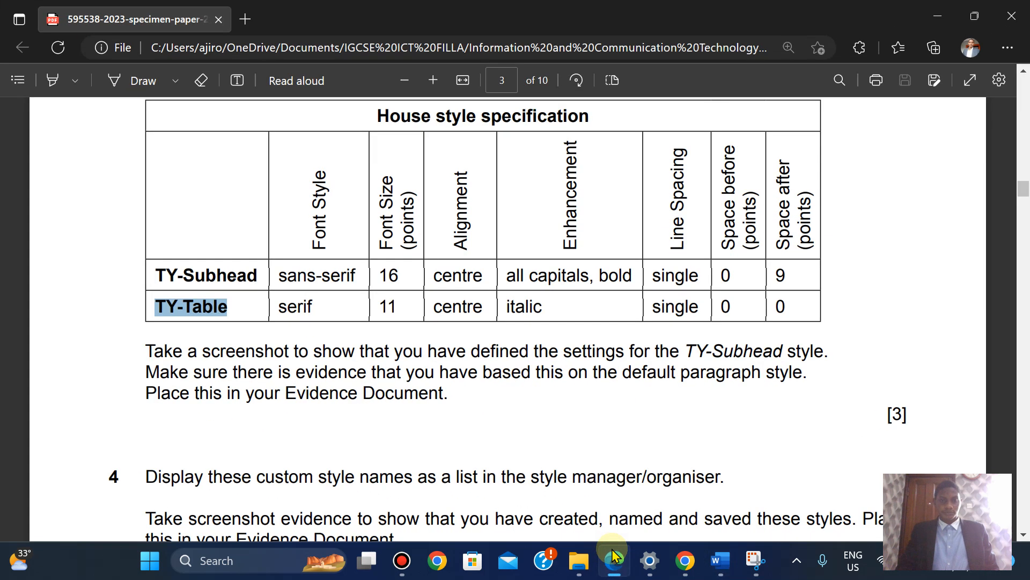
click(615, 558)
click(421, 190)
text(11)
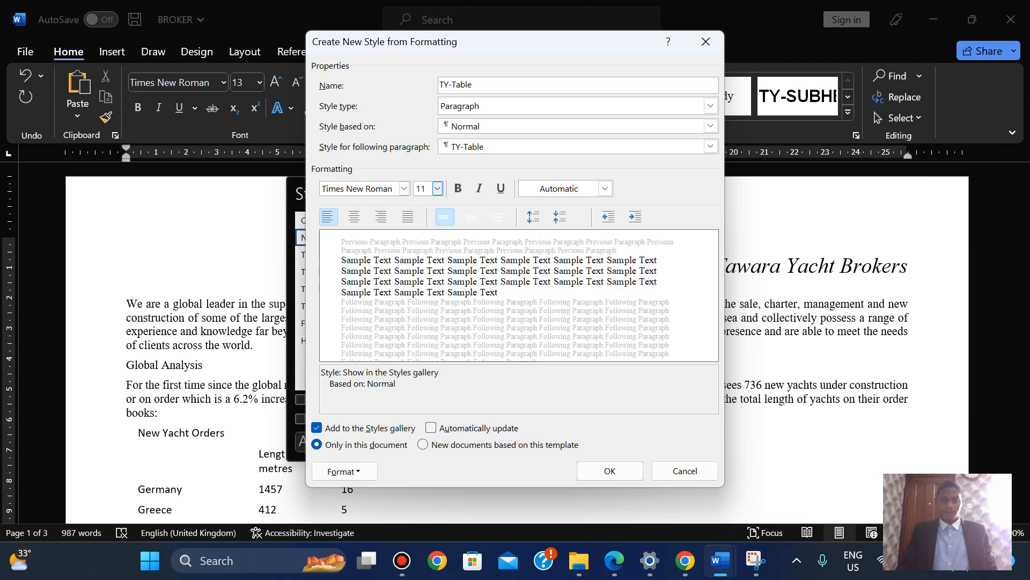
click(623, 562)
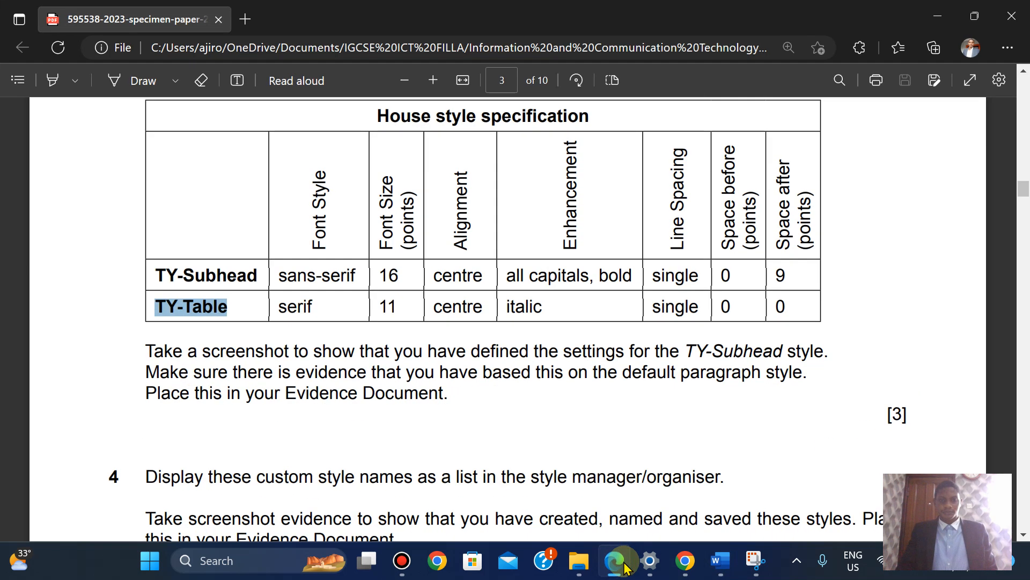
click(622, 561)
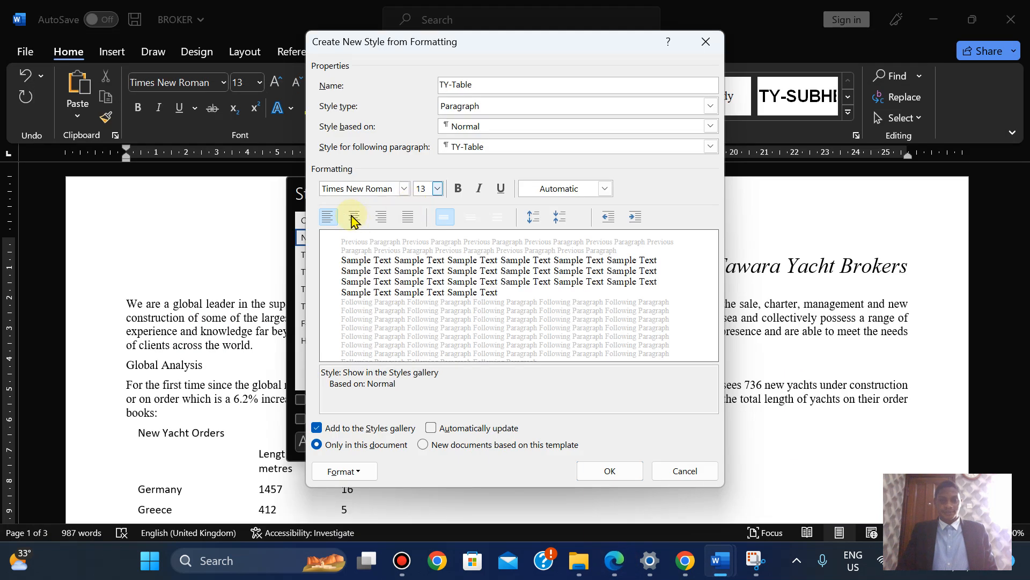
Centre the TY-Table text, confirm 11 pt size, and make it italic
click(352, 217)
click(424, 186)
text(11)
key(Return)
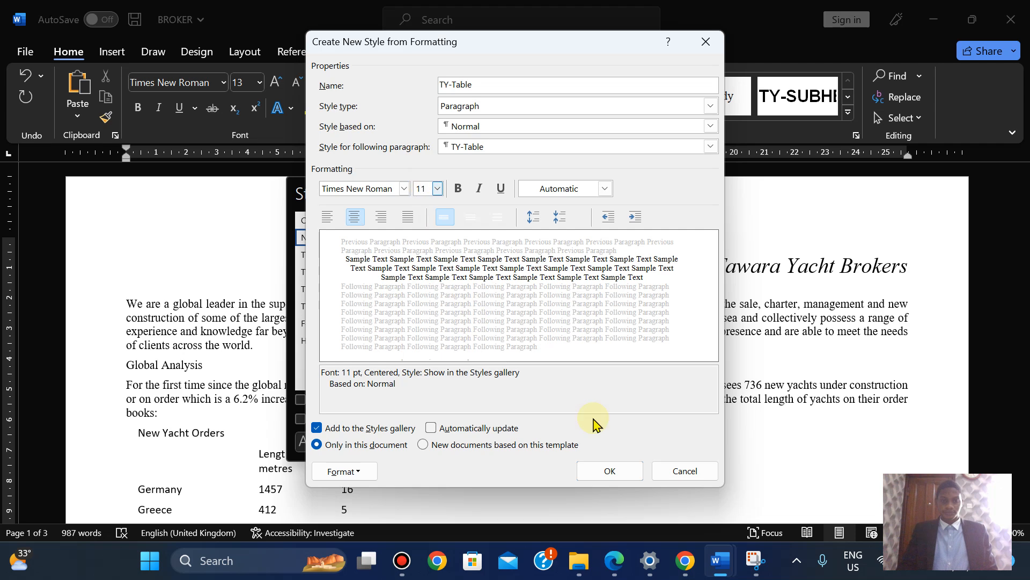
click(614, 561)
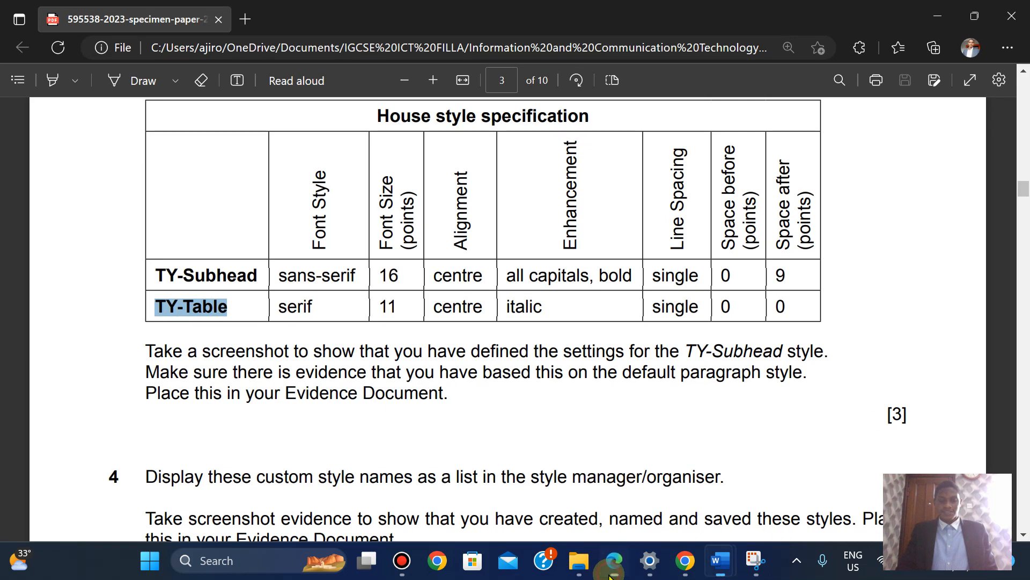
click(612, 569)
click(478, 189)
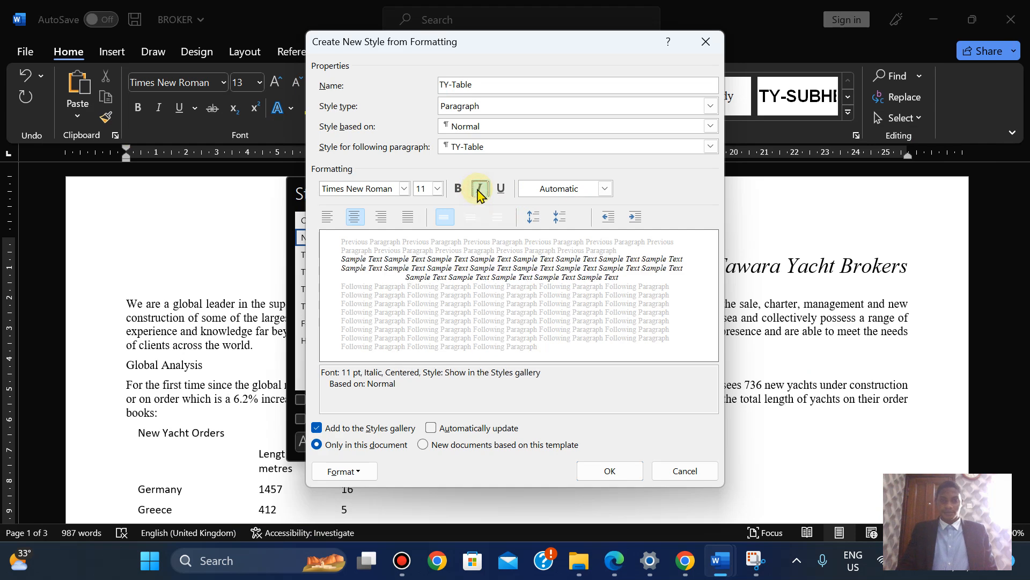
Set TY-Table paragraphs to single spacing with 0 pt before and after, and save the style
click(610, 565)
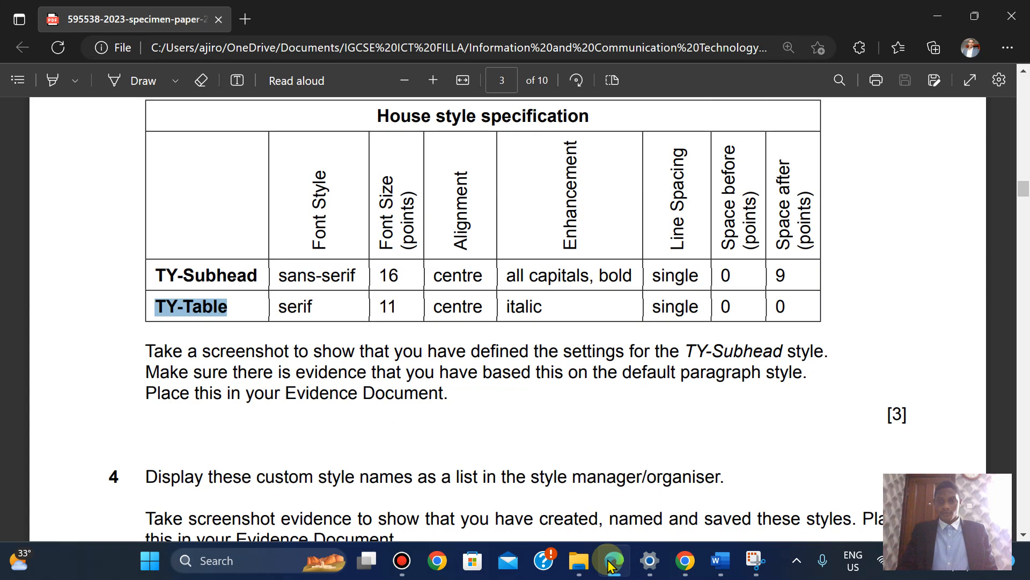
click(610, 565)
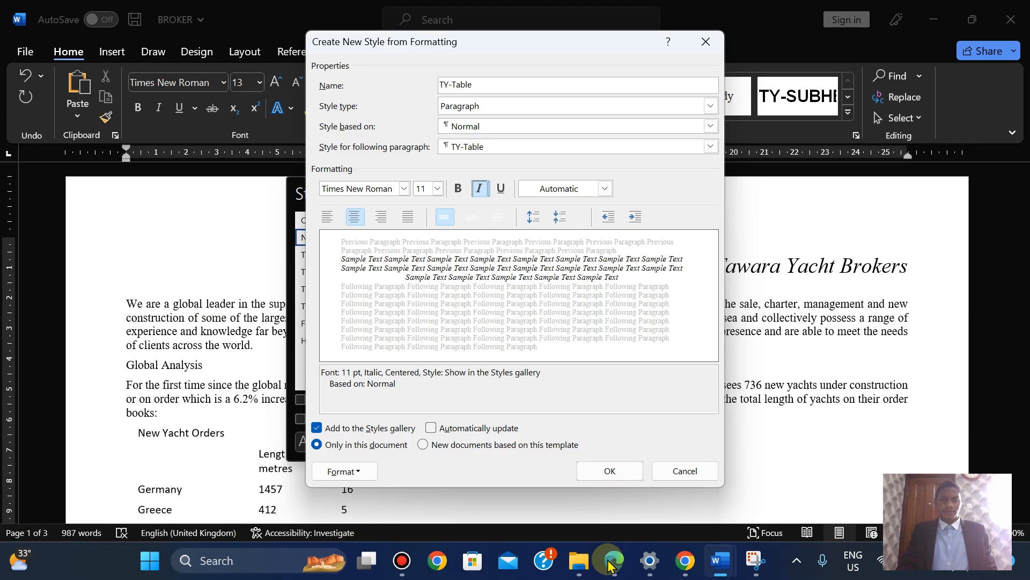
click(610, 564)
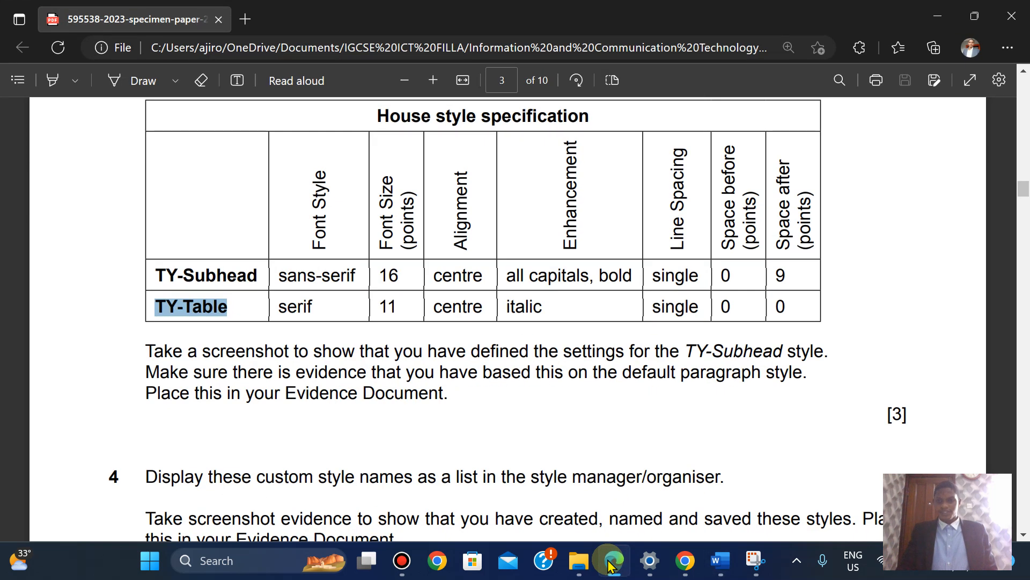
click(610, 565)
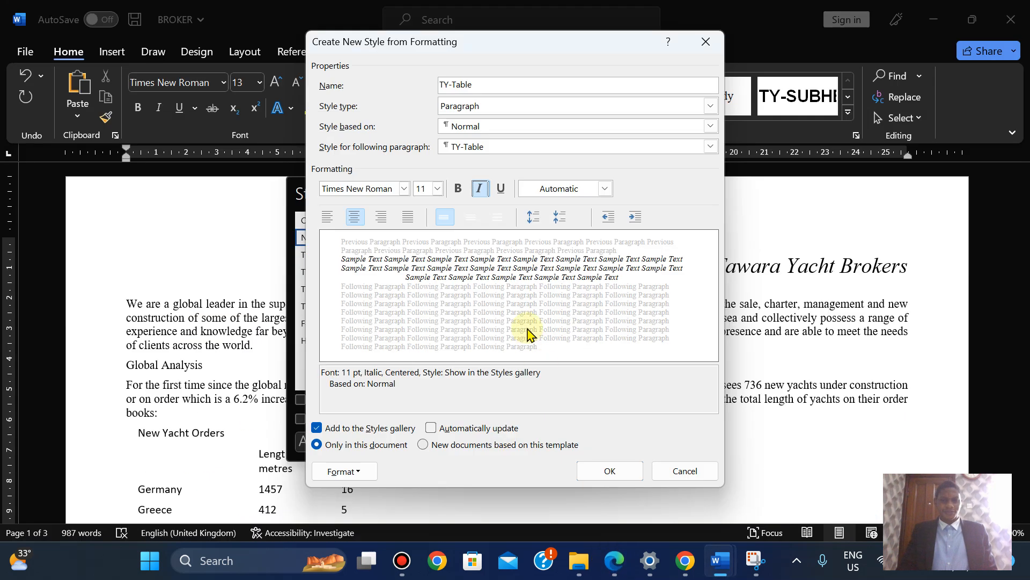
click(357, 474)
click(363, 322)
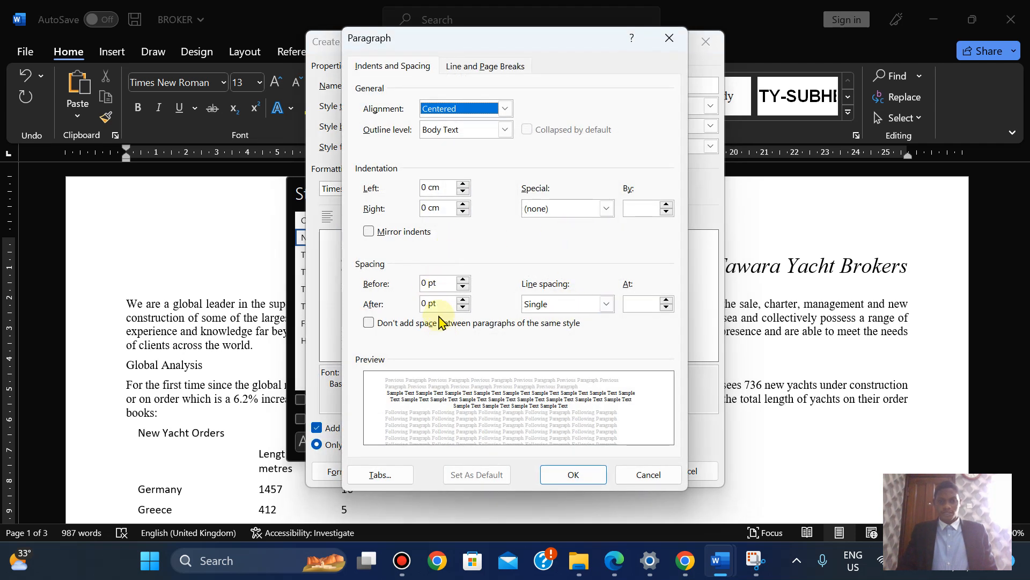
click(589, 470)
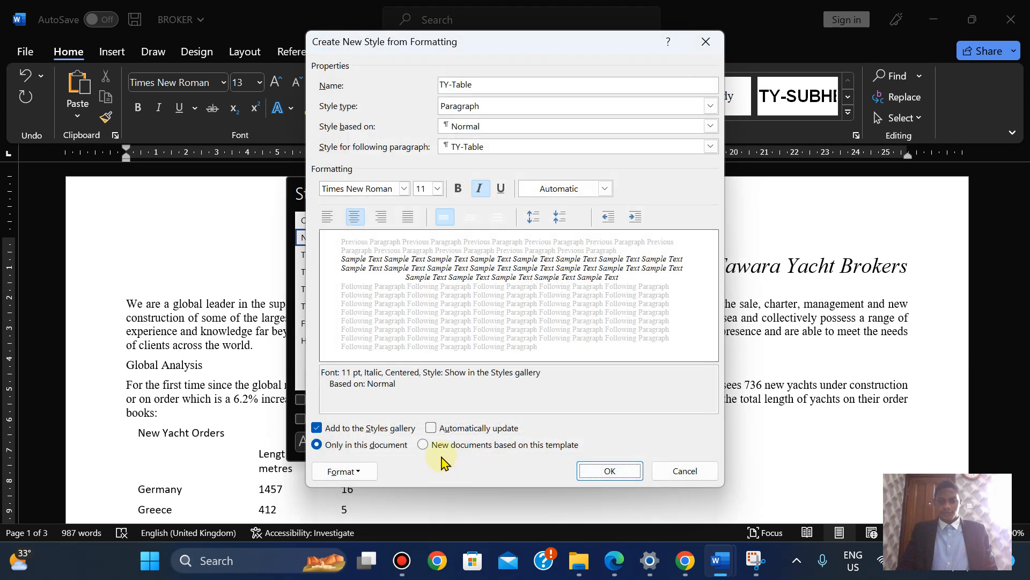
click(605, 471)
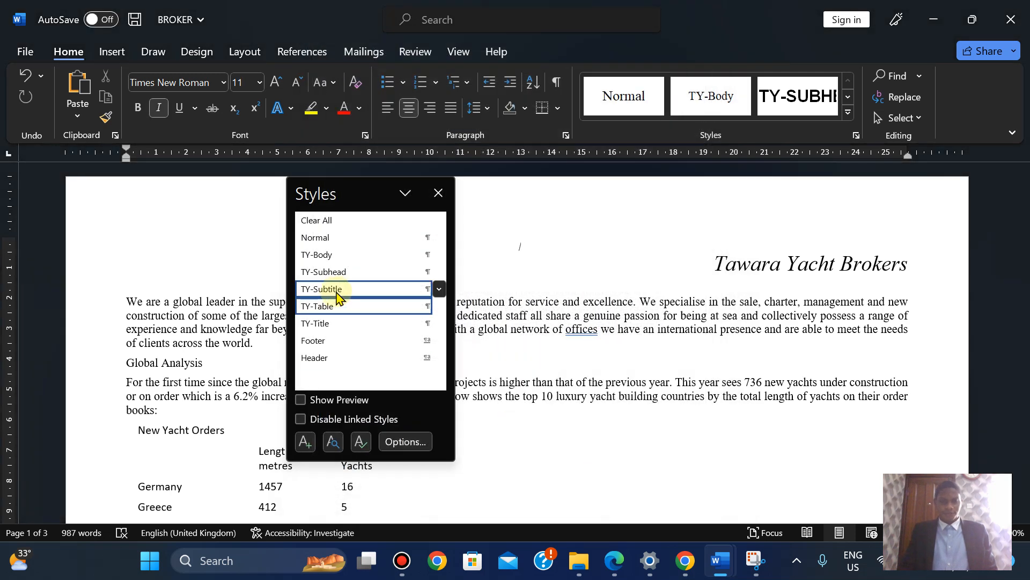
Open the Modify Style settings for TY-Subhead, then close them unchanged
right_click(338, 295)
right_click(327, 273)
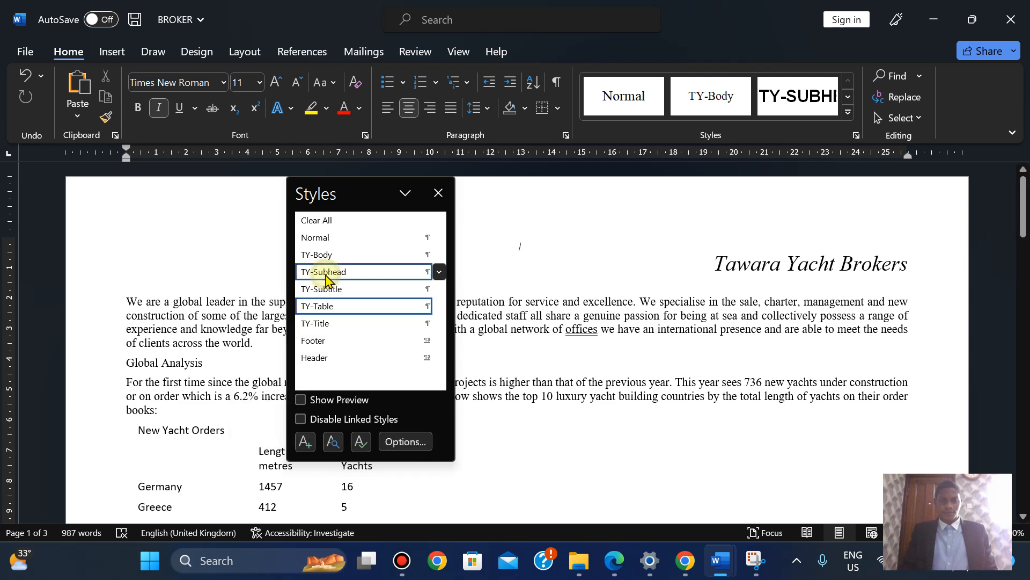
right_click(326, 273)
click(289, 321)
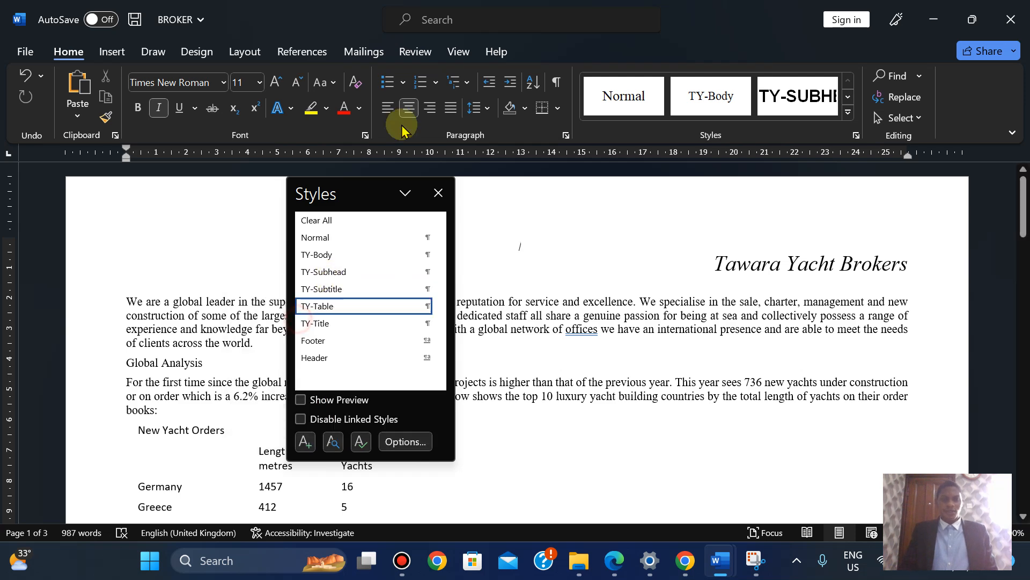
click(500, 85)
click(681, 465)
Review the specimen paper PDF, then return to the BROKER document
click(557, 7)
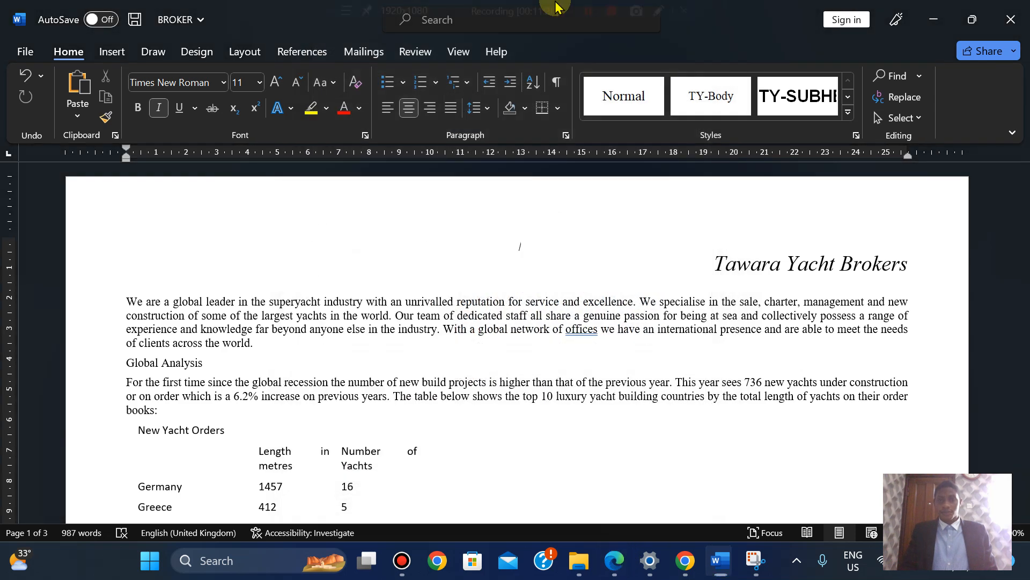
click(616, 567)
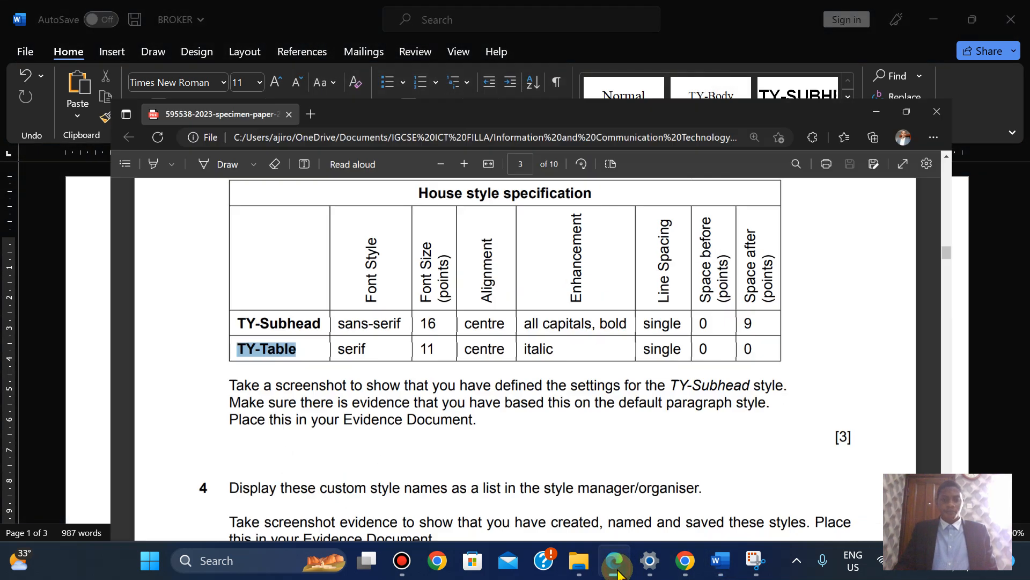
scroll(618, 574, down, 1)
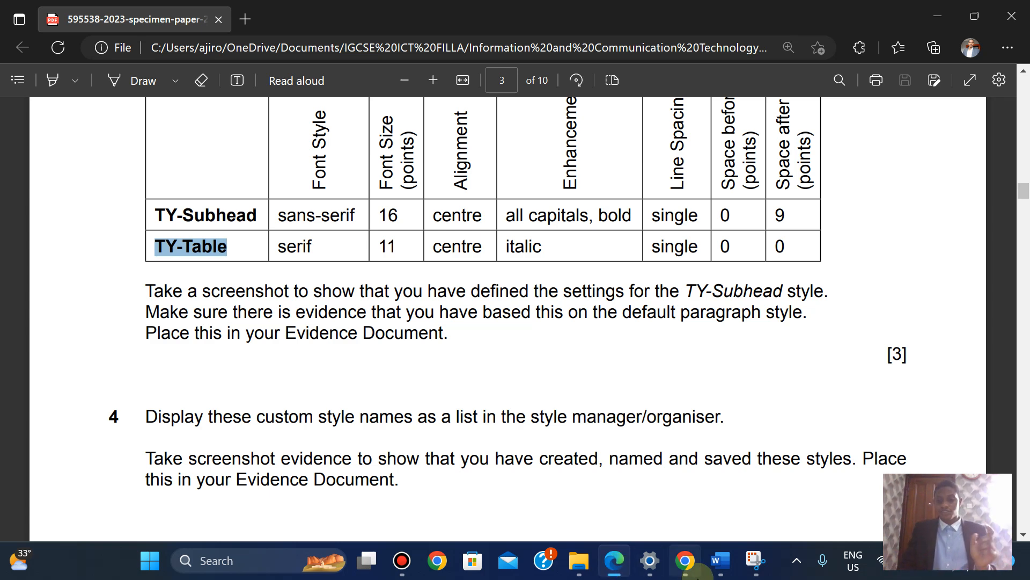
mouse_move(720, 564)
click(753, 480)
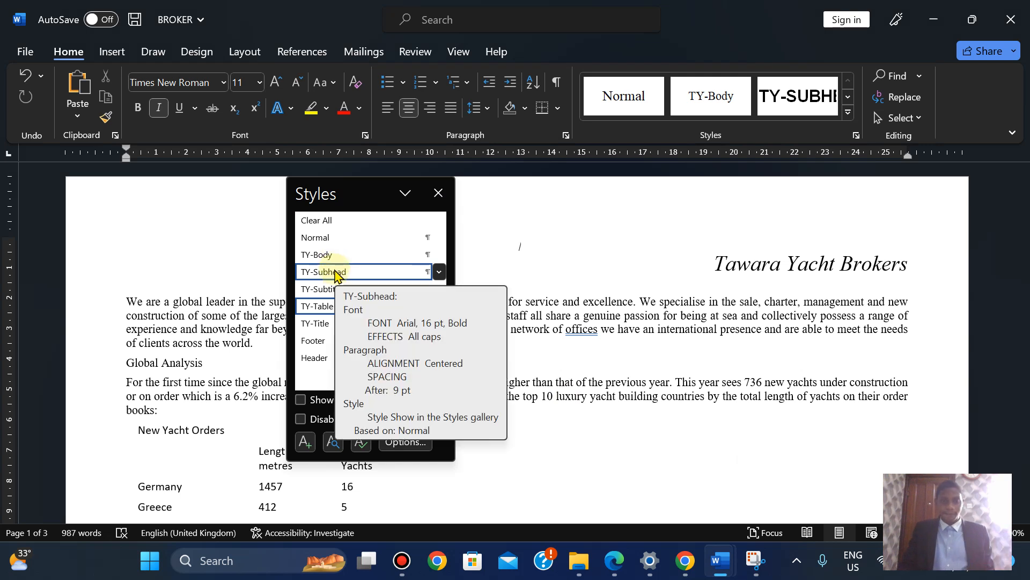
Reopen the styles list, bring up TY-Subhead's Modify Style dialog, and launch Snipping Tool
click(437, 194)
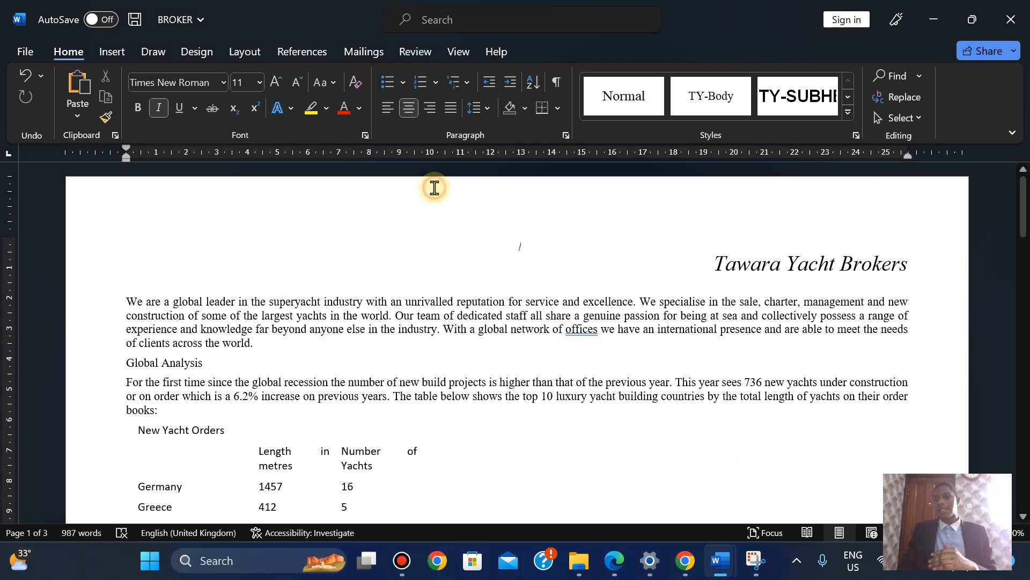
click(856, 135)
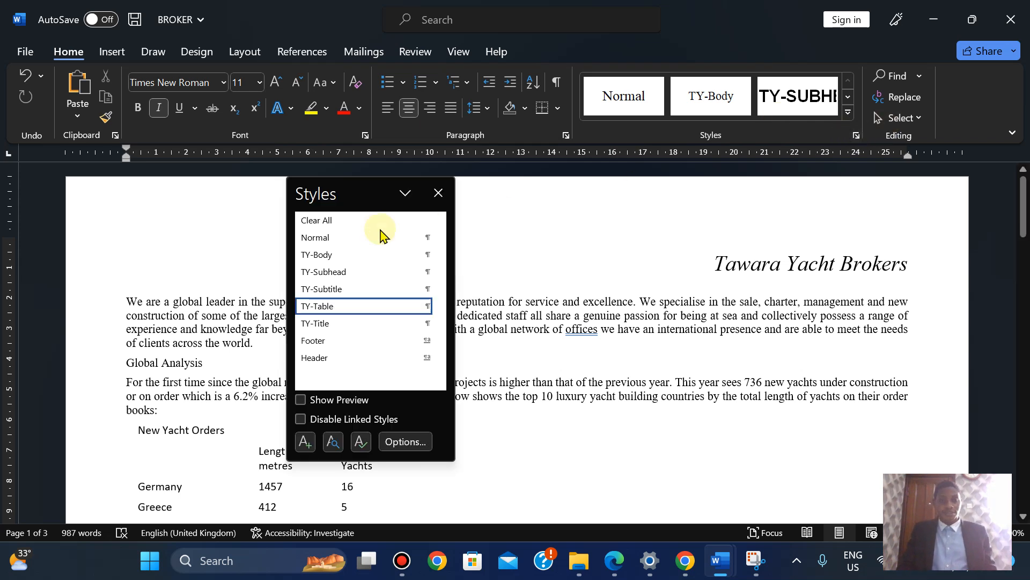
right_click(318, 279)
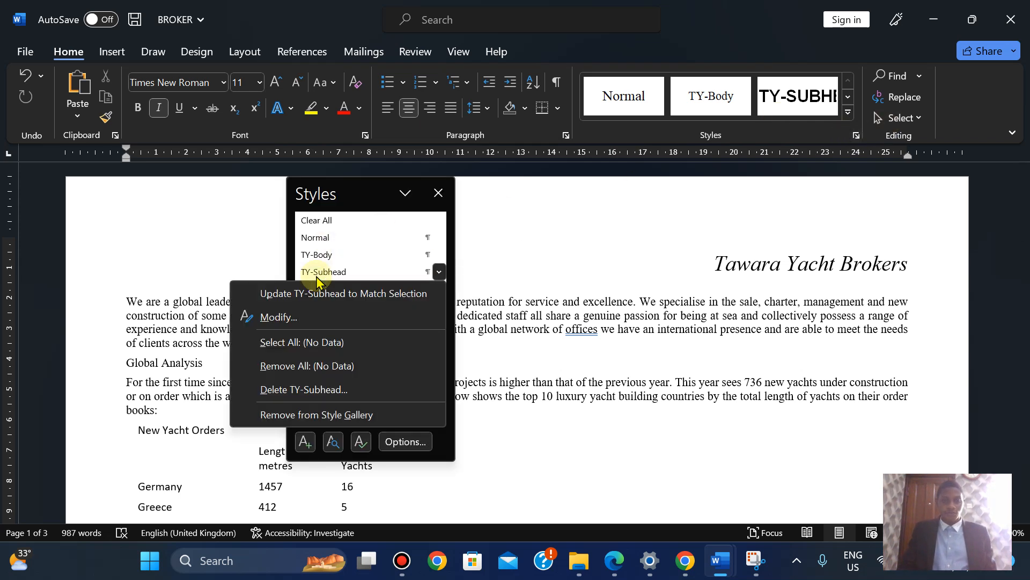
click(294, 320)
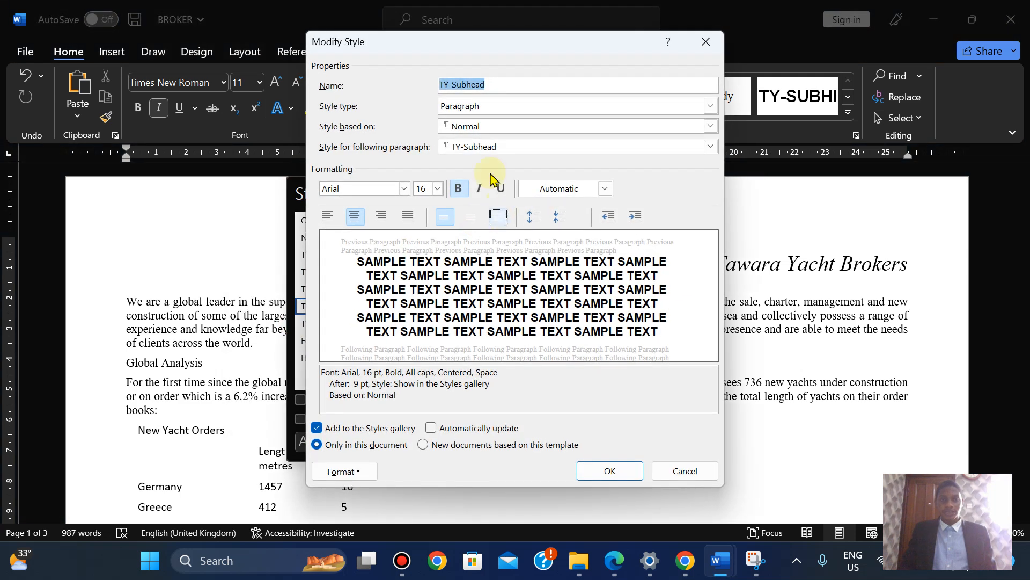
click(756, 560)
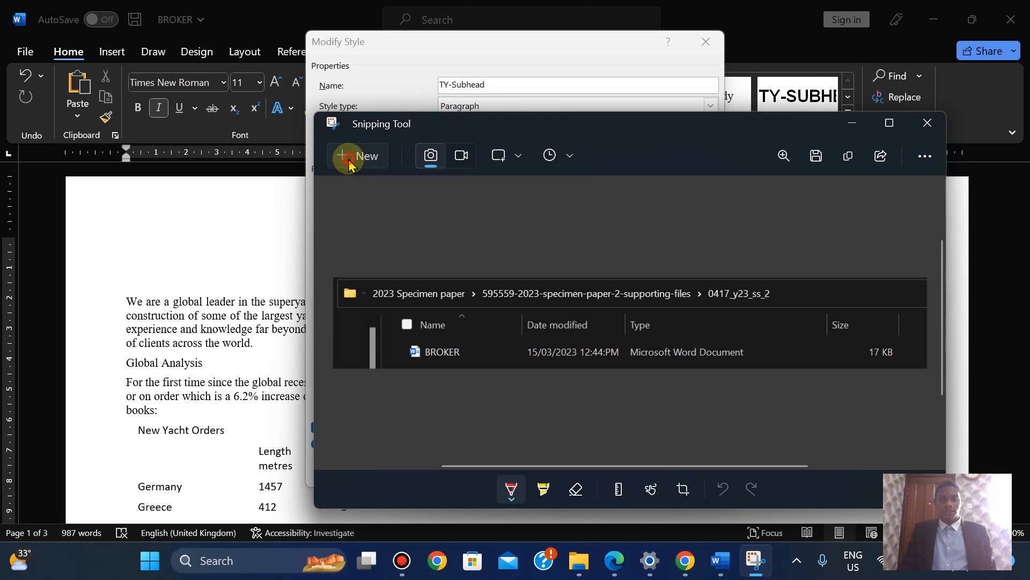
Snip a rectangle around the TY-Subhead Modify Style dialog
click(349, 159)
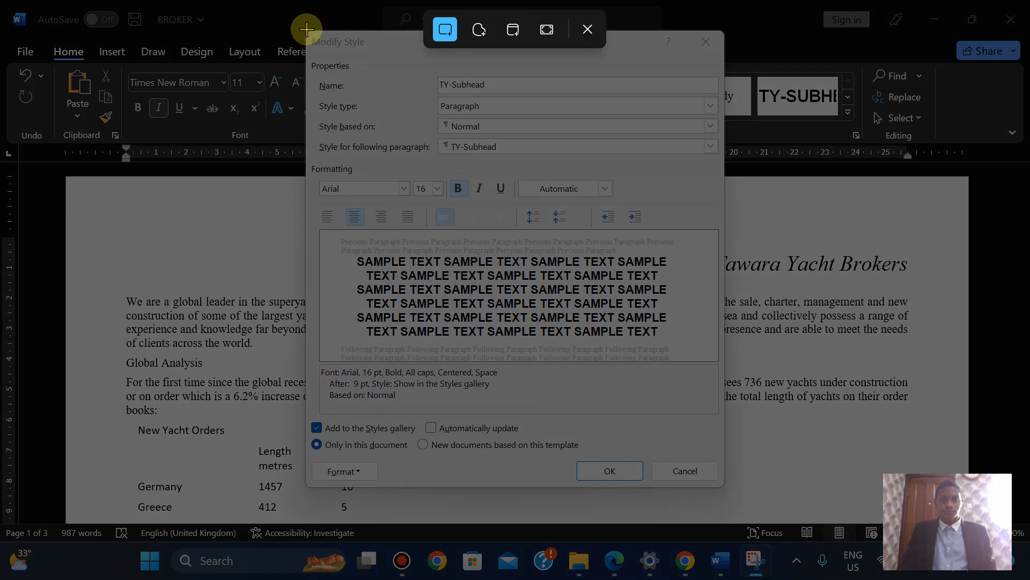
drag(305, 31, 725, 487)
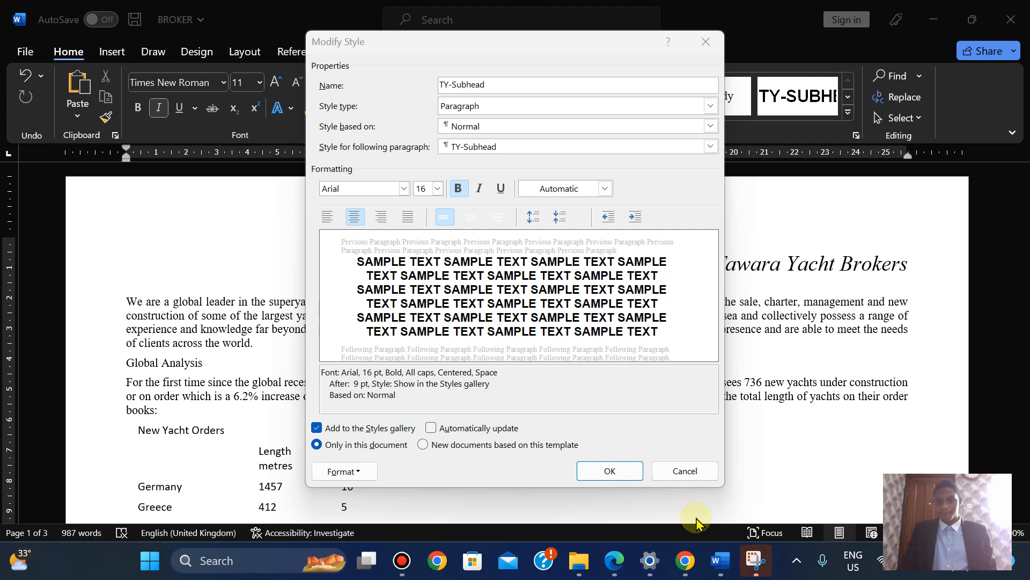
mouse_move(720, 558)
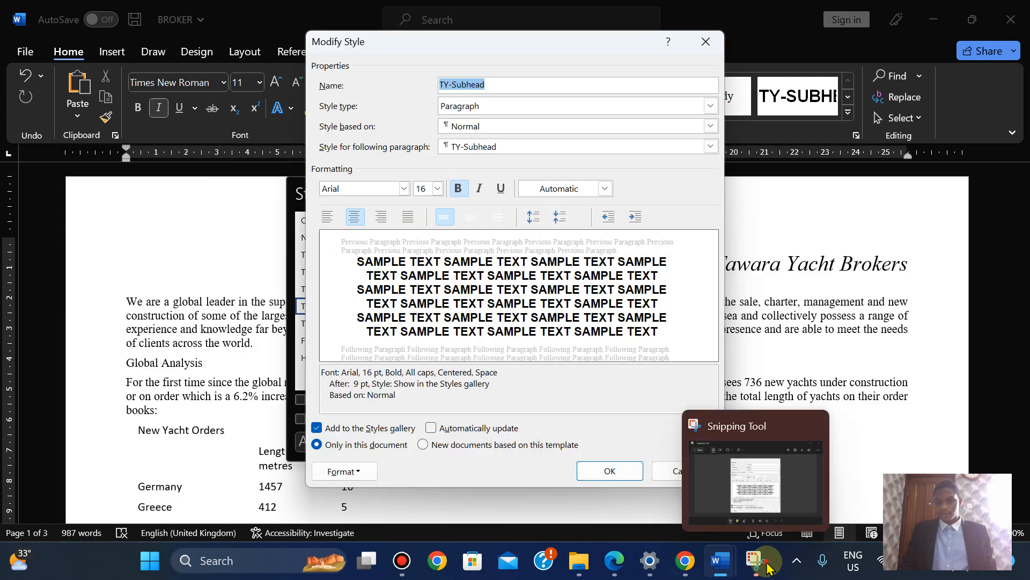
Copy the snip and close the TY-Subhead Modify Style dialog with OK
click(757, 560)
click(848, 156)
mouse_move(718, 561)
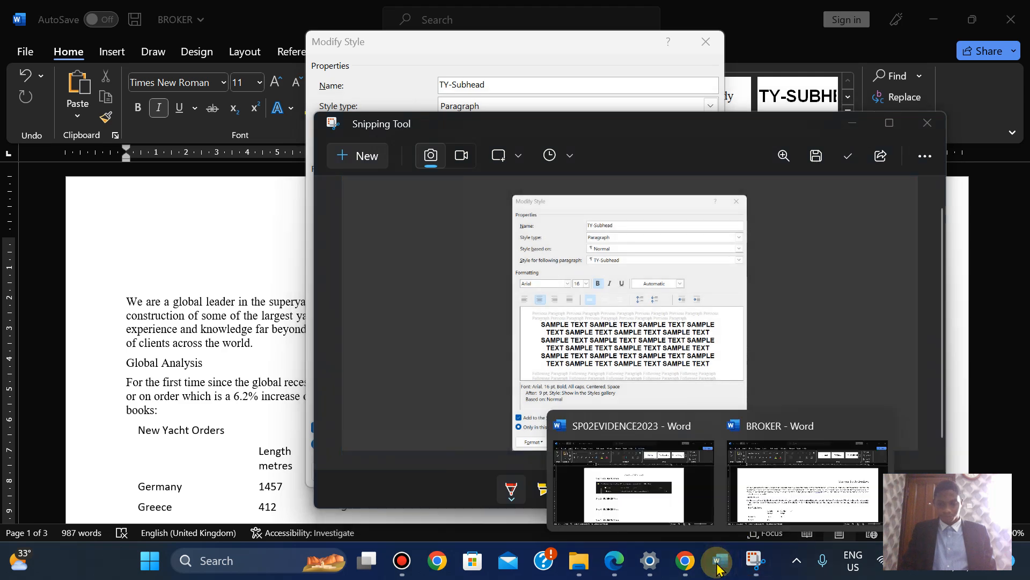
click(633, 467)
click(617, 475)
mouse_move(718, 561)
Paste the screenshot below Step 3 in SP02EVIDENCE2023, shrink it, and move Step 18 to a new page
click(665, 510)
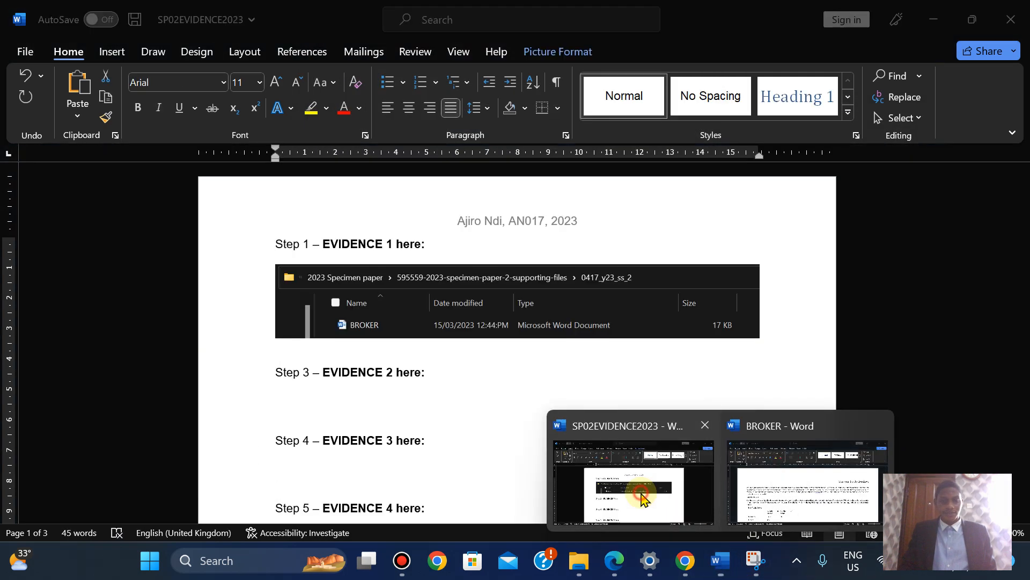
click(289, 399)
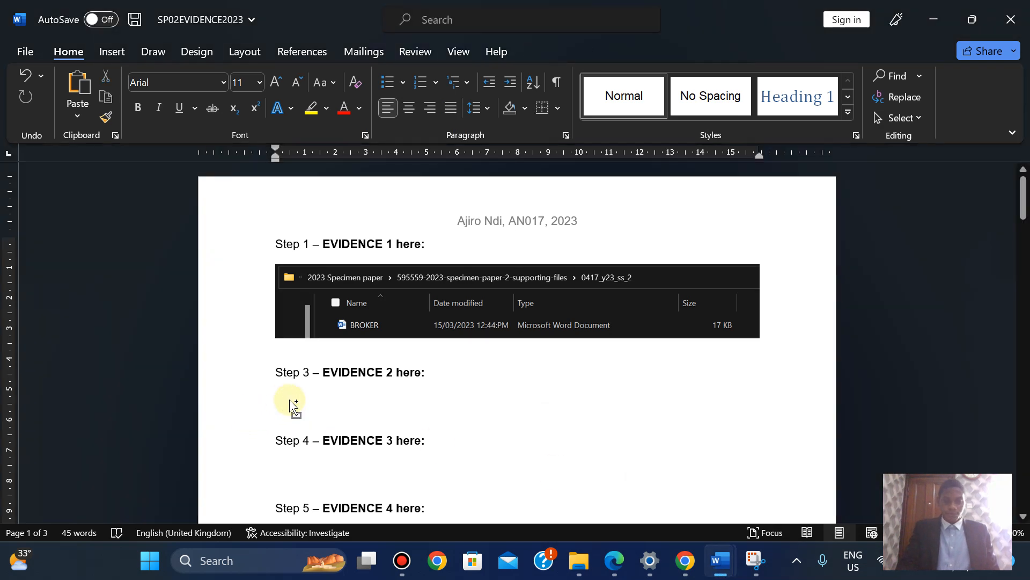
key(ctrl+v)
click(625, 475)
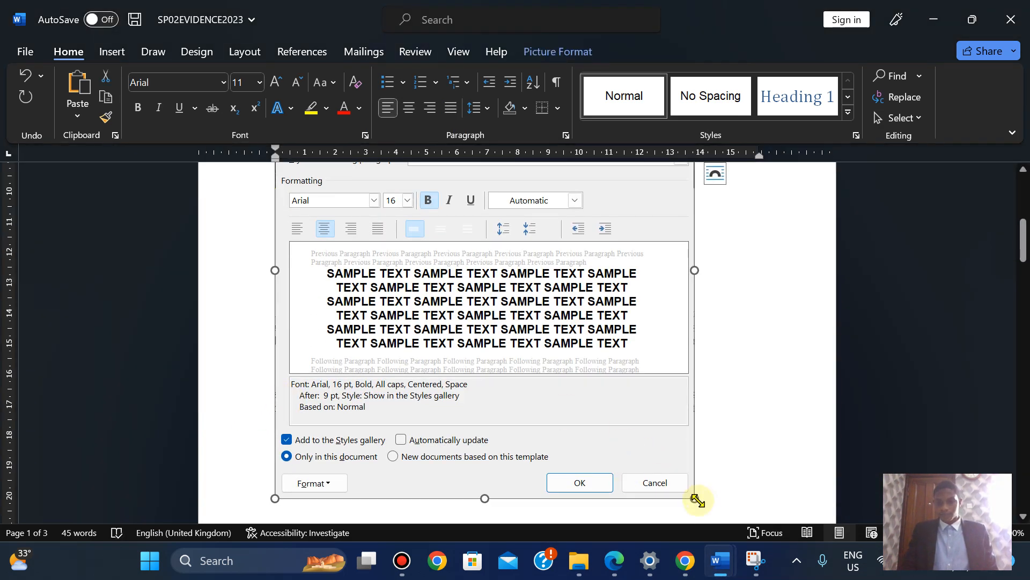
drag(696, 499, 603, 382)
drag(1024, 240, 1023, 269)
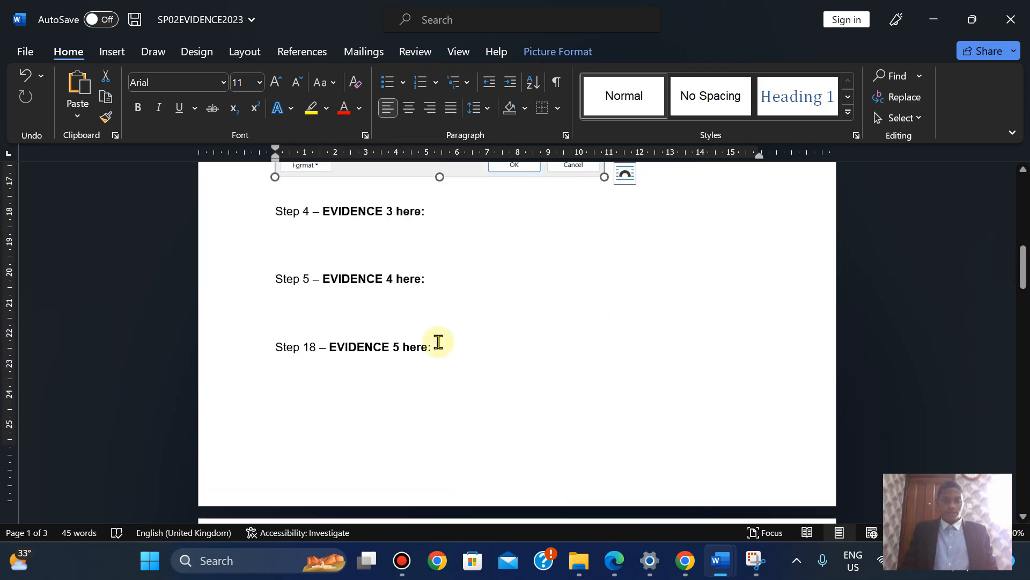
click(277, 345)
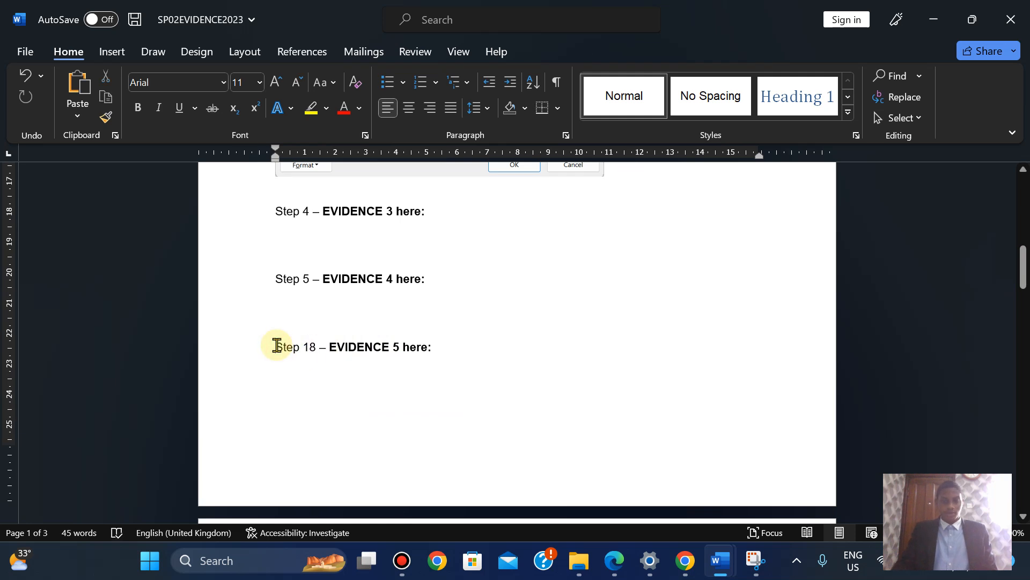
key(ctrl+Return)
Read question 4 in the specimen PDF, then show the full Styles list in BROKER
click(615, 561)
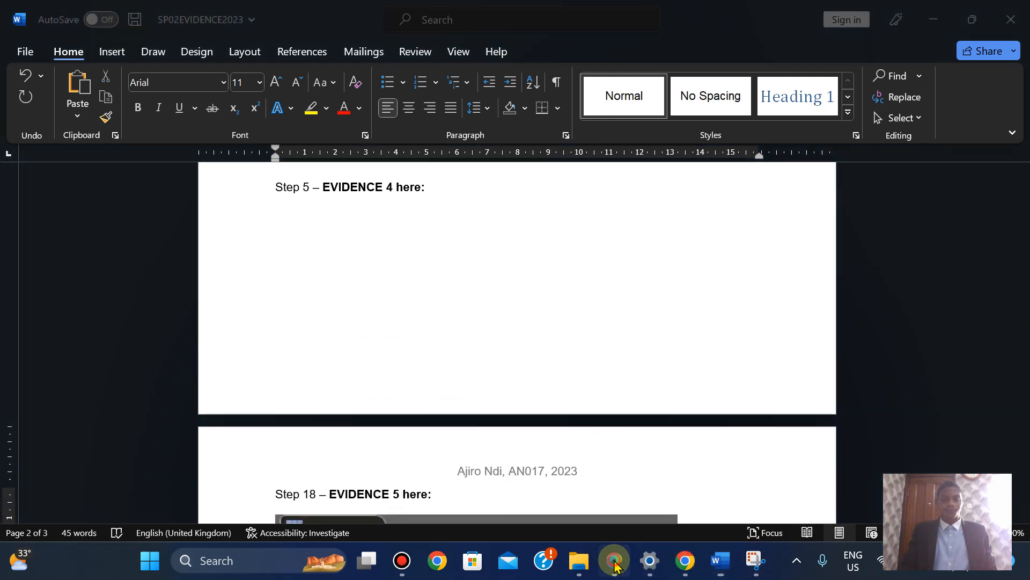
key(Down)
key(Down)
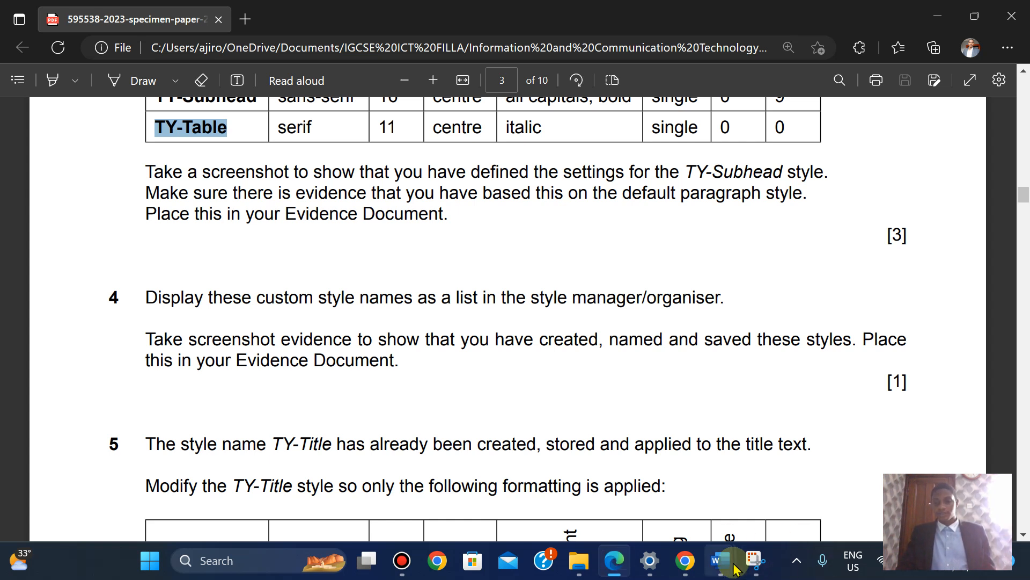
mouse_move(734, 566)
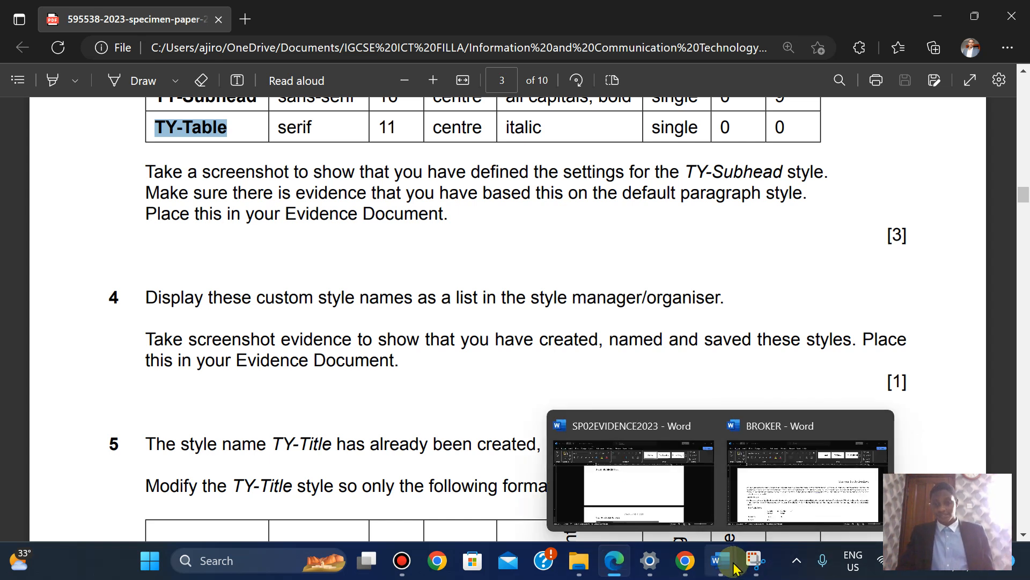
click(782, 483)
key(ctrl+alt+shift+s)
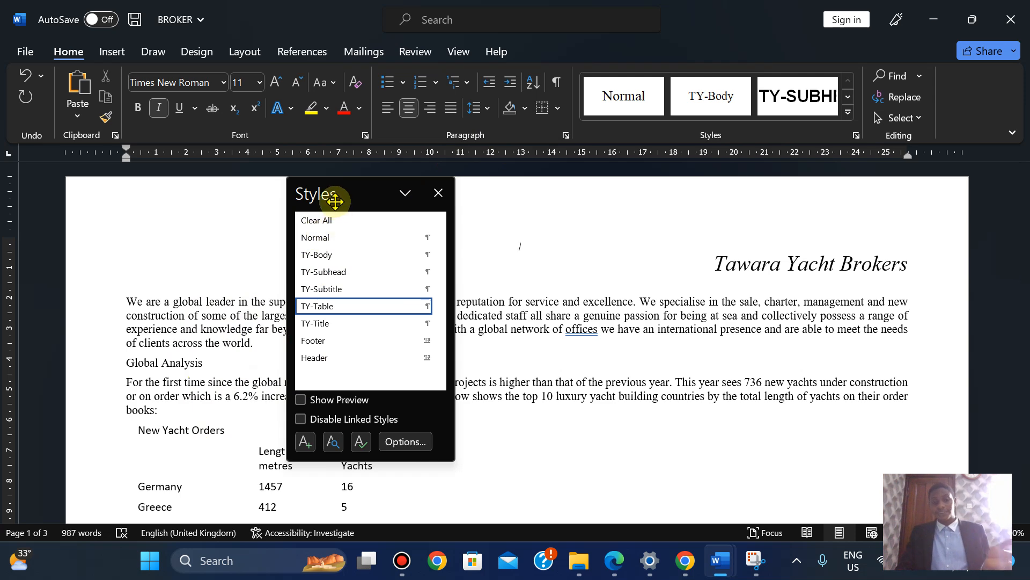
Abandon a snip, open the Styles pane and move it slightly lower on the page
click(765, 570)
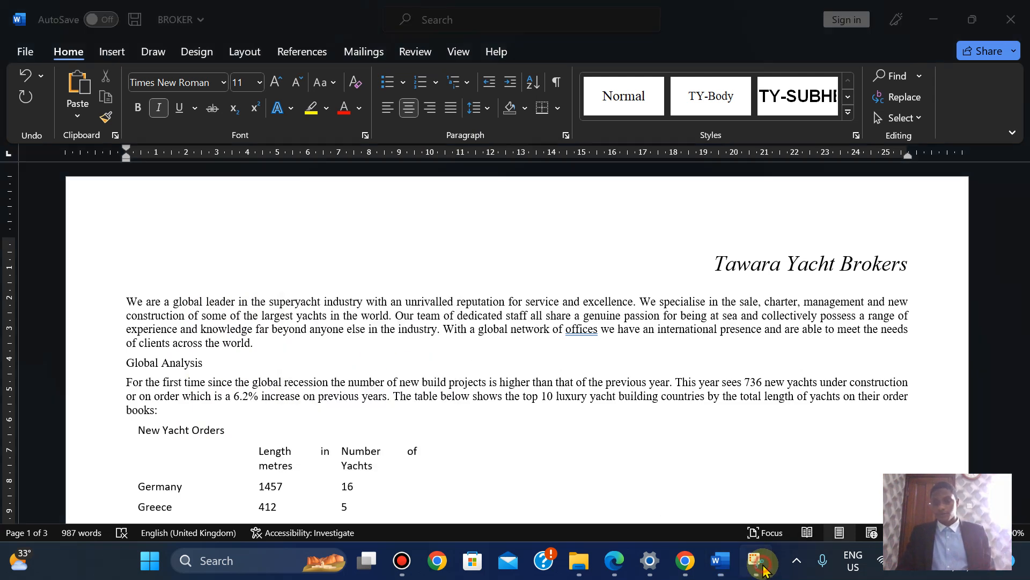
click(363, 156)
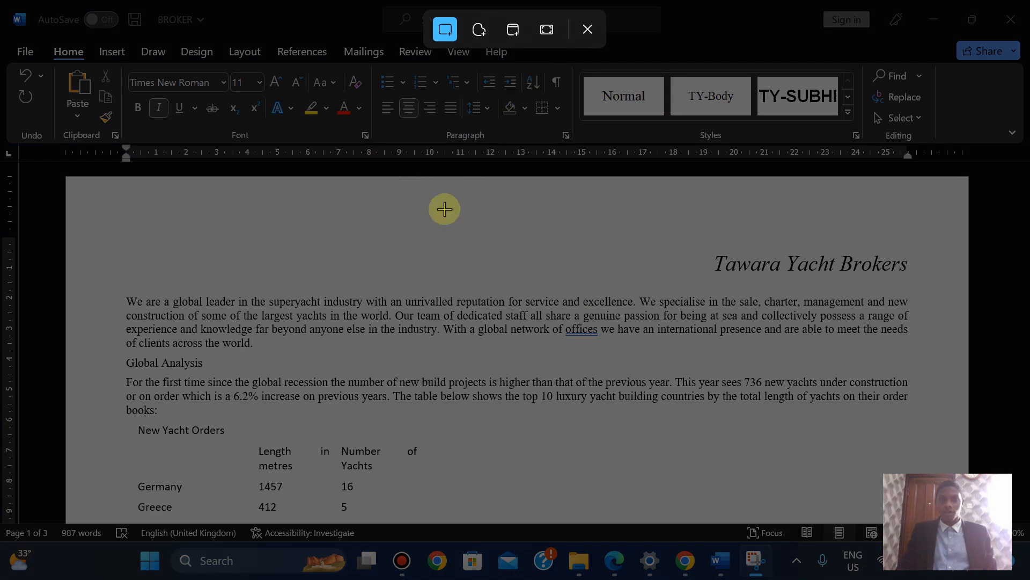
key(Escape)
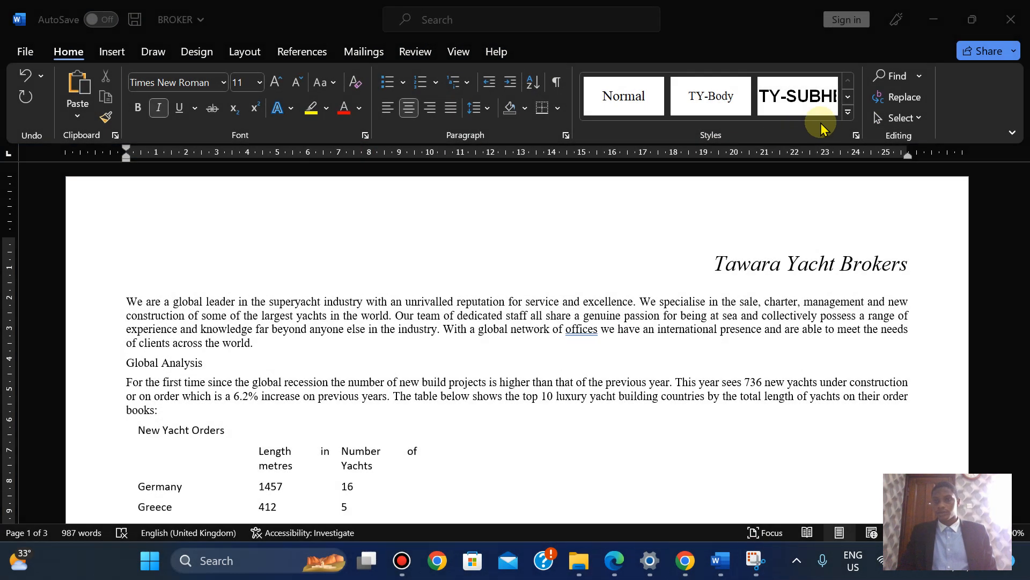
click(856, 136)
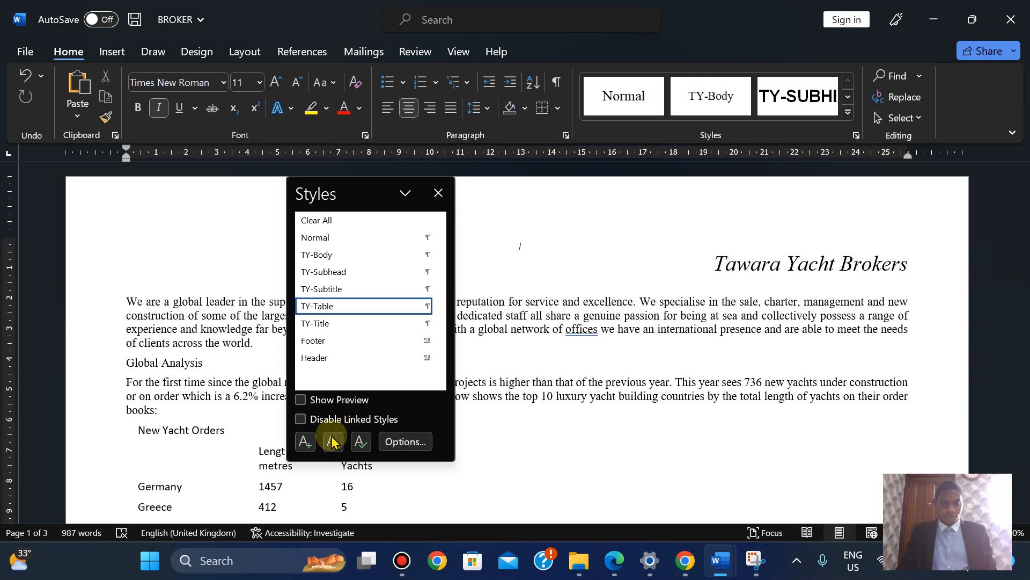
click(404, 195)
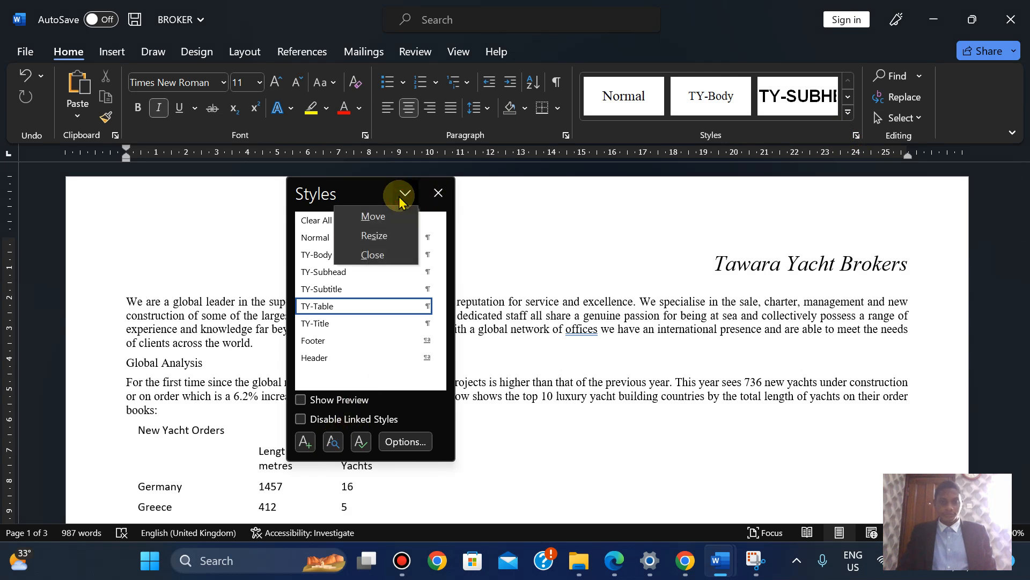
click(377, 216)
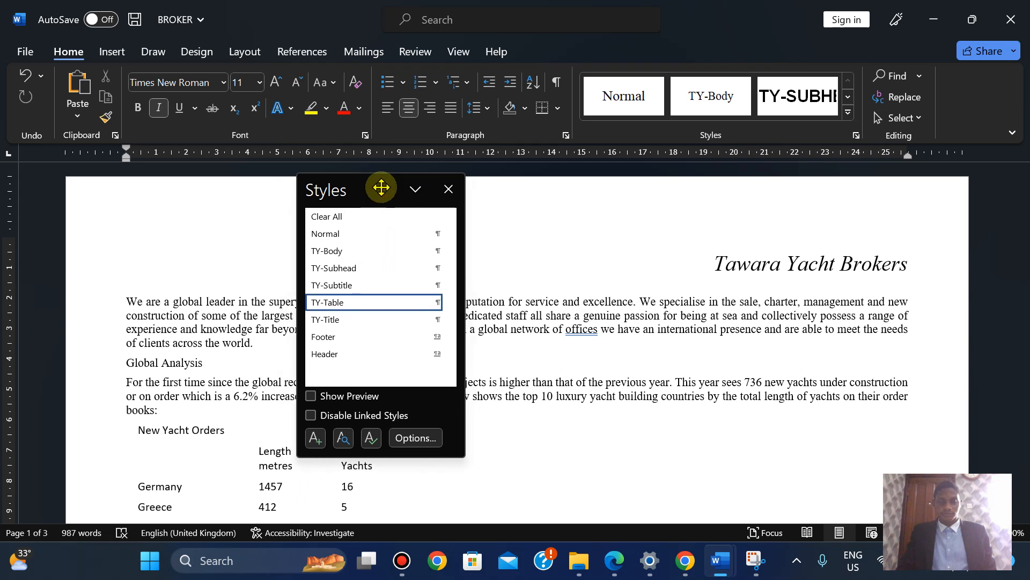
click(382, 191)
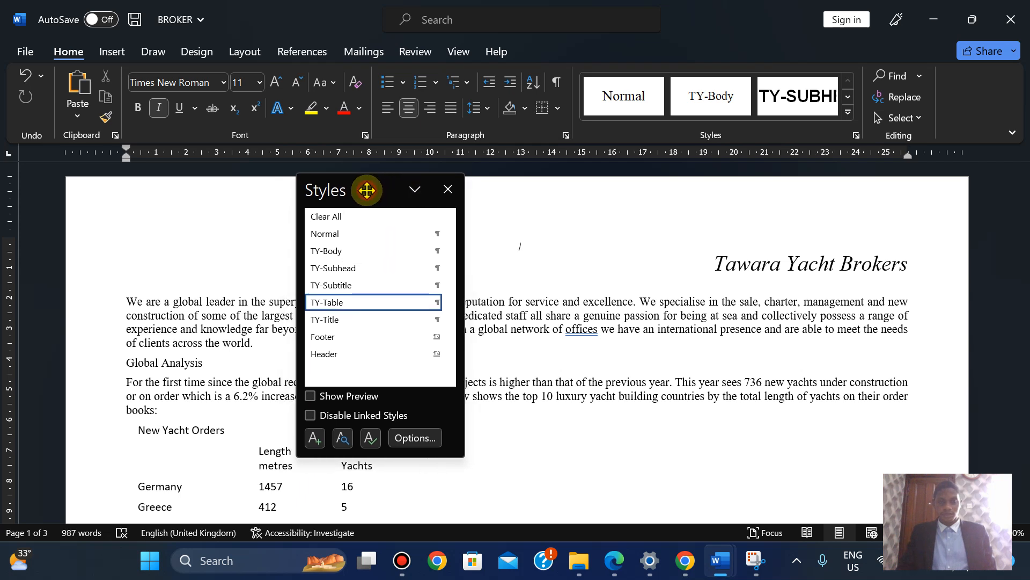
drag(367, 190, 366, 204)
Abandon another snip, reopen the Styles pane, and drag it right then back toward the page middle
click(753, 568)
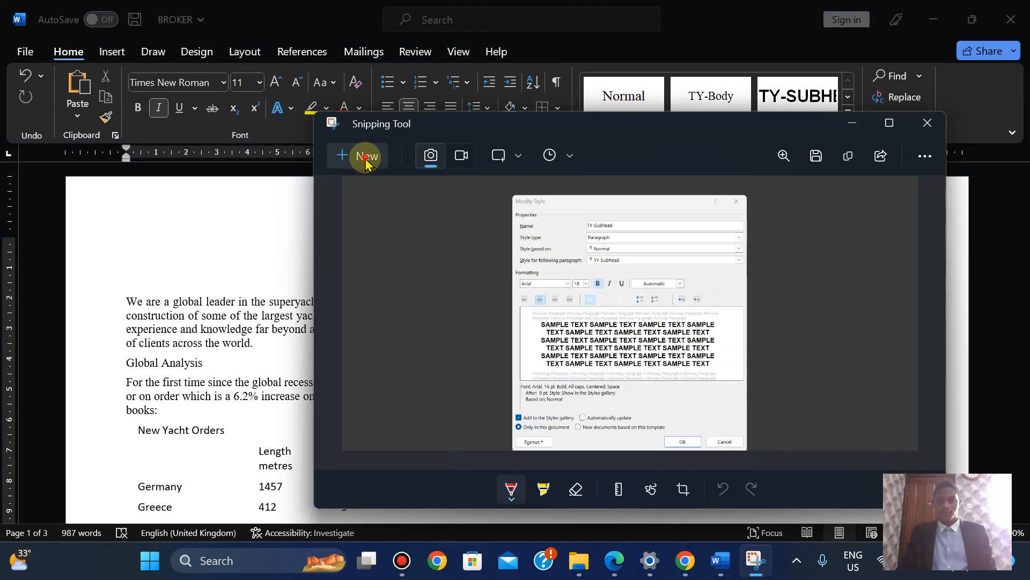
click(366, 160)
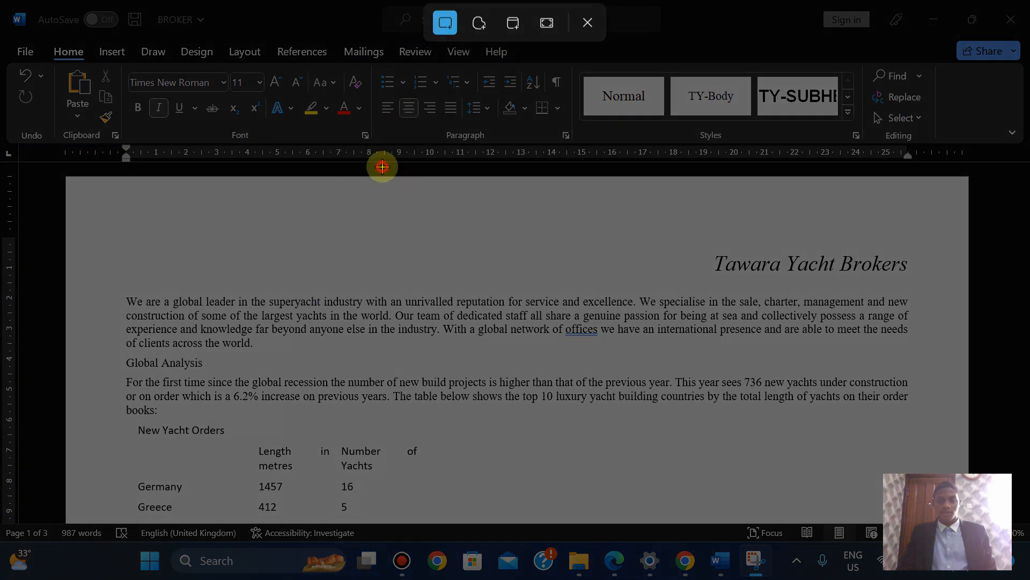
key(Escape)
click(856, 135)
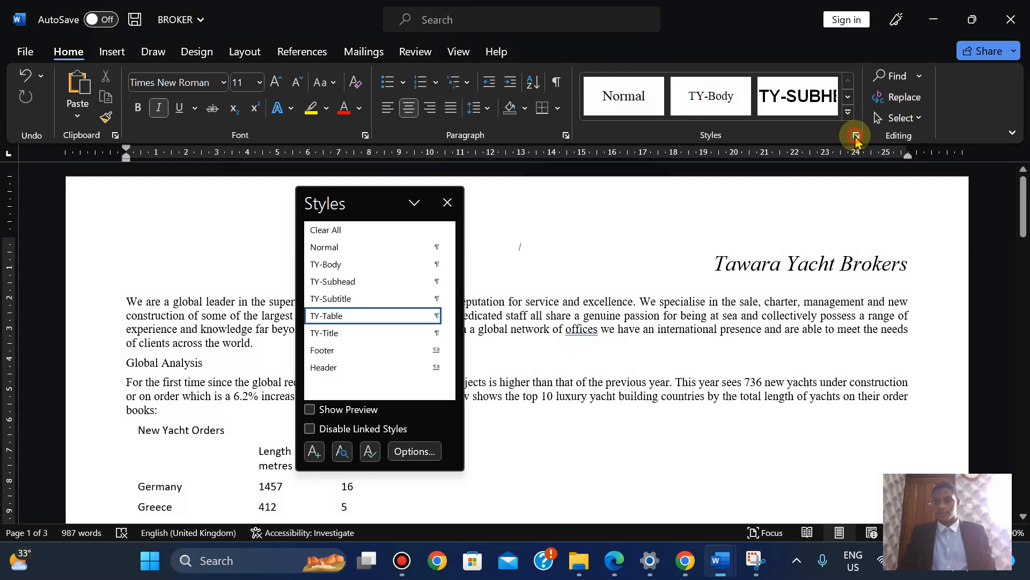
drag(373, 202, 880, 199)
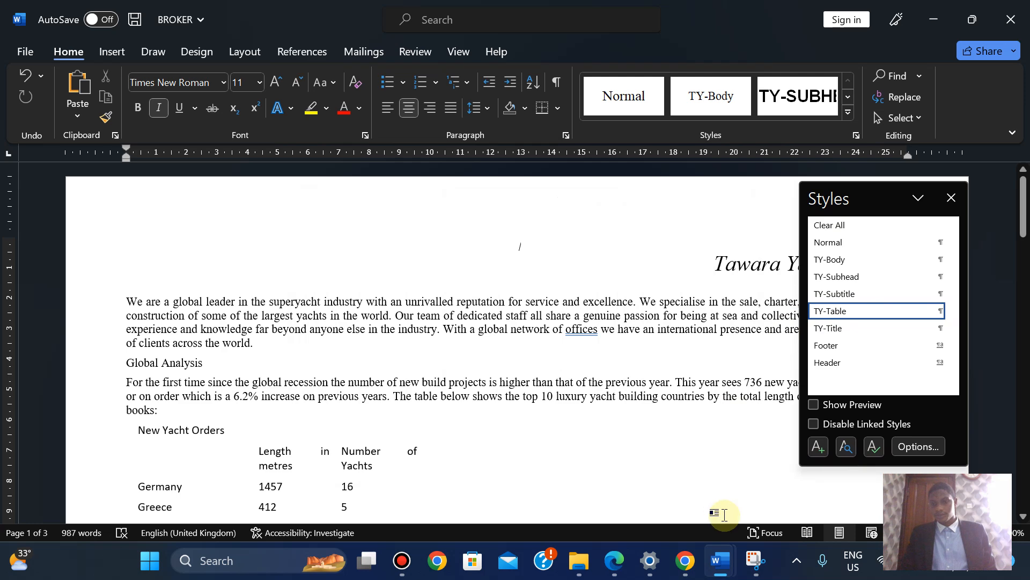
click(756, 560)
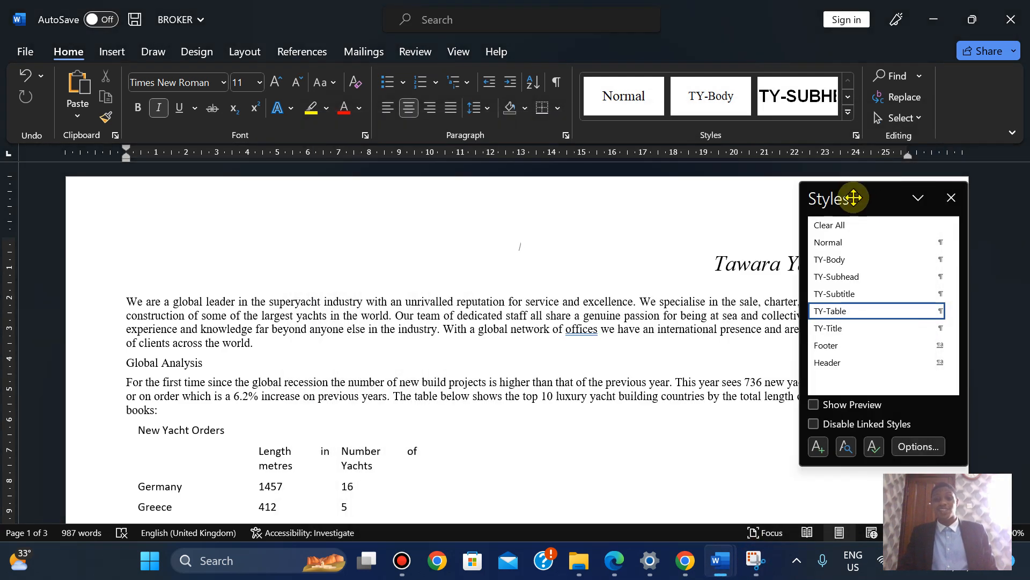
drag(853, 197, 635, 200)
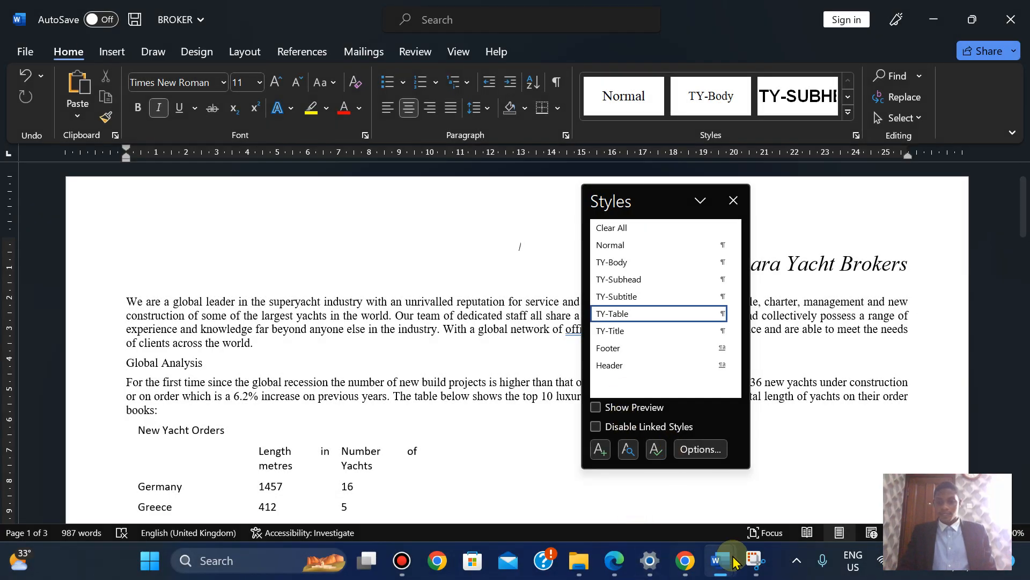
mouse_move(726, 566)
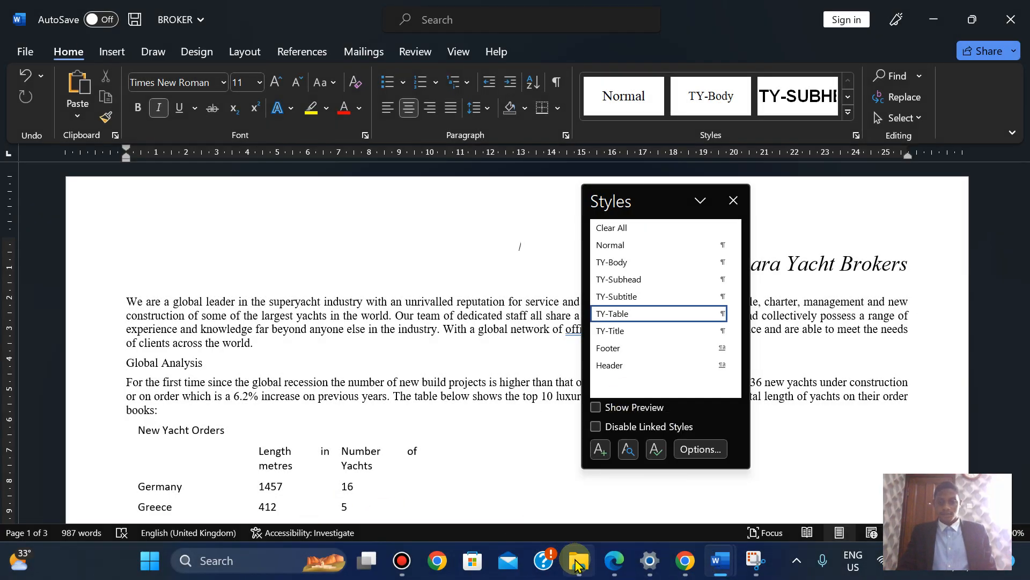
In SP02EVIDENCE2023, put the cursor under Step 4 and insert a picture from this device
mouse_move(729, 561)
click(656, 521)
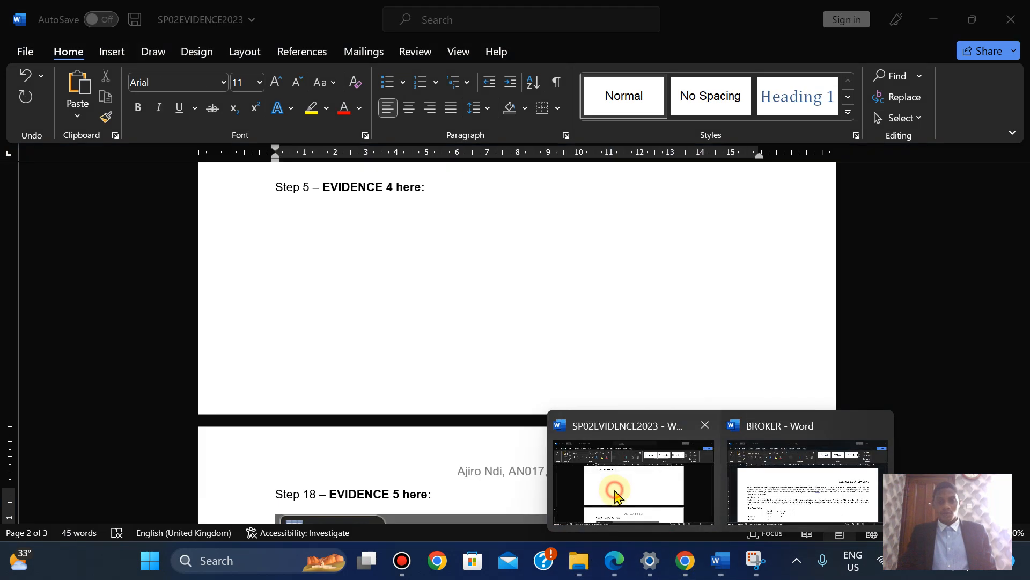
drag(1022, 269, 1021, 246)
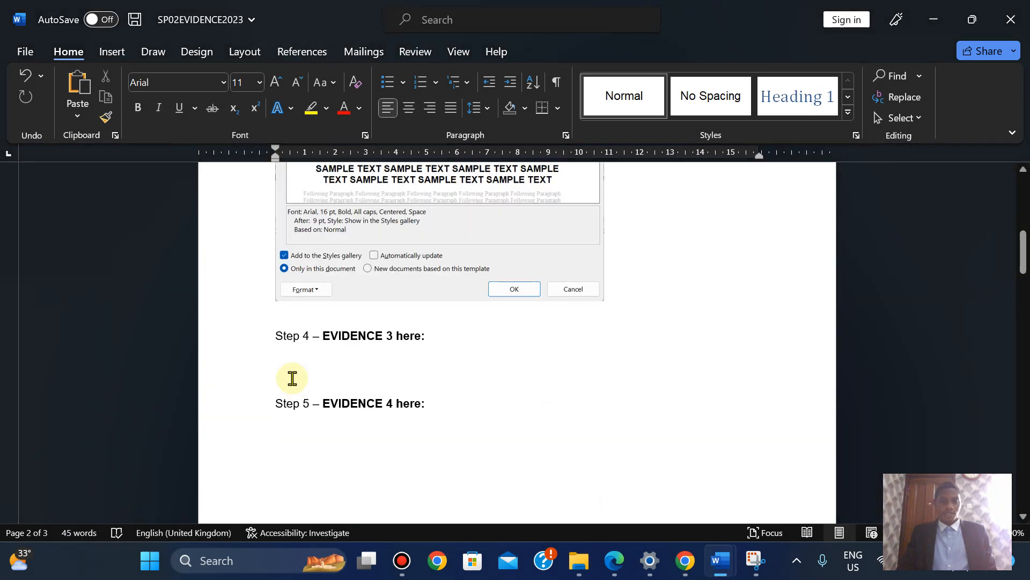
click(279, 361)
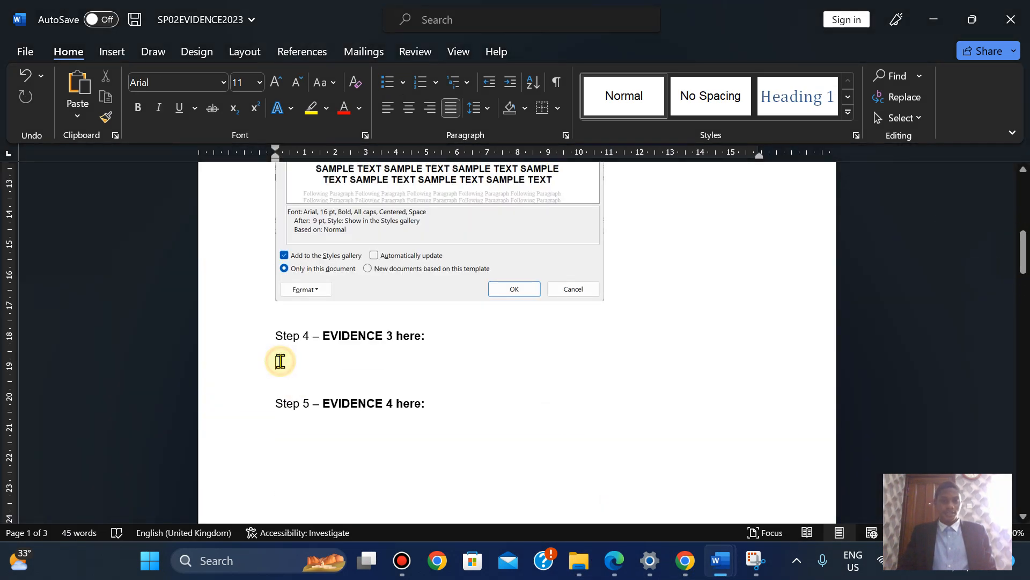
click(111, 51)
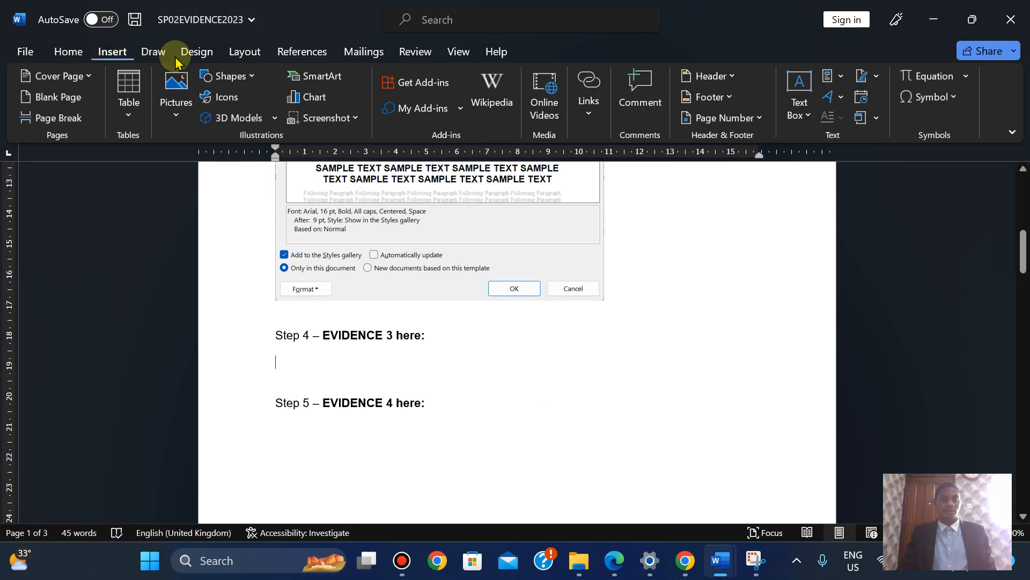
click(174, 110)
click(201, 163)
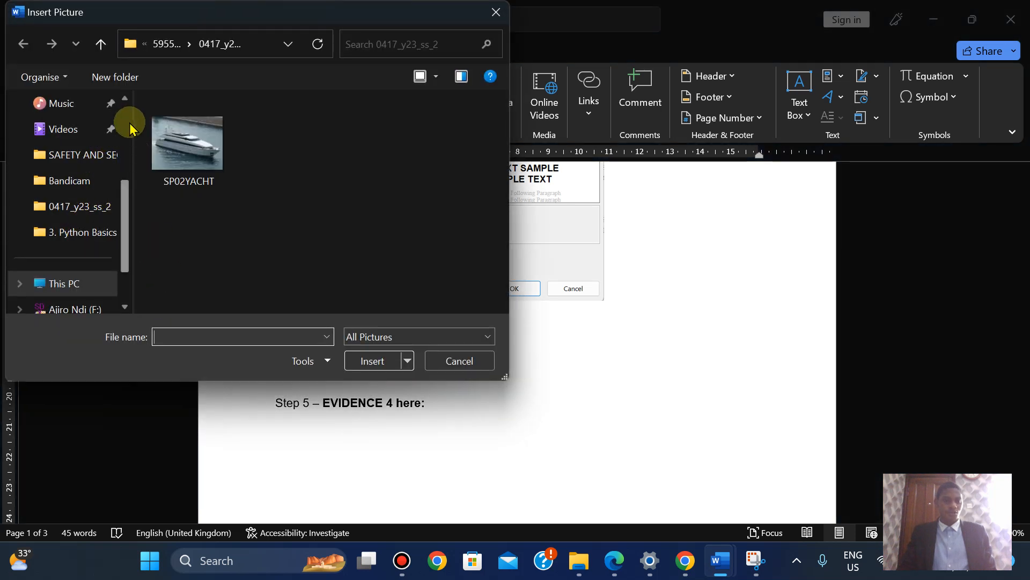
Browse to Pictures > Screenshots and select Screenshot (145)
scroll(126, 124, up, 3)
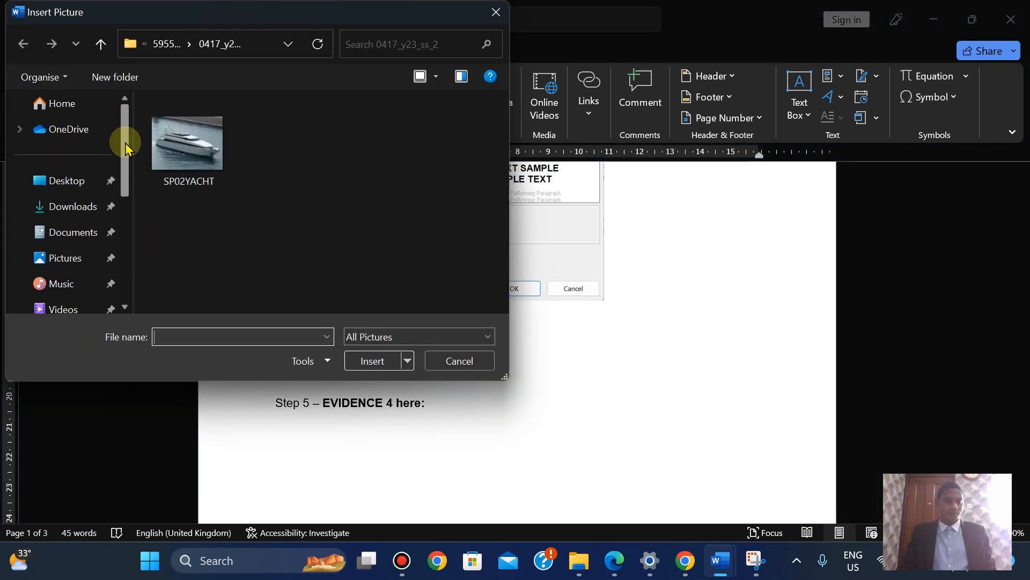
click(63, 258)
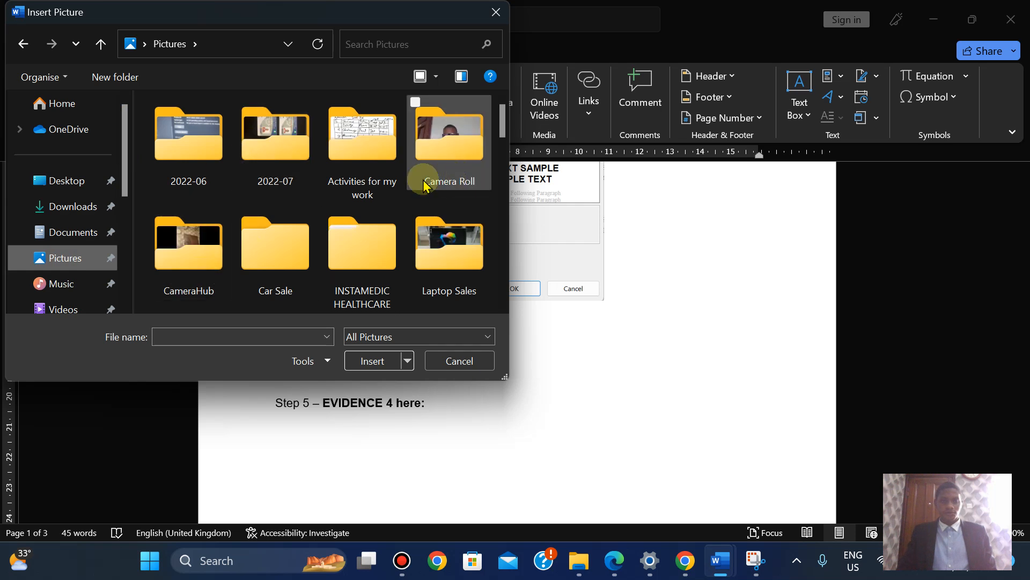
drag(502, 114, 502, 143)
double_click(352, 195)
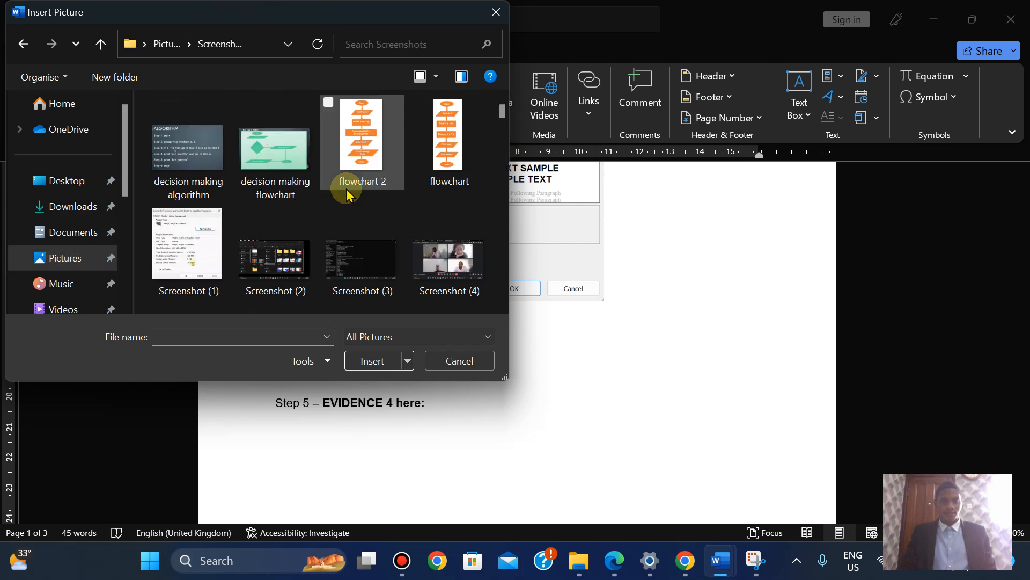
drag(499, 119, 491, 99)
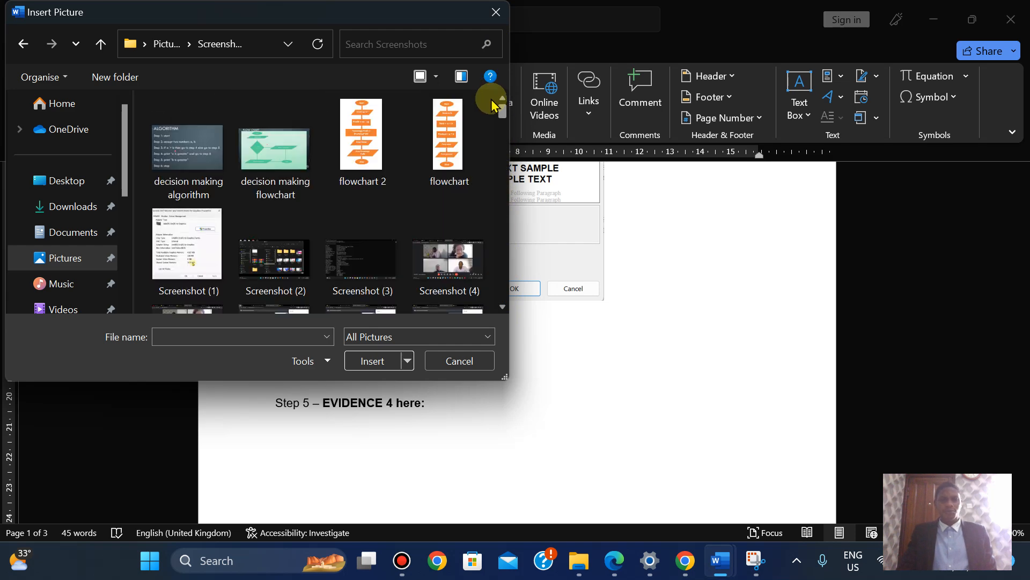
click(588, 11)
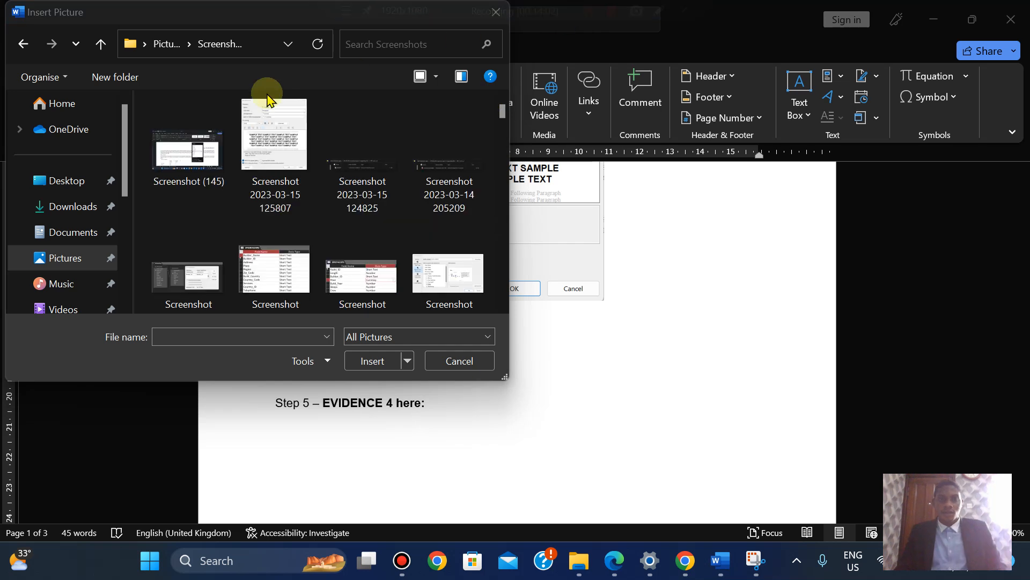
right_click(139, 202)
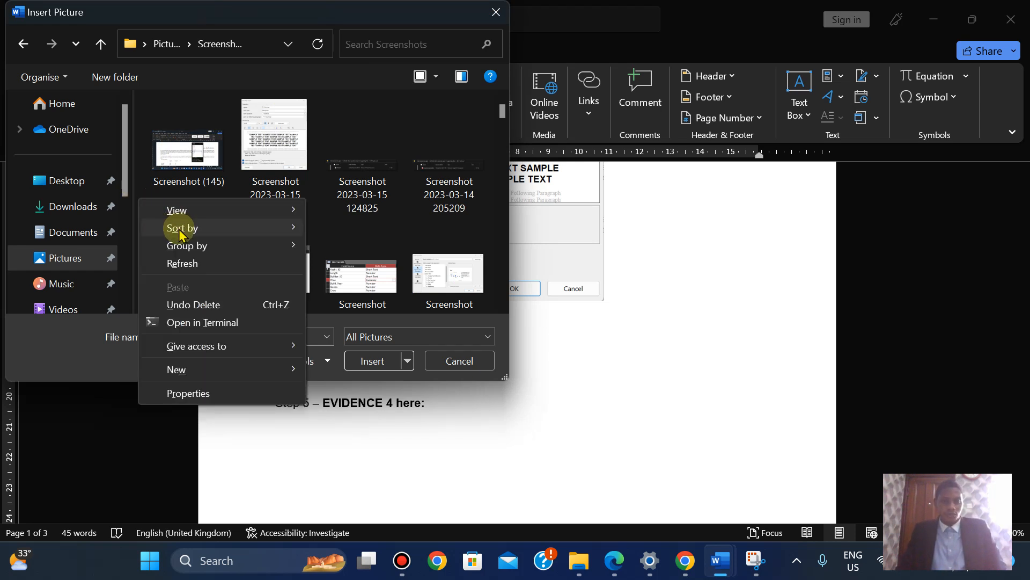
mouse_move(179, 229)
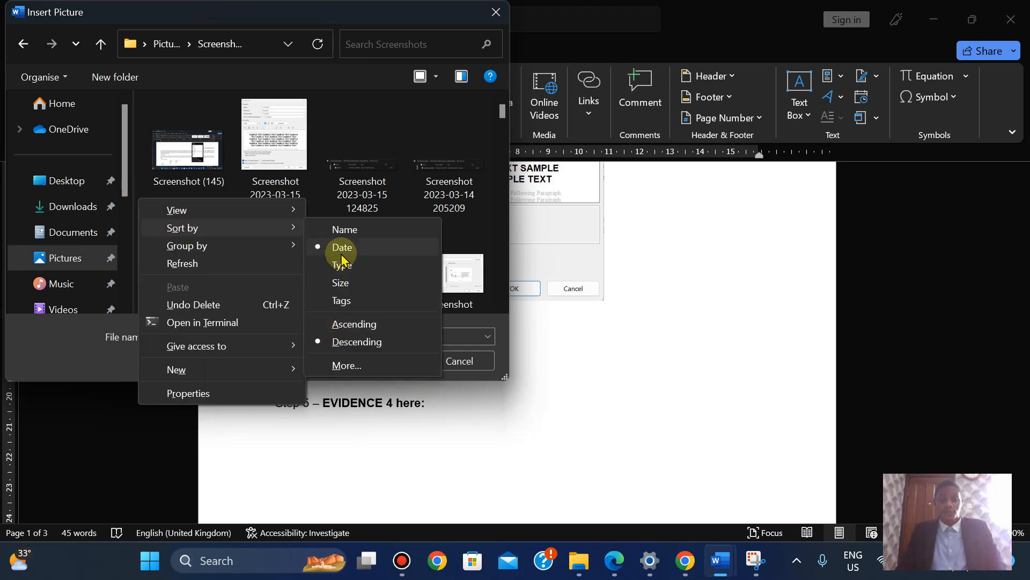
click(217, 154)
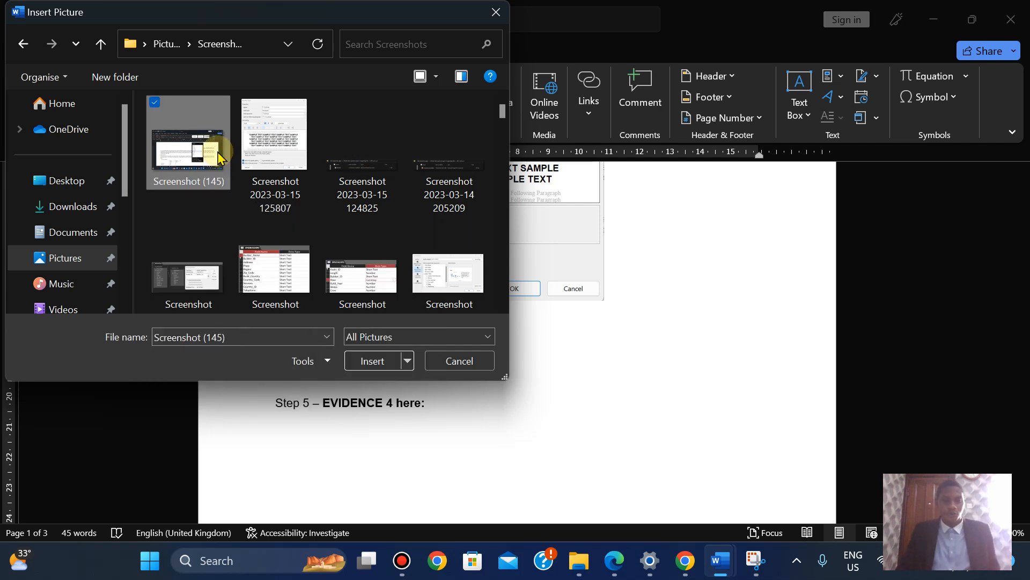
Insert Screenshot (145) and crop away its left, top and bottom portions
click(386, 361)
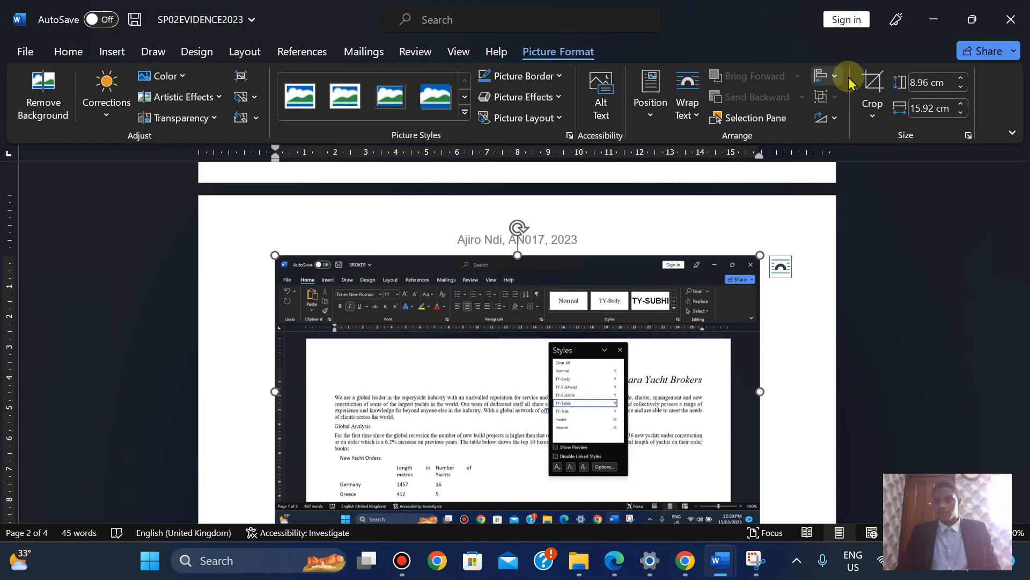
click(871, 94)
drag(275, 391, 370, 410)
drag(325, 258, 352, 368)
click(1022, 276)
drag(1024, 277, 1012, 239)
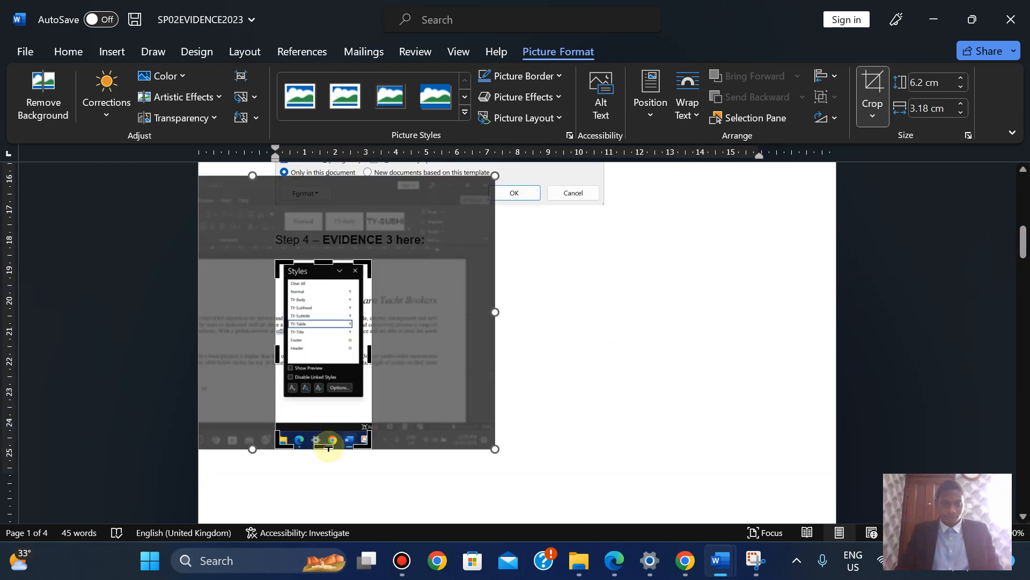
drag(327, 447, 333, 398)
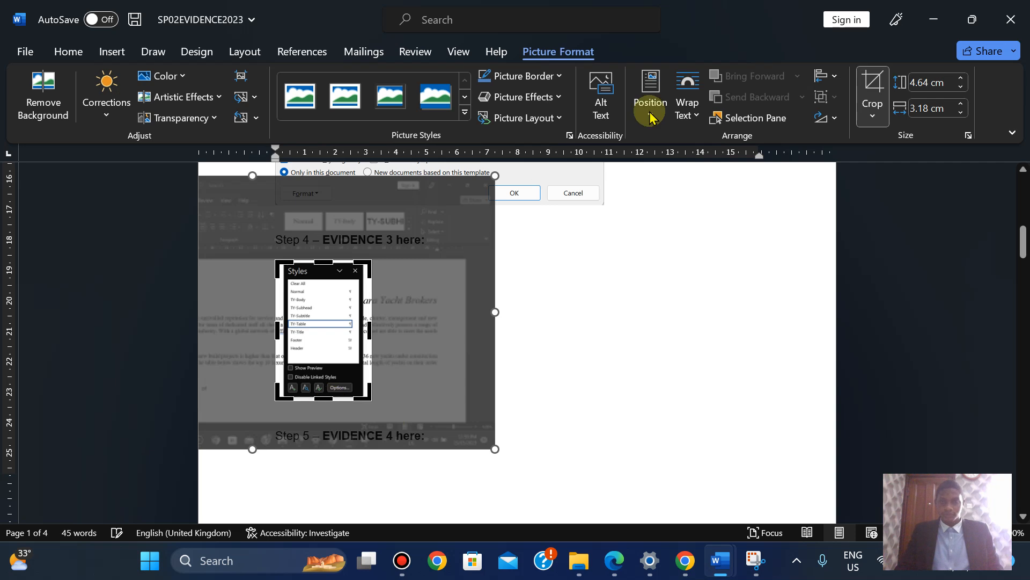
click(872, 84)
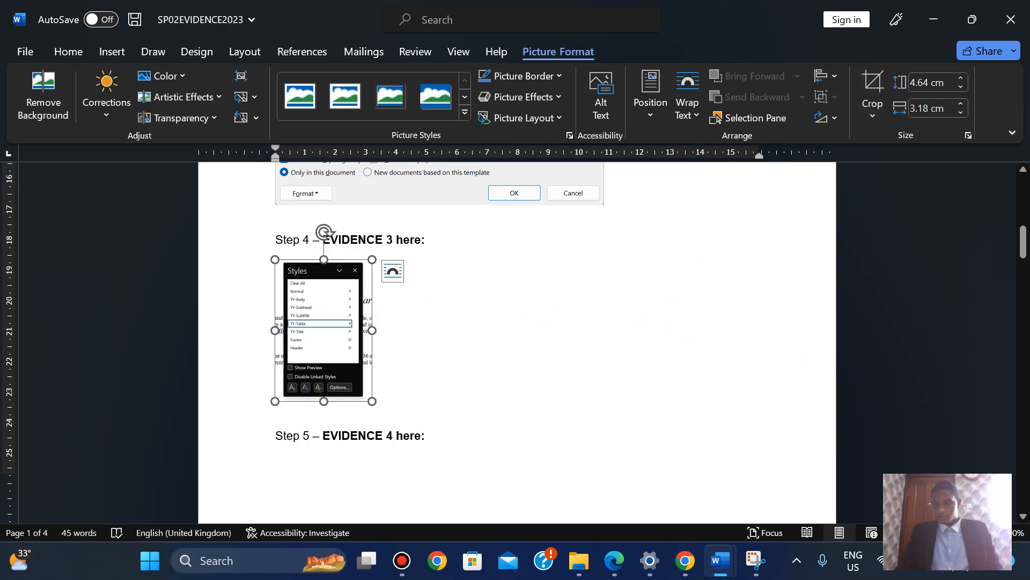
scroll(534, 434, up, 7)
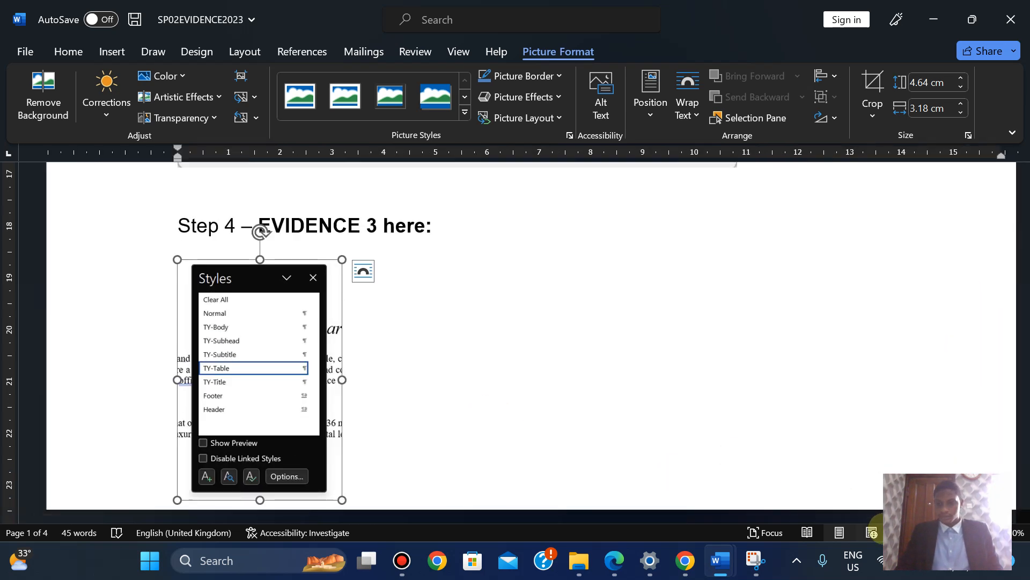
Crop the Styles screenshot further on all four edges down to the panel
click(872, 86)
drag(342, 380, 329, 379)
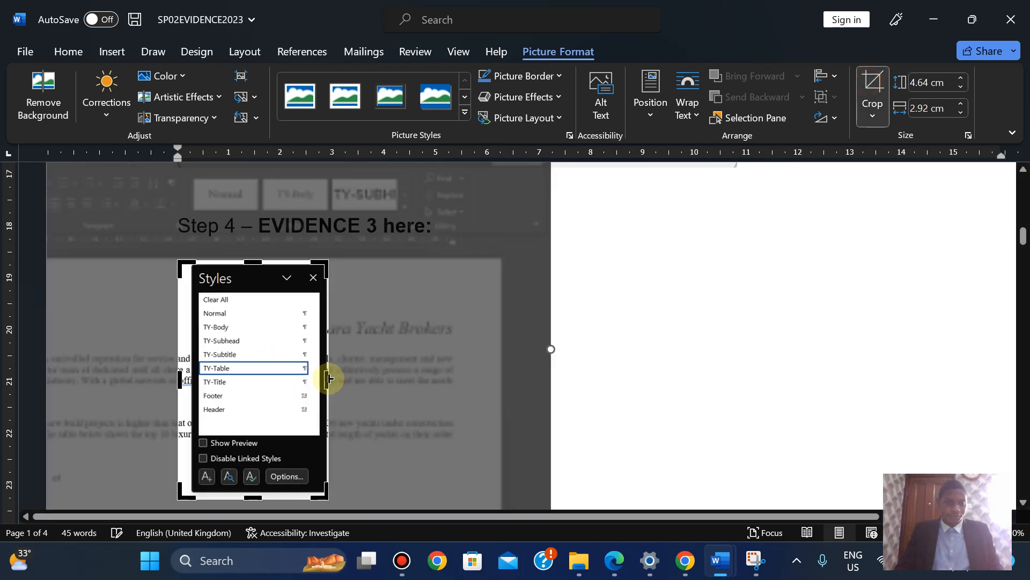
drag(180, 382, 192, 380)
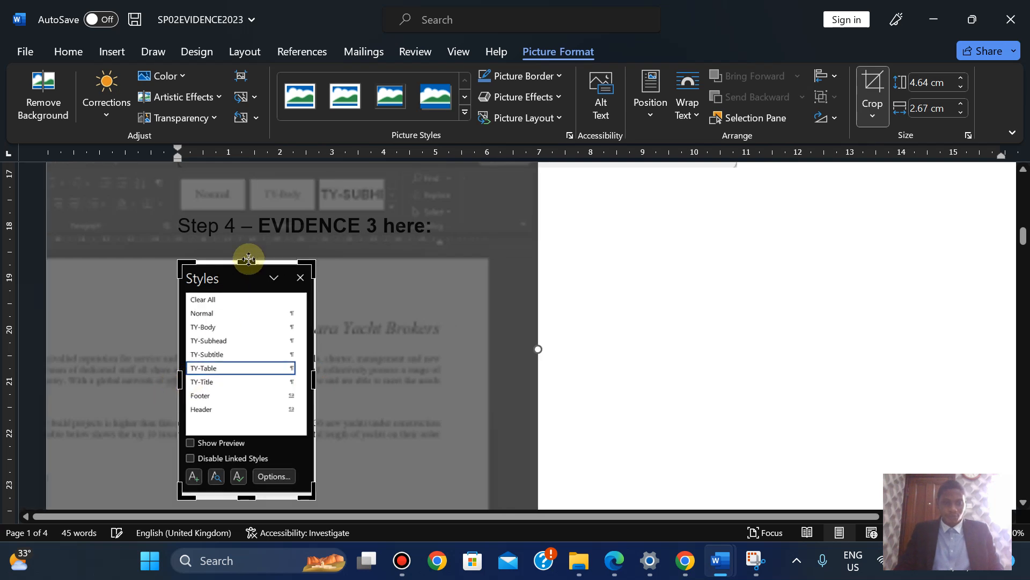
drag(247, 262, 248, 263)
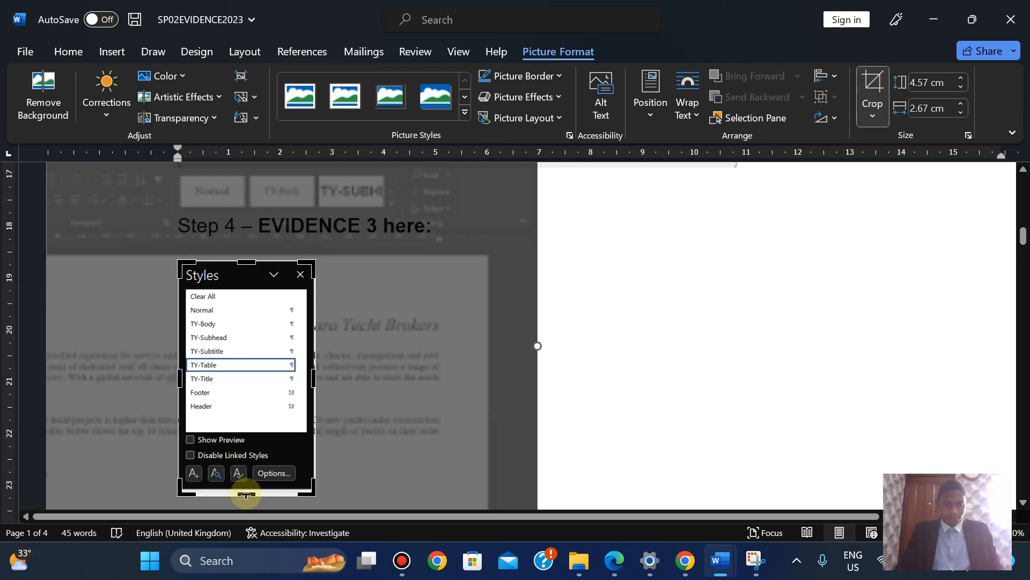
drag(245, 494, 244, 489)
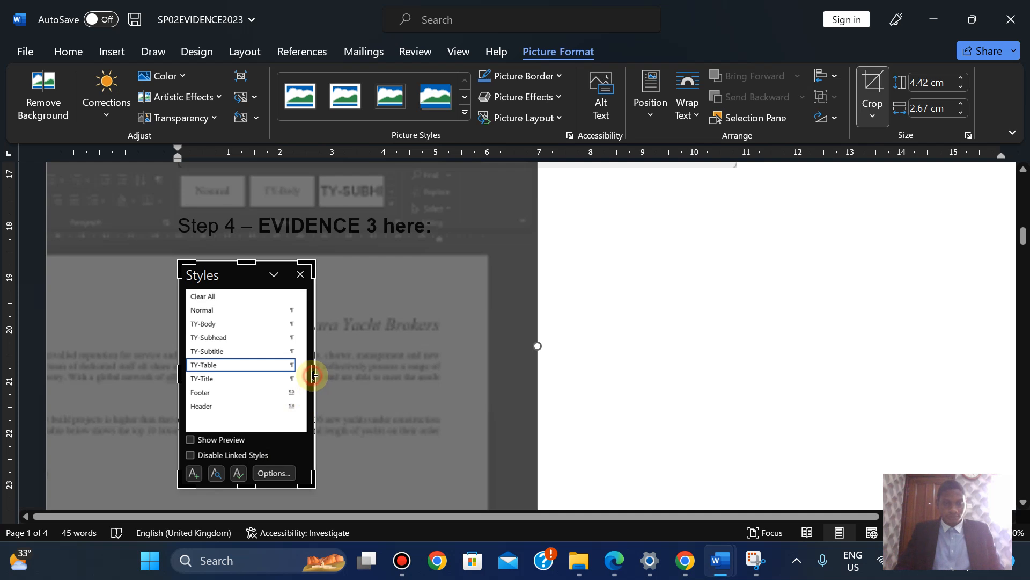
drag(312, 375, 309, 375)
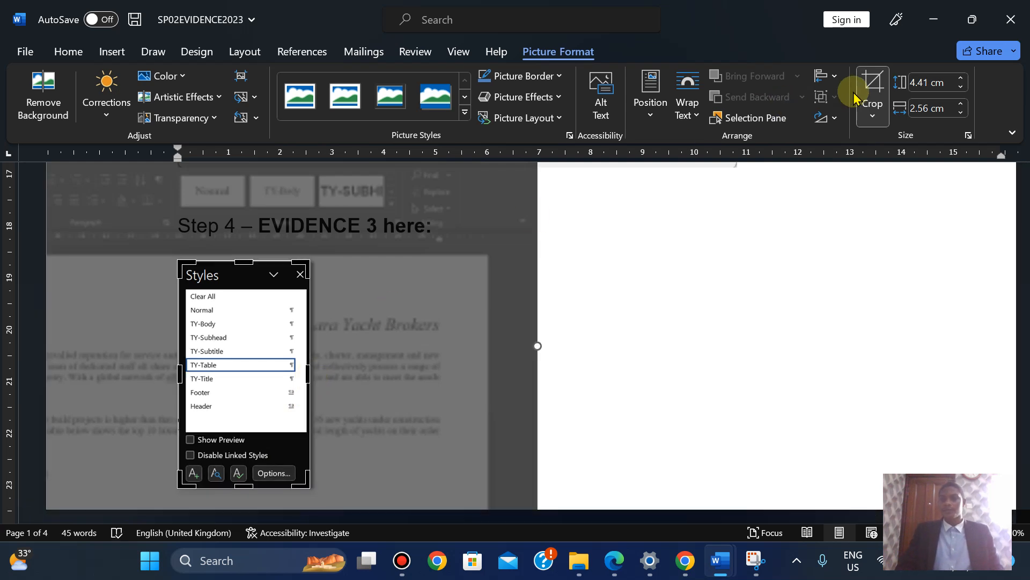
click(870, 88)
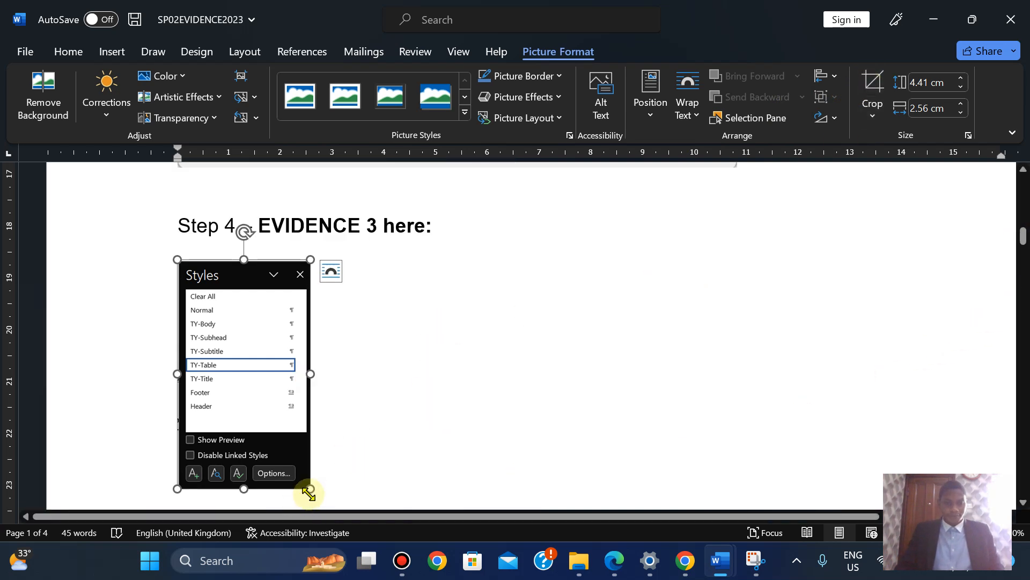
Enlarge the cropped Styles screenshot to 6.63 × 3.85 cm
drag(310, 489, 340, 500)
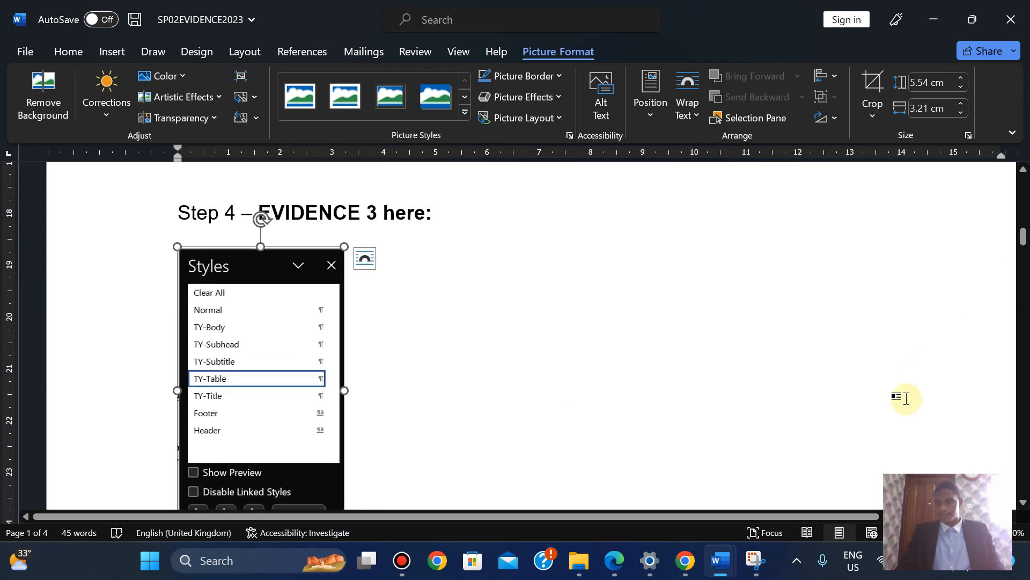
click(895, 532)
click(894, 531)
click(895, 532)
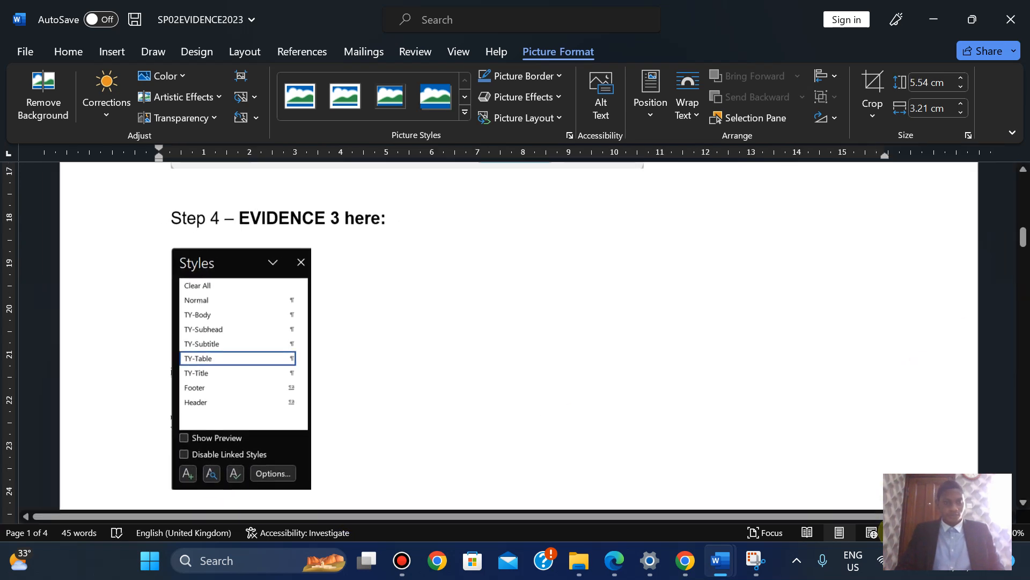
mouse_move(1023, 237)
mouse_down()
mouse_move(1024, 257)
mouse_move(1022, 234)
mouse_move(1021, 244)
mouse_up()
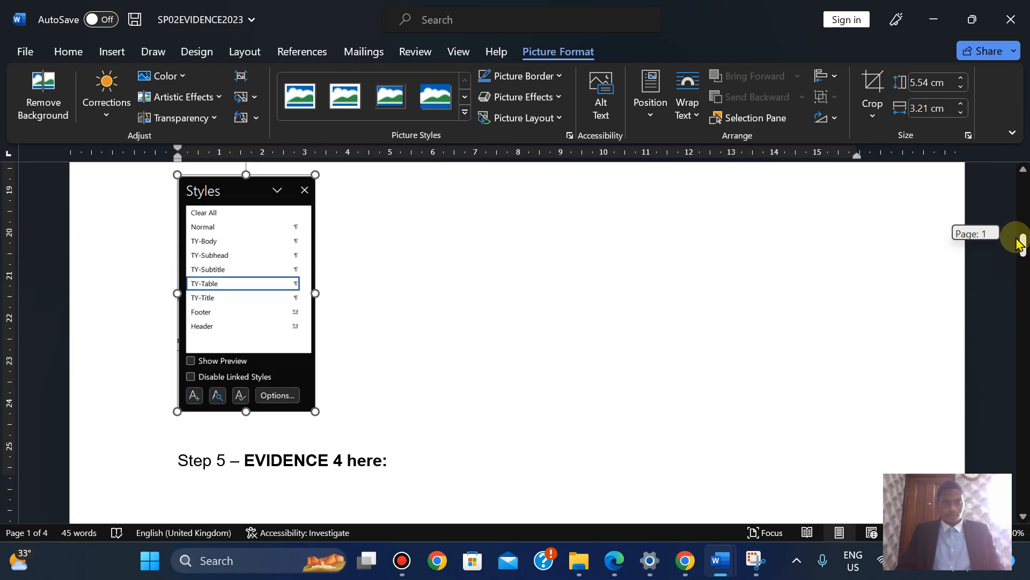
drag(313, 413, 341, 438)
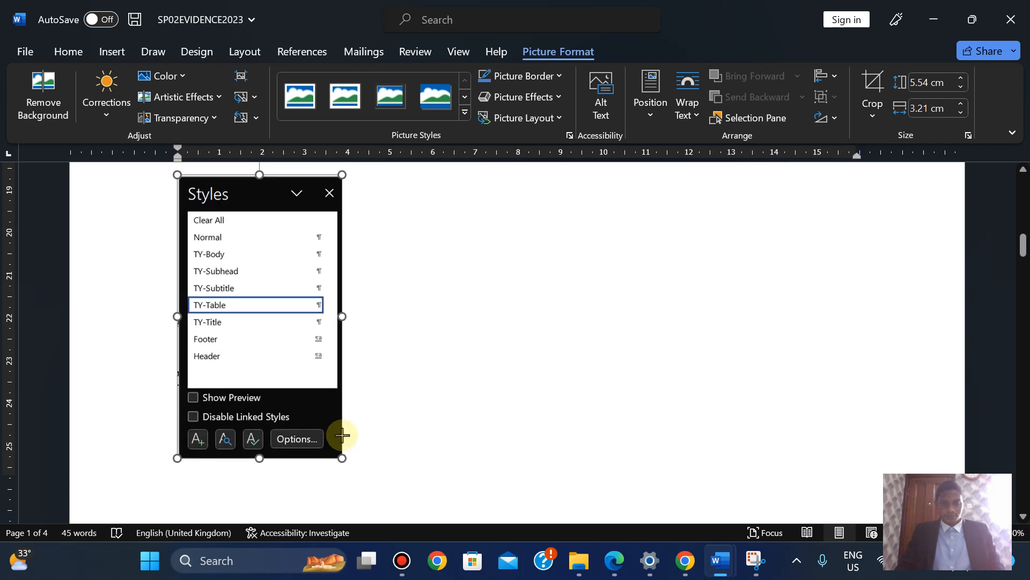
drag(1021, 244, 1022, 266)
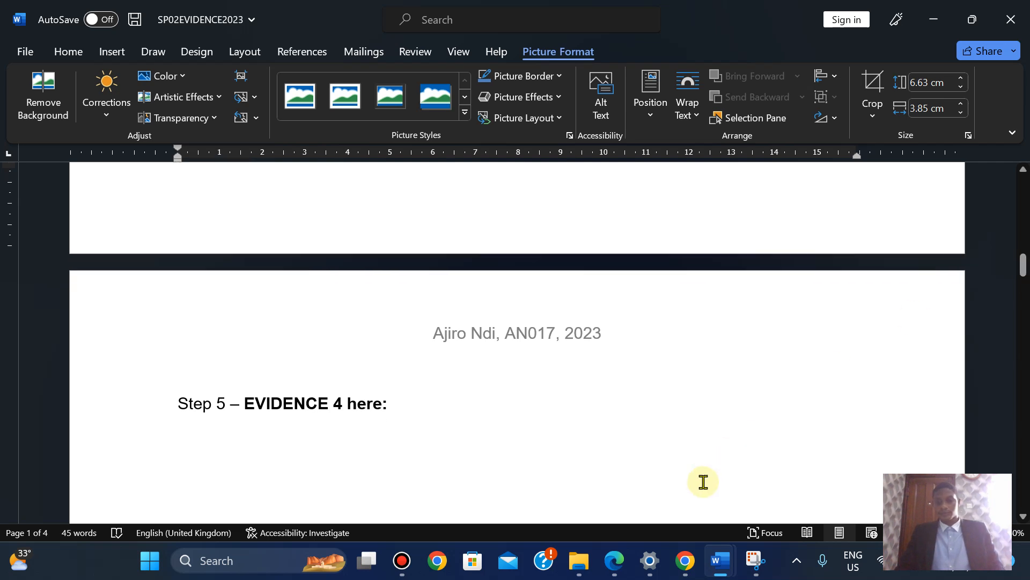
View question 5's TY-Title settings table in the PDF, then go back to the Word documents
click(614, 560)
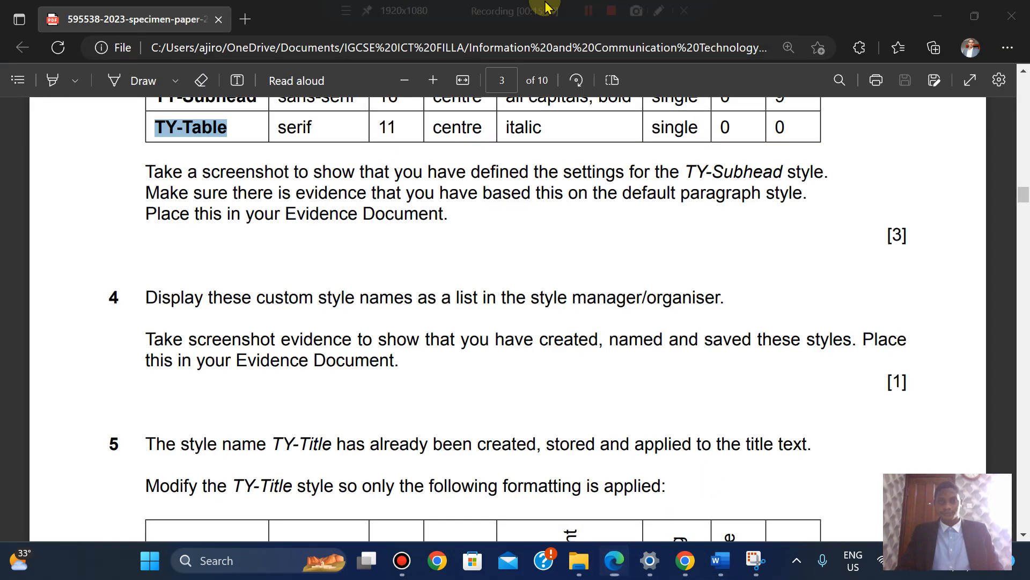
scroll(420, 321, down, 1)
scroll(419, 321, down, 4)
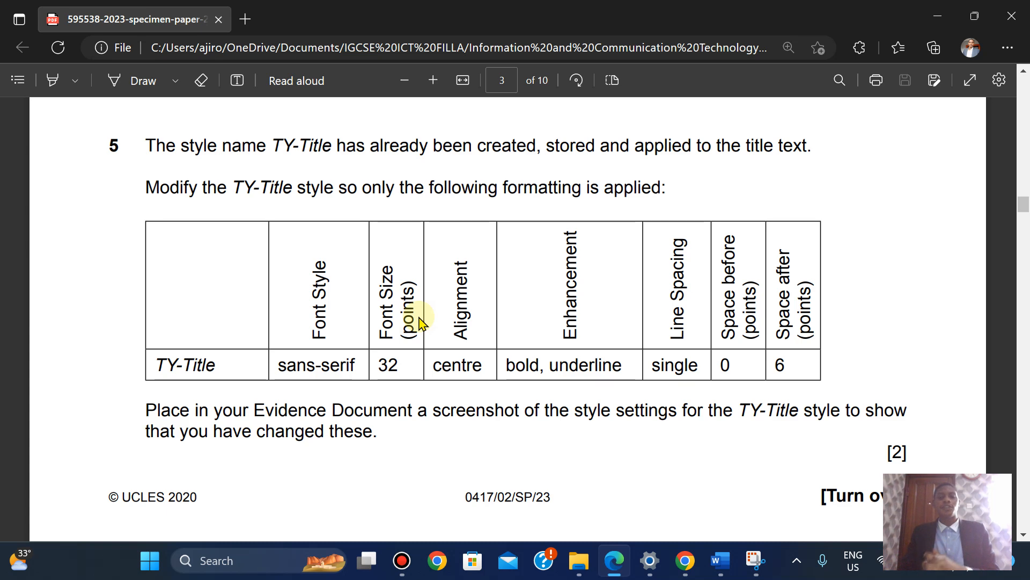
click(728, 564)
Open the Modify Style settings for the TY-Title style in the BROKER document
click(805, 432)
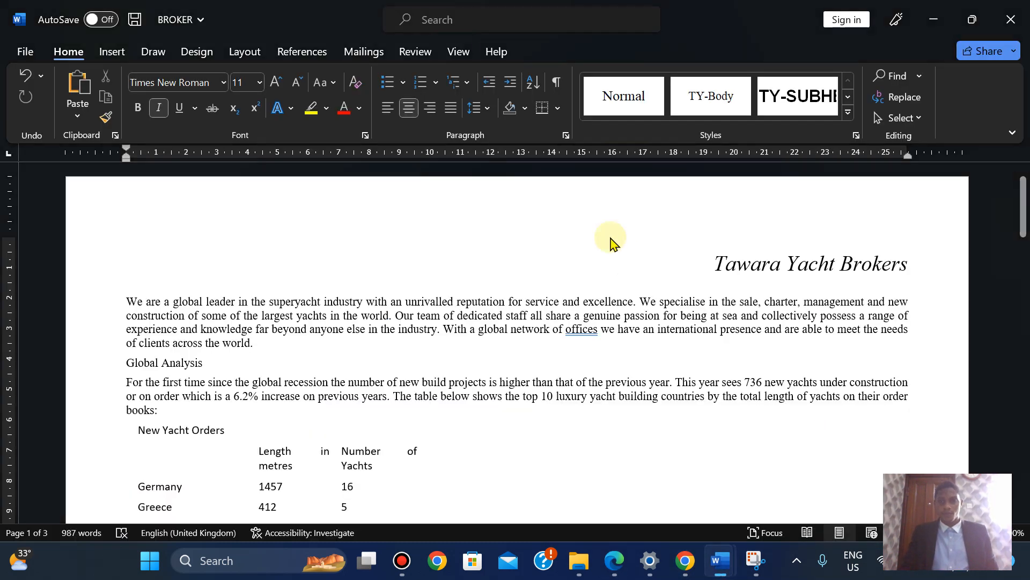
key(ctrl+alt+shift+s)
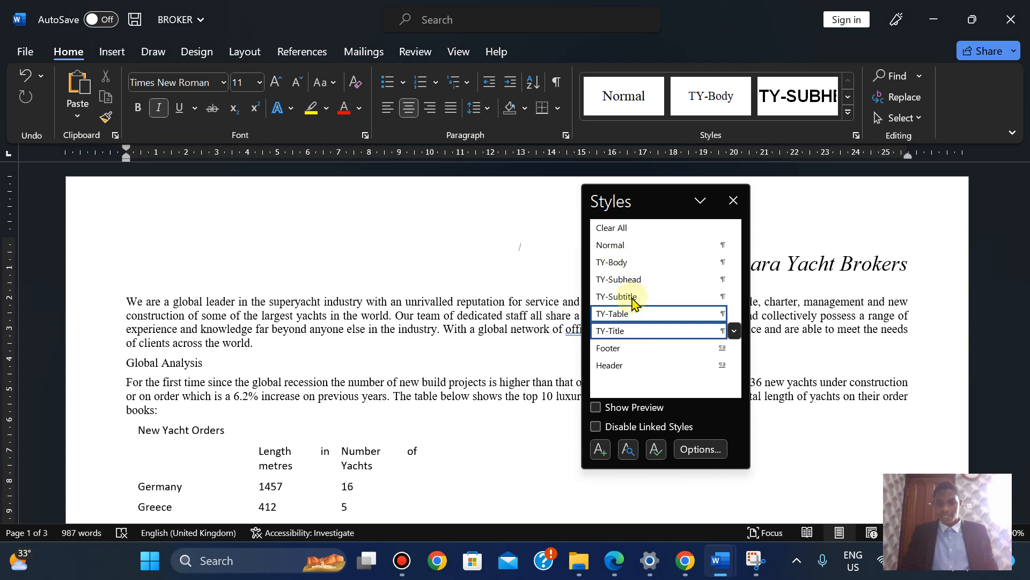
right_click(618, 334)
click(594, 375)
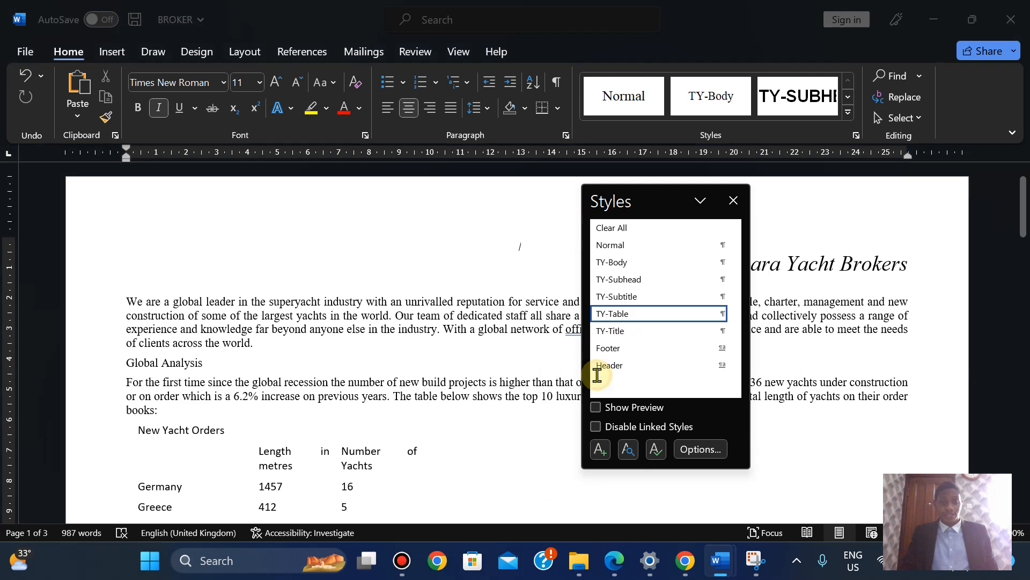
click(611, 568)
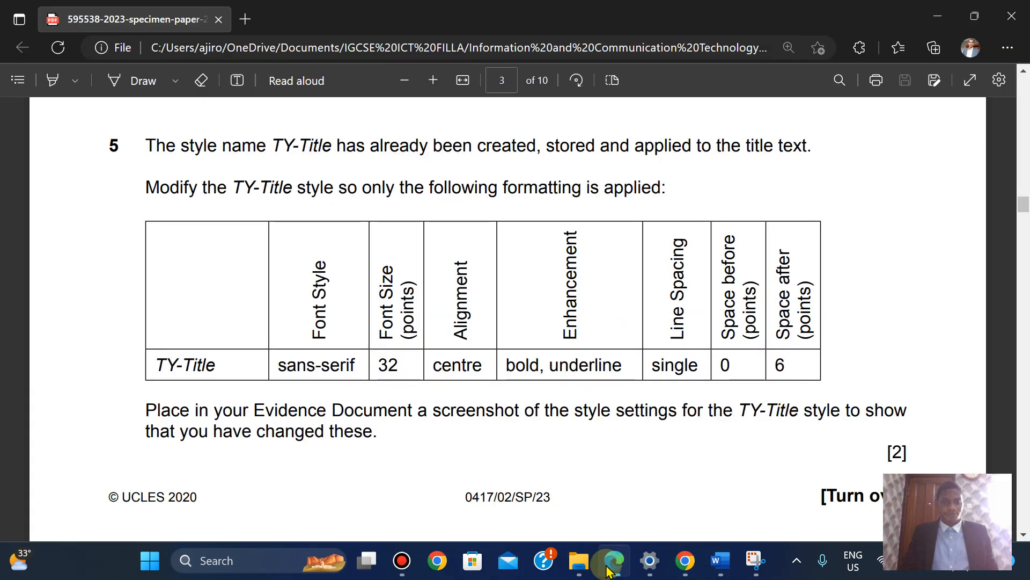
click(610, 569)
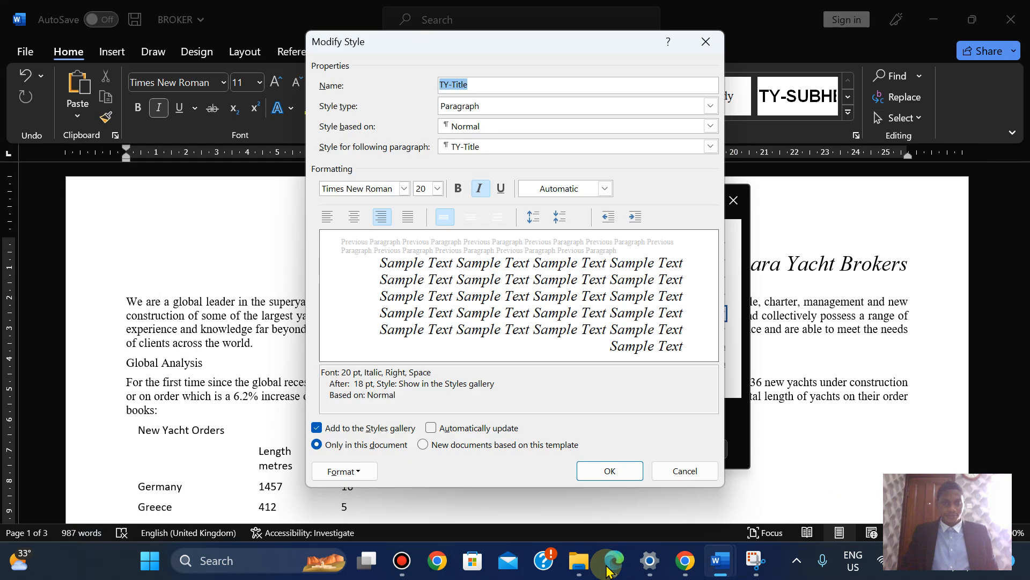
Set the TY-Title style font to Arial at 32 pt
click(364, 189)
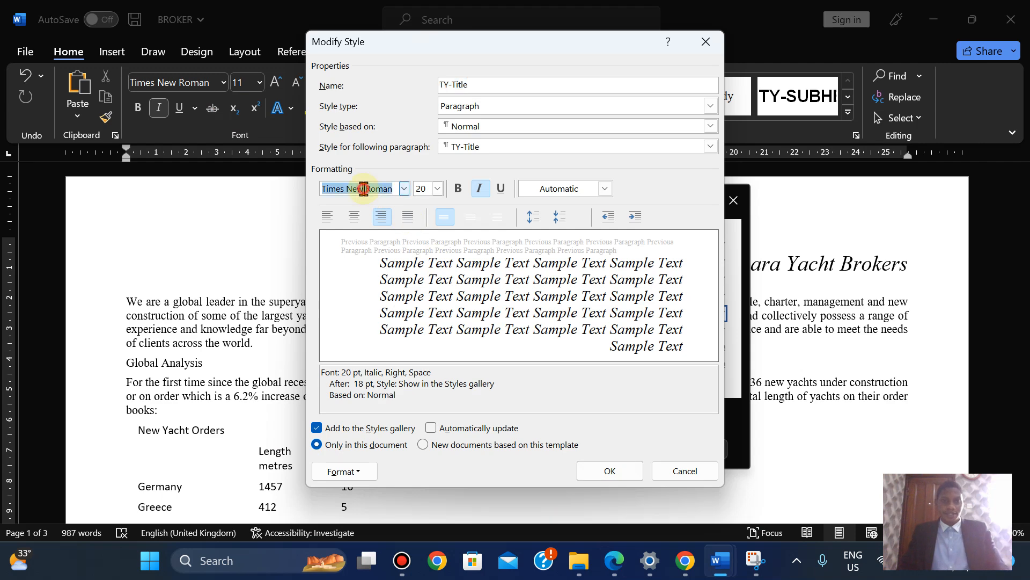
key(Return)
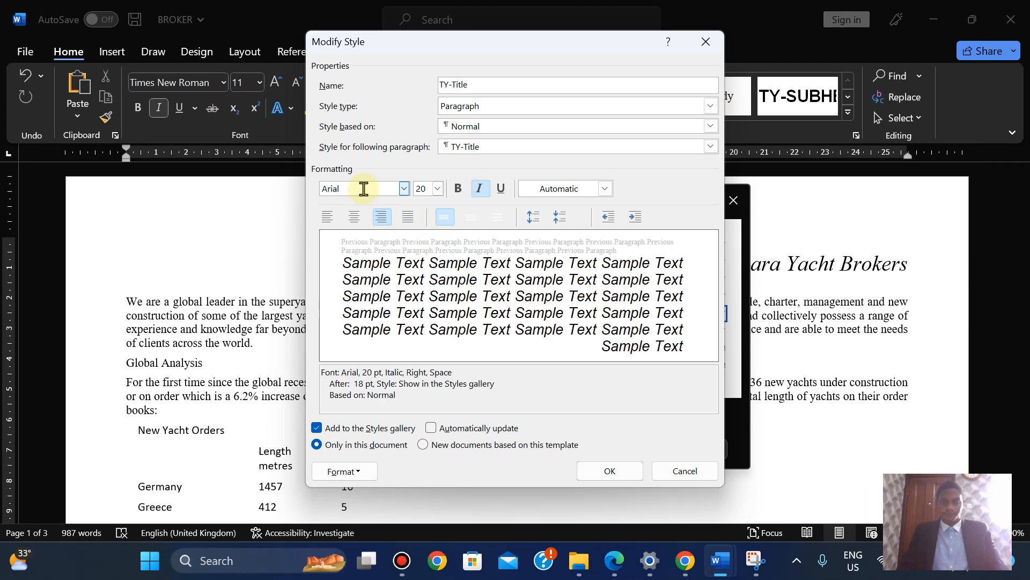
click(616, 563)
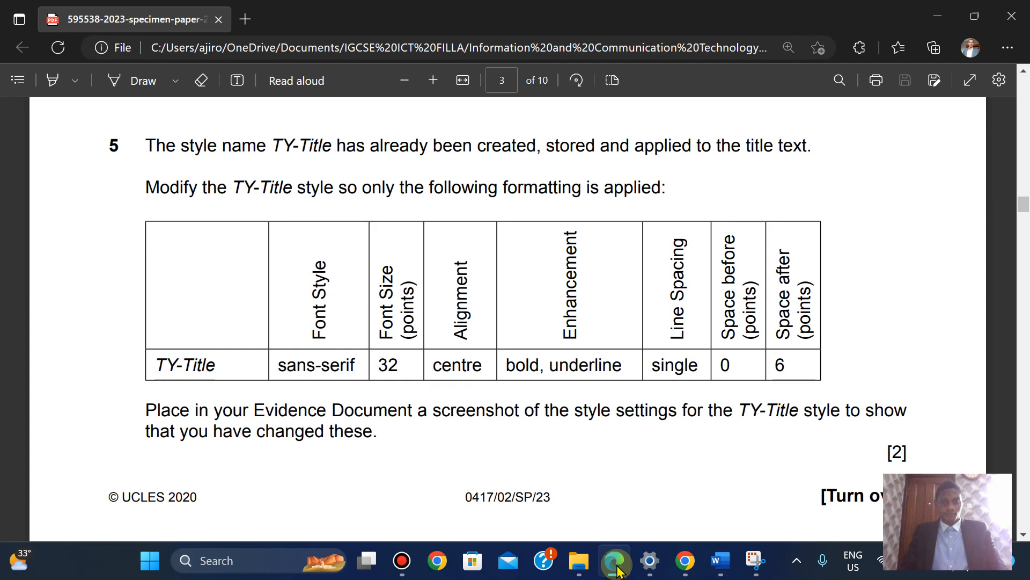
click(615, 563)
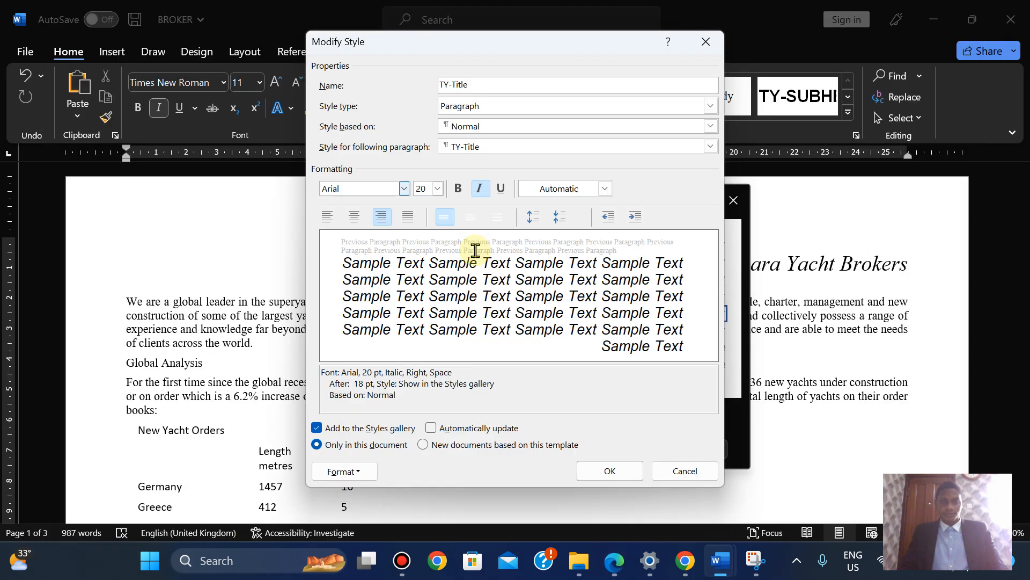
text(3)
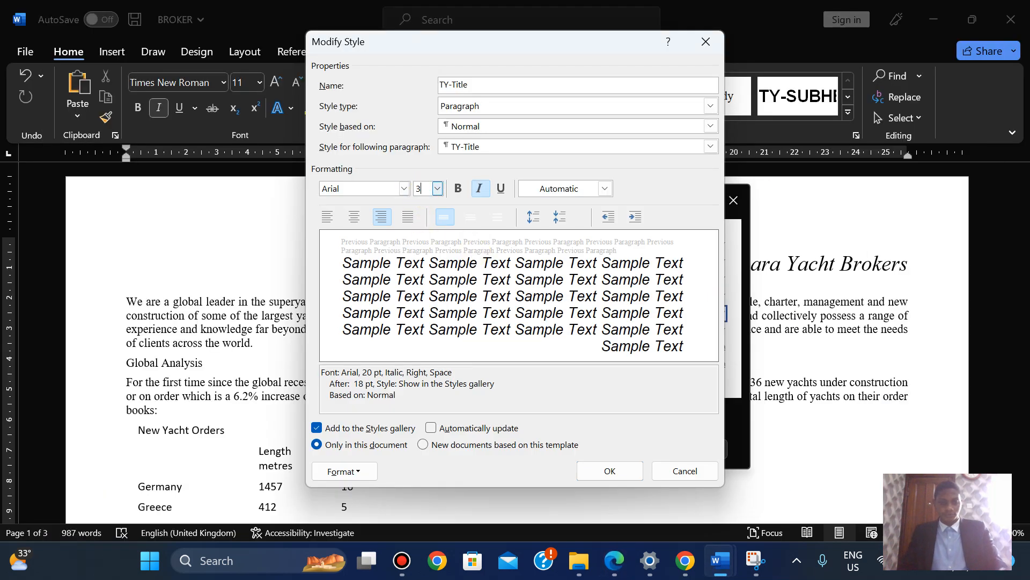
text(2)
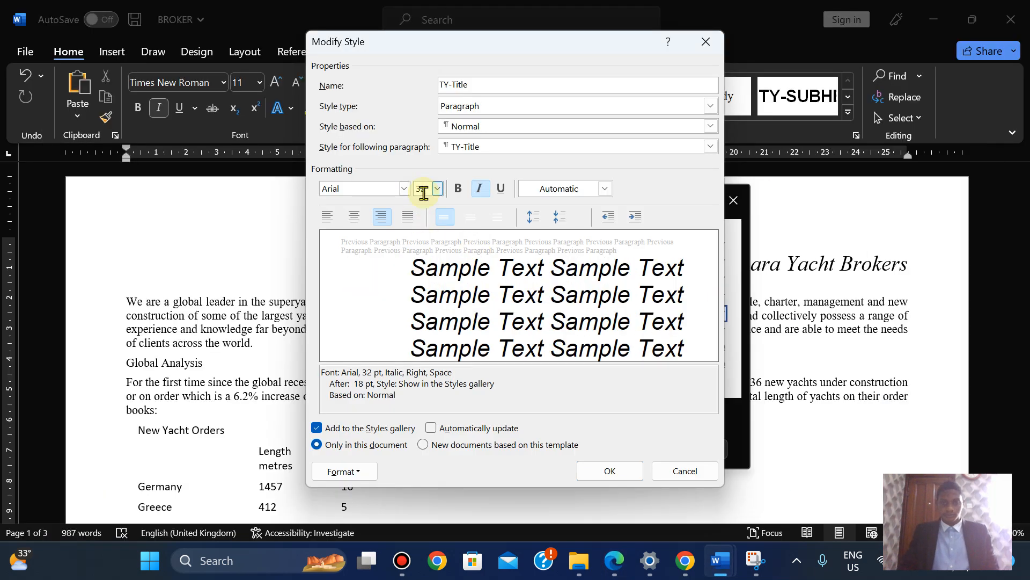
click(615, 563)
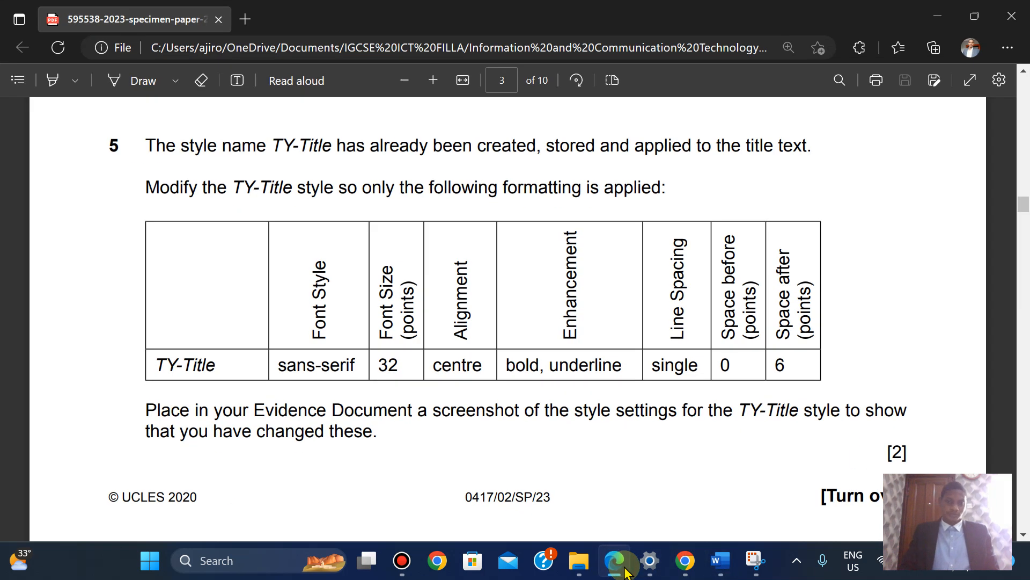
click(625, 572)
Make TY-Title centred, bold and underlined, with italic removed
click(354, 217)
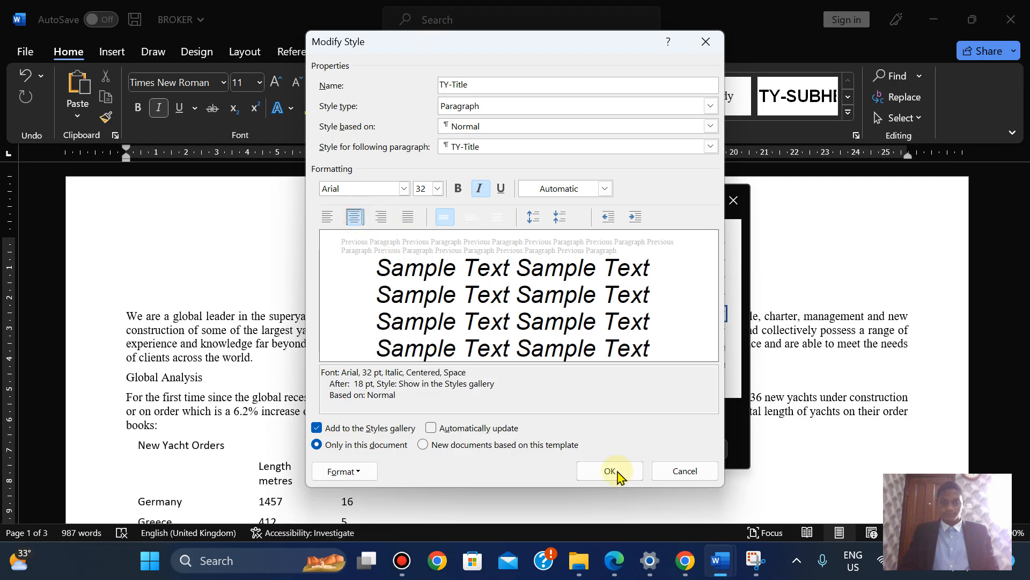
click(615, 561)
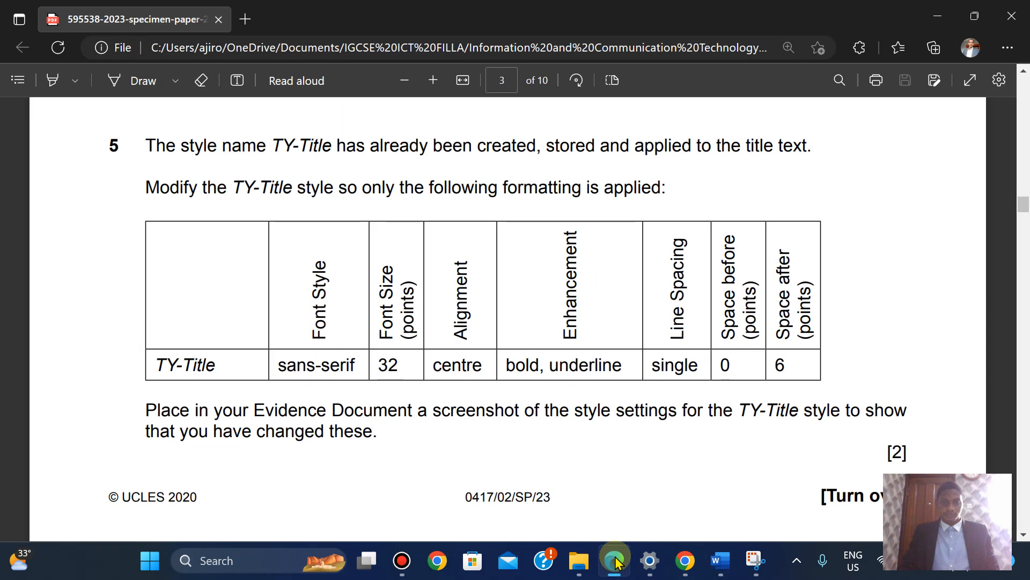
click(616, 562)
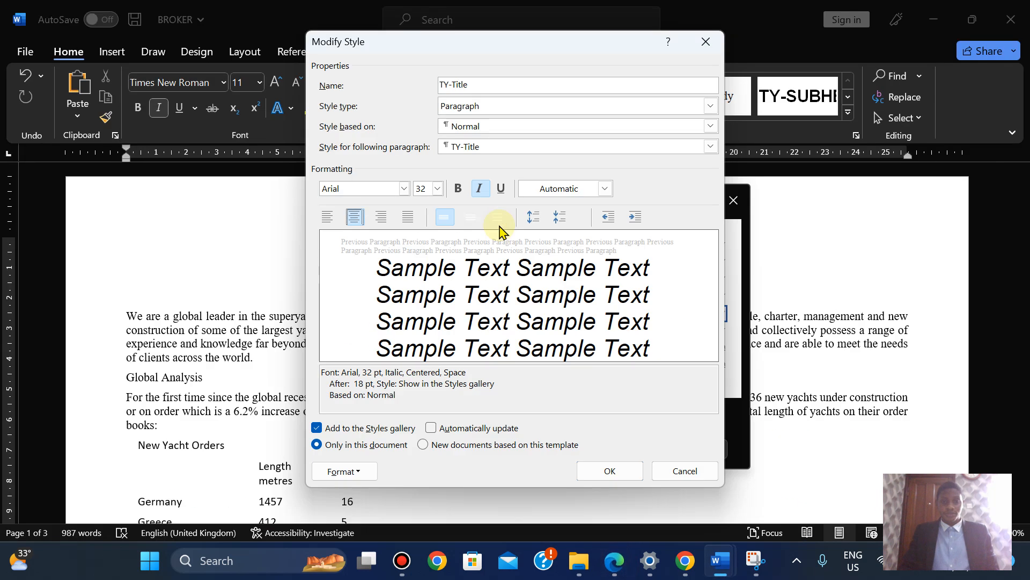
click(459, 187)
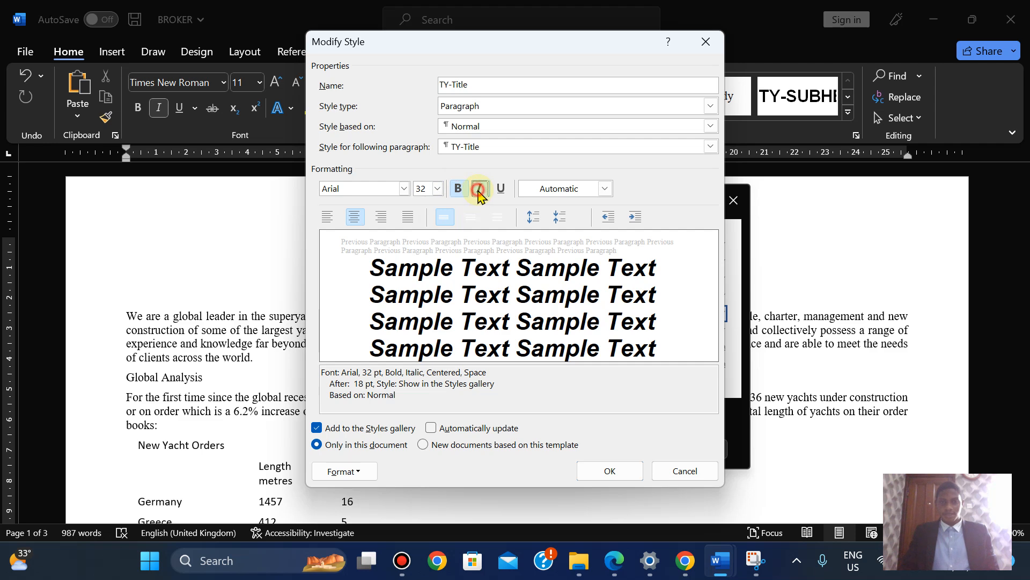
click(478, 188)
click(505, 189)
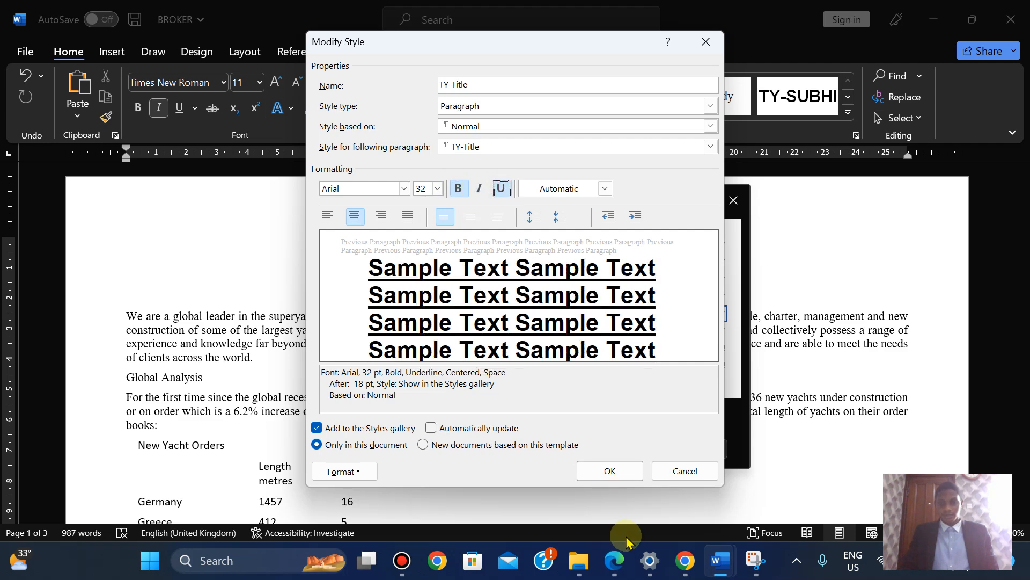
click(619, 563)
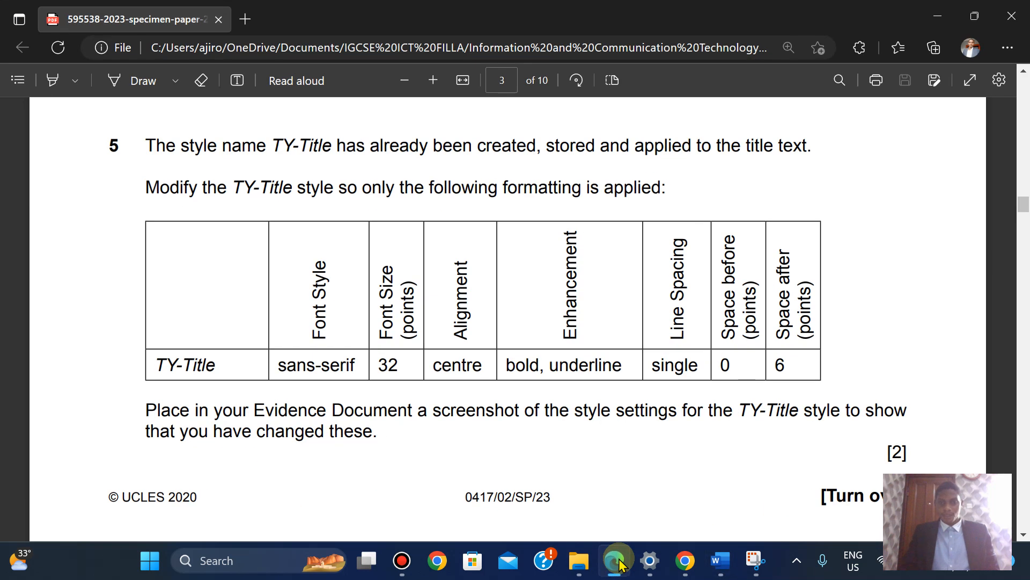
click(619, 563)
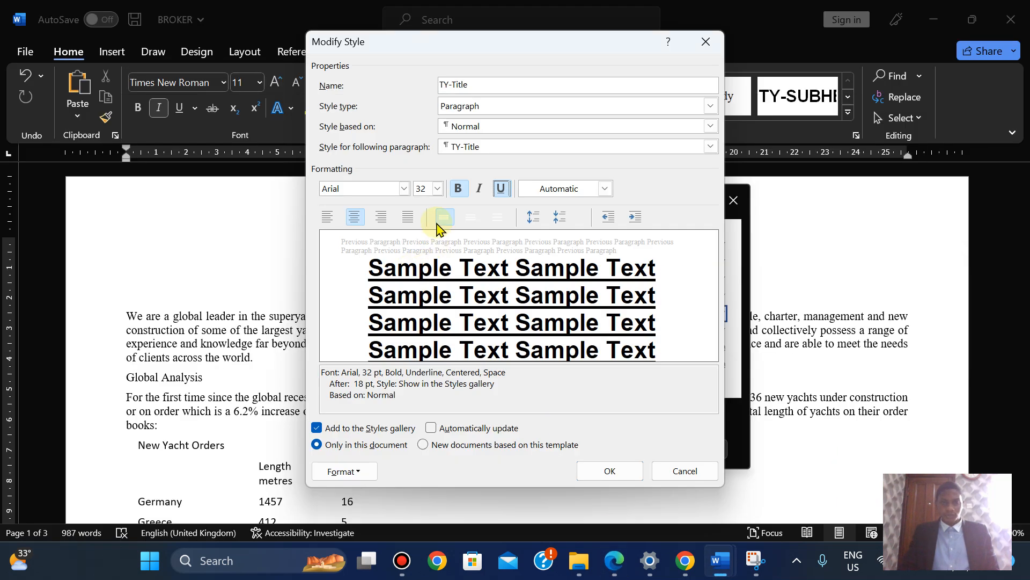
click(351, 474)
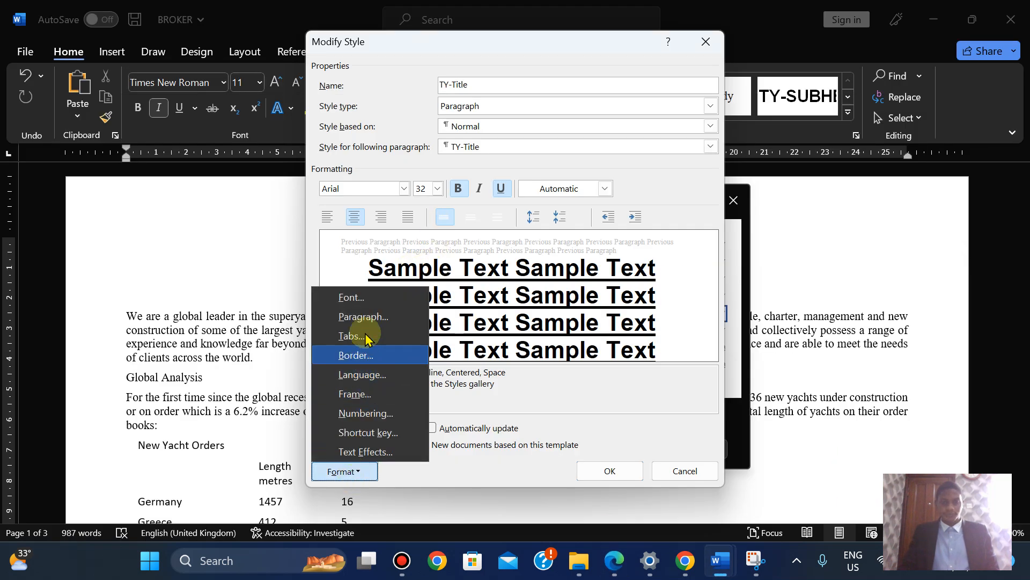
Change TY-Title's paragraph Spacing After from 18 pt to 6 pt
click(363, 318)
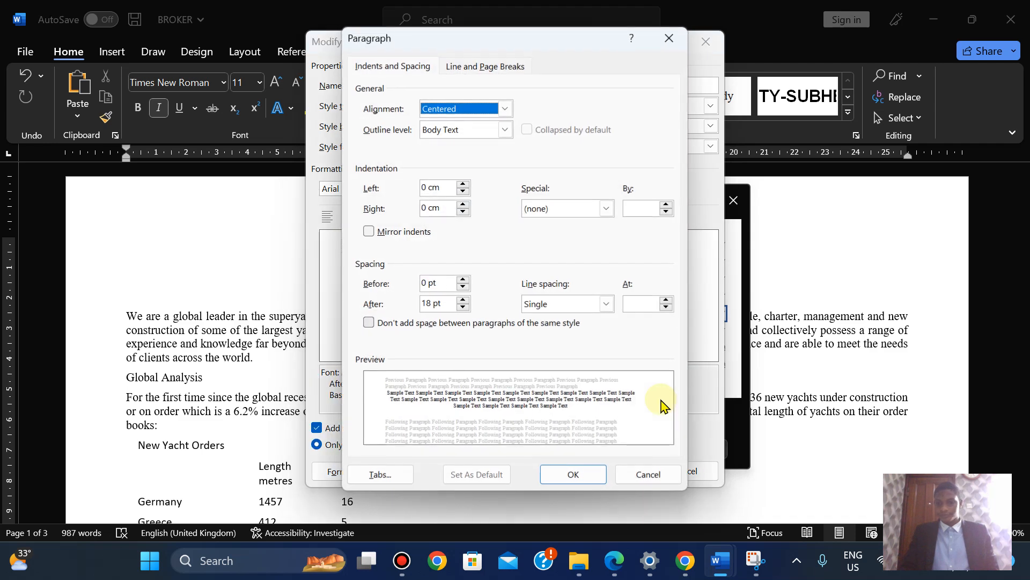
click(612, 560)
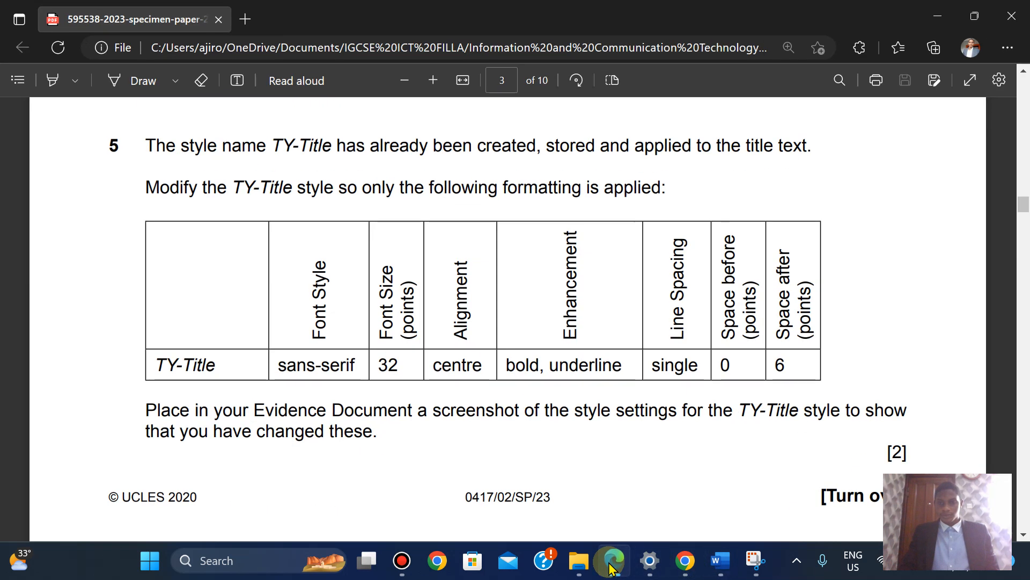
click(613, 562)
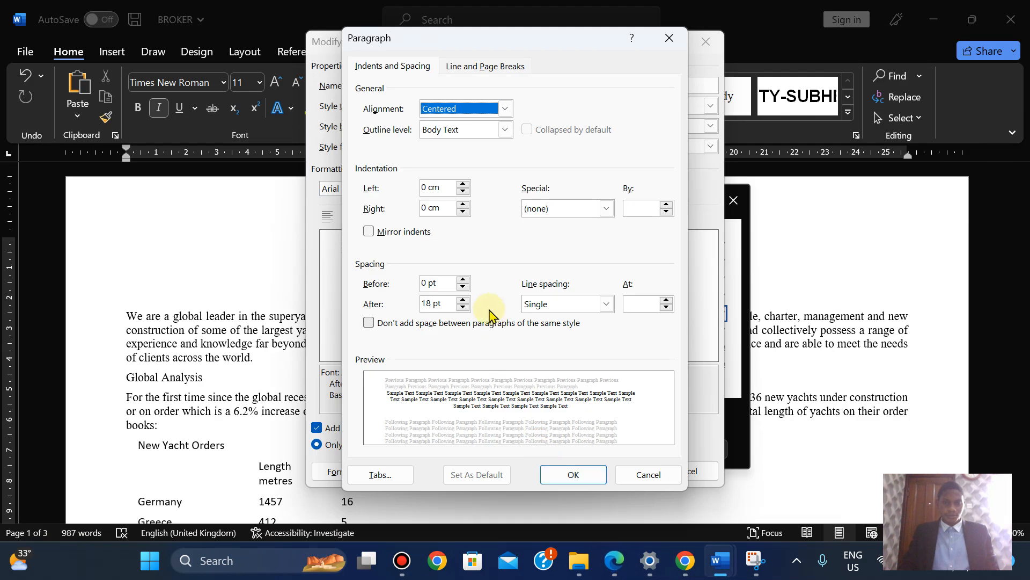
click(433, 305)
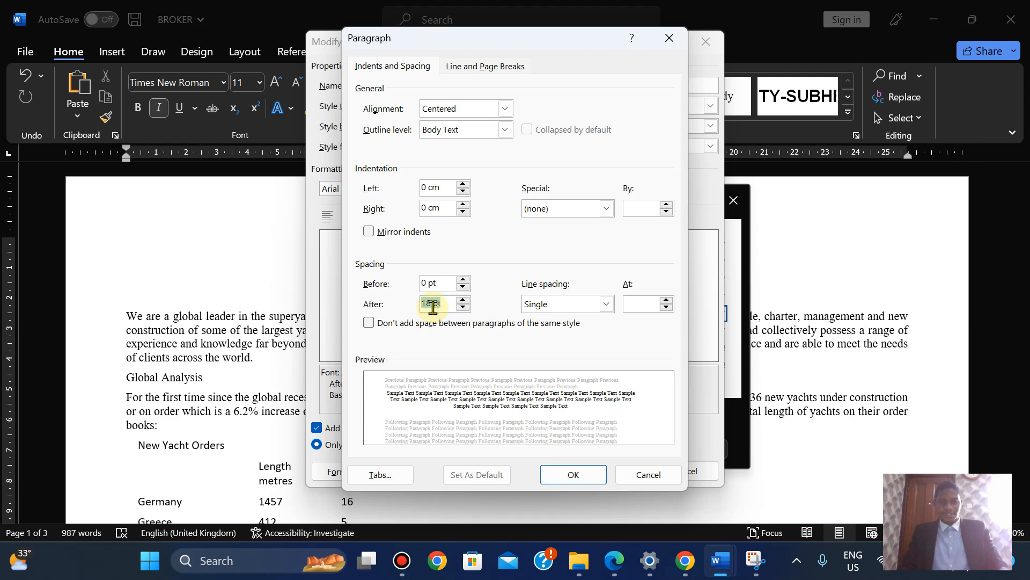
key(Return)
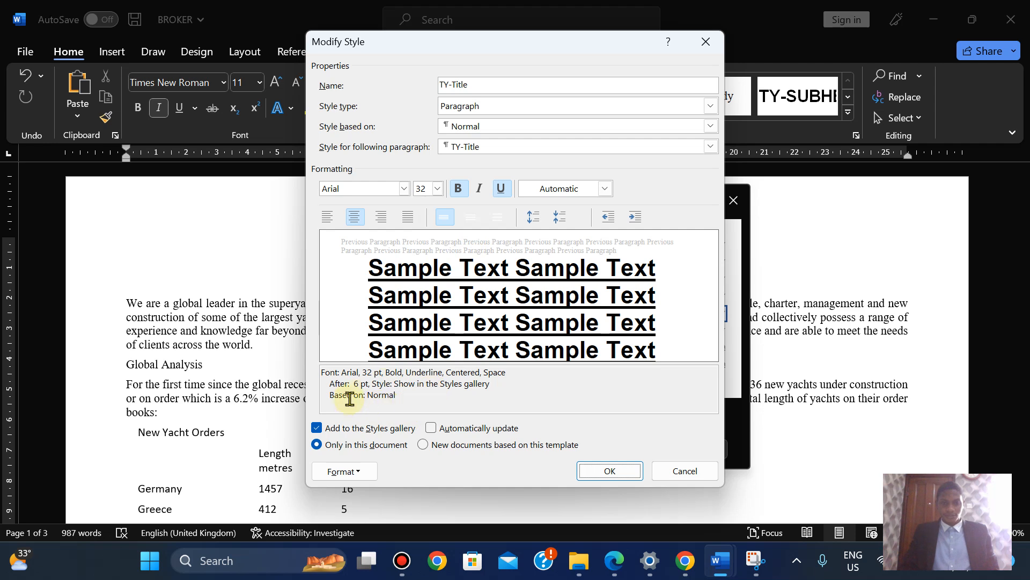
click(614, 559)
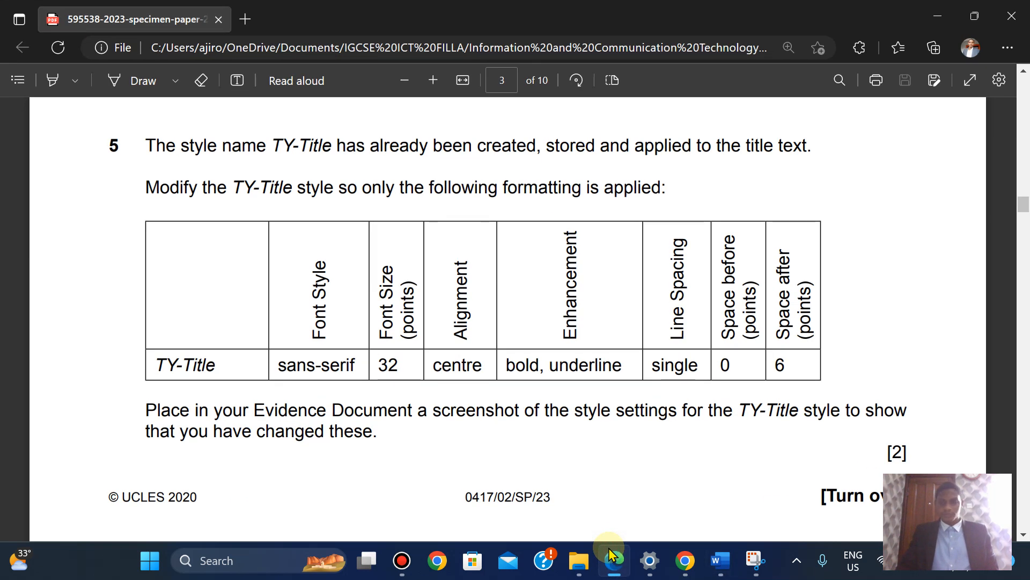
click(610, 553)
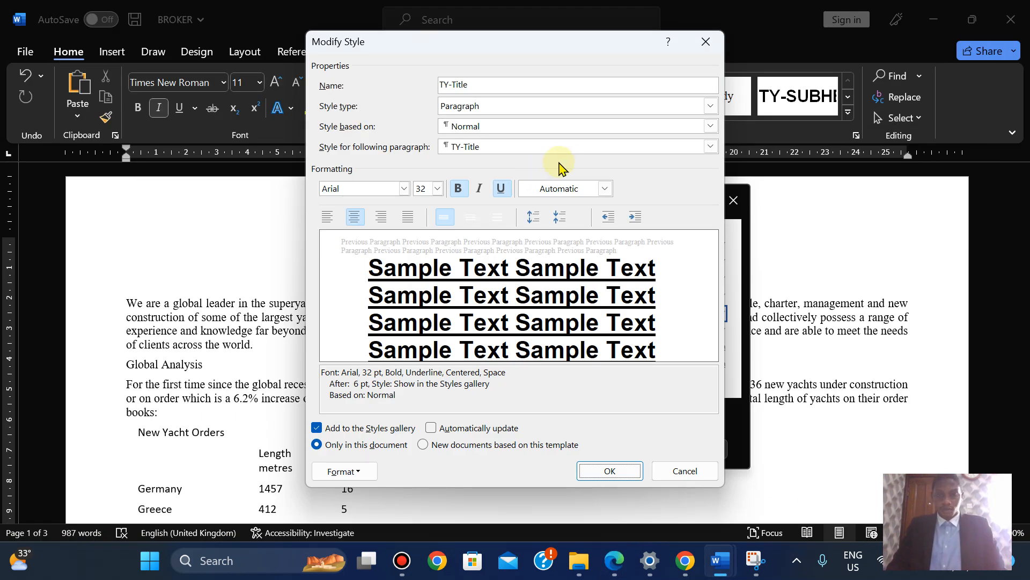
click(614, 572)
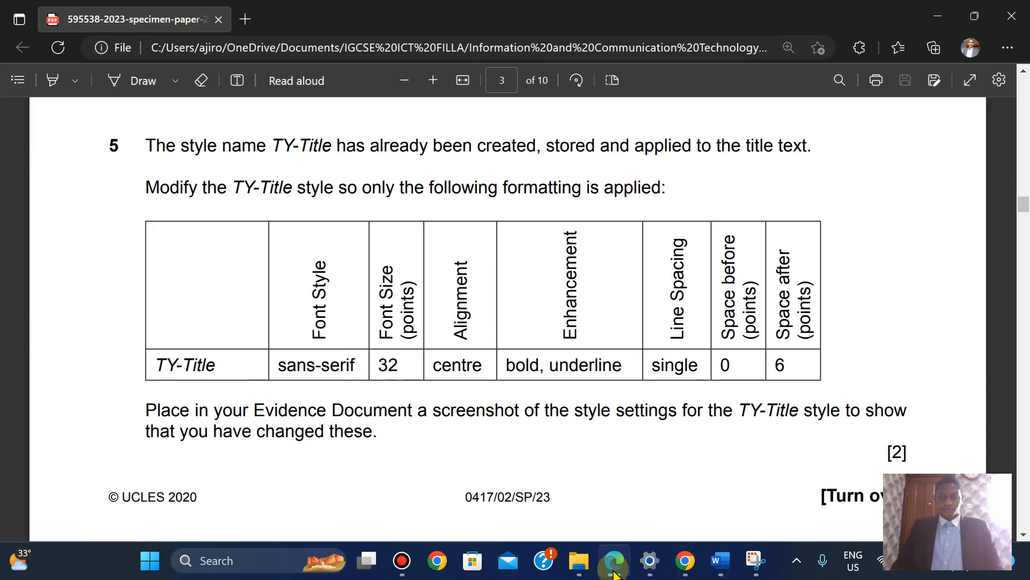
click(614, 572)
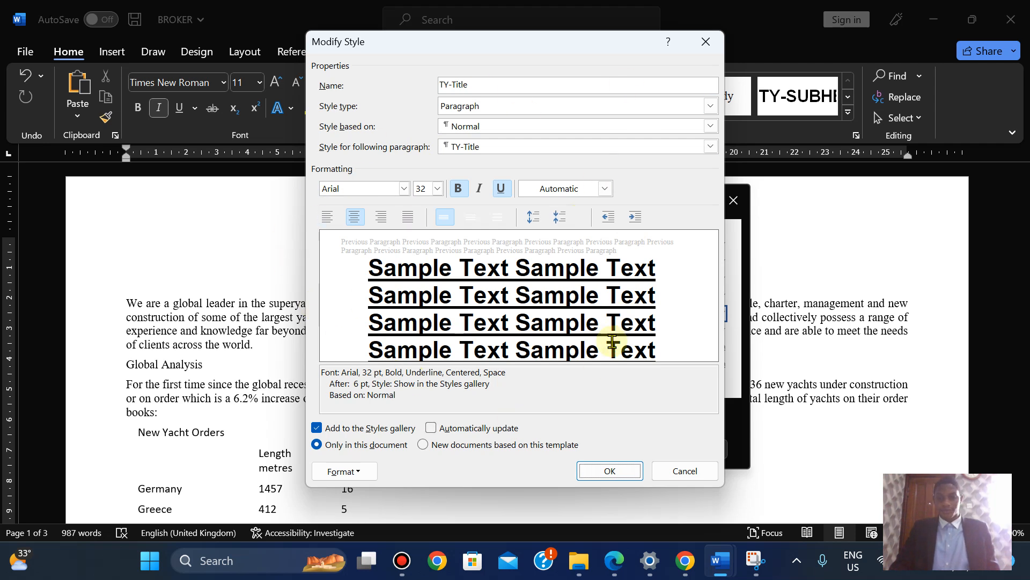
Snip the whole TY-Title Modify Style window and copy the capture
click(756, 560)
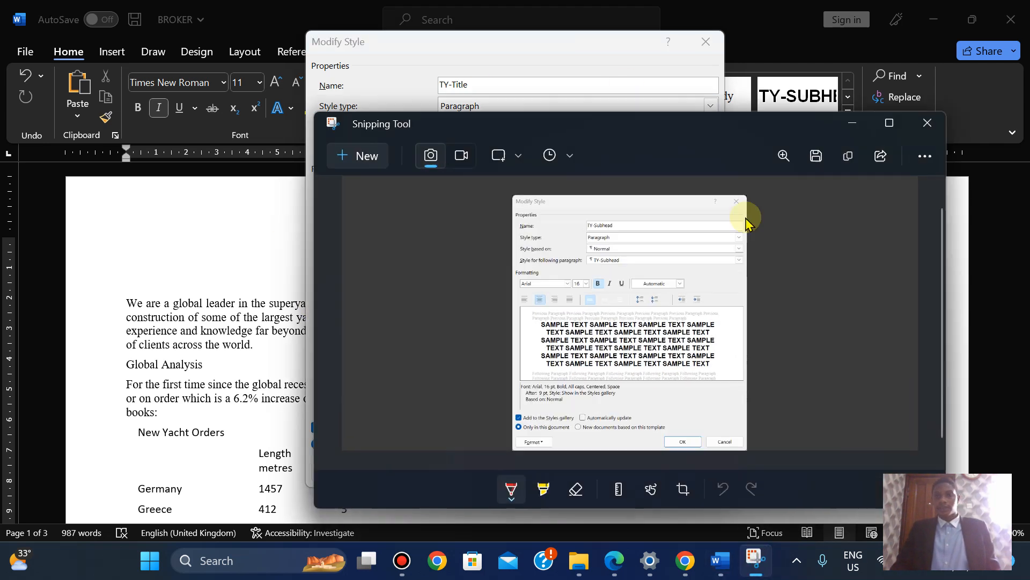
click(349, 158)
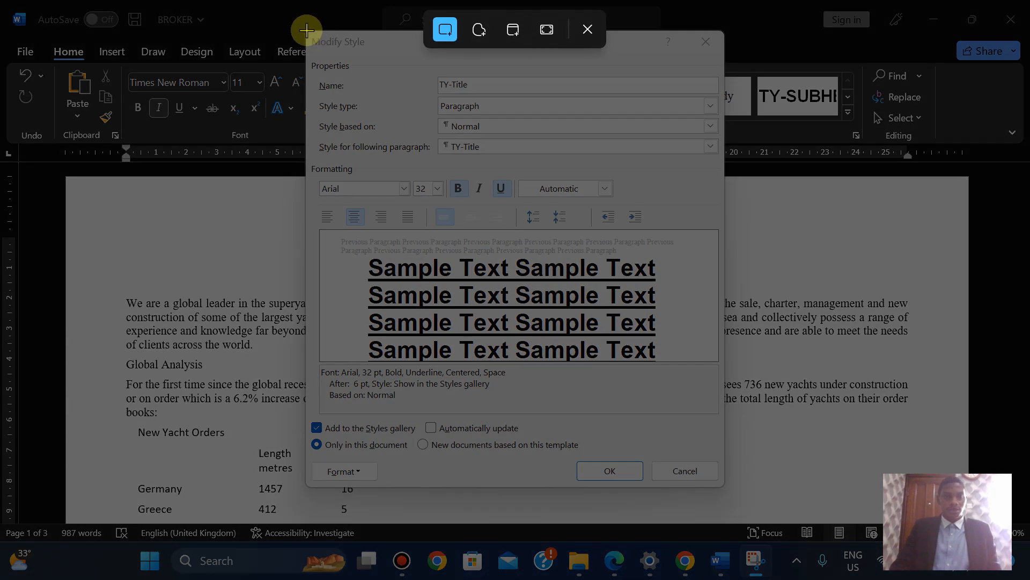
drag(306, 30, 725, 487)
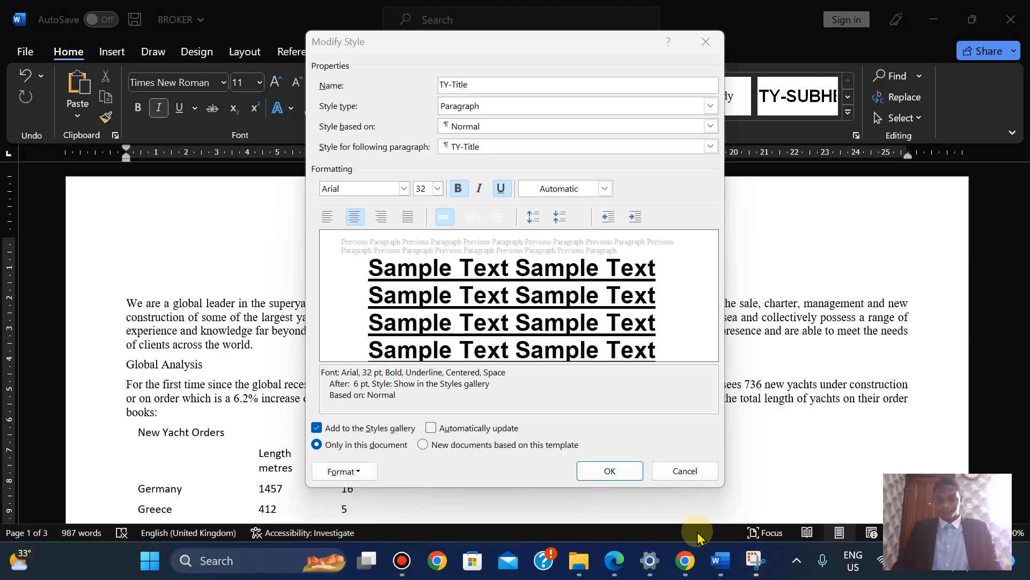
click(755, 561)
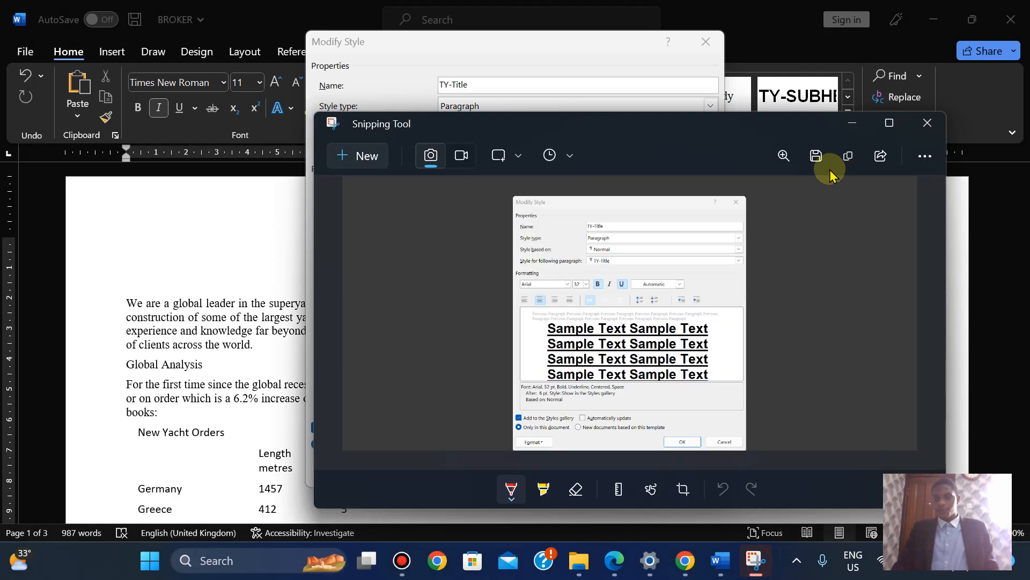
click(846, 155)
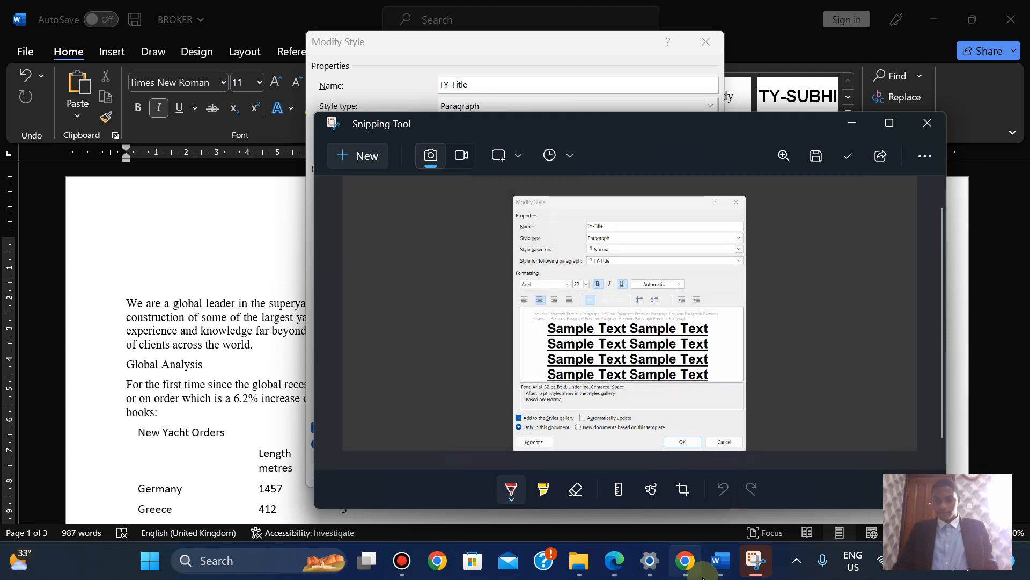
mouse_move(719, 573)
click(807, 480)
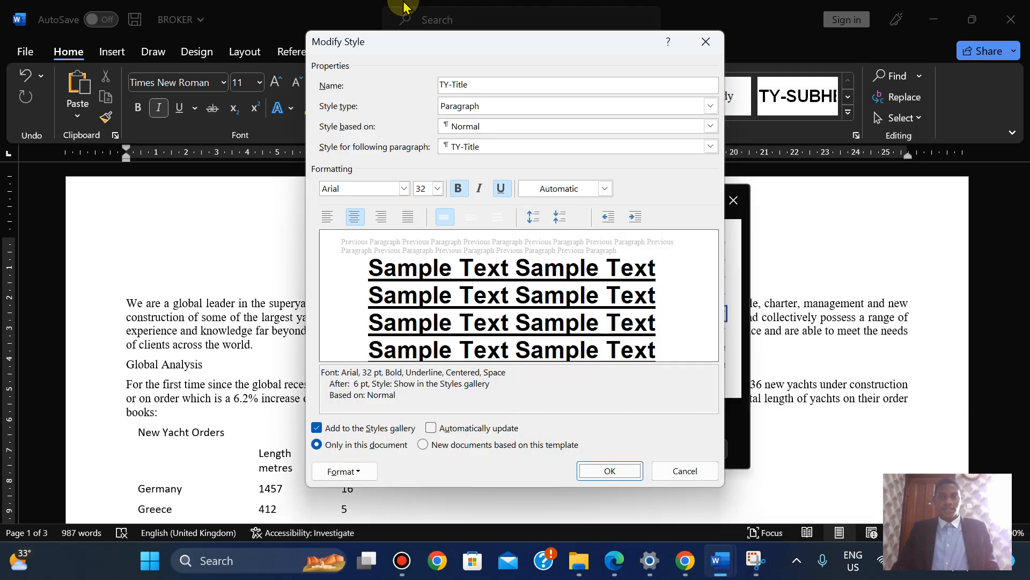
Save the TY-Title style changes and paste the screenshot below Step 5 in SP02EVIDENCE2023
click(602, 472)
mouse_move(700, 572)
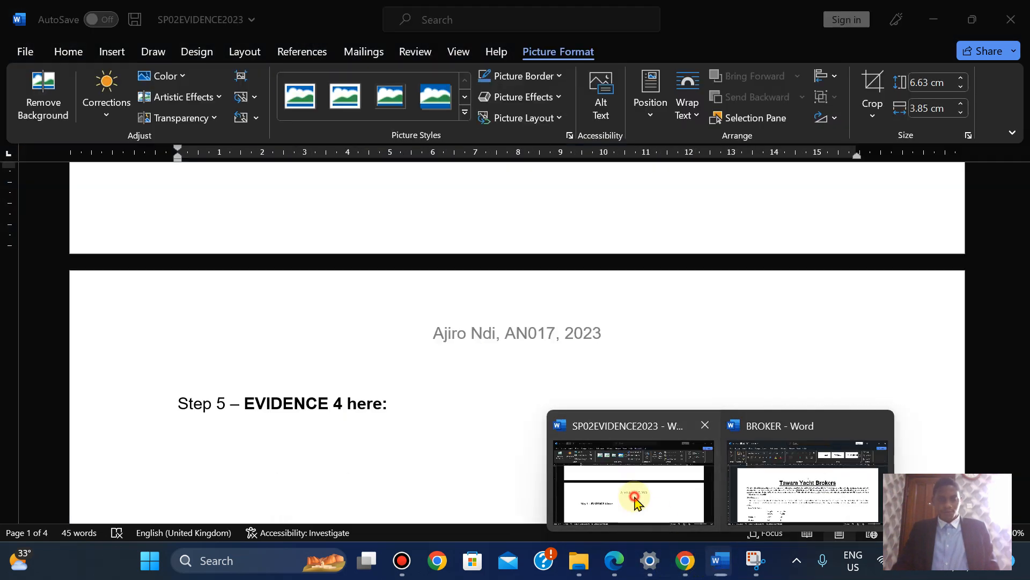
click(633, 480)
drag(1024, 267, 1024, 276)
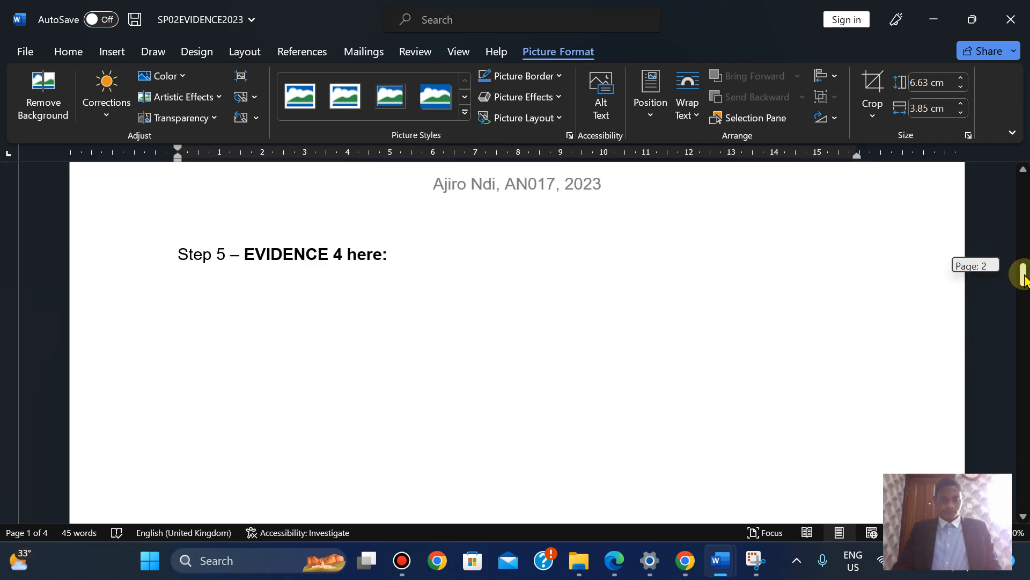
click(172, 285)
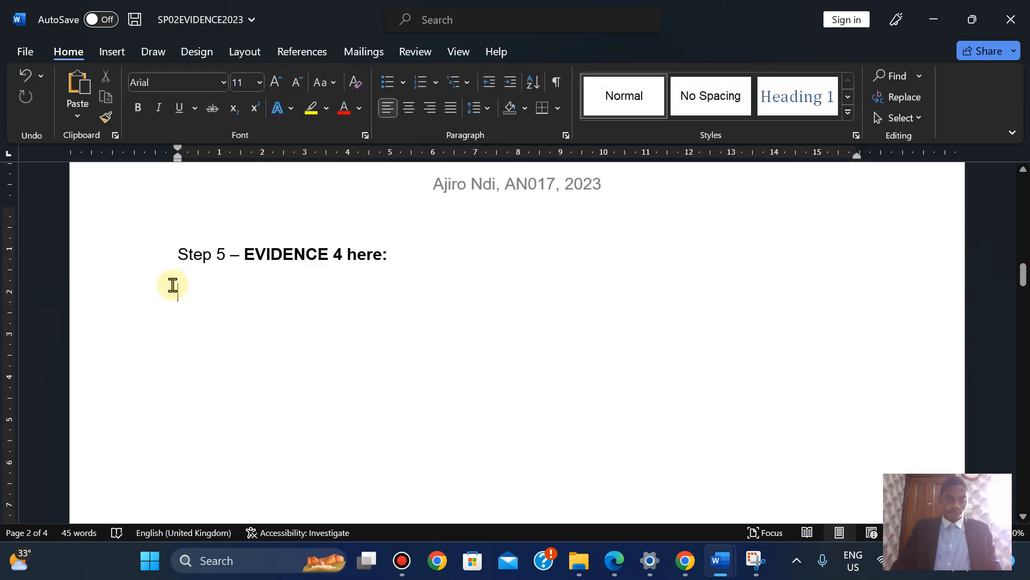
key(ctrl+v)
Shrink the pasted style screenshot to fit the page
click(709, 430)
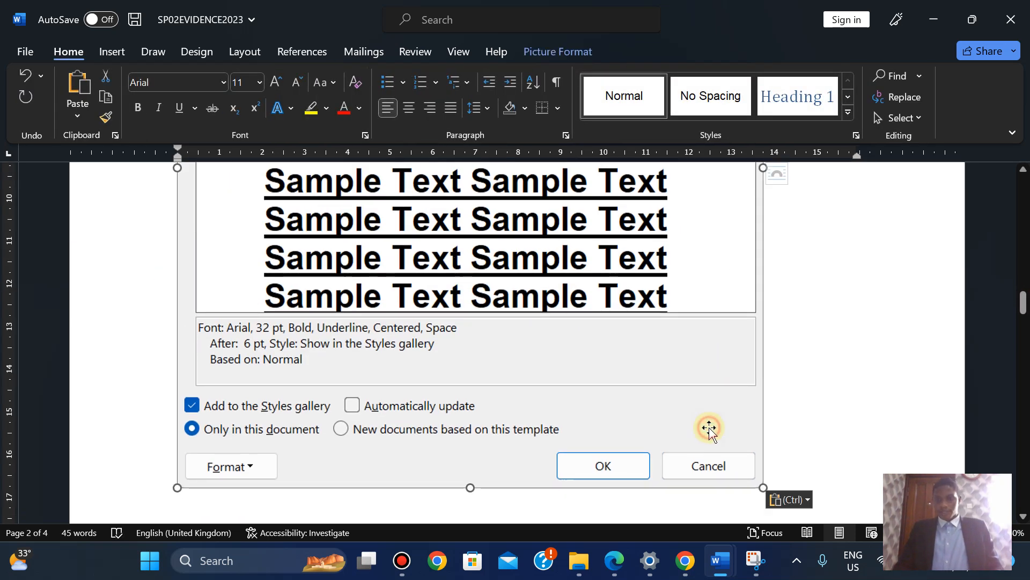
drag(759, 486, 585, 322)
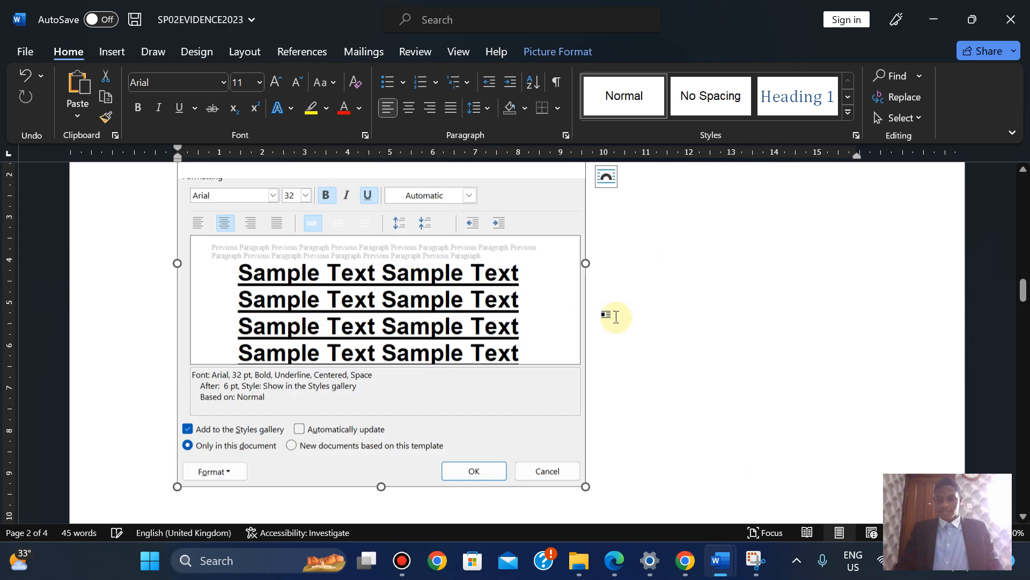
click(893, 532)
click(892, 532)
click(893, 532)
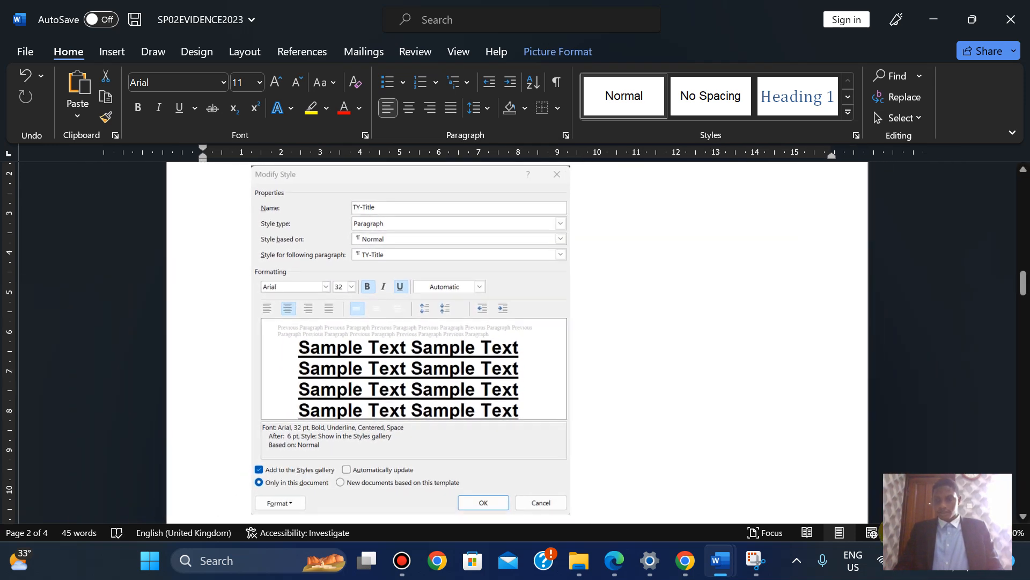
click(892, 532)
drag(1022, 294, 999, 344)
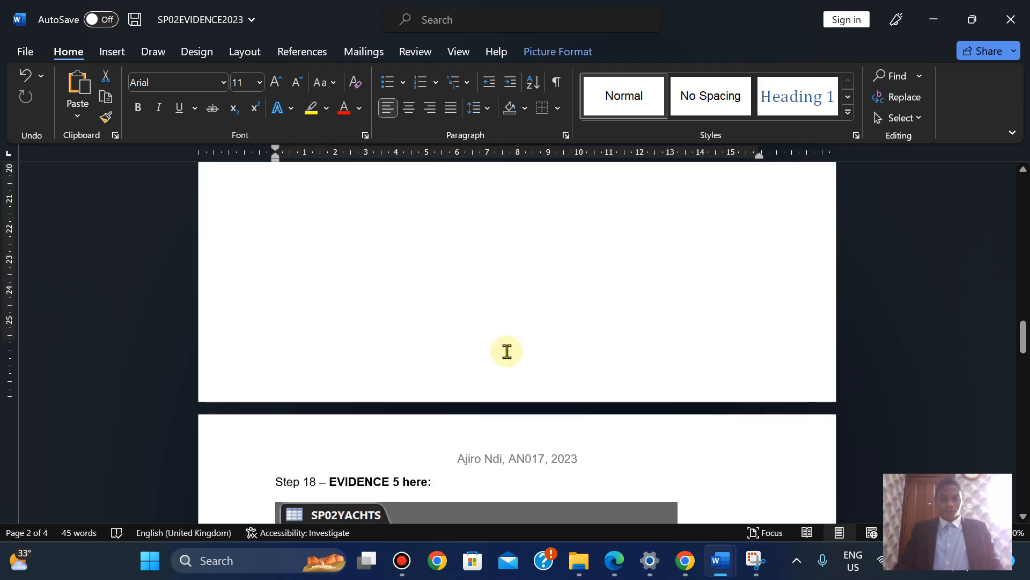
Paste the dialog screenshot again and replace the empty line so Step 19 starts a new page
key(Return)
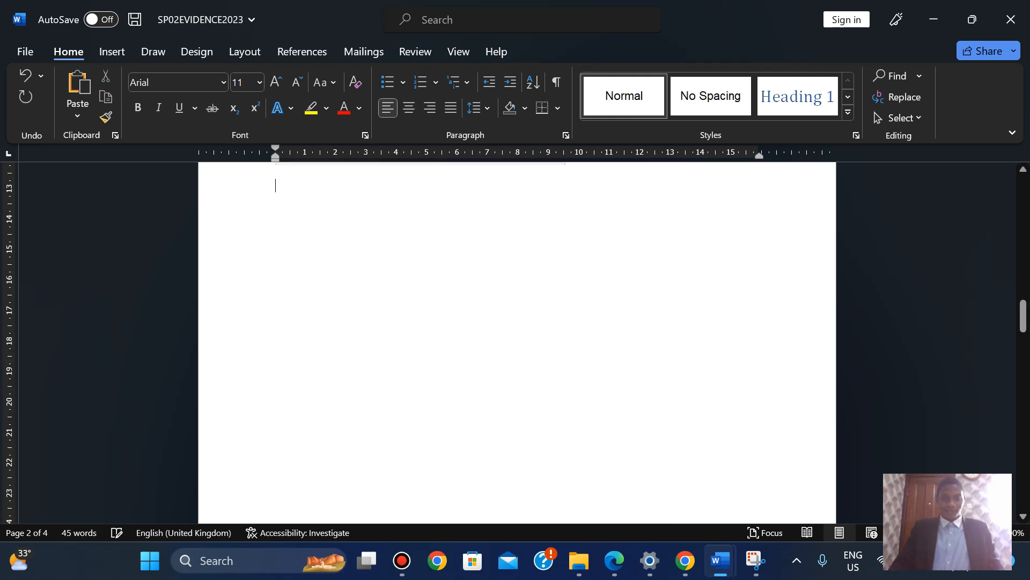
key(ctrl+v)
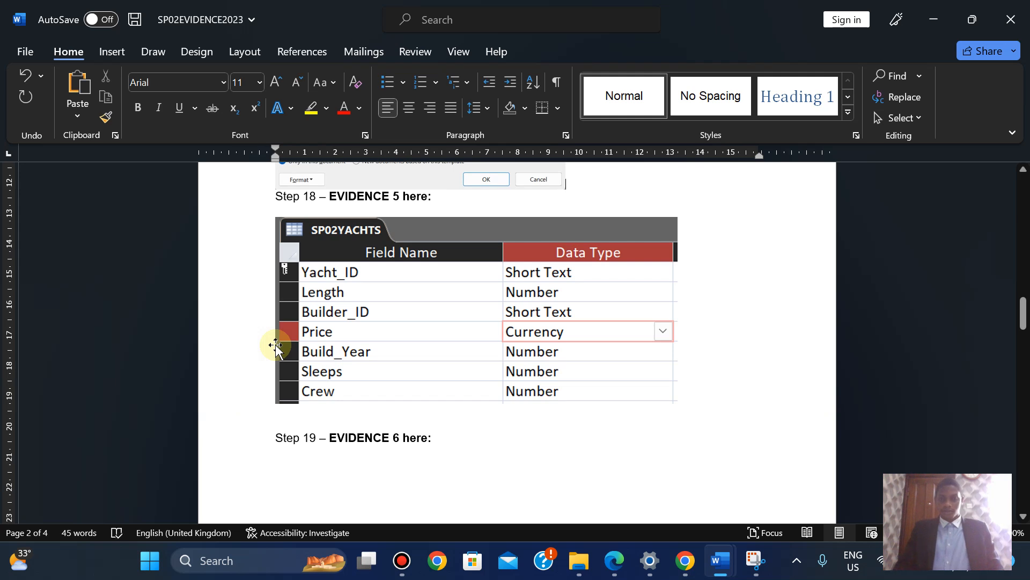
key(Return)
key(Return)
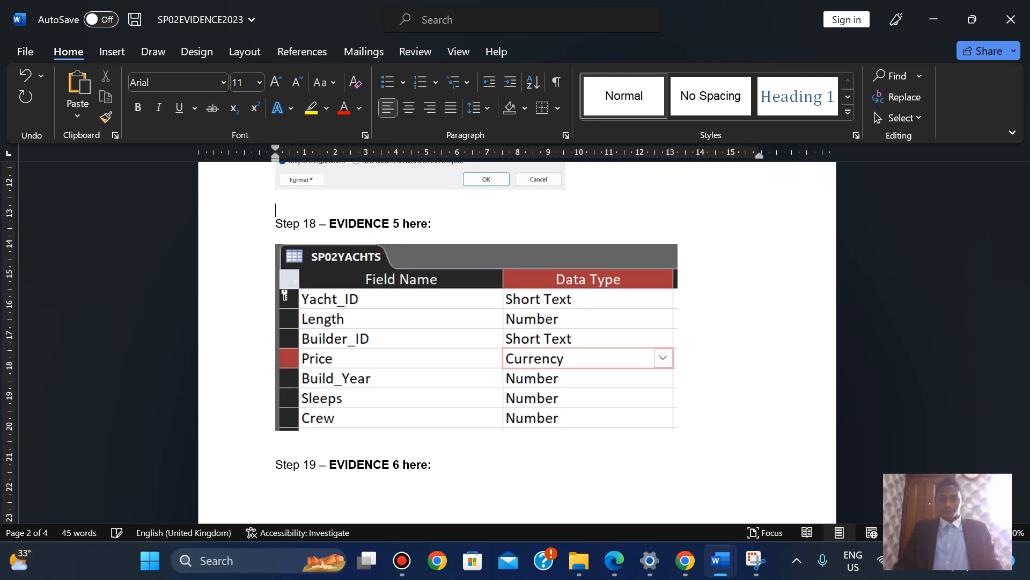
drag(1022, 304, 1024, 327)
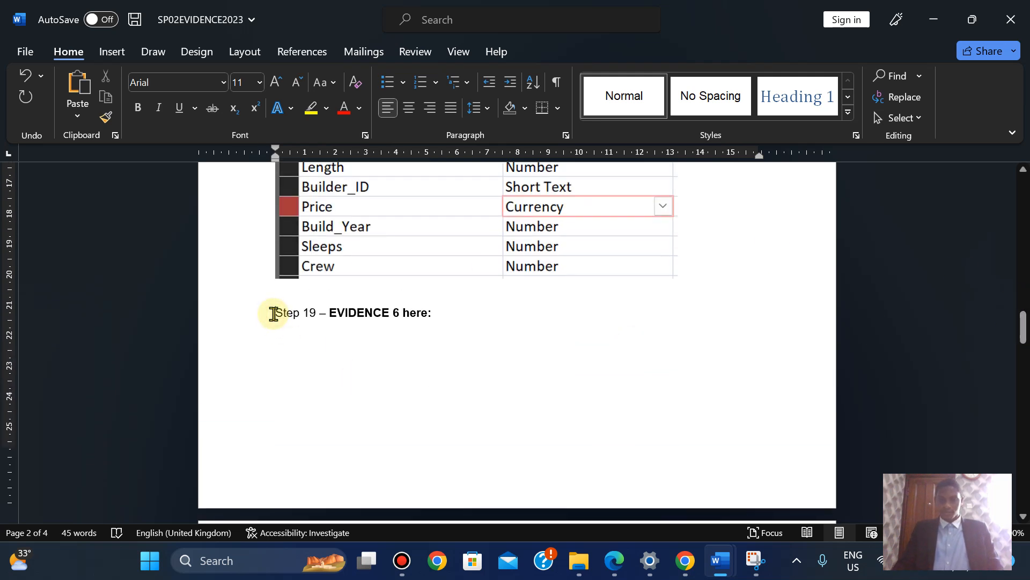
key(Return)
key(BackSpace)
key(ctrl+Return)
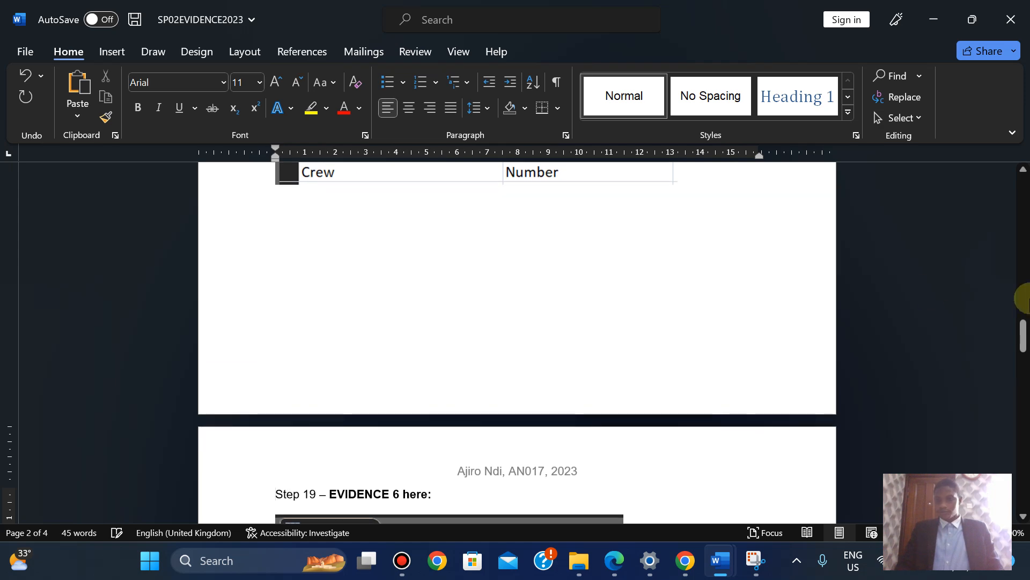
drag(1025, 339, 1012, 370)
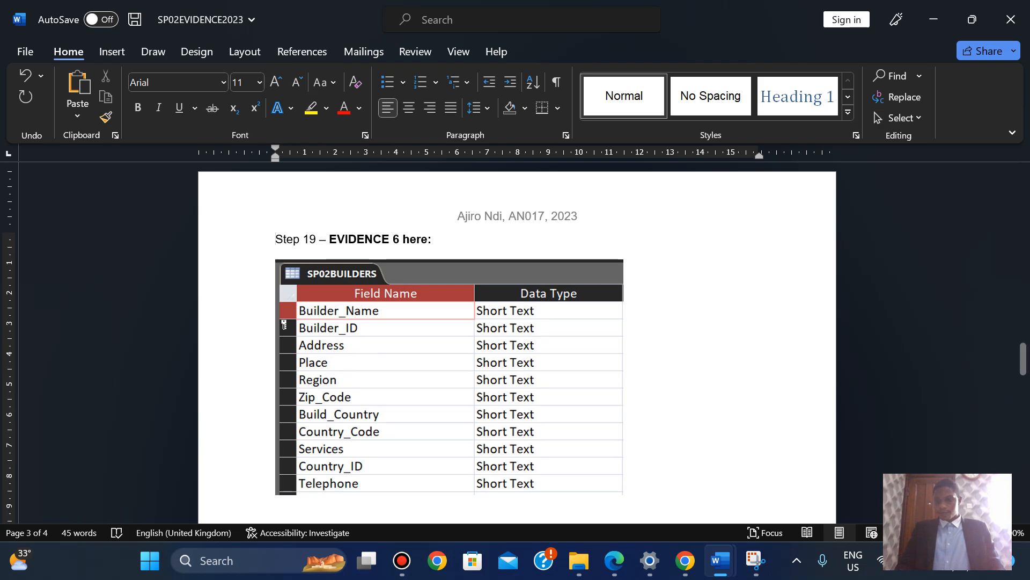
Move 'Step 34 – EVIDENCE 9 here:' onto the page with its Edit Hyperlink screenshot
ctrl+scroll(1025, 376, down, 4)
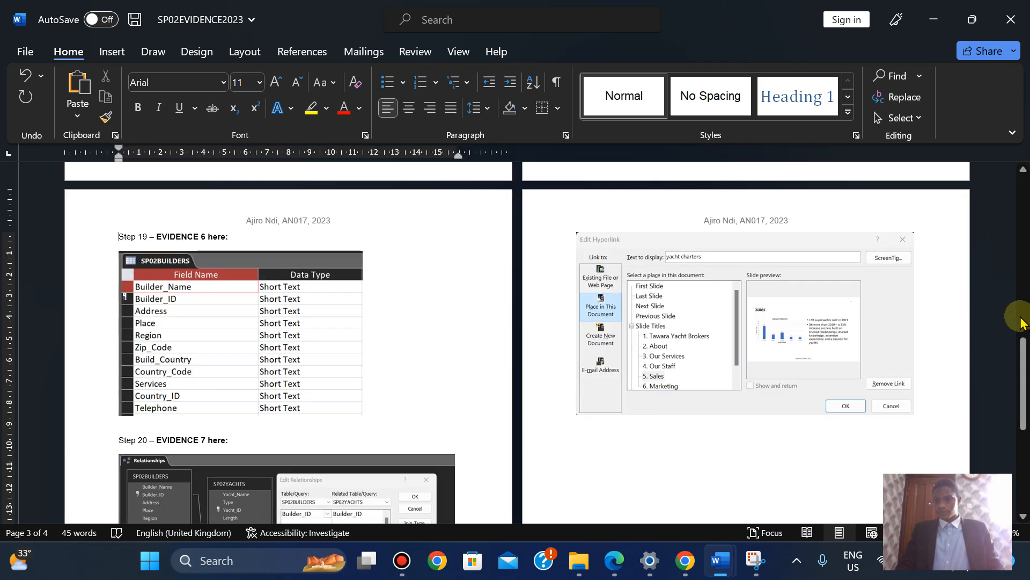
drag(1023, 375, 996, 449)
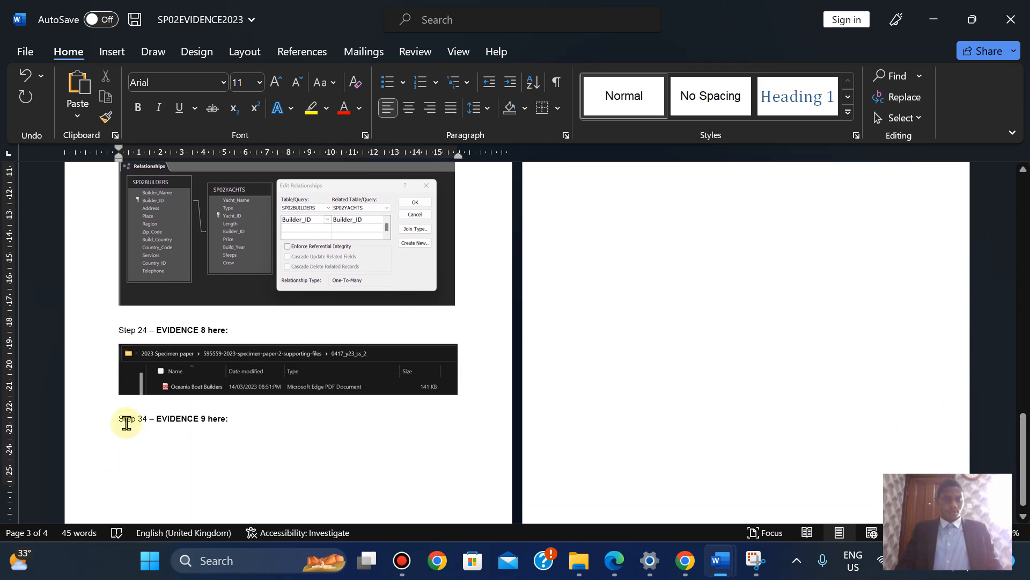
key(ctrl+v)
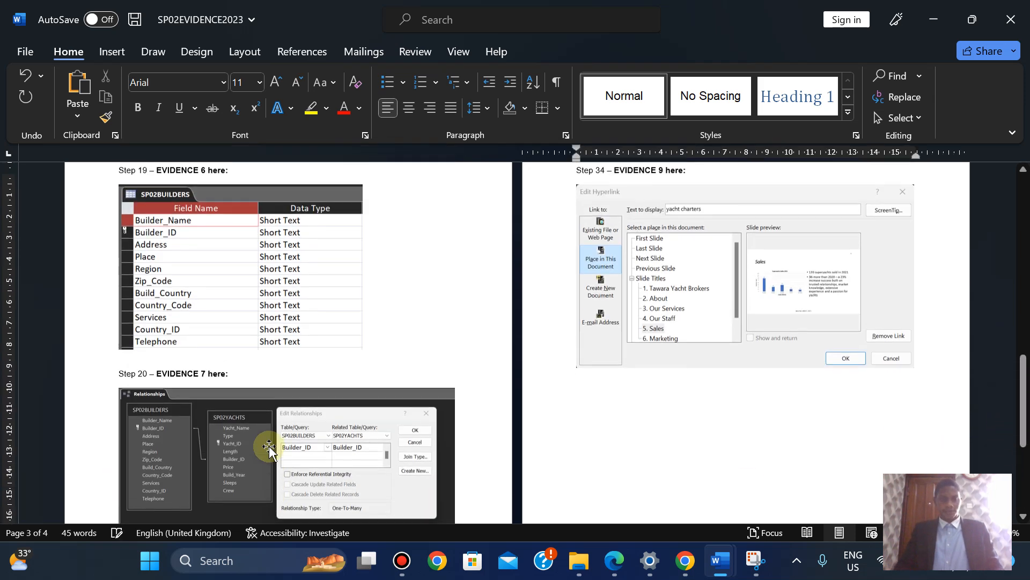
drag(1022, 363, 971, 263)
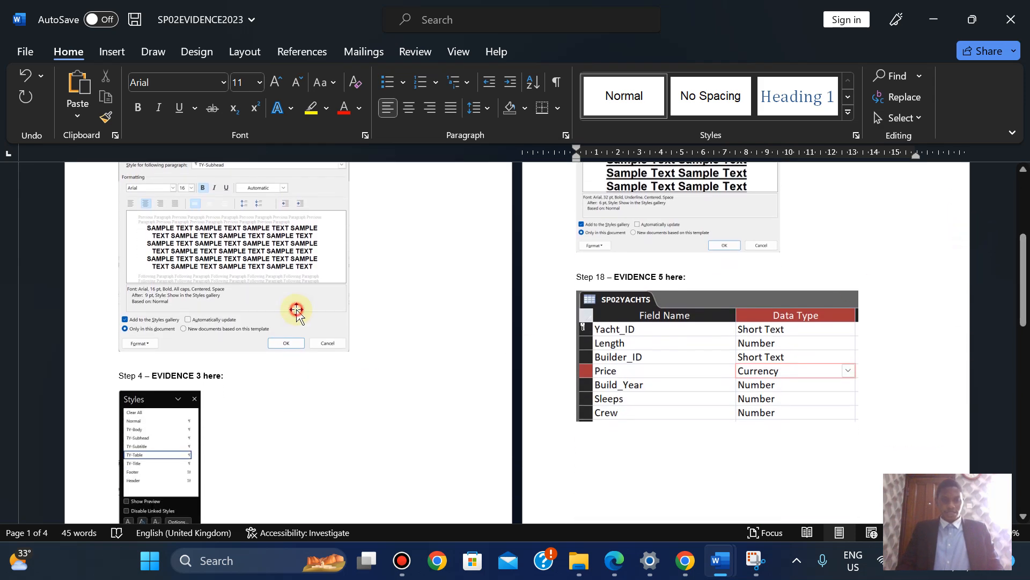
Enlarge the Step 3, Step 5 TY-Title and Step 18 SP02YACHTS screenshots
click(296, 312)
mouse_move(346, 352)
mouse_down()
mouse_move(378, 375)
mouse_move(344, 351)
mouse_up()
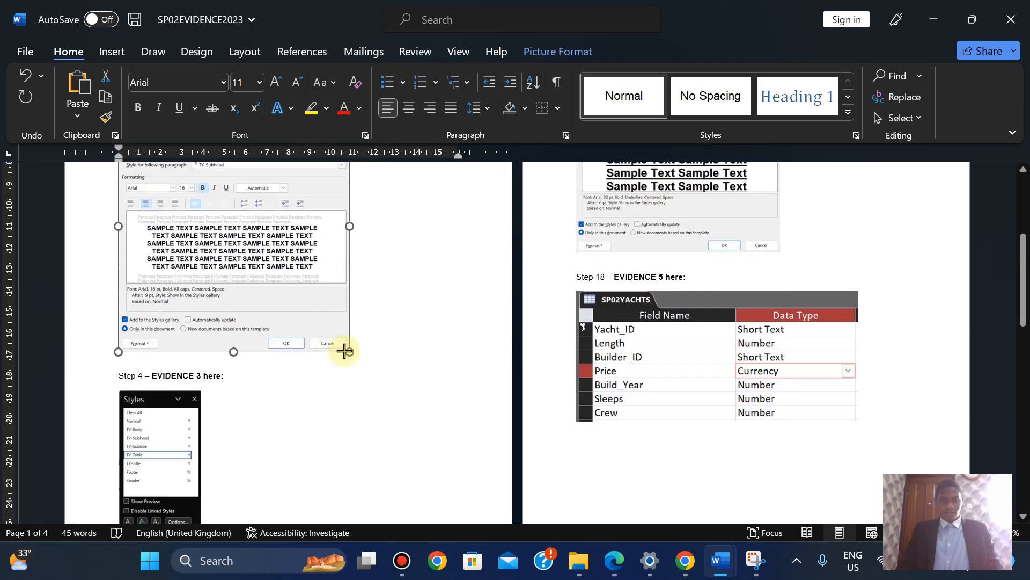
drag(1024, 295, 1018, 223)
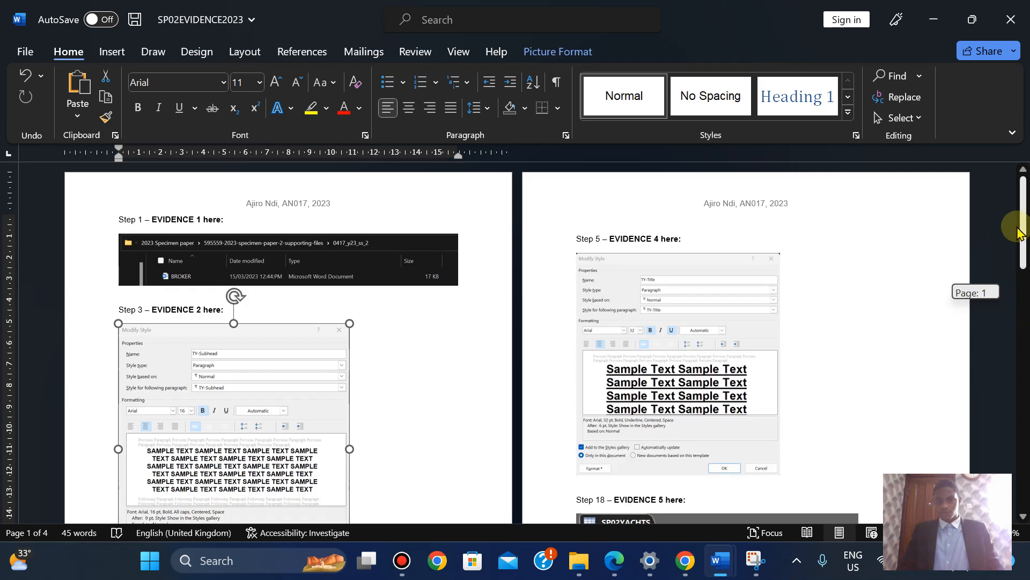
click(717, 439)
drag(780, 475, 818, 500)
drag(1022, 222, 1023, 298)
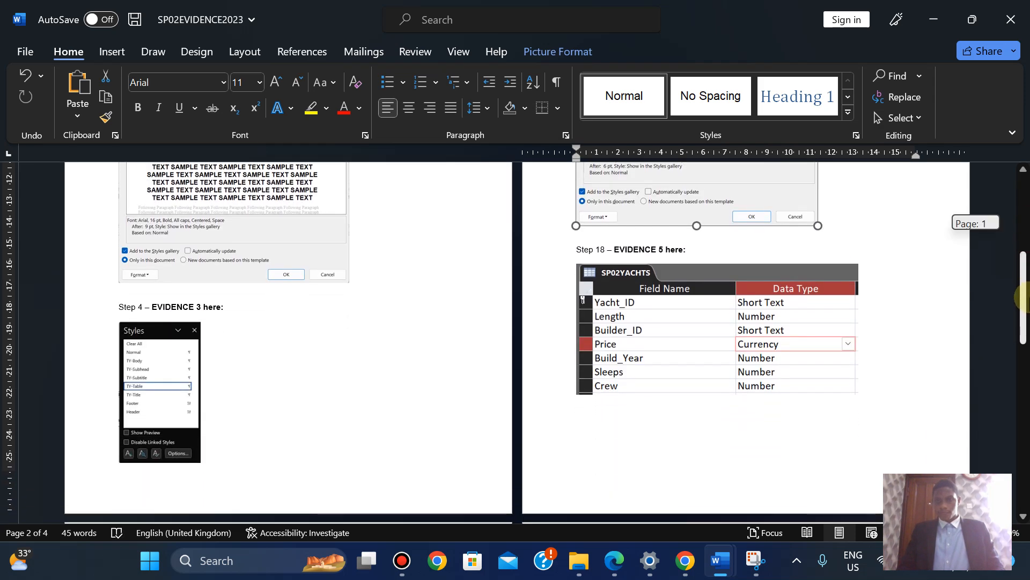
click(831, 322)
drag(859, 396, 885, 414)
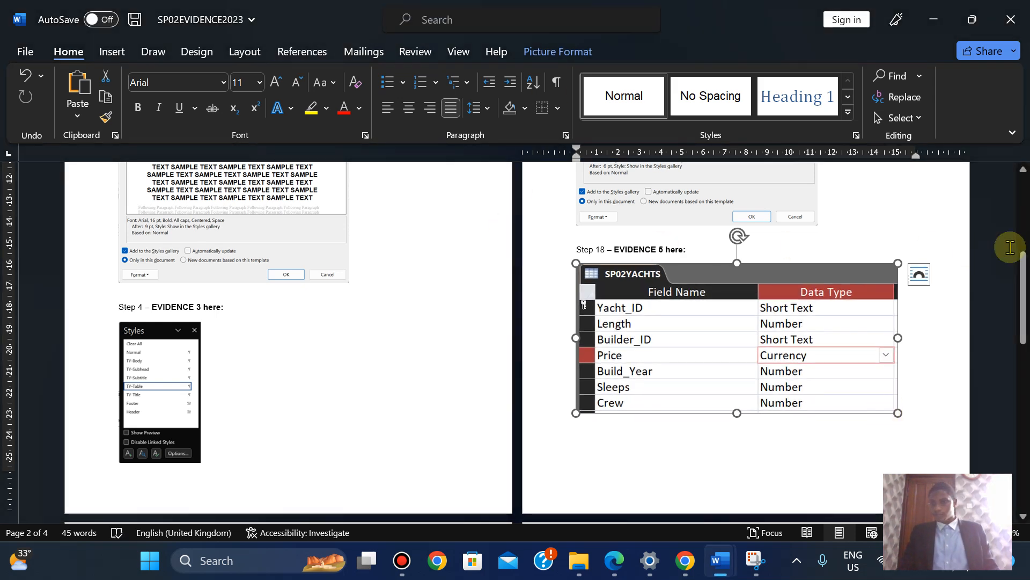
drag(1022, 279, 1009, 149)
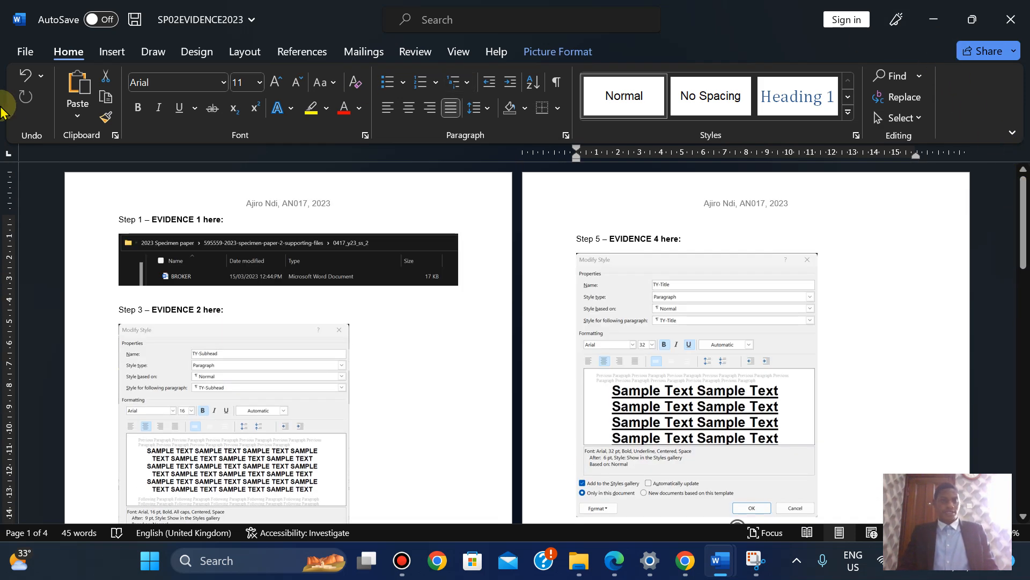
Save SP02EVIDENCE2023 and minimise it to return to BROKER
click(21, 52)
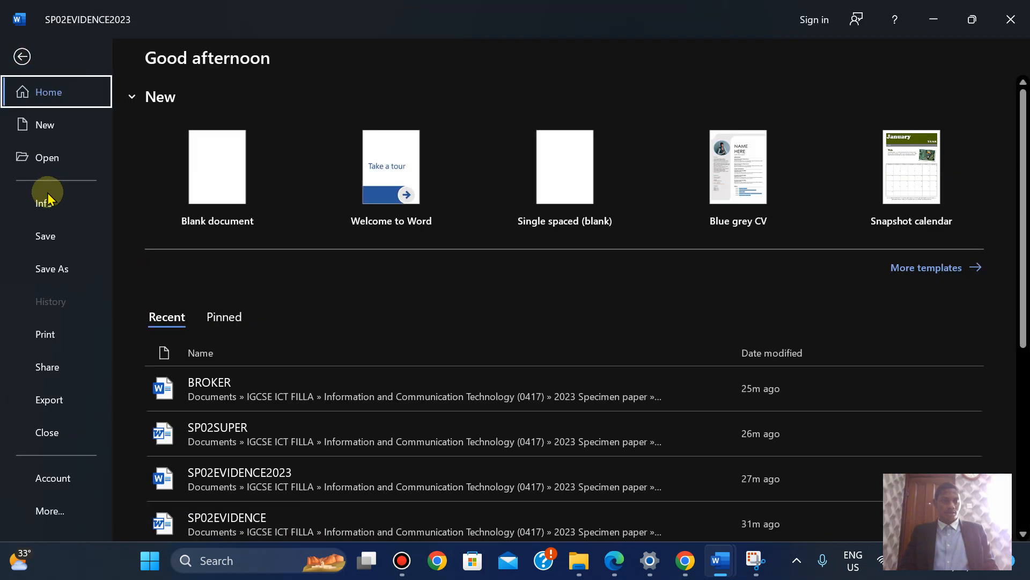
click(43, 235)
click(934, 16)
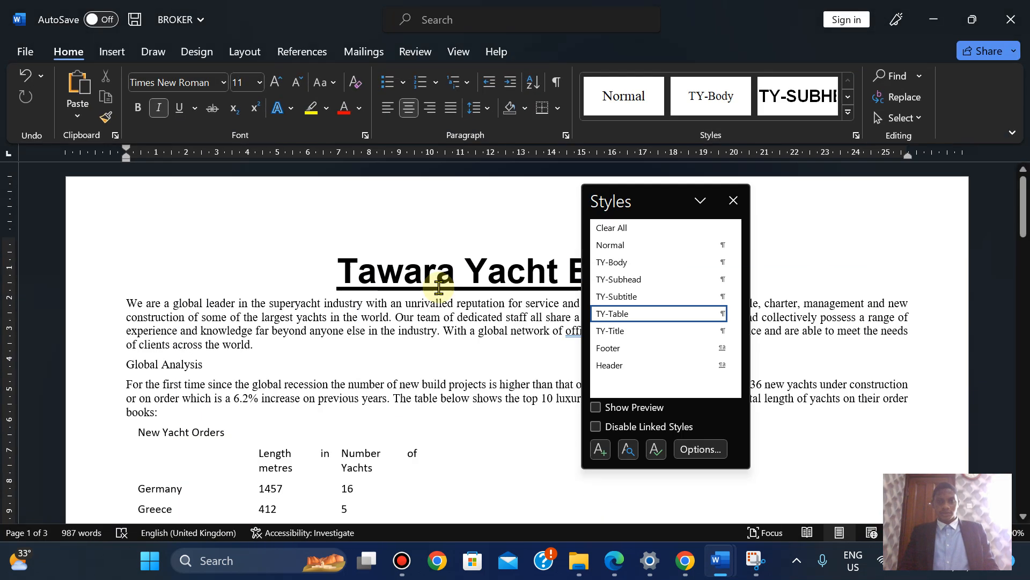
Copy question 6's text 'Draft report by: and add your name' from the exam paper PDF
click(614, 569)
scroll(615, 573, down, 3)
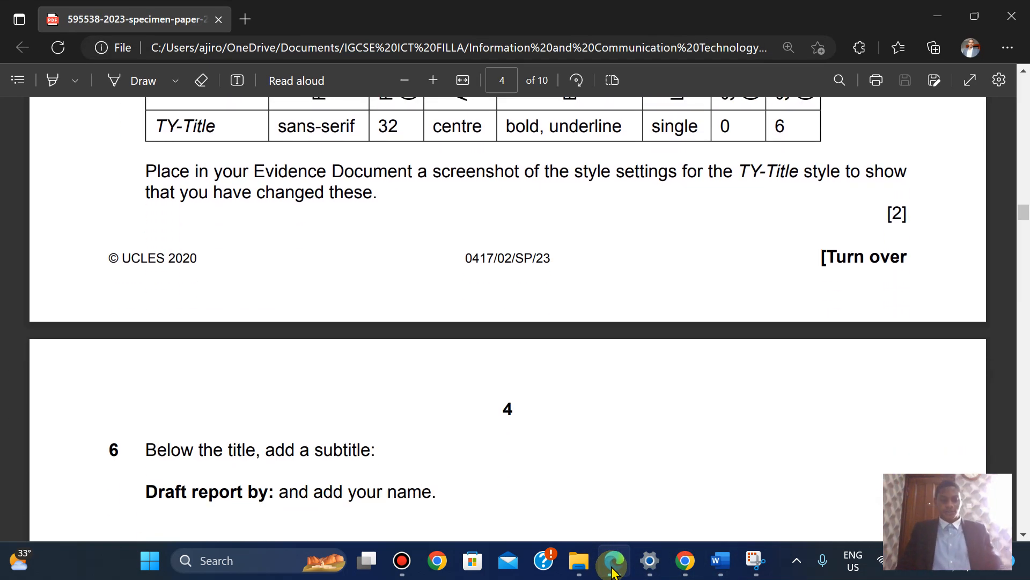
key(Down)
key(Down)
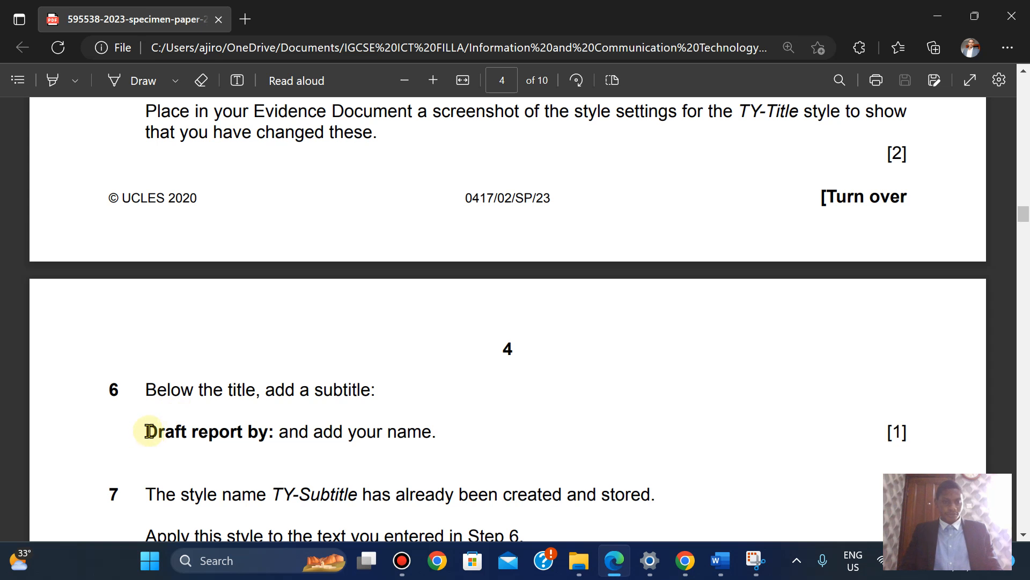
drag(146, 431, 429, 433)
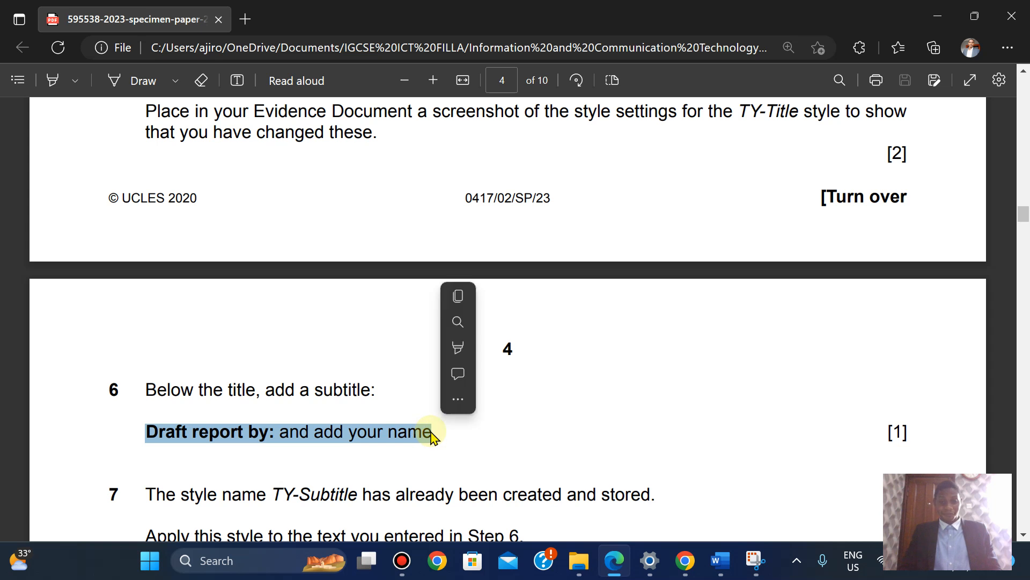
click(459, 294)
mouse_move(720, 561)
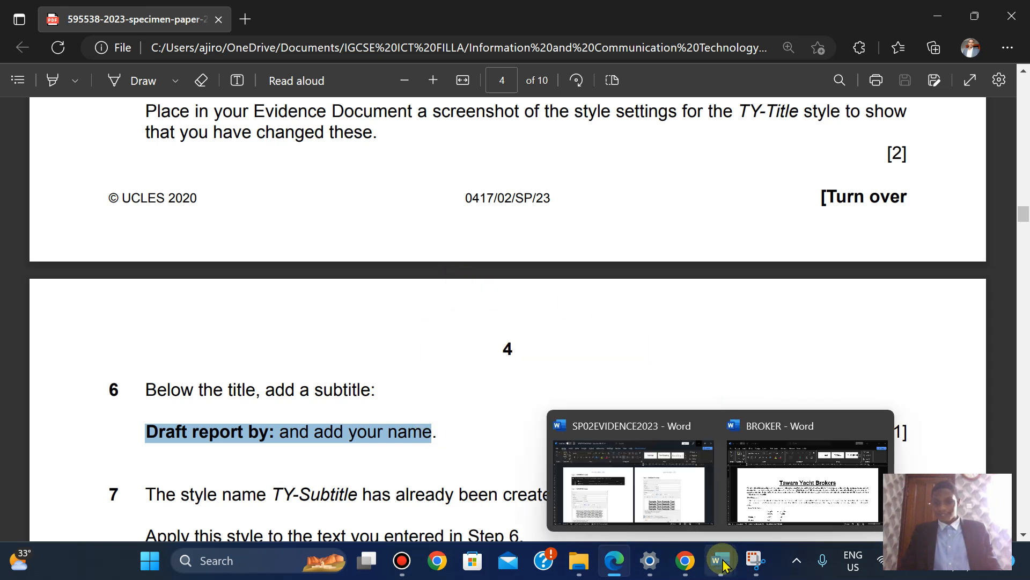
click(805, 460)
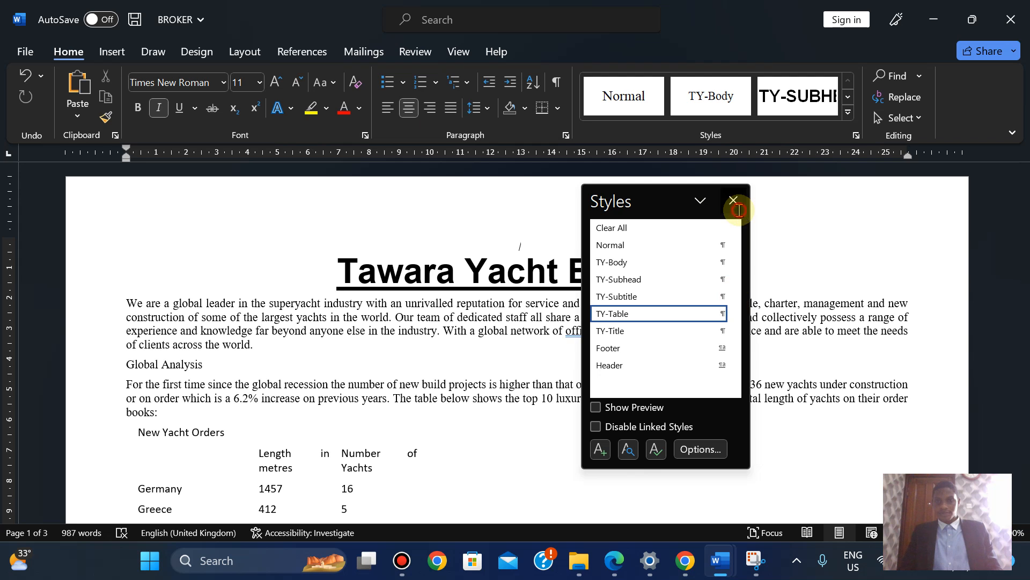
Paste 'Draft report by:' under the title and replace the placeholder with the candidate's name
click(734, 201)
click(706, 272)
key(Return)
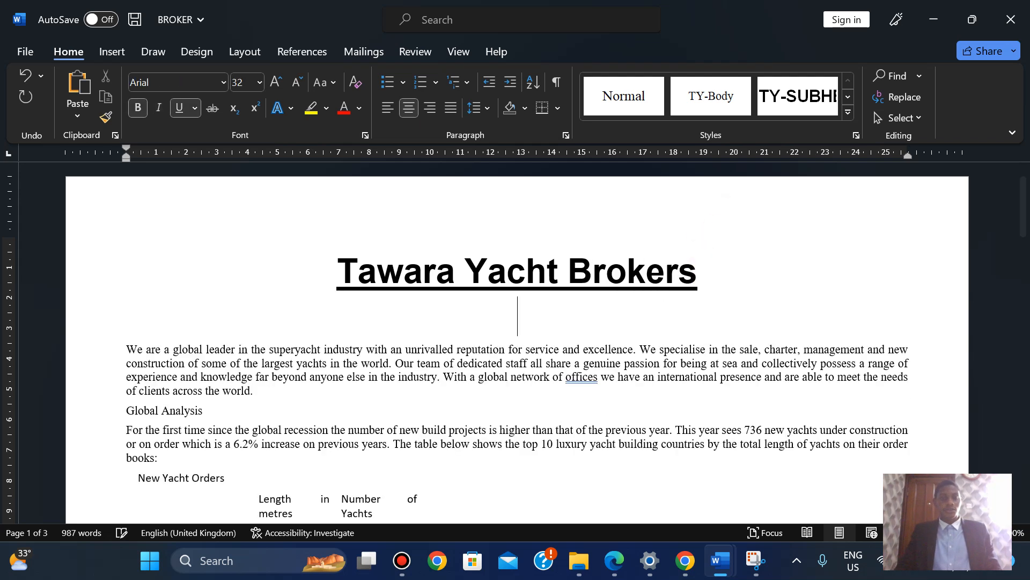
key(ctrl+v)
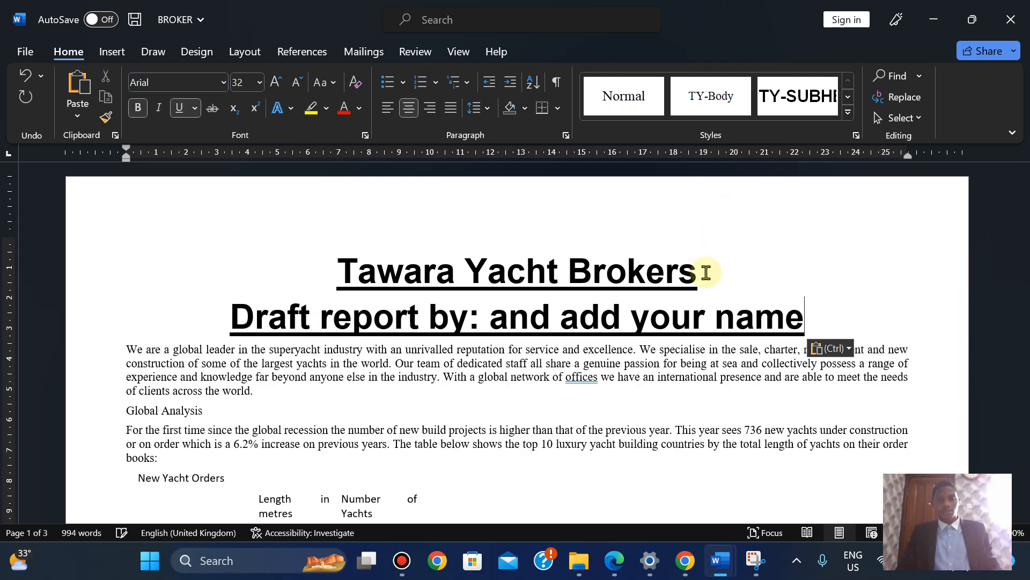
drag(499, 319, 786, 319)
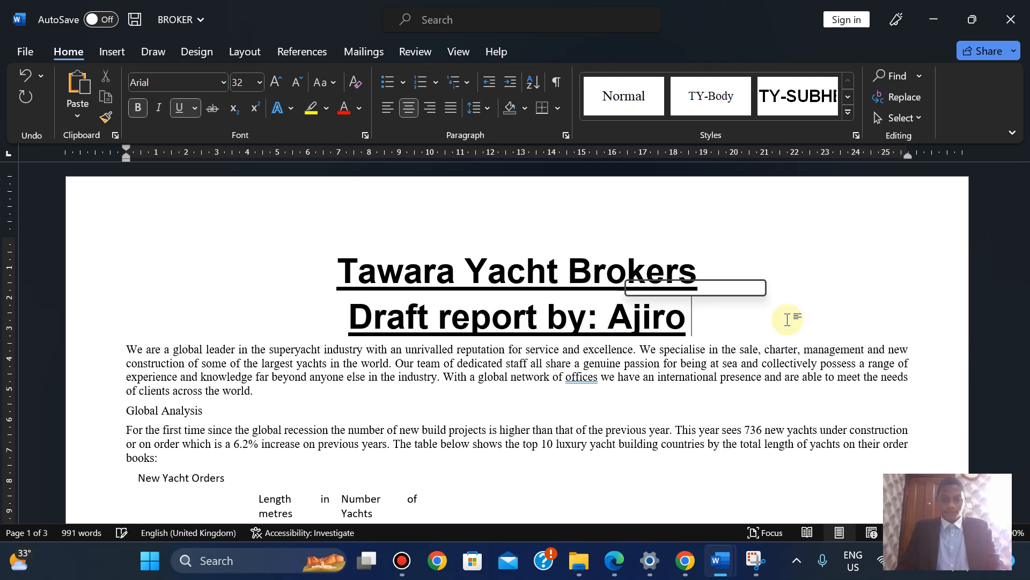
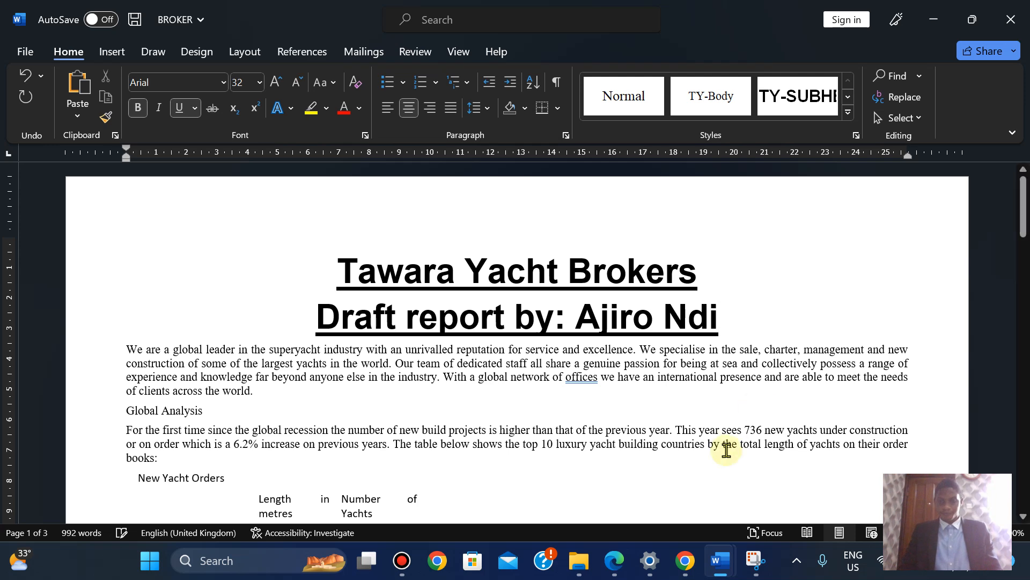
click(618, 561)
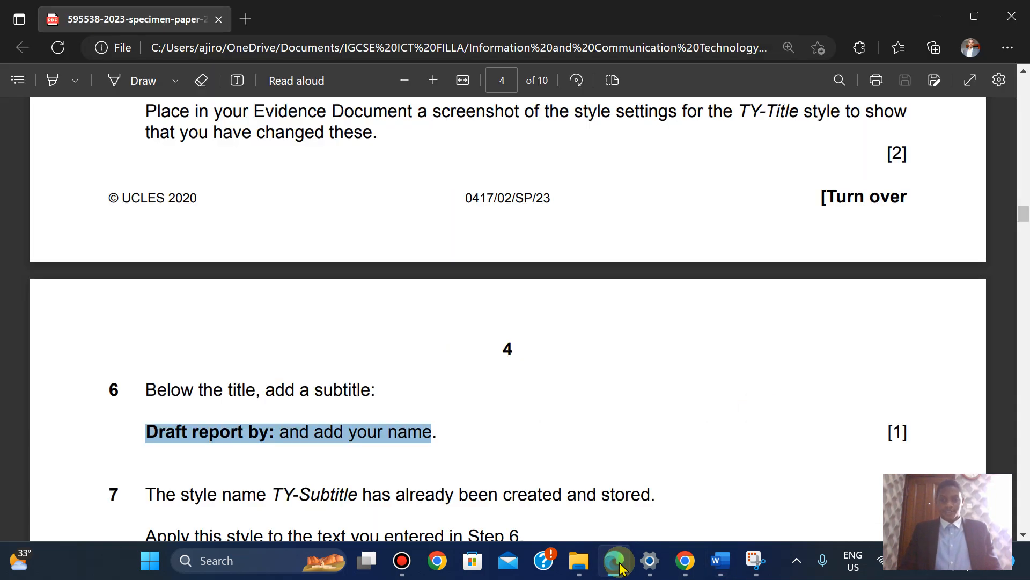
click(617, 562)
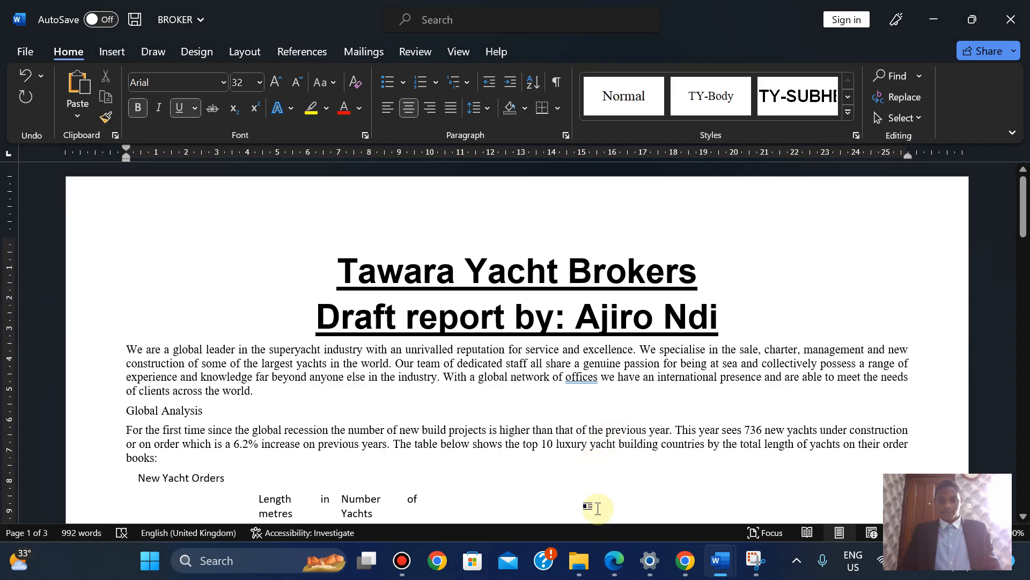
click(616, 560)
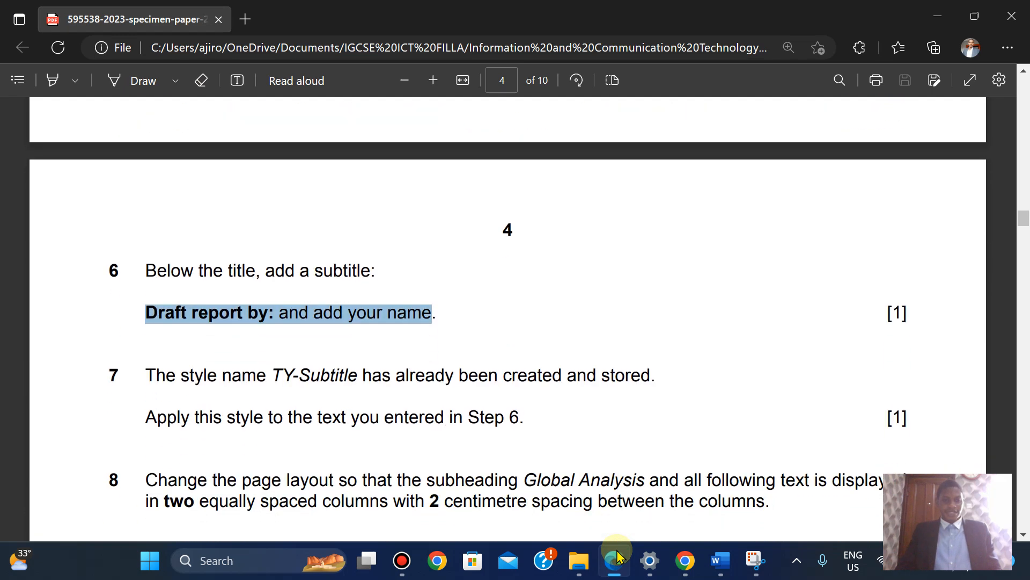
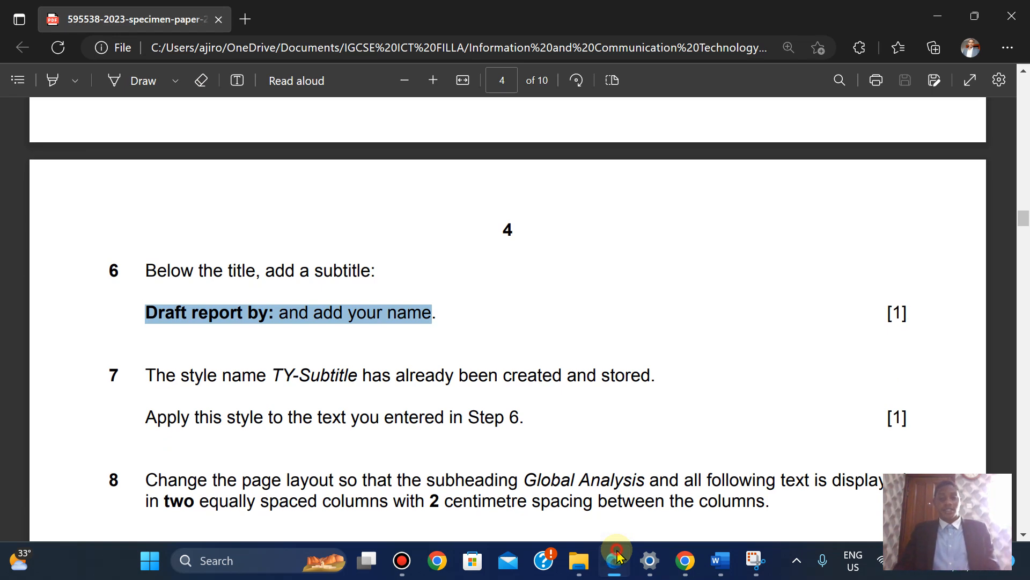
Apply the TY-Subtitle style to the 'Draft report by' line, then return to the exam paper
click(617, 561)
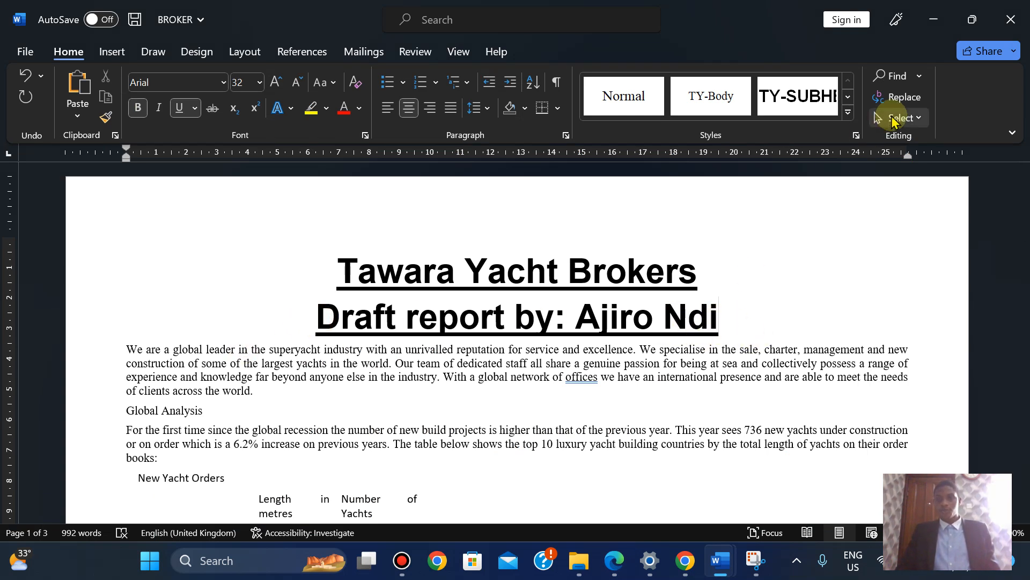
click(856, 137)
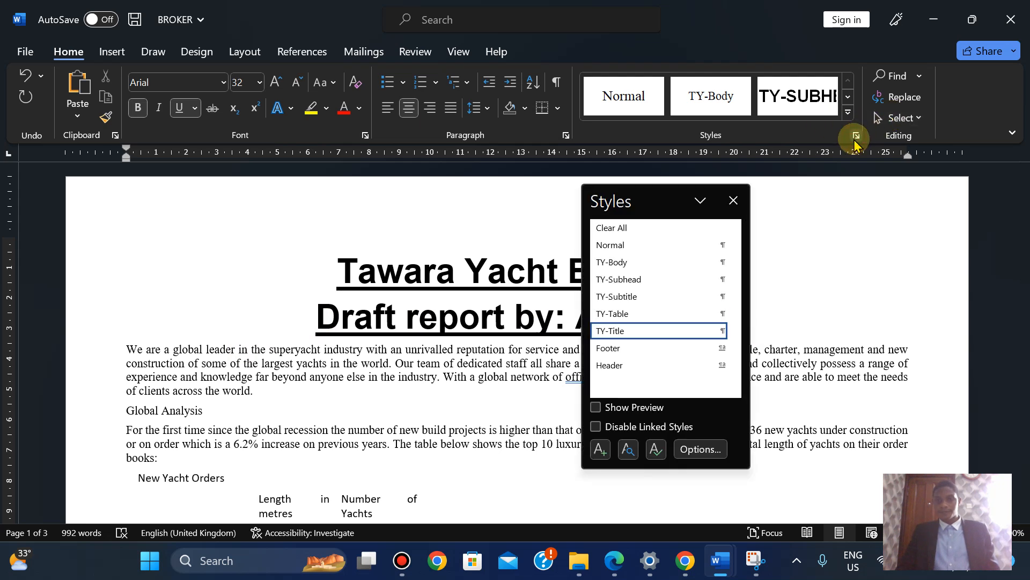
click(678, 305)
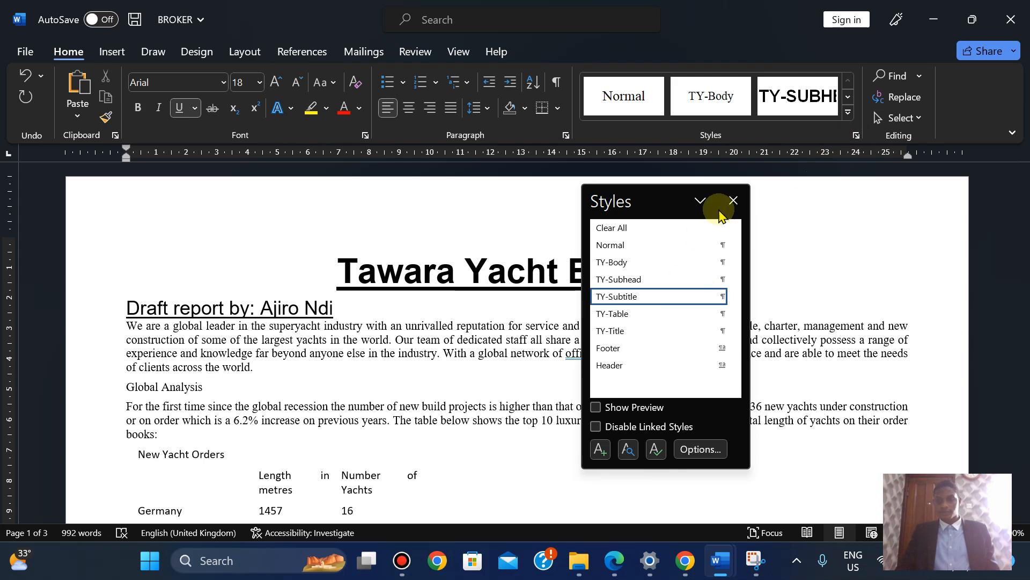
click(733, 201)
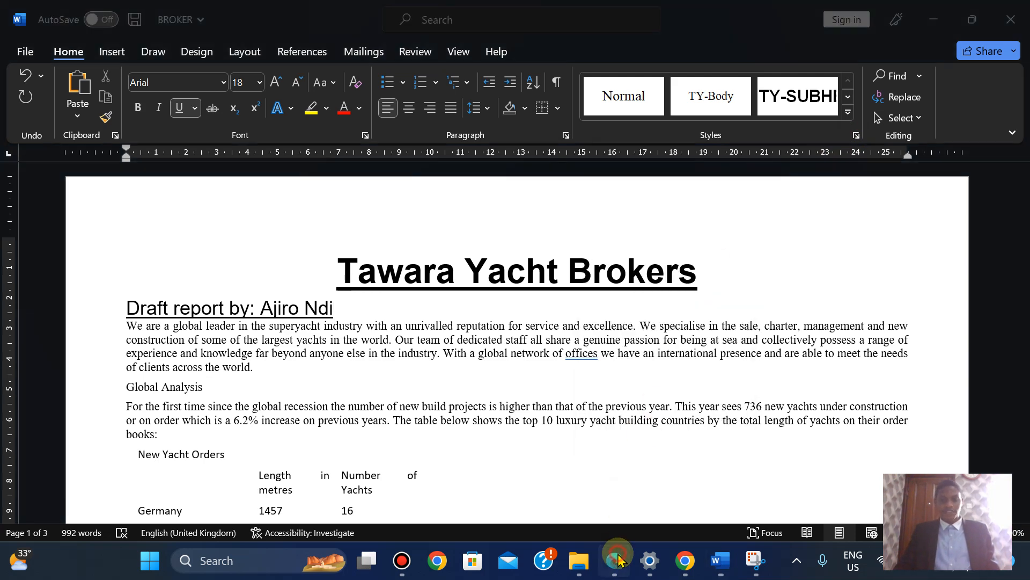
click(615, 561)
key(Down)
key(Down)
key(Down)
key(Down)
key(Down)
key(Down)
key(Down)
key(Down)
key(Down)
key(Down)
key(Down)
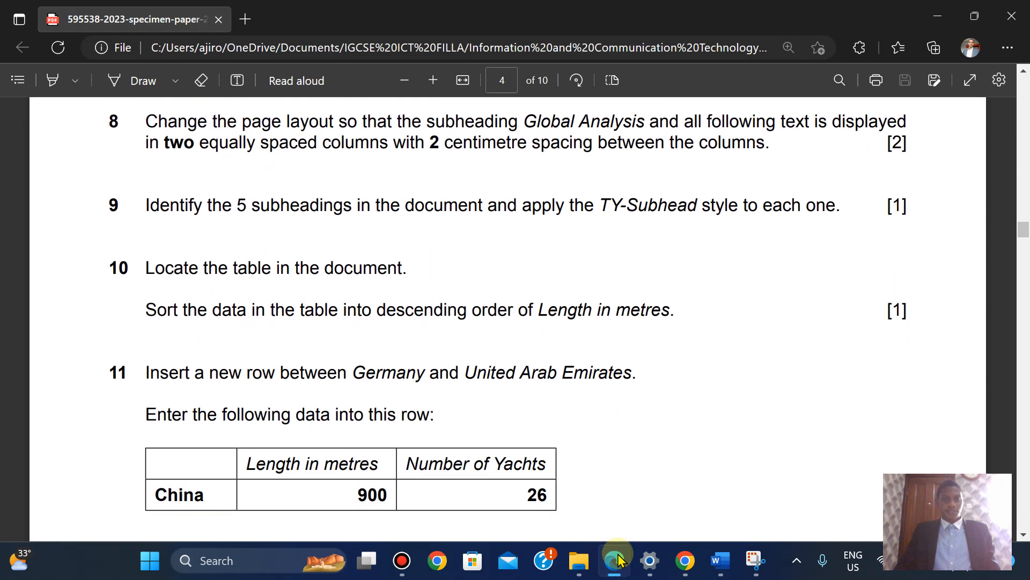
Read question 8: two equal columns 2 cm apart from Global Analysis onward
key(Up)
key(Up)
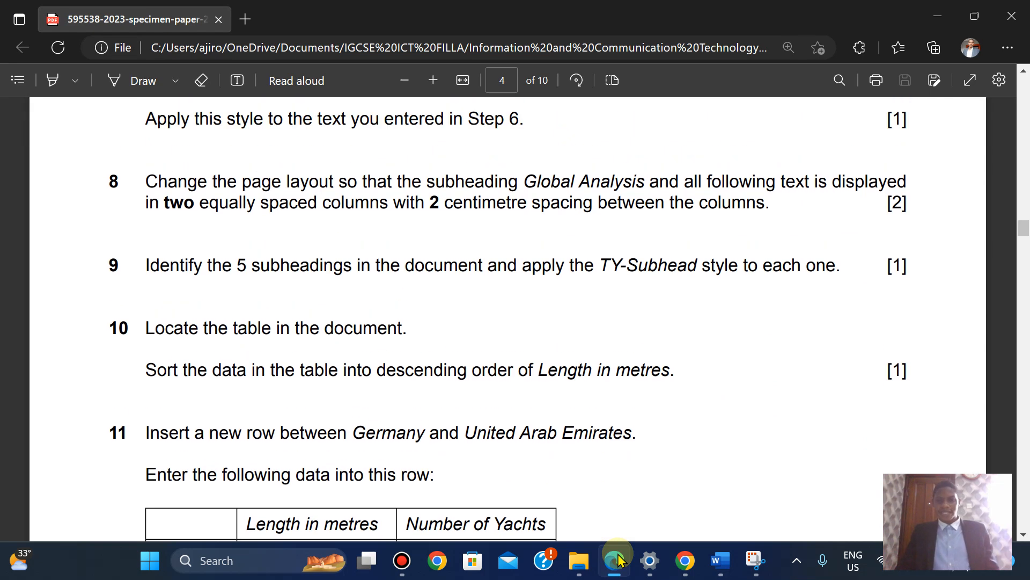
click(617, 559)
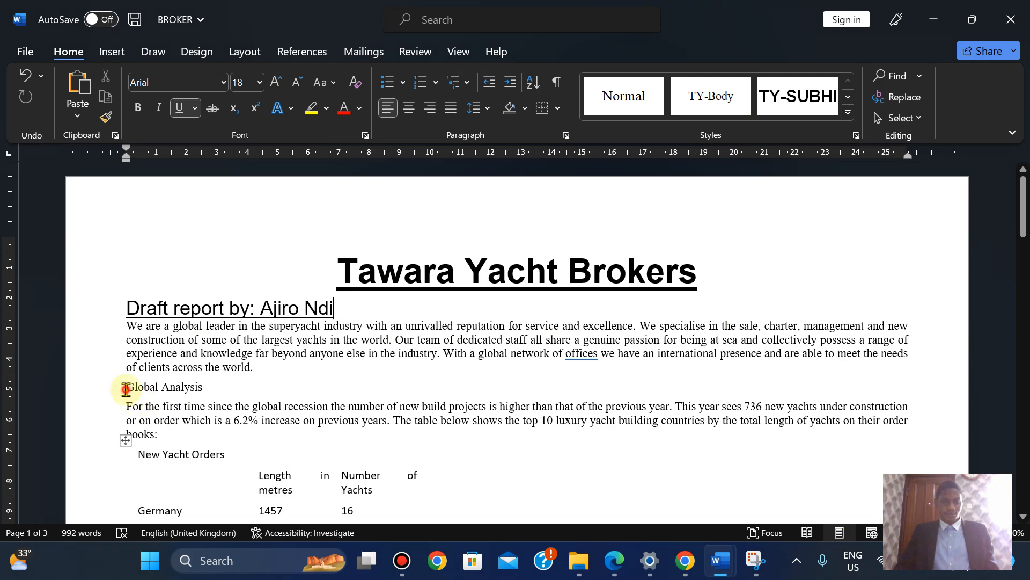
click(617, 564)
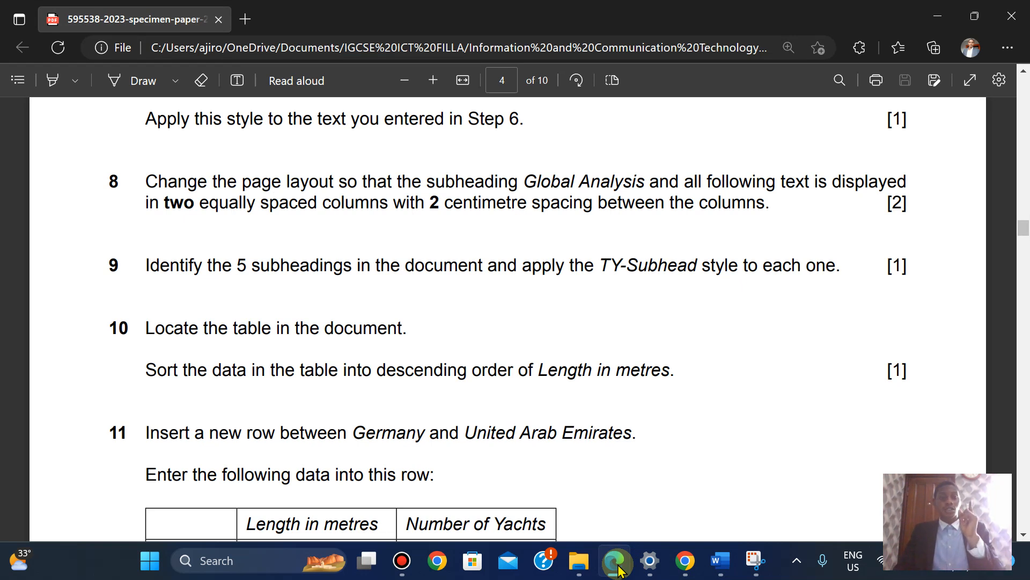
Select the report text from Global Analysis to the end
click(617, 566)
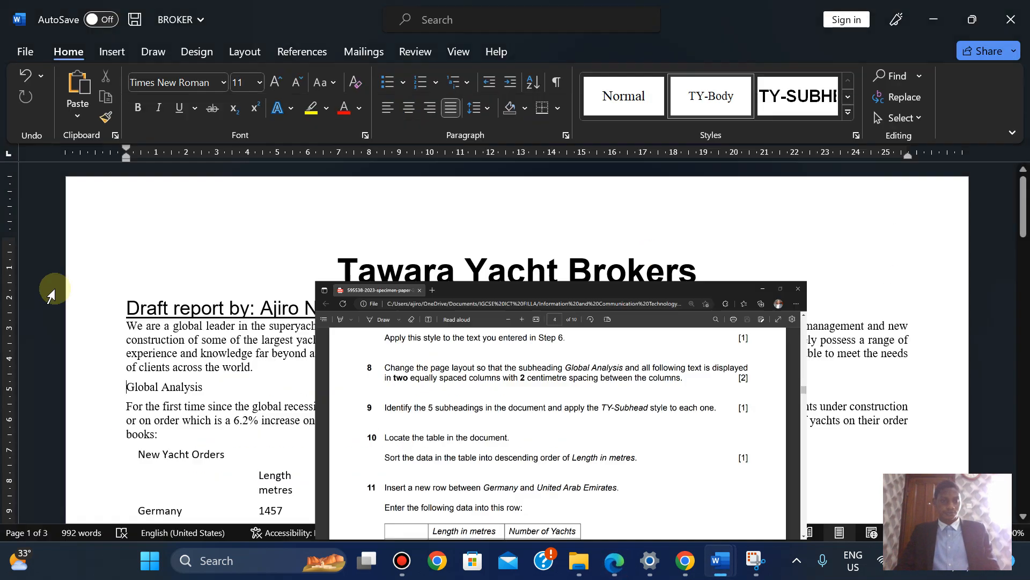
click(130, 391)
scroll(473, 189, down, 20)
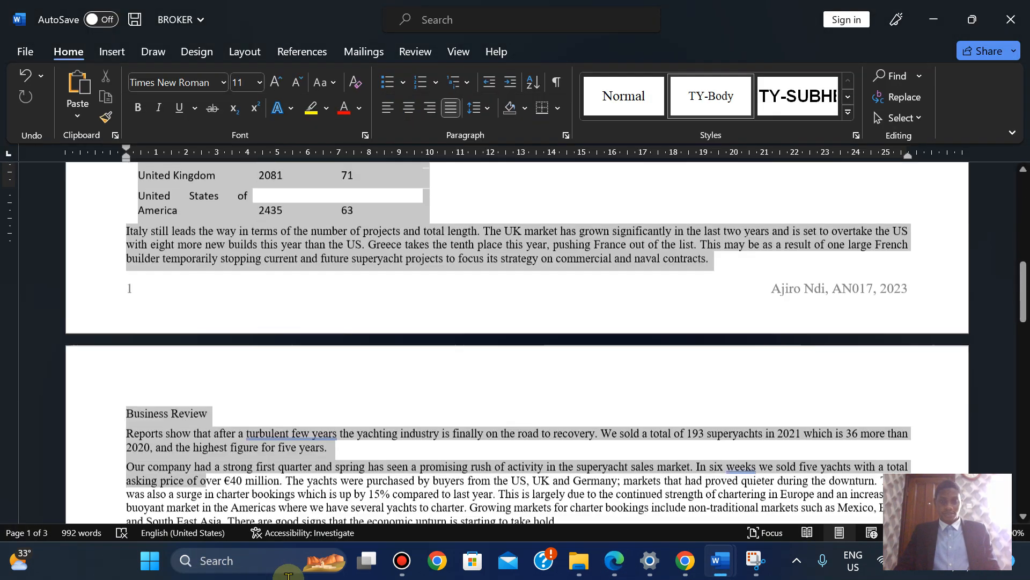
scroll(473, 189, up, 15)
shift+click(507, 366)
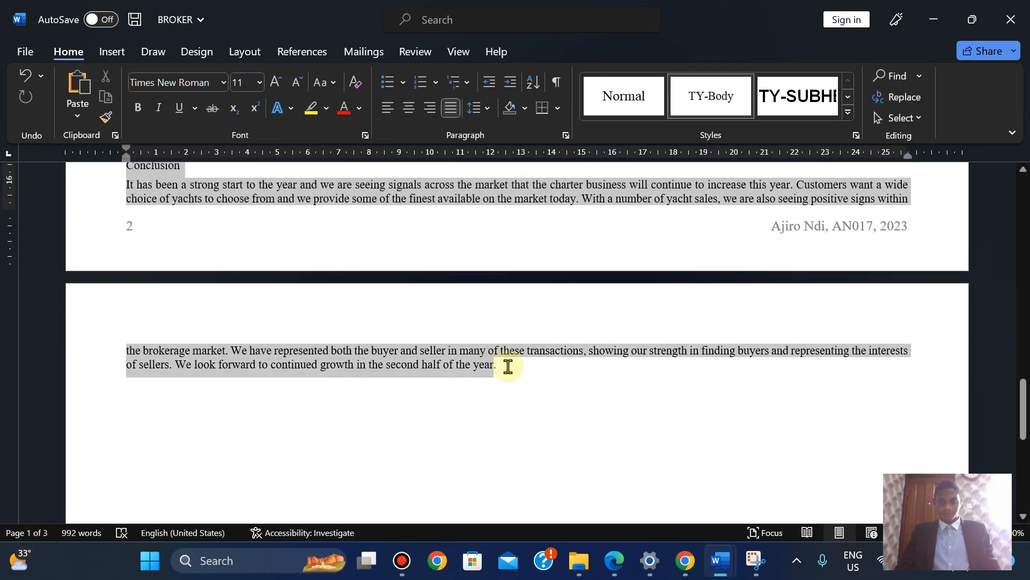
Format the selection as Two columns with 2 cm spacing via More Columns
click(245, 53)
click(164, 107)
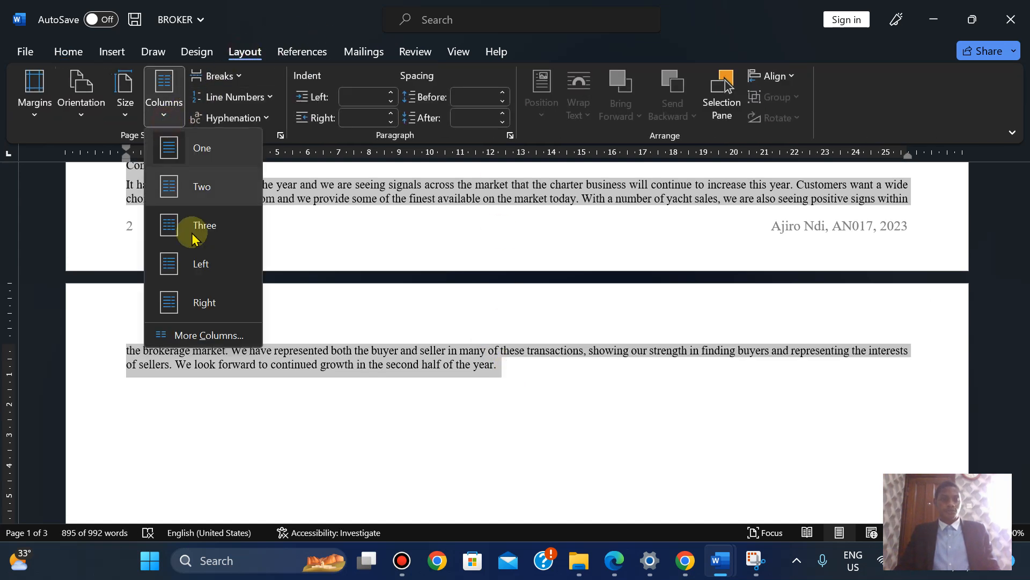
click(192, 336)
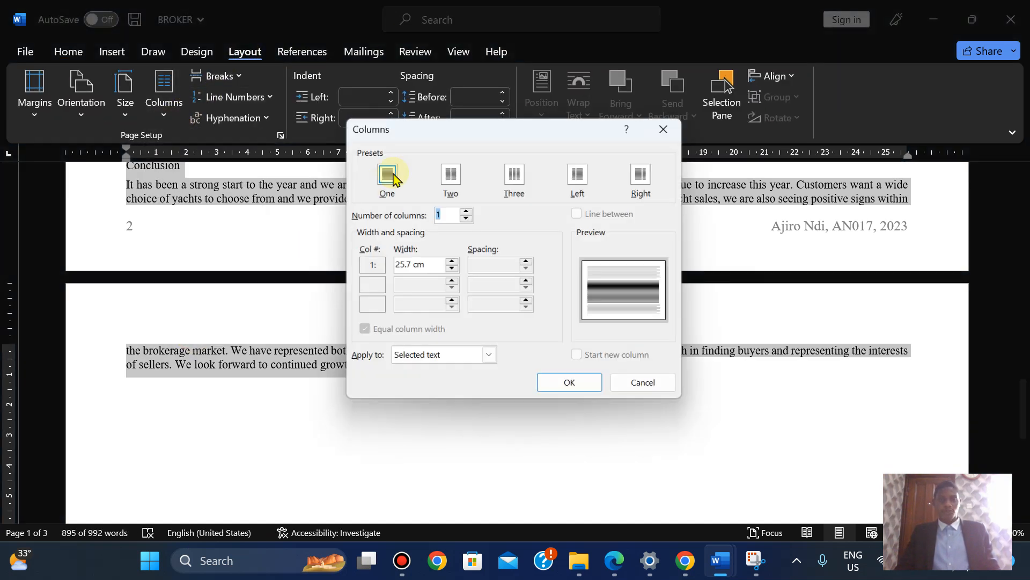
click(450, 174)
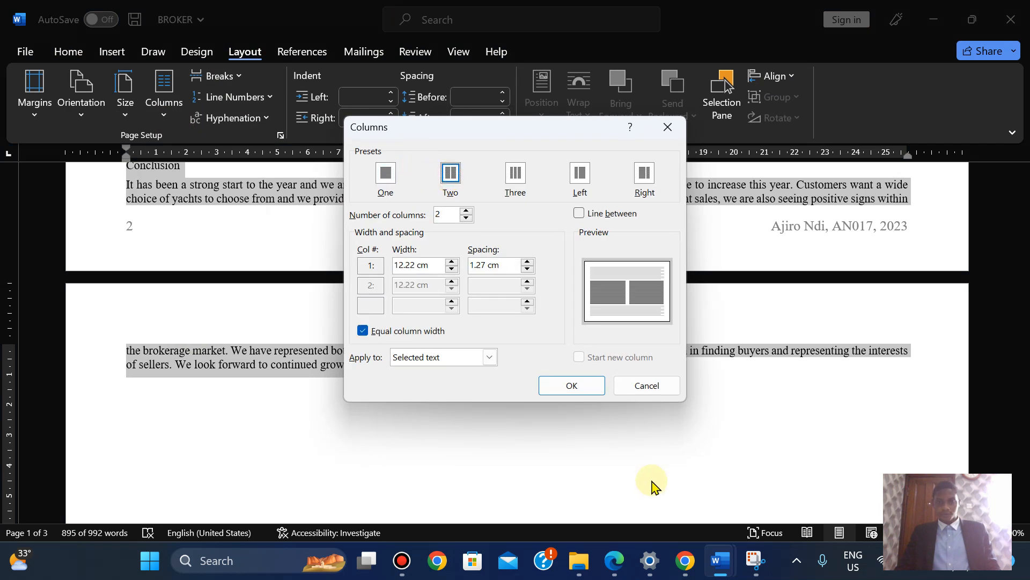
click(614, 562)
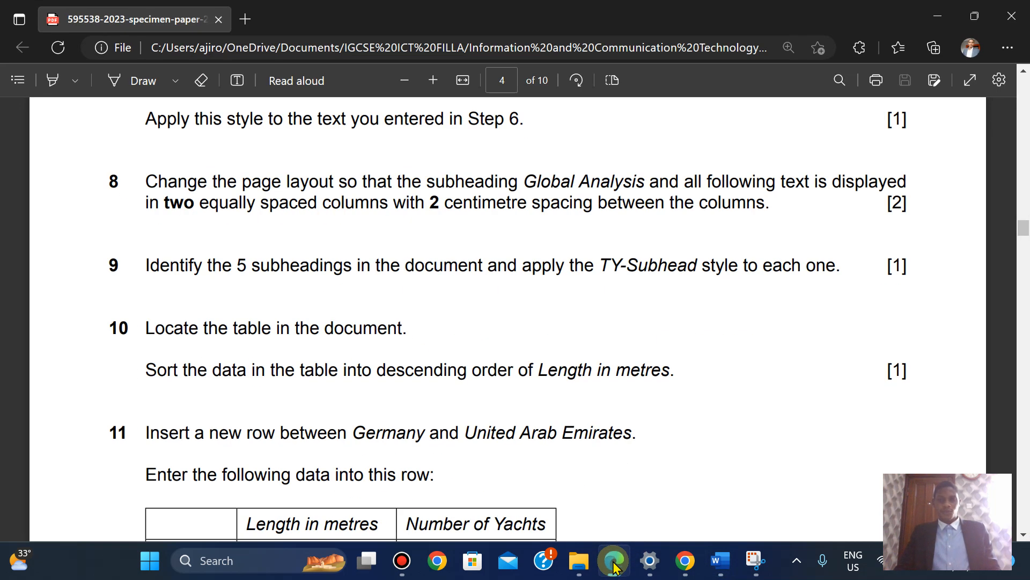
click(614, 561)
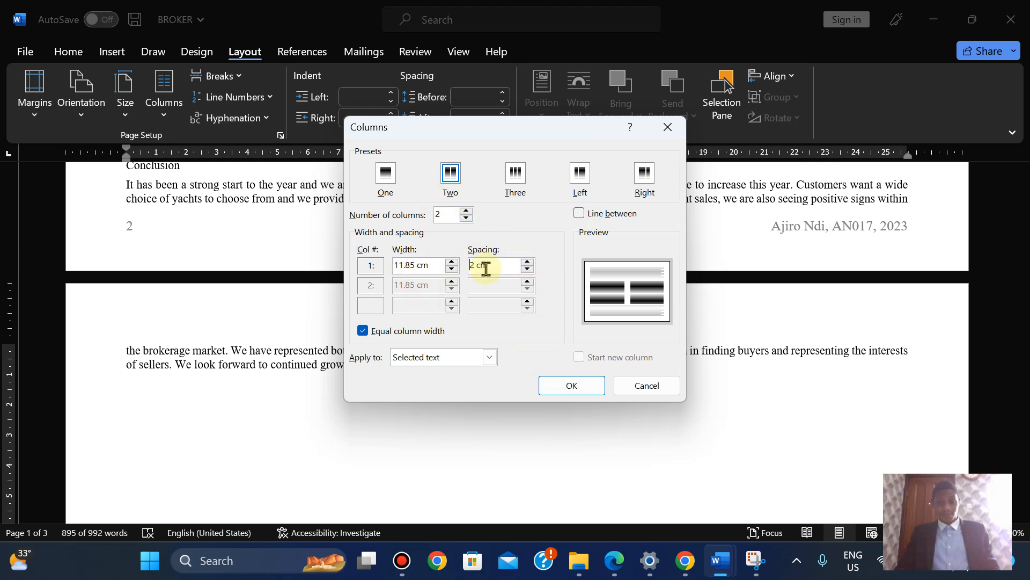
click(569, 385)
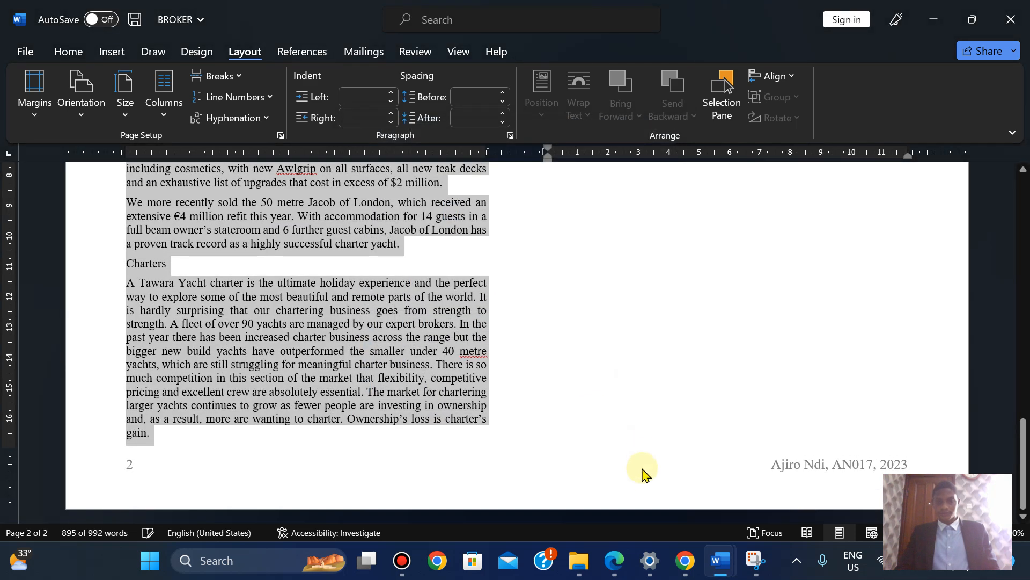
click(618, 568)
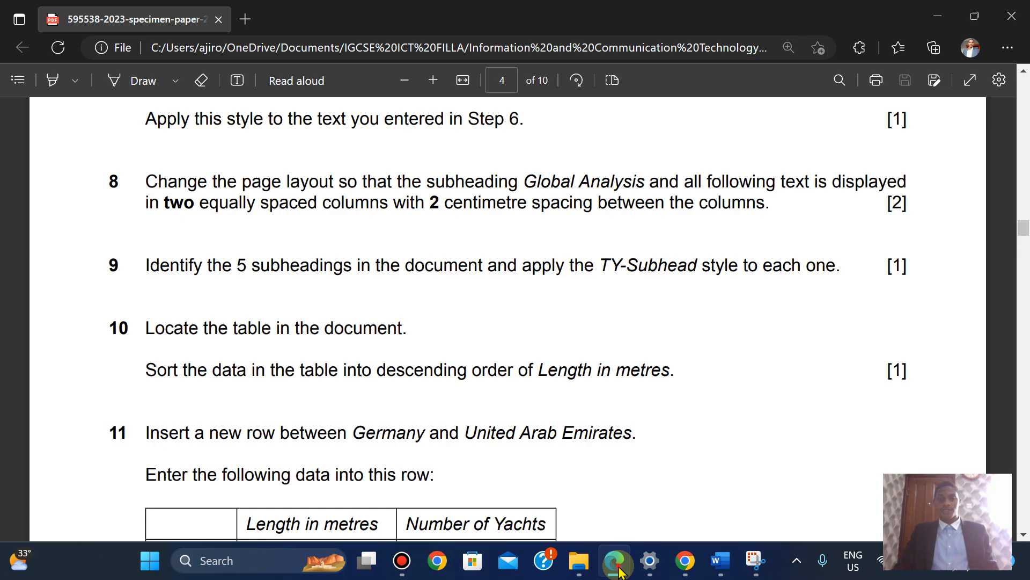
click(720, 561)
drag(1017, 453, 1010, 250)
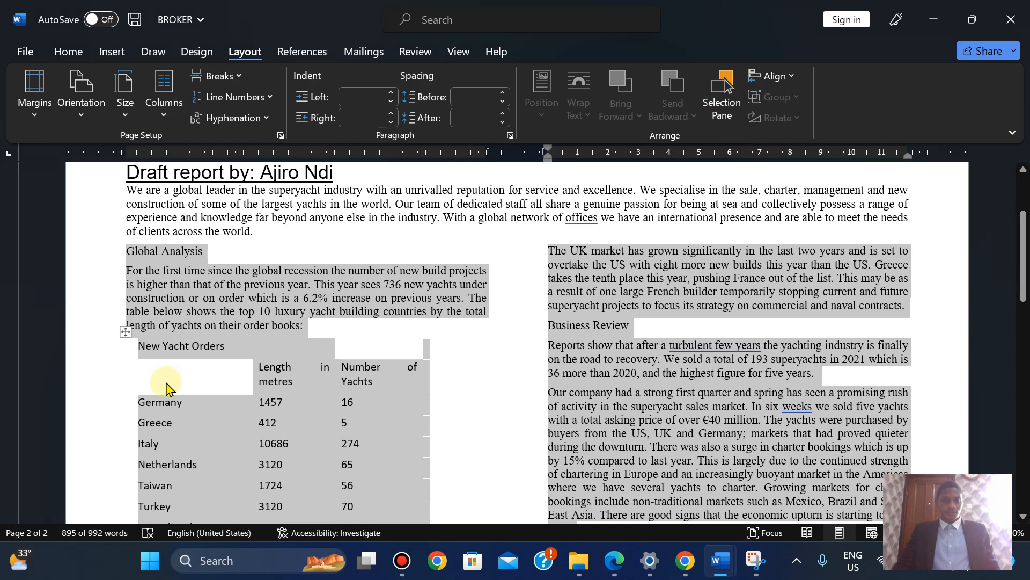
click(129, 251)
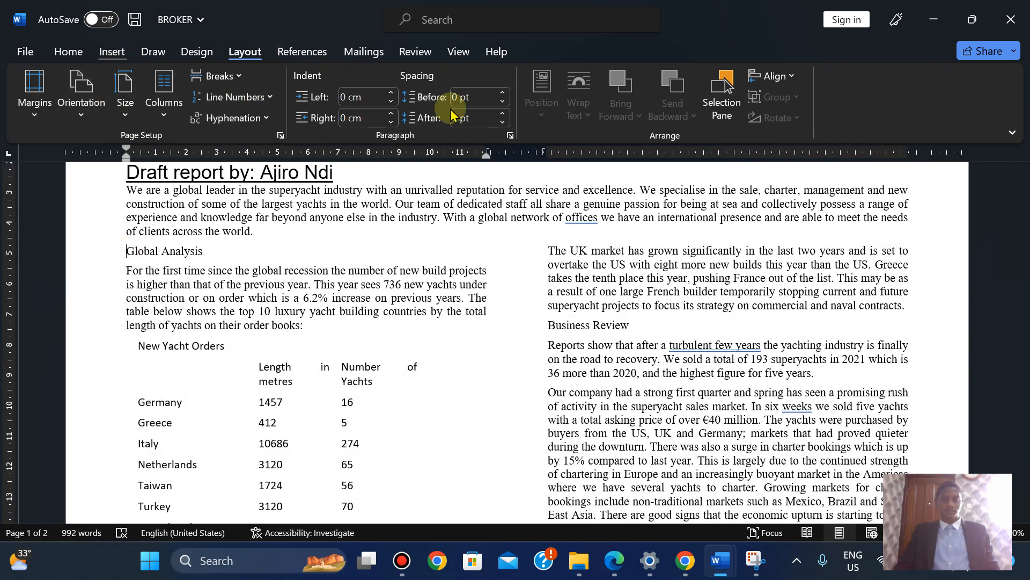
Apply TY-Subhead to the Global Analysis and Charters subheadings
click(67, 52)
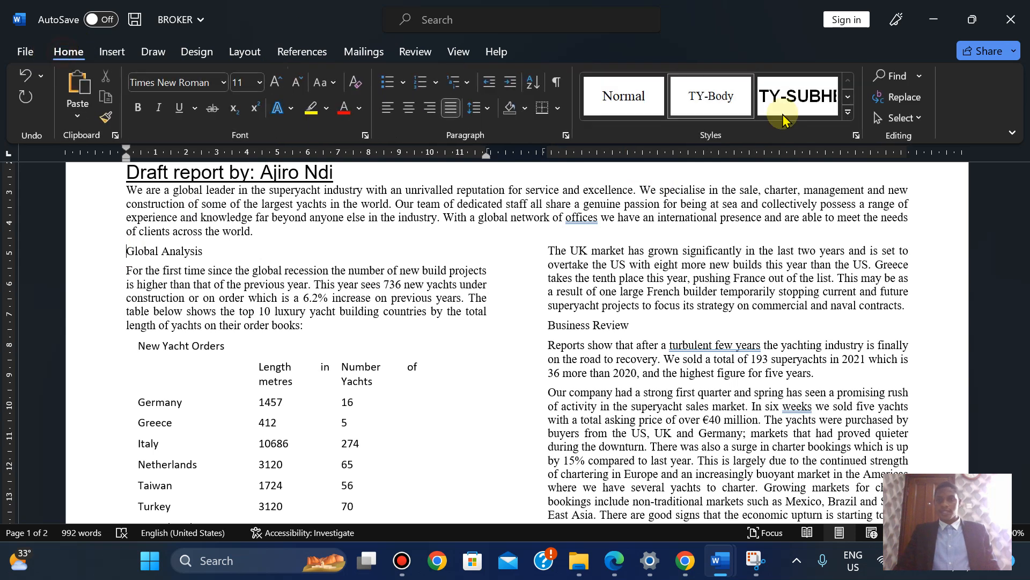
click(856, 136)
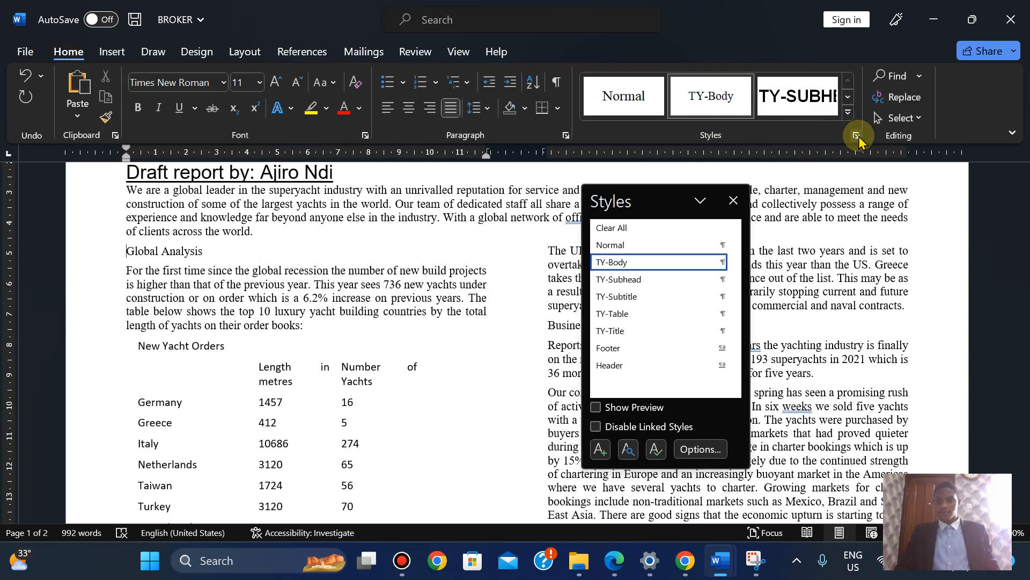
click(653, 281)
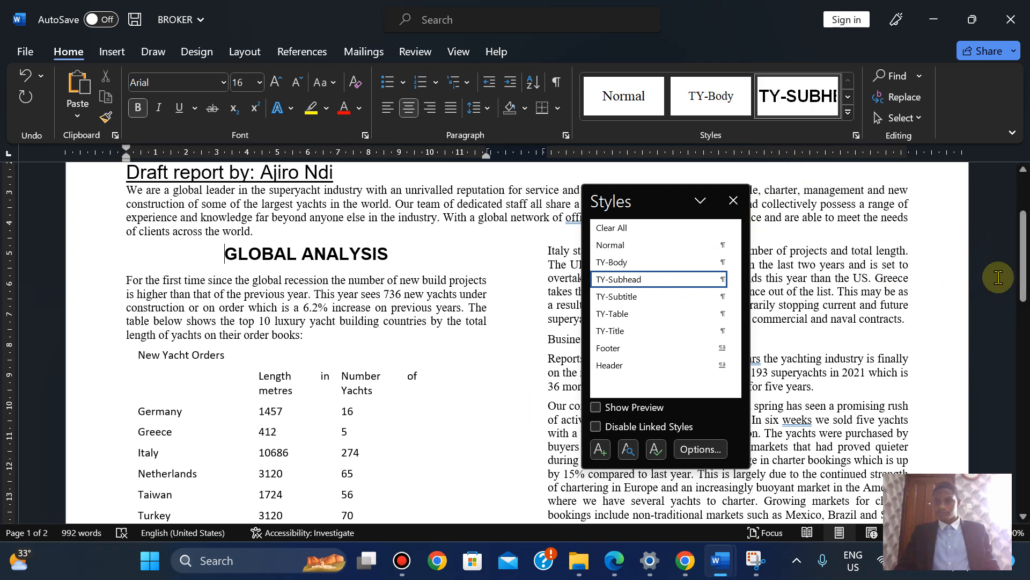
drag(1023, 268, 1014, 453)
click(126, 357)
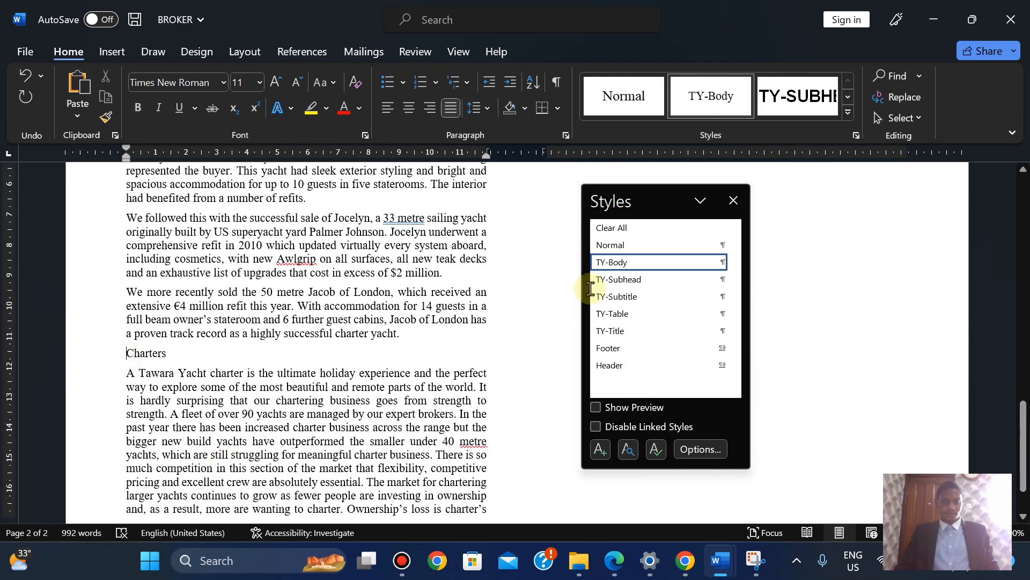
click(635, 283)
Apply TY-Subhead to the Conclusion and Business Review subheadings
drag(1026, 422, 1014, 382)
drag(665, 199, 254, 231)
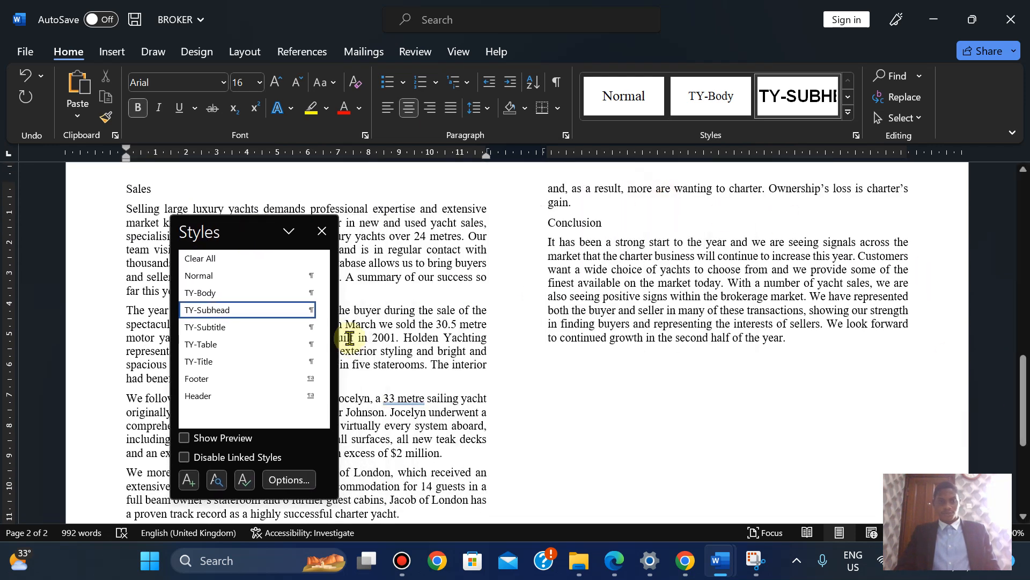
click(617, 226)
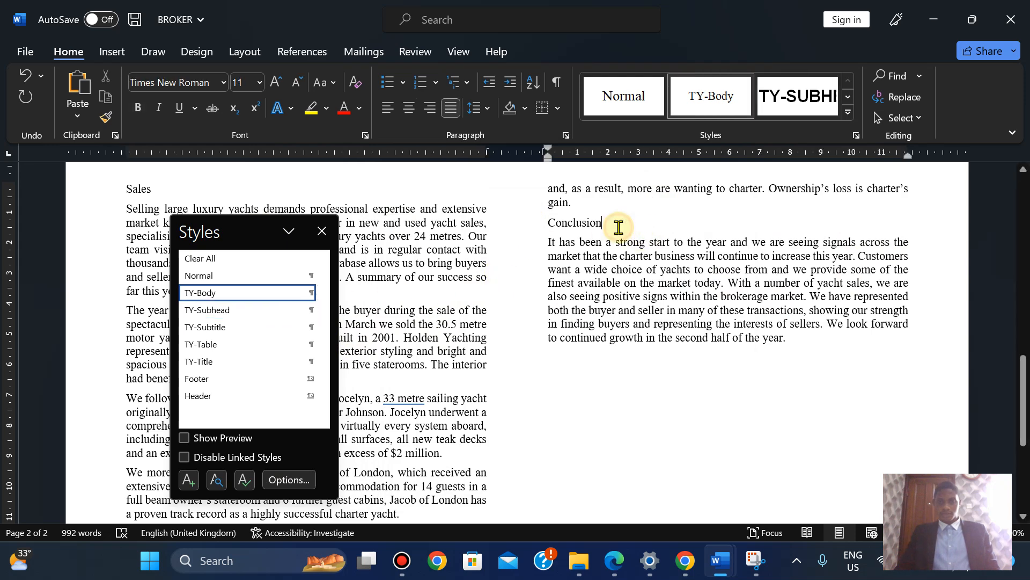
click(251, 317)
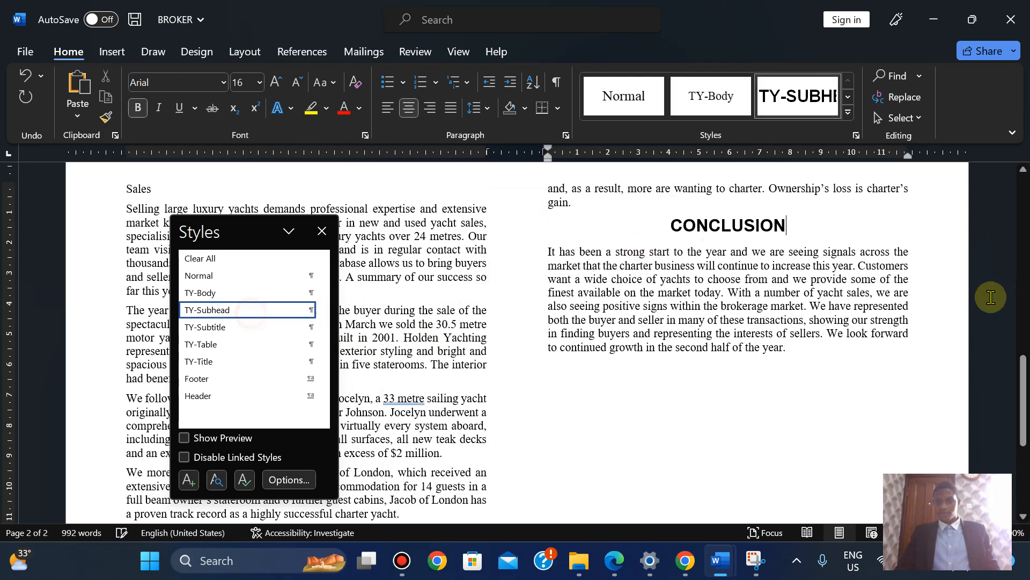
drag(1019, 376, 982, 249)
click(547, 324)
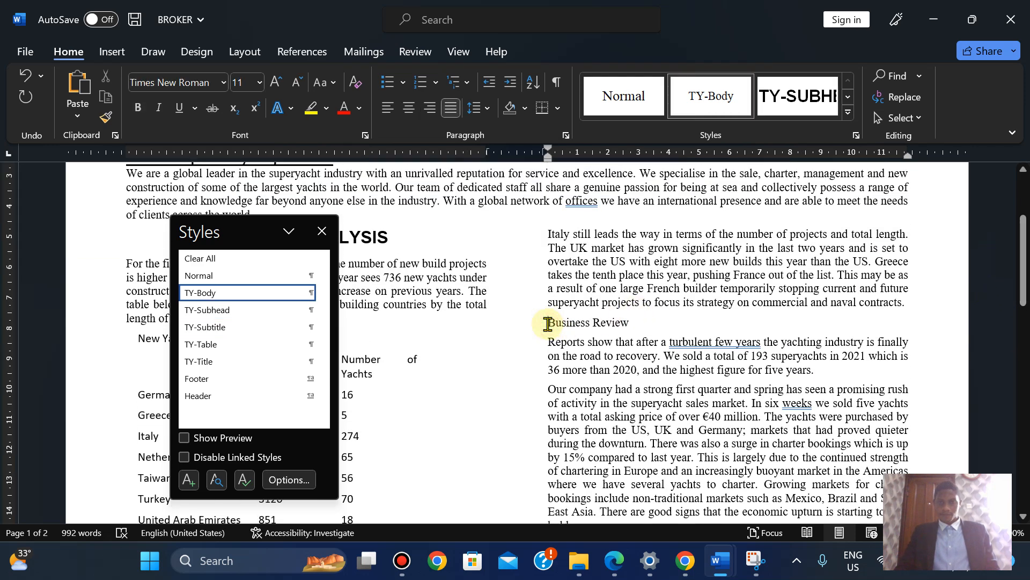
click(227, 311)
drag(1022, 287, 1023, 389)
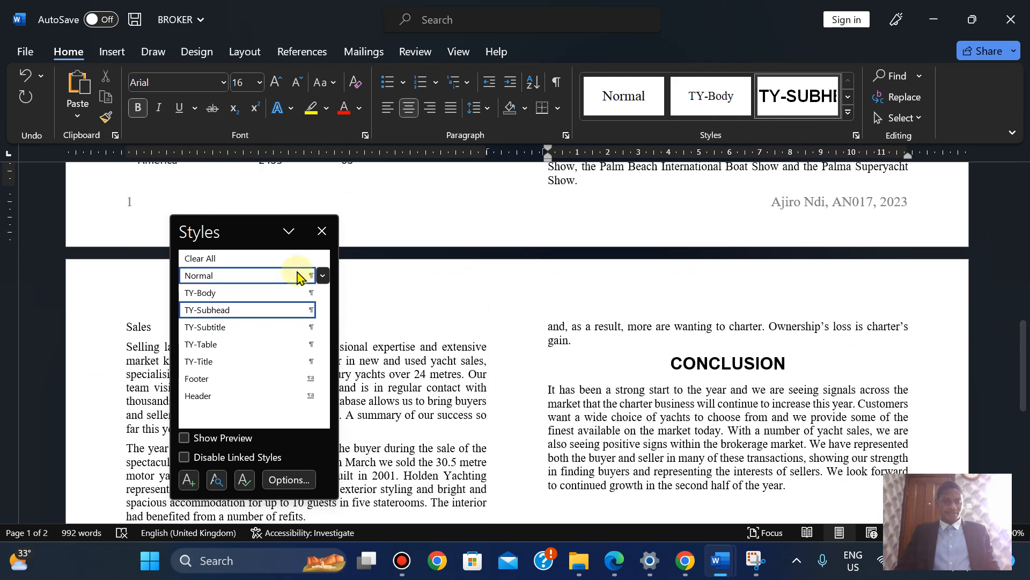
Apply TY-Subhead to the Sales subheading and close the Styles pane
drag(234, 230, 459, 252)
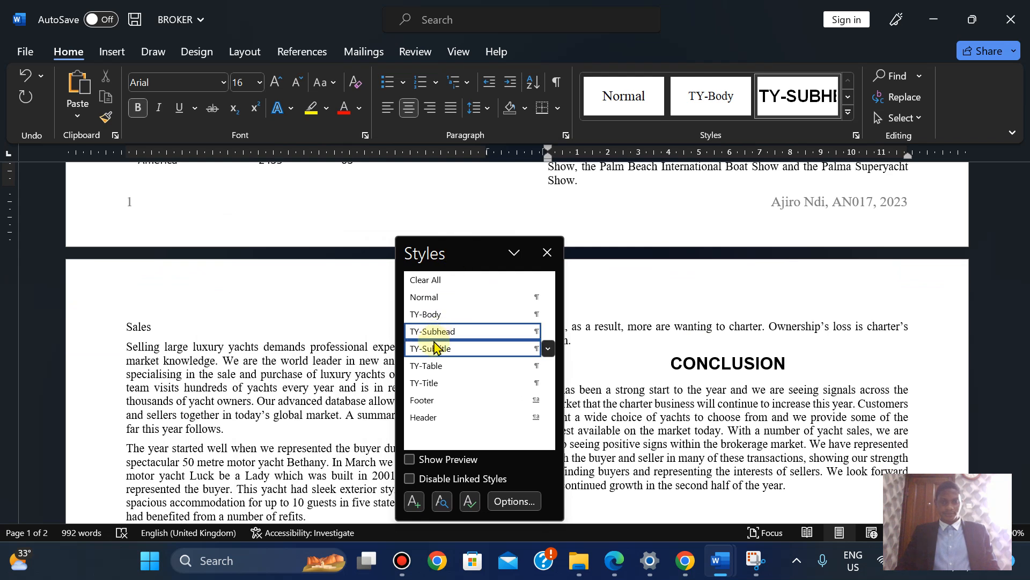
click(125, 328)
click(436, 333)
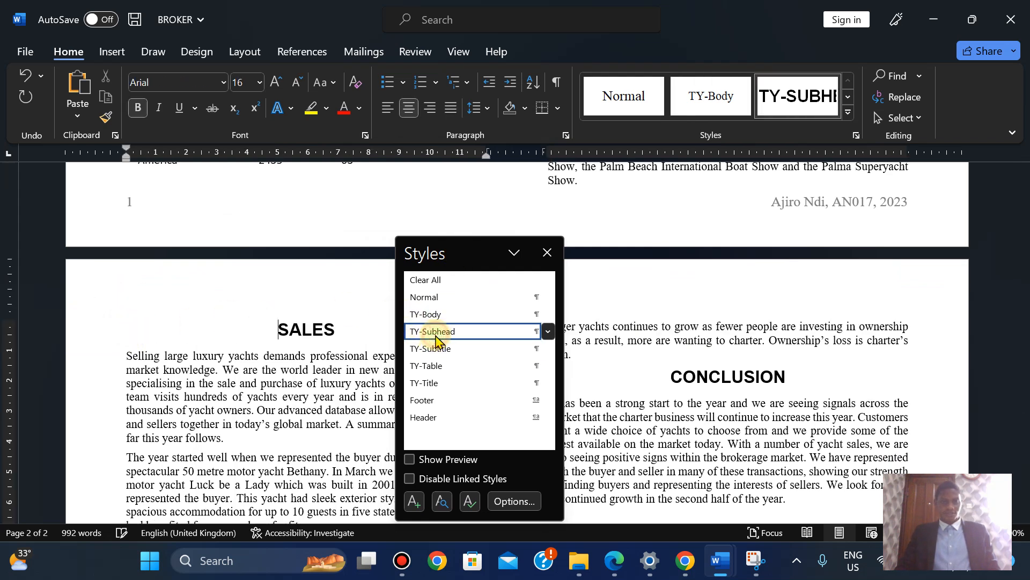
drag(1026, 300, 1025, 475)
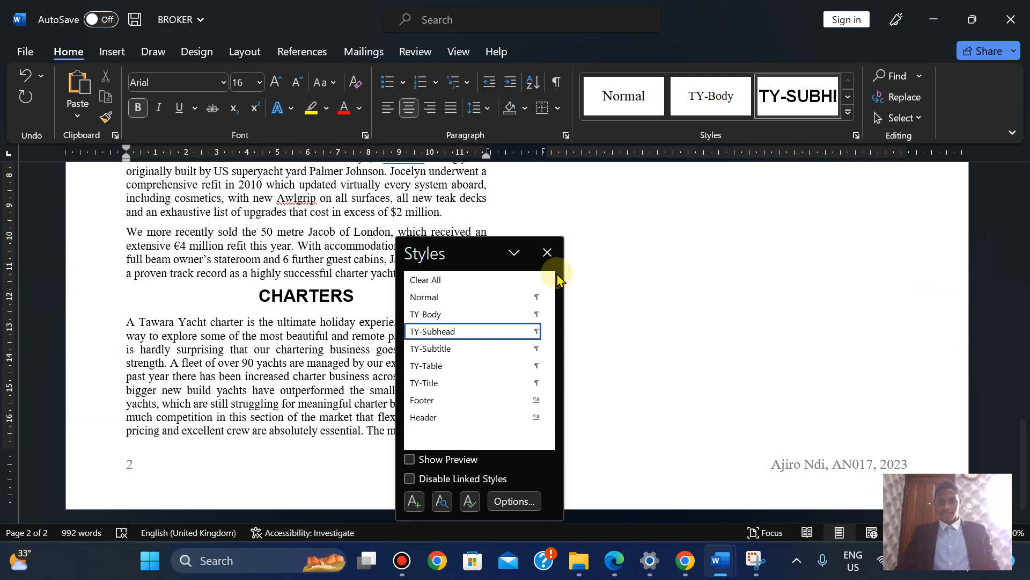
click(547, 253)
click(605, 573)
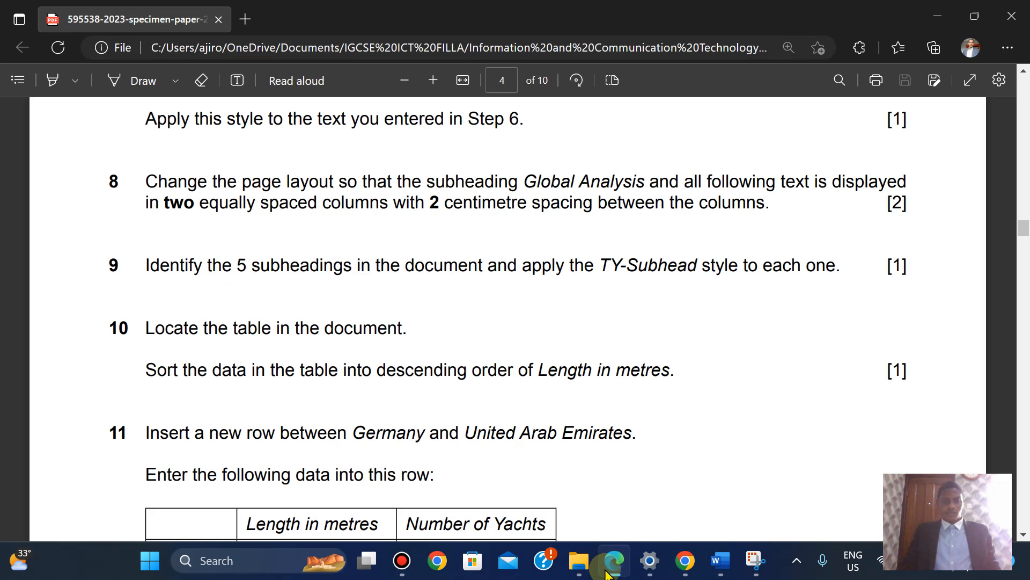
Read task 11's China row data, then scroll the report to the yacht orders table
key(Down)
key(Down)
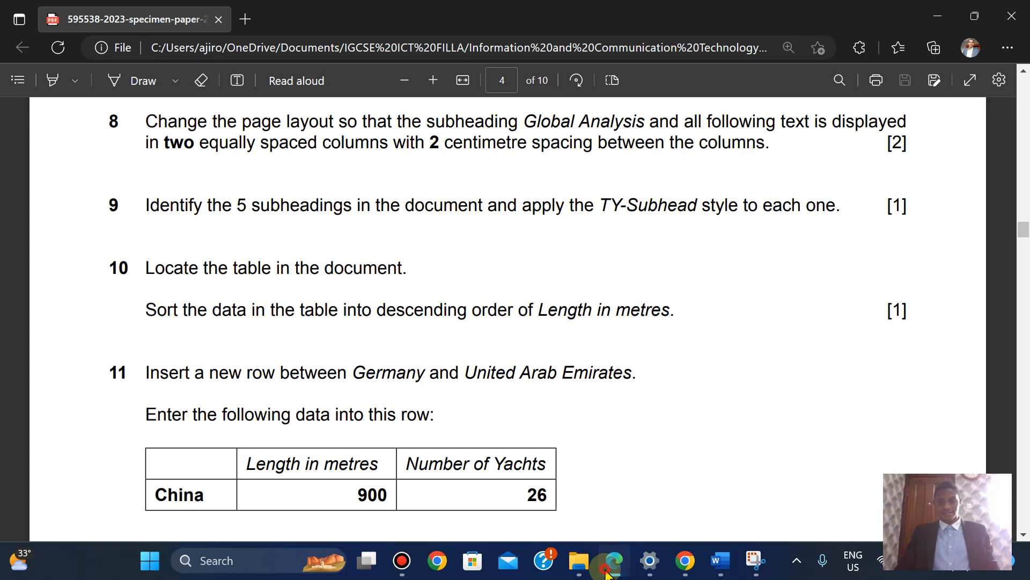
click(607, 573)
drag(1023, 414, 1024, 224)
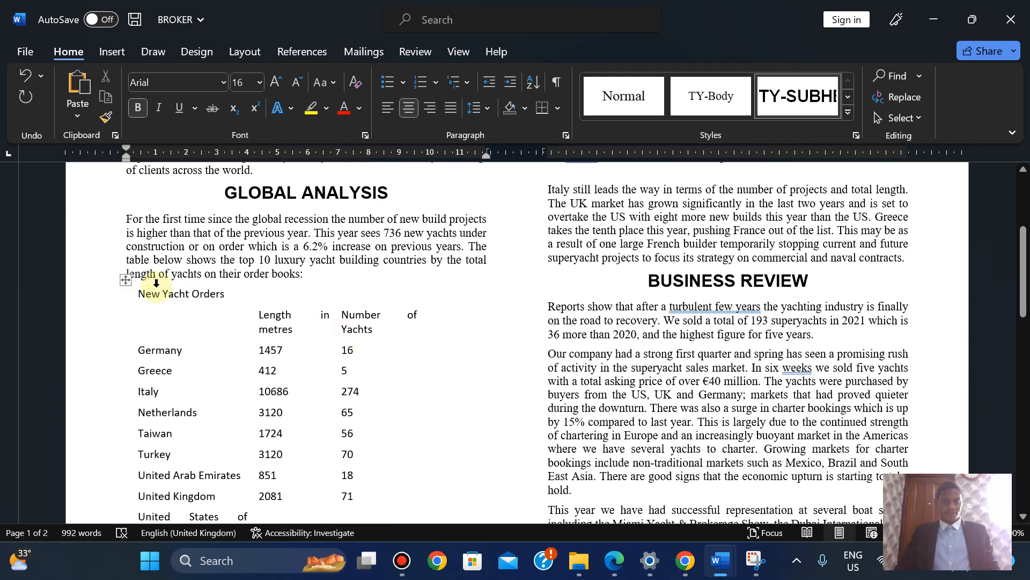
Add All Borders at 1 pt line weight to the New Yacht Orders table
click(124, 283)
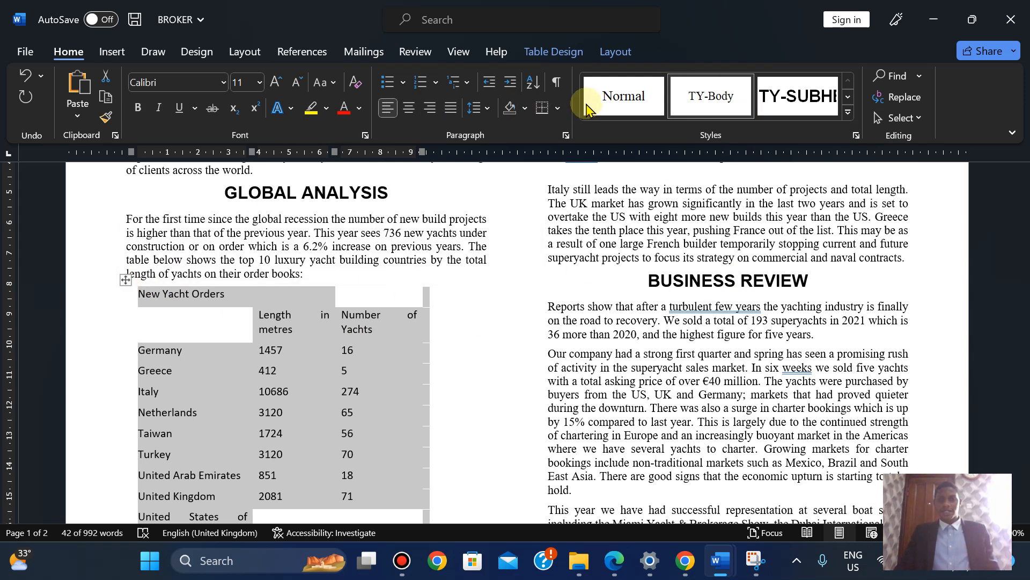
click(553, 52)
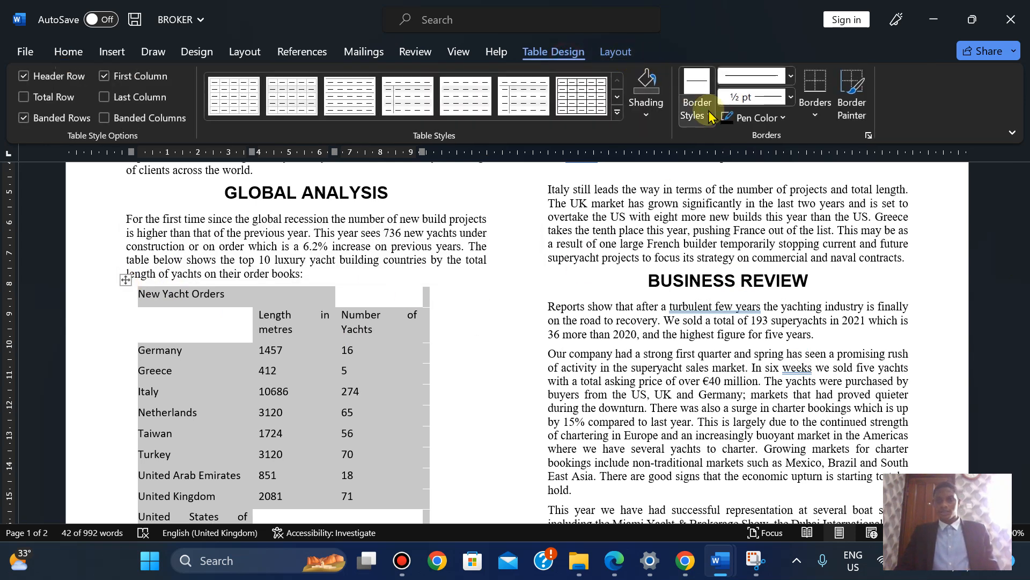
click(811, 116)
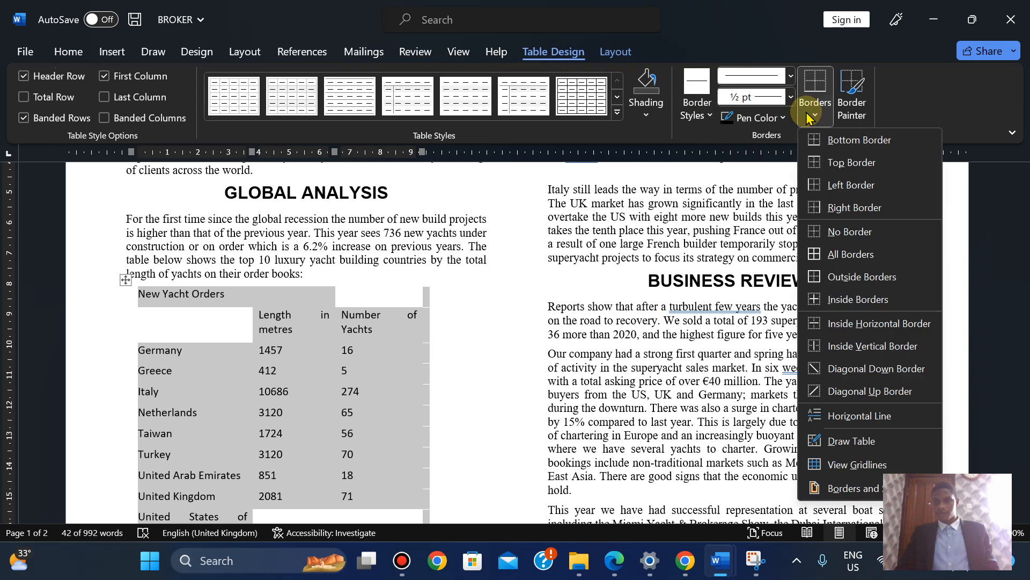
click(838, 254)
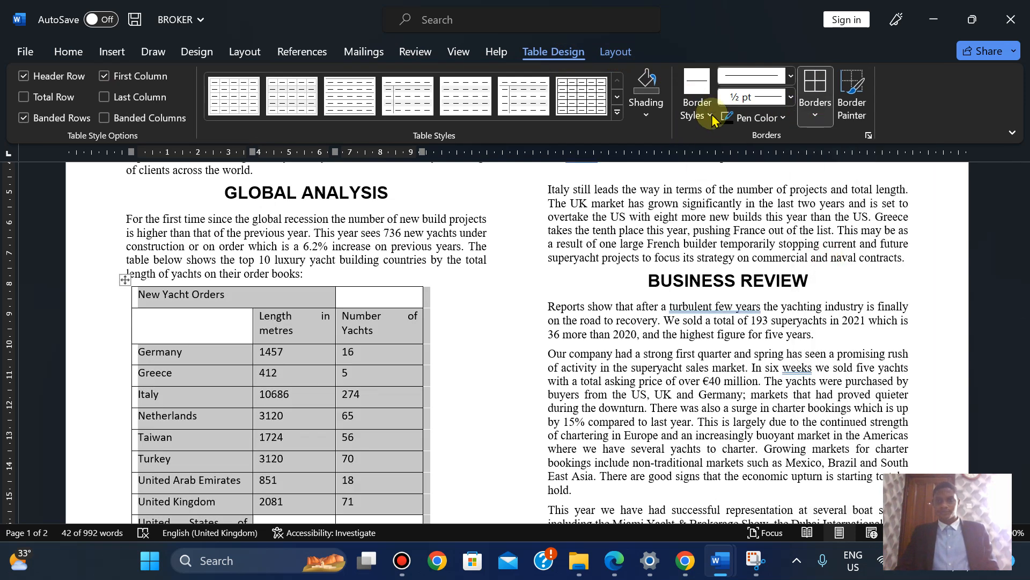
click(791, 98)
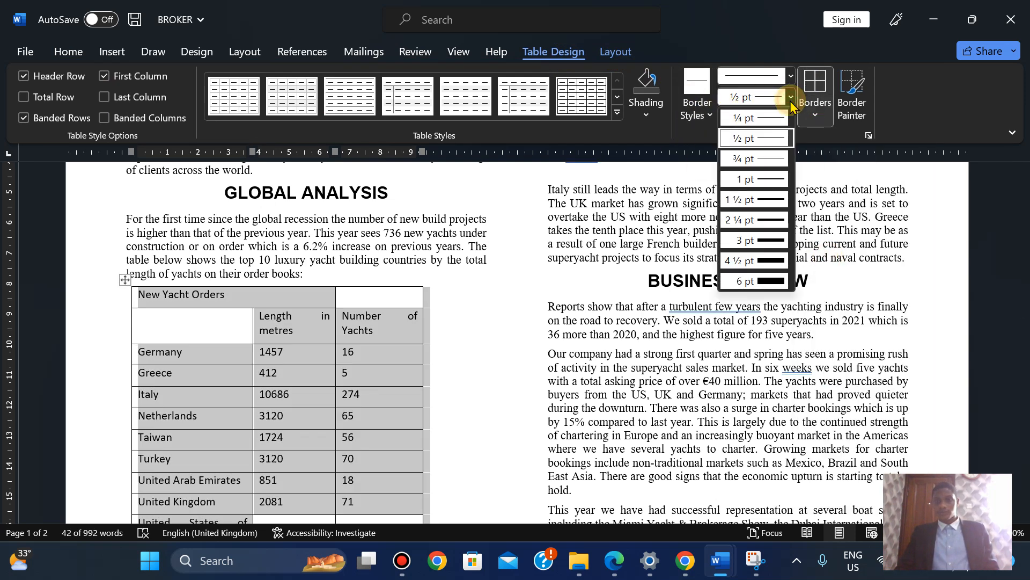
click(759, 182)
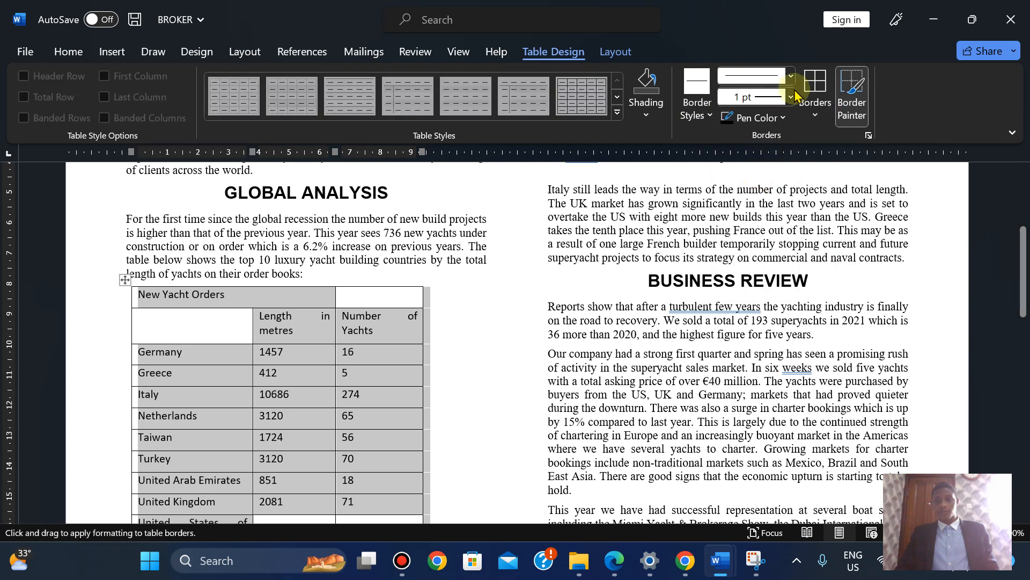
click(815, 83)
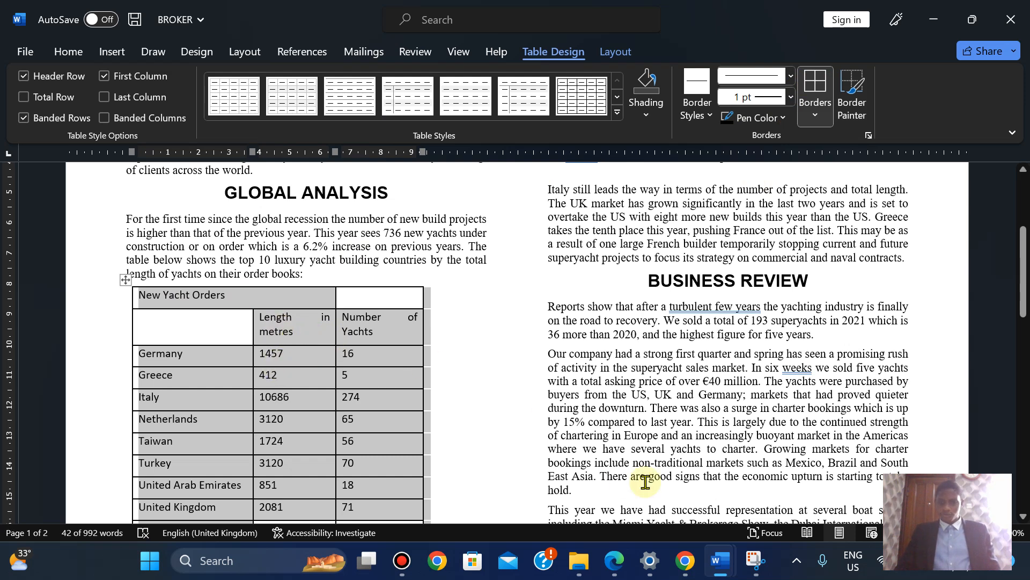
click(614, 566)
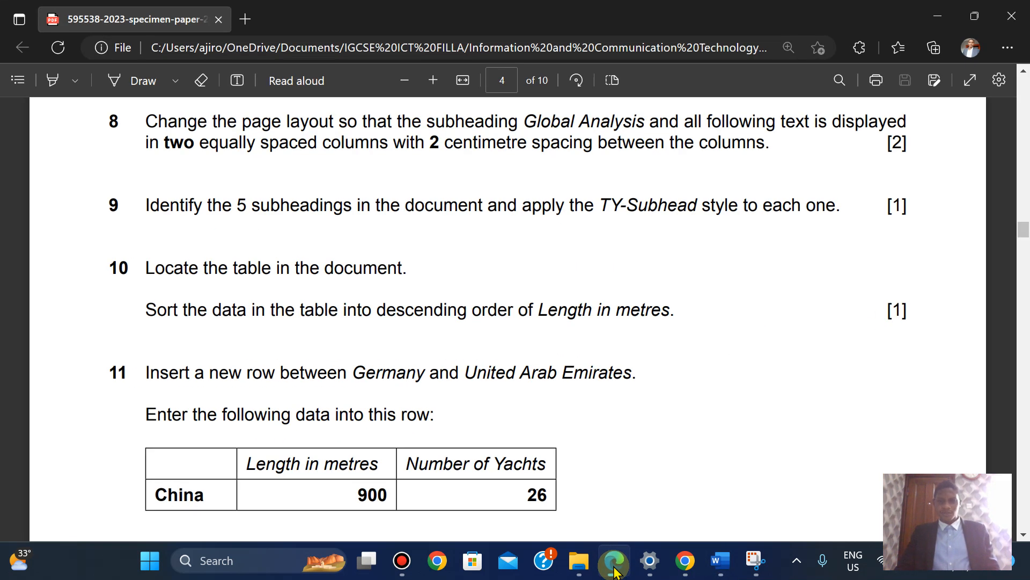
Back in the report, select the Length in metres column cells
click(614, 568)
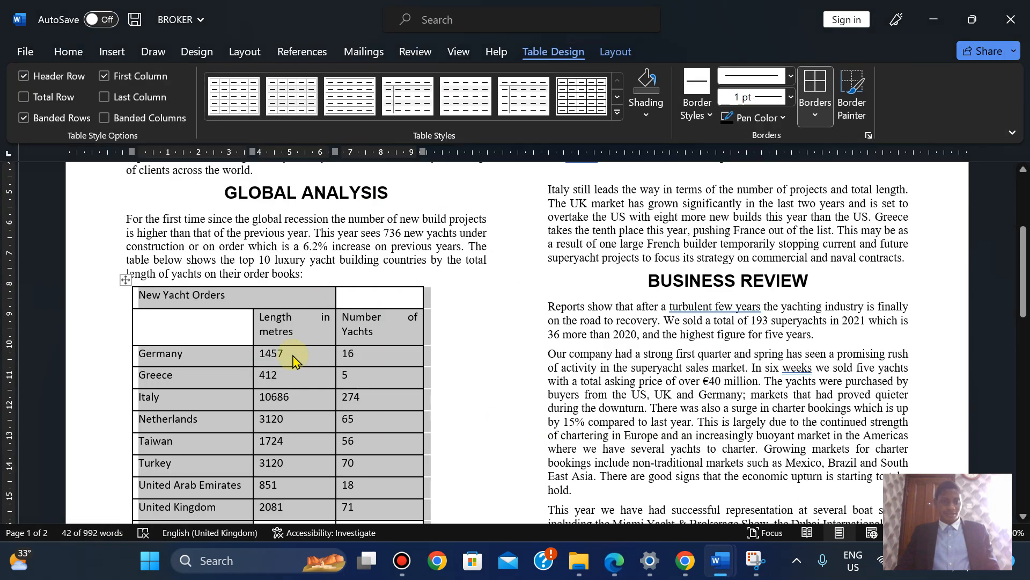
click(269, 331)
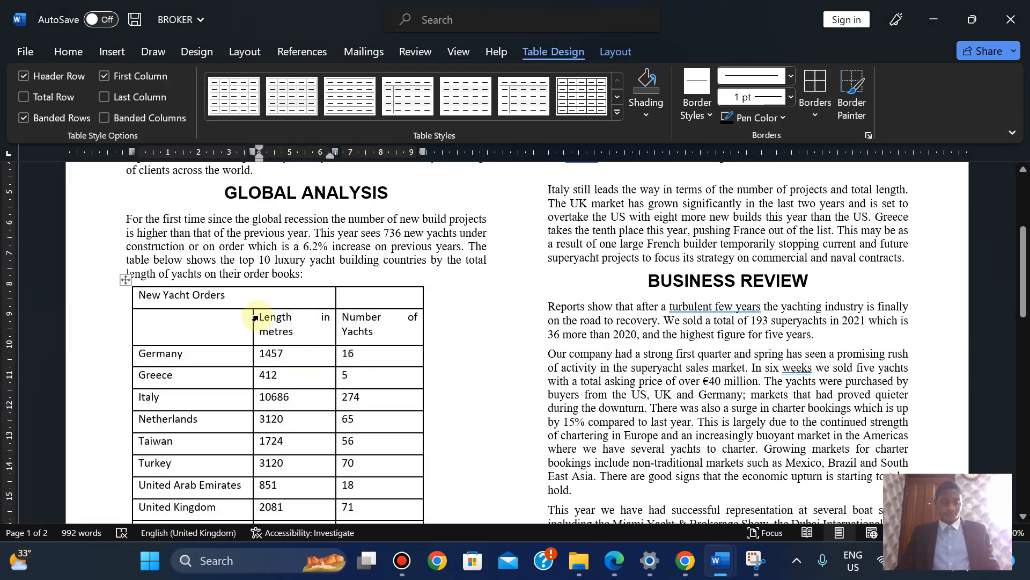
drag(262, 318, 320, 471)
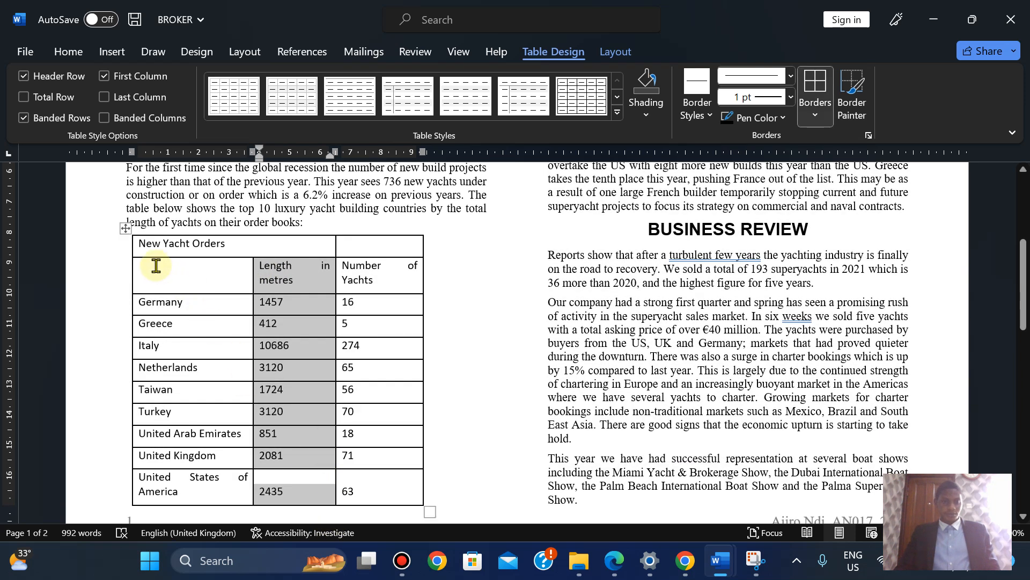
Sort the table rows by length descending, then undo it since the header row moved
drag(154, 266, 380, 493)
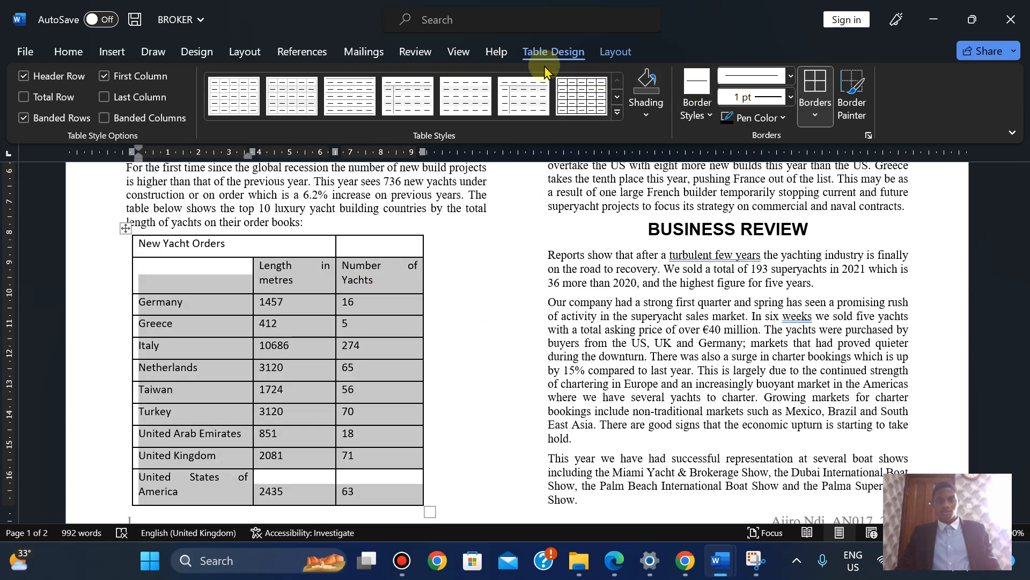
click(616, 52)
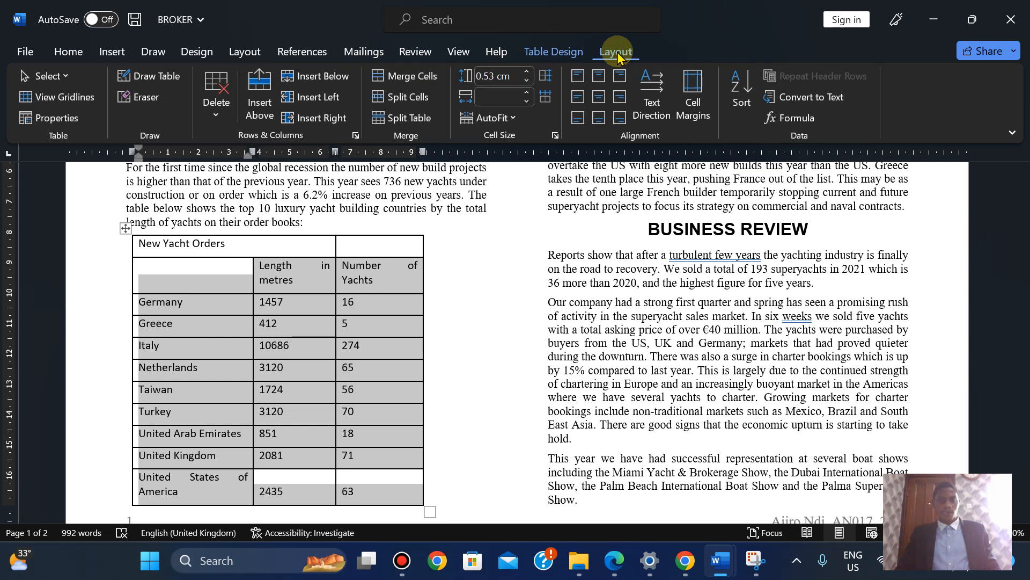
click(738, 95)
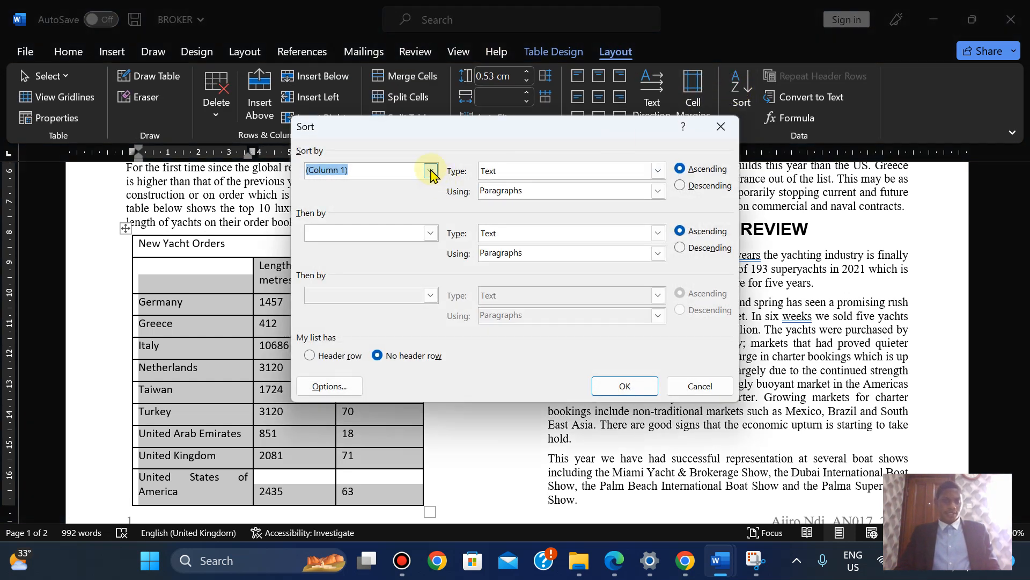
click(431, 170)
click(380, 195)
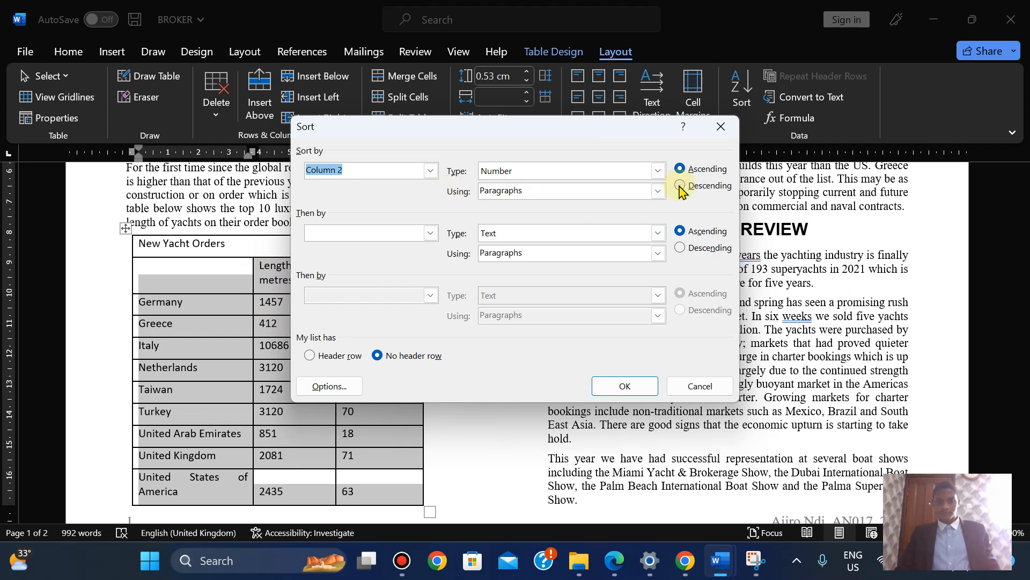
click(626, 387)
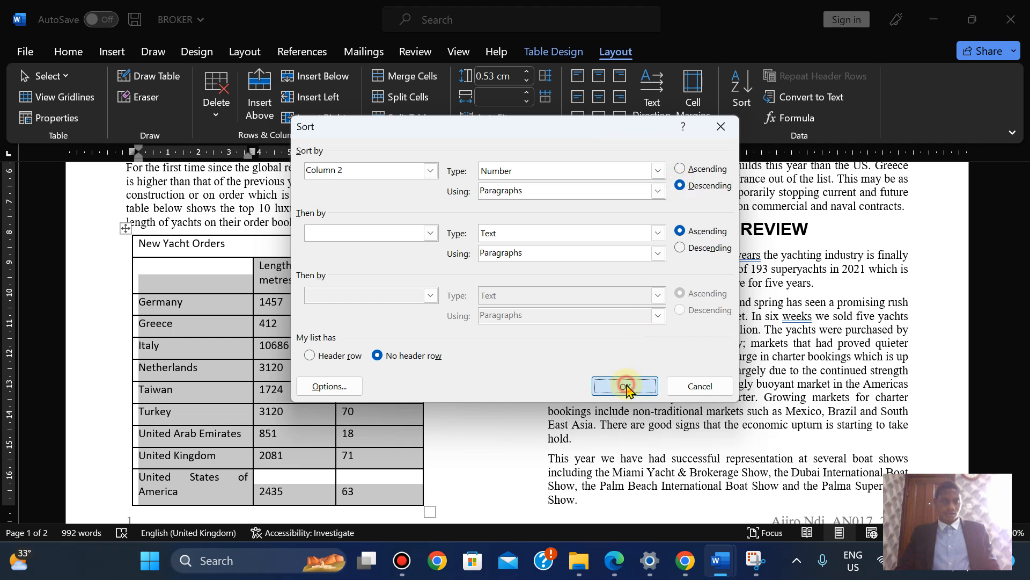
click(299, 432)
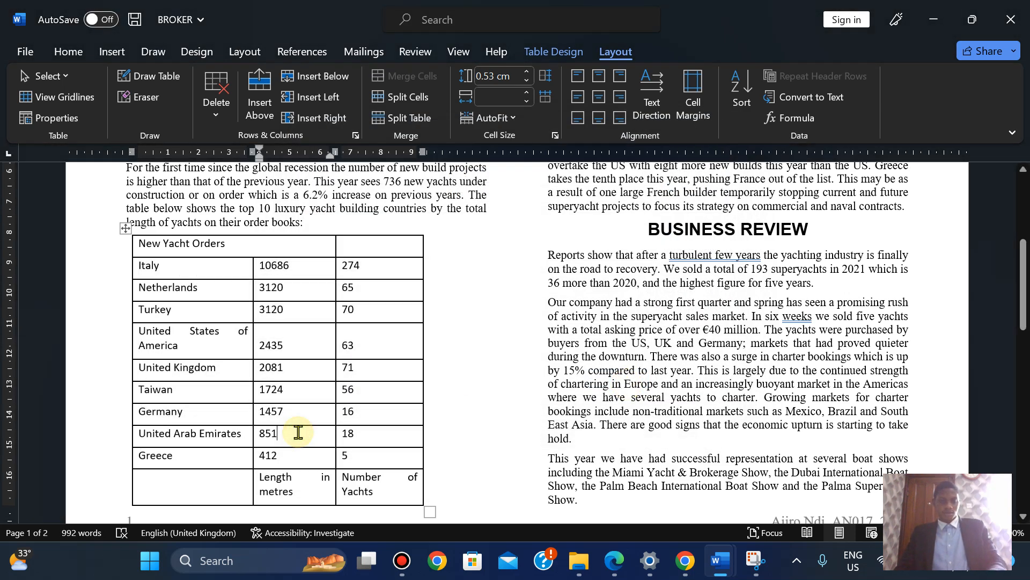
key(ctrl+z)
Sort the Germany–United States of America rows by Column 2, descending
click(176, 321)
drag(155, 307, 379, 501)
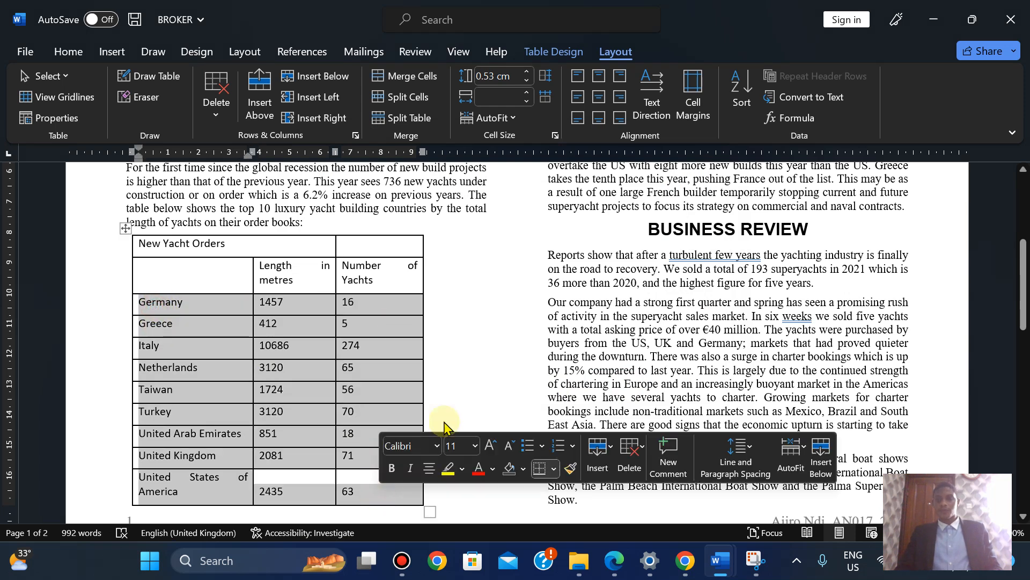
click(743, 94)
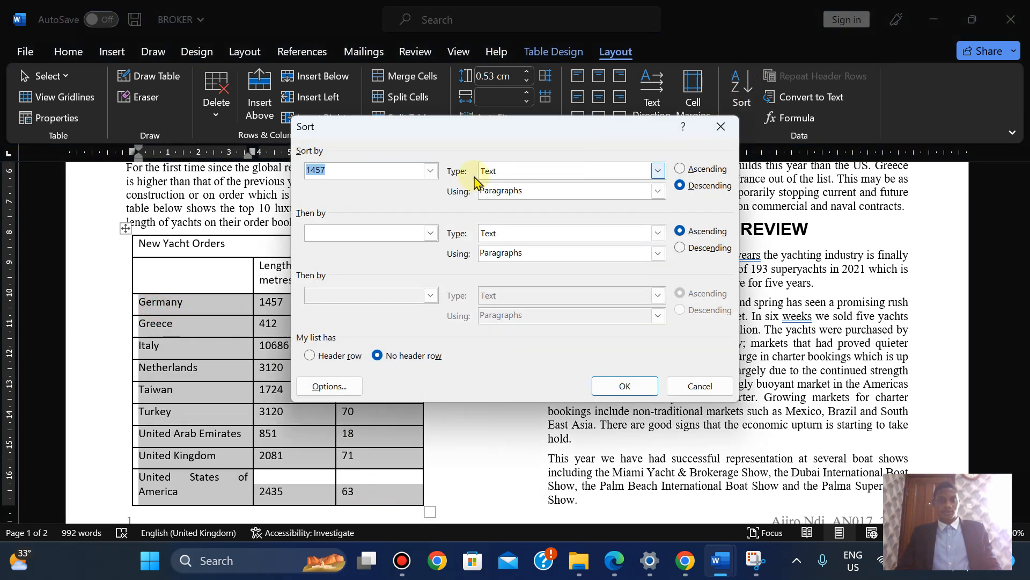
click(431, 171)
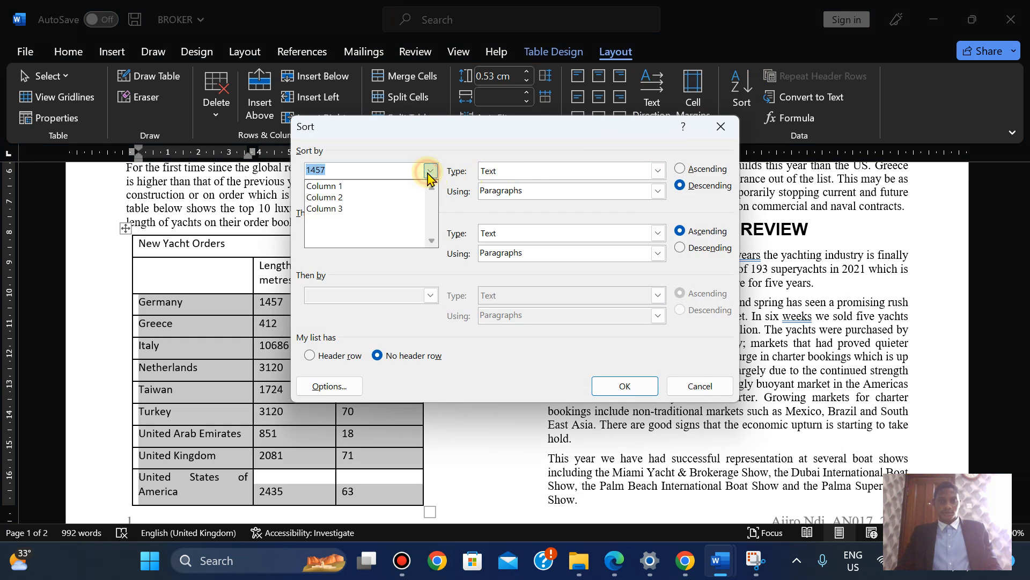
click(395, 197)
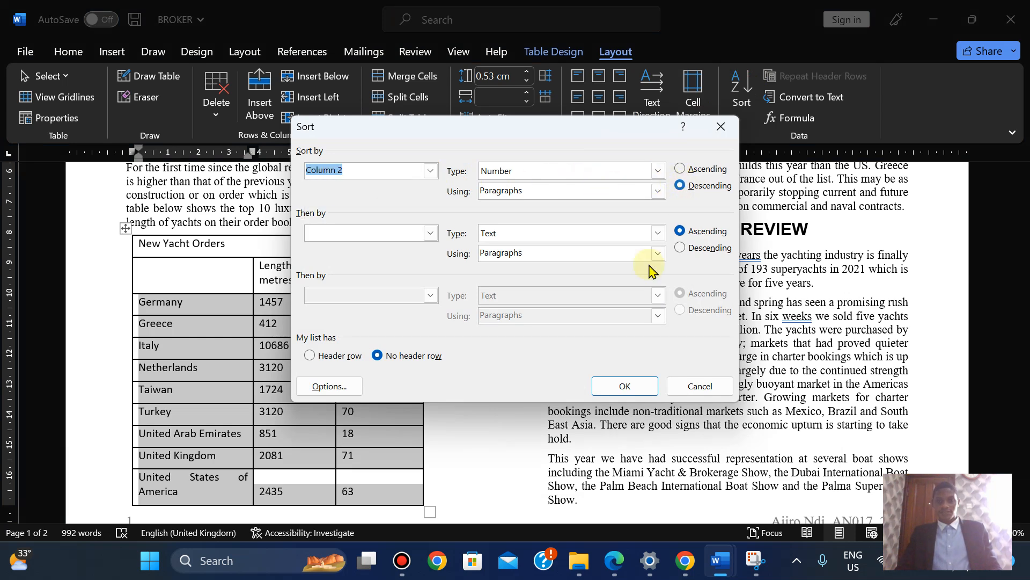
click(621, 382)
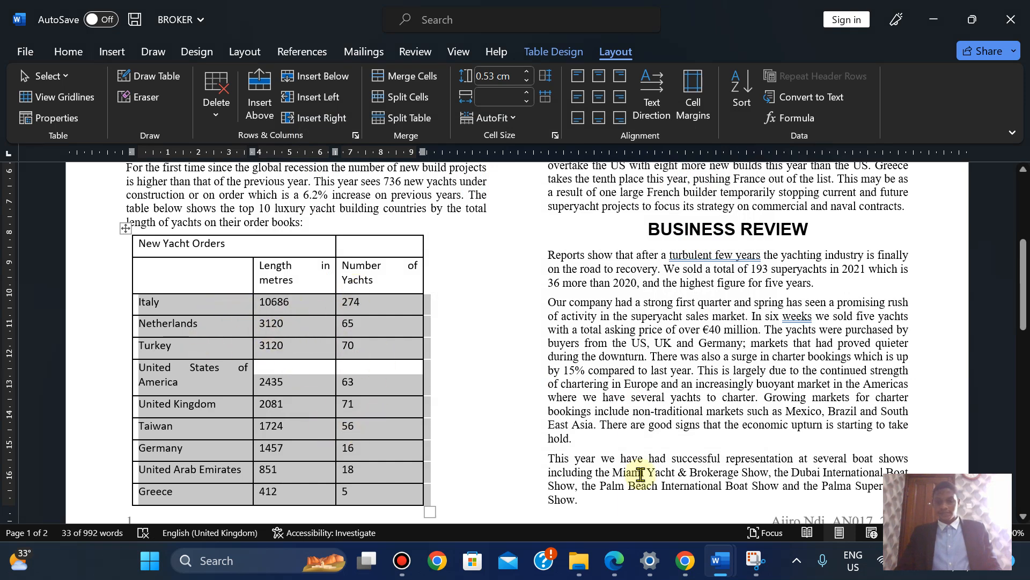
Scroll the exam paper to question 11's China row, then return to the report
click(616, 562)
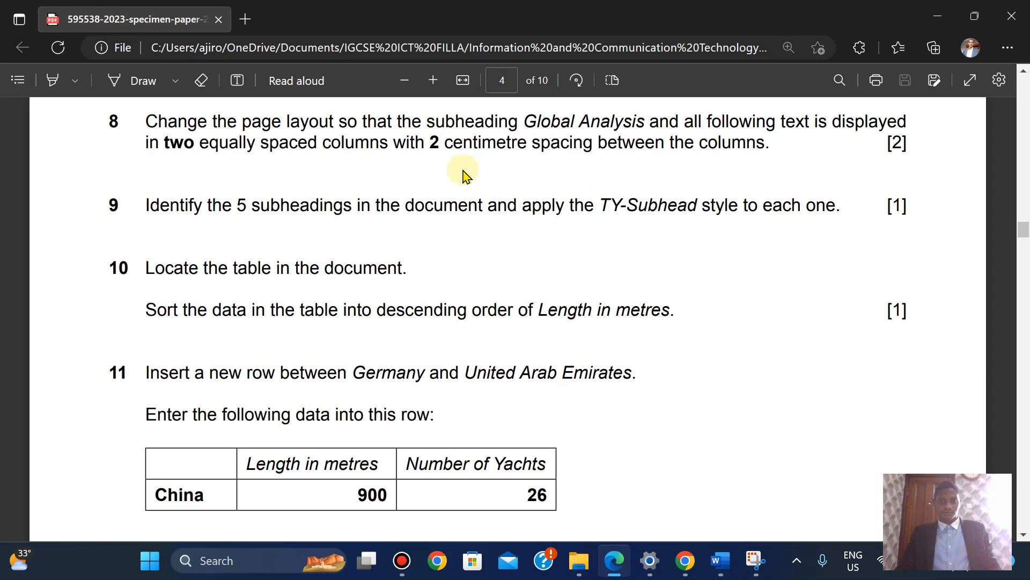
scroll(463, 175, down, 1)
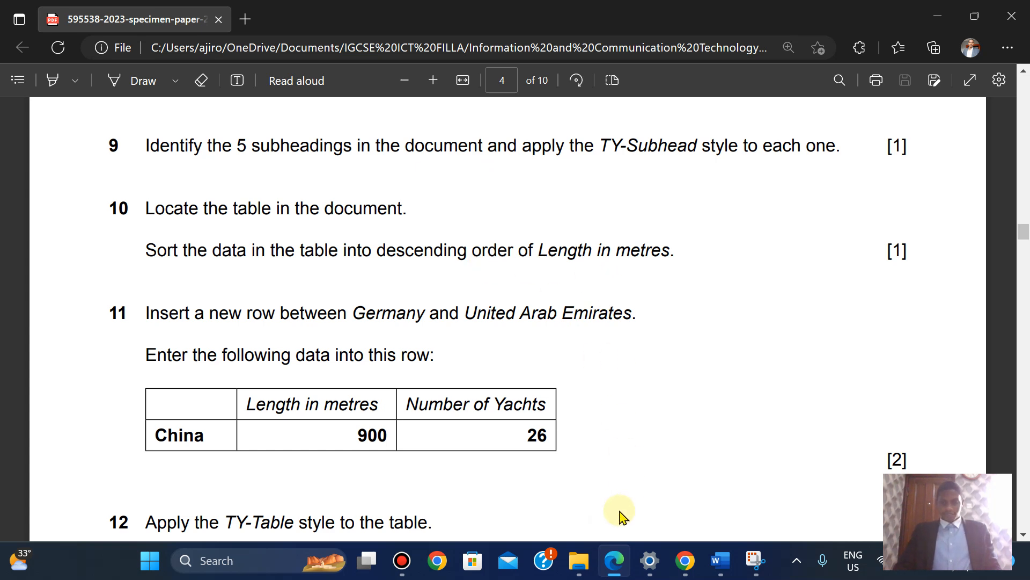
click(612, 561)
click(611, 564)
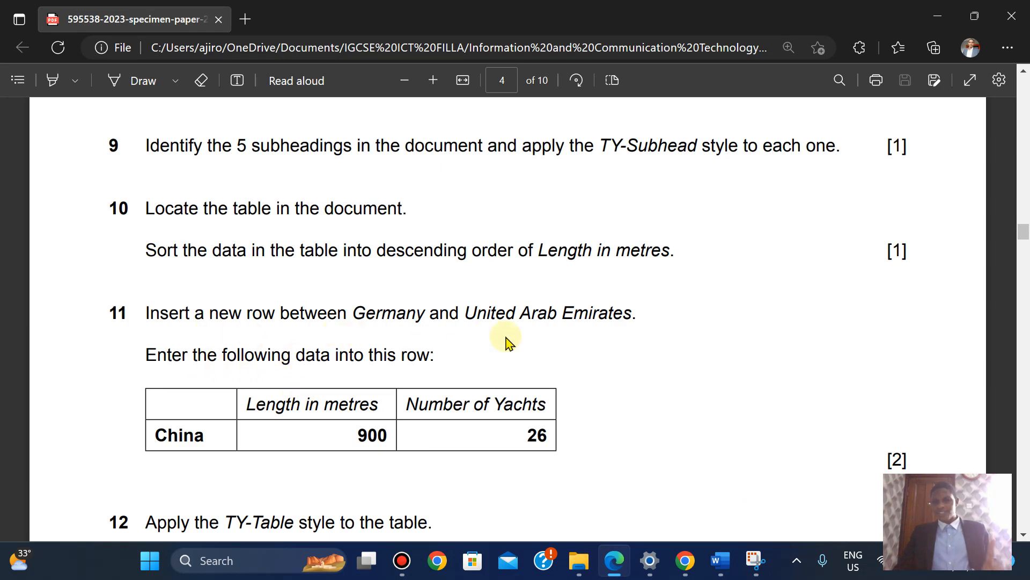
click(613, 570)
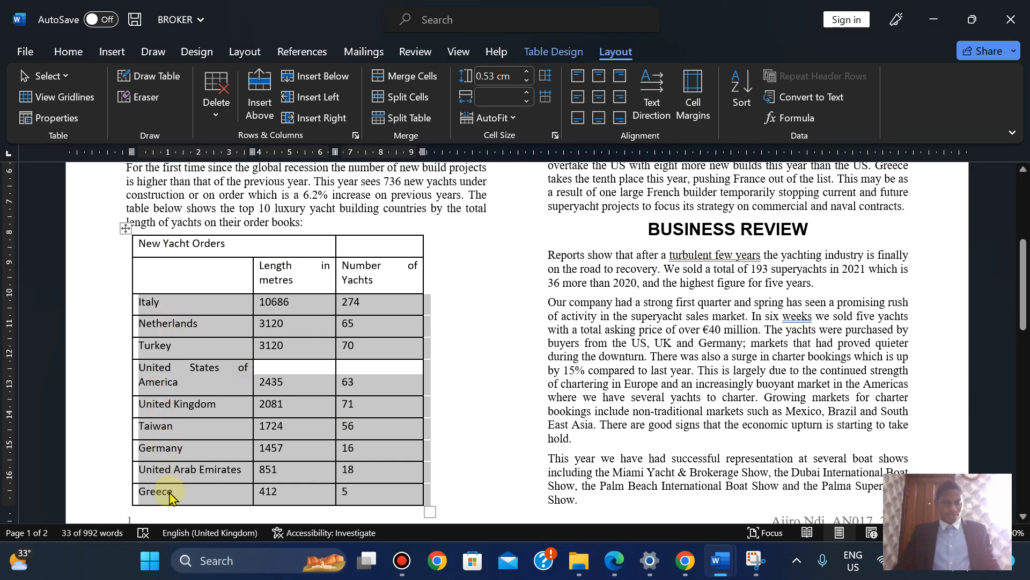
Insert an empty row above United Arab Emirates in the yacht table
click(170, 459)
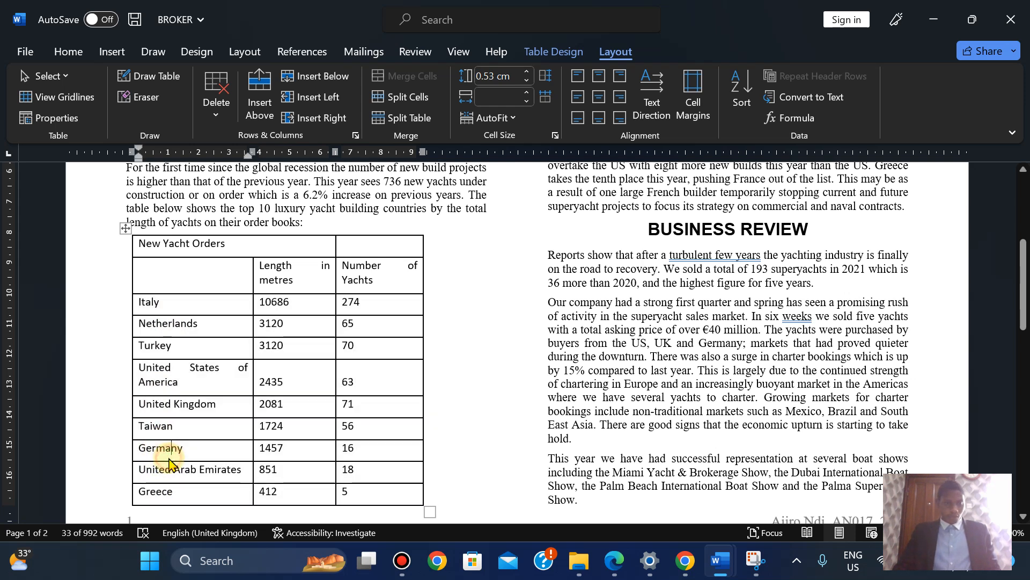
click(133, 473)
right_click(136, 475)
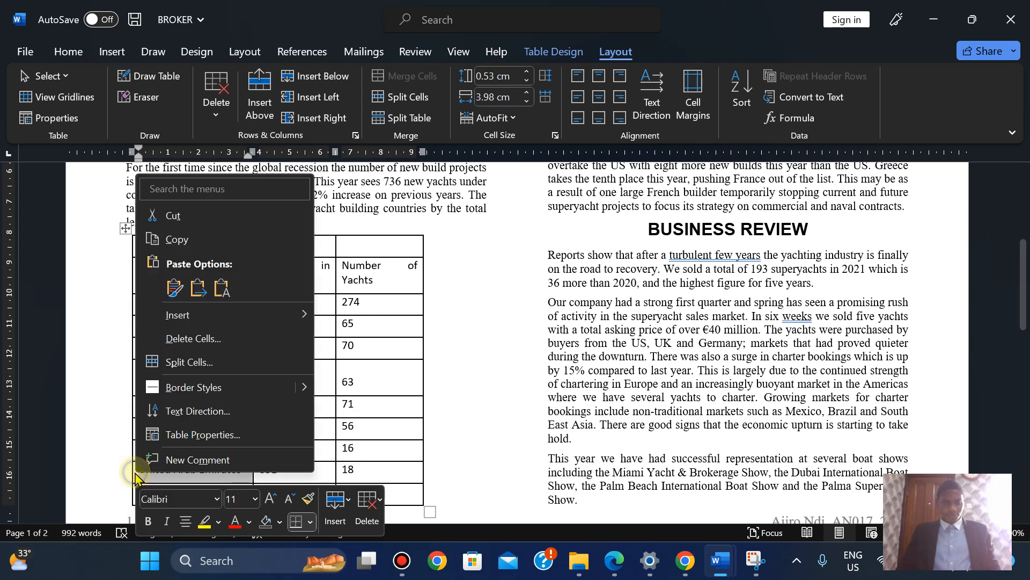
mouse_move(203, 315)
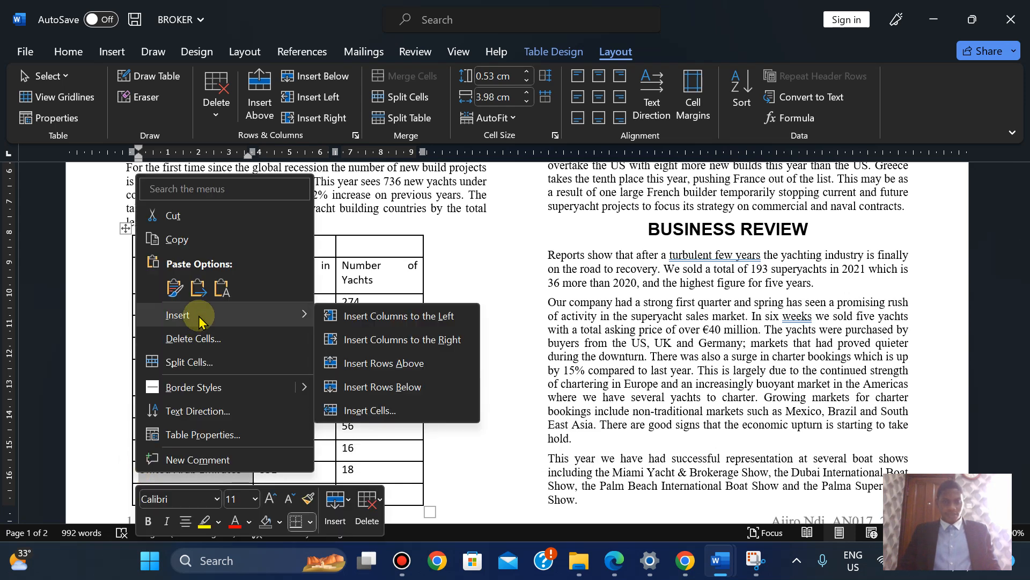
click(411, 365)
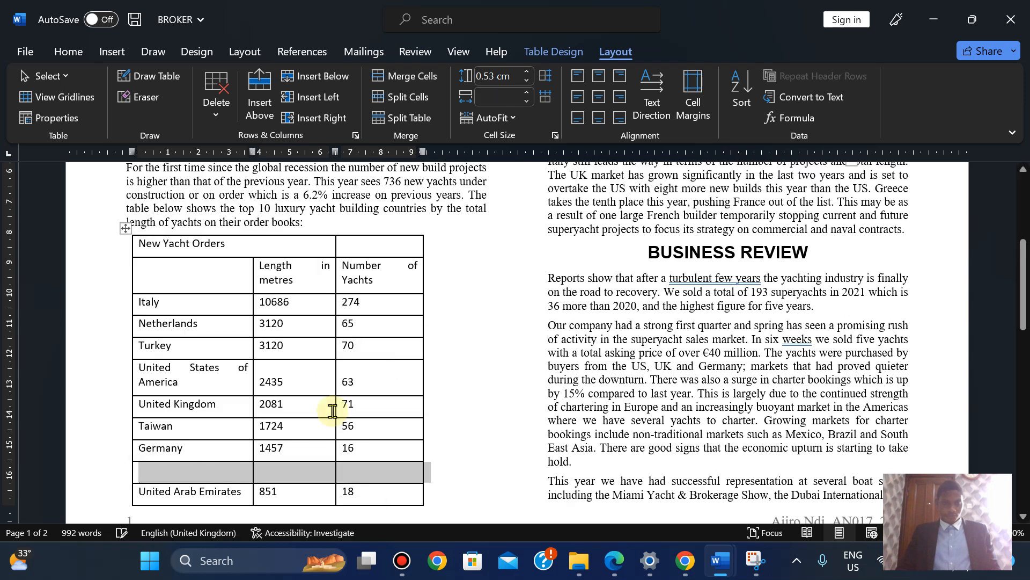
click(609, 571)
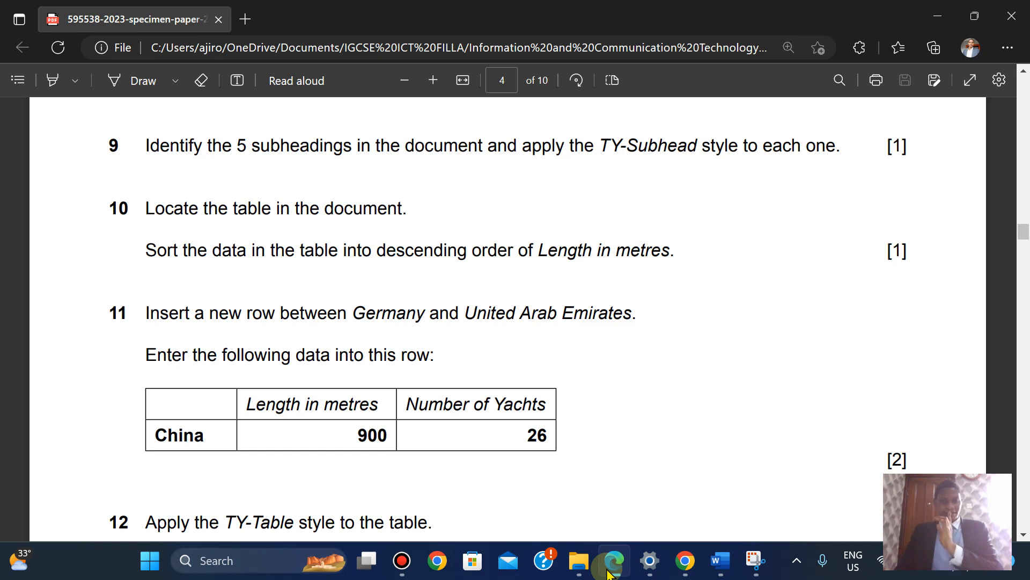
click(610, 569)
Fill the new row with China, 900 and 26, checking values against the exam paper
click(200, 474)
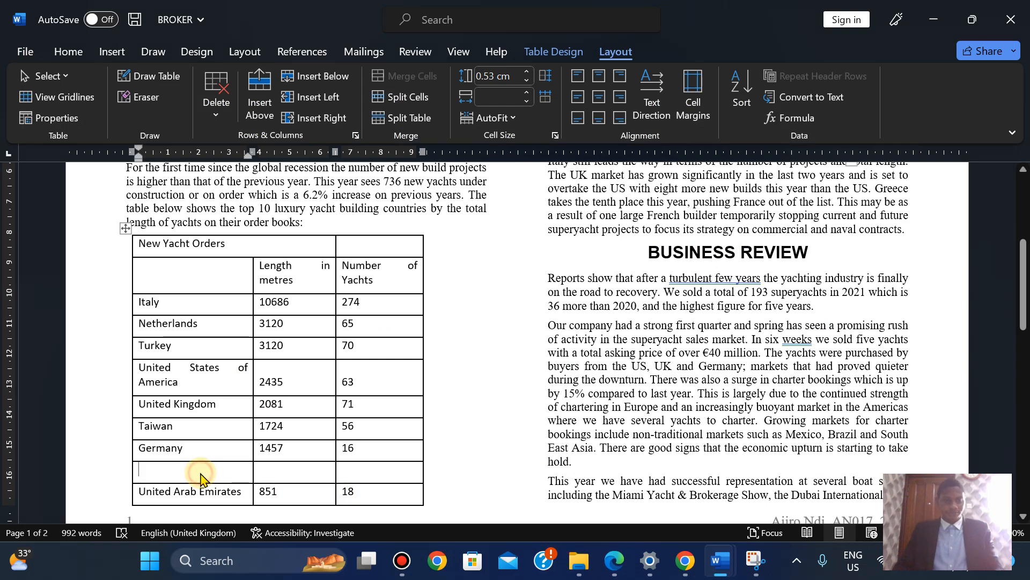
text(China)
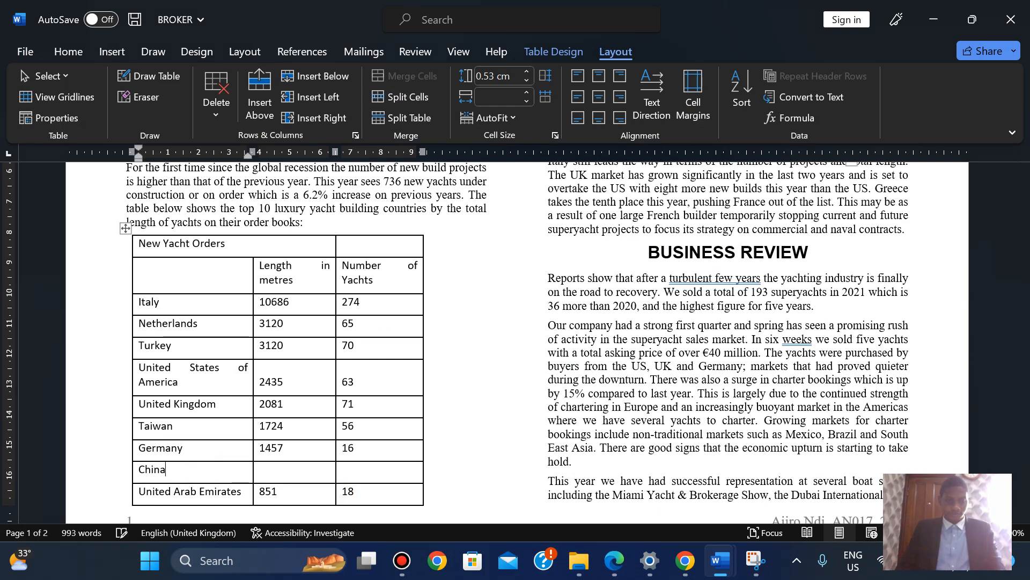
key(Tab)
click(616, 562)
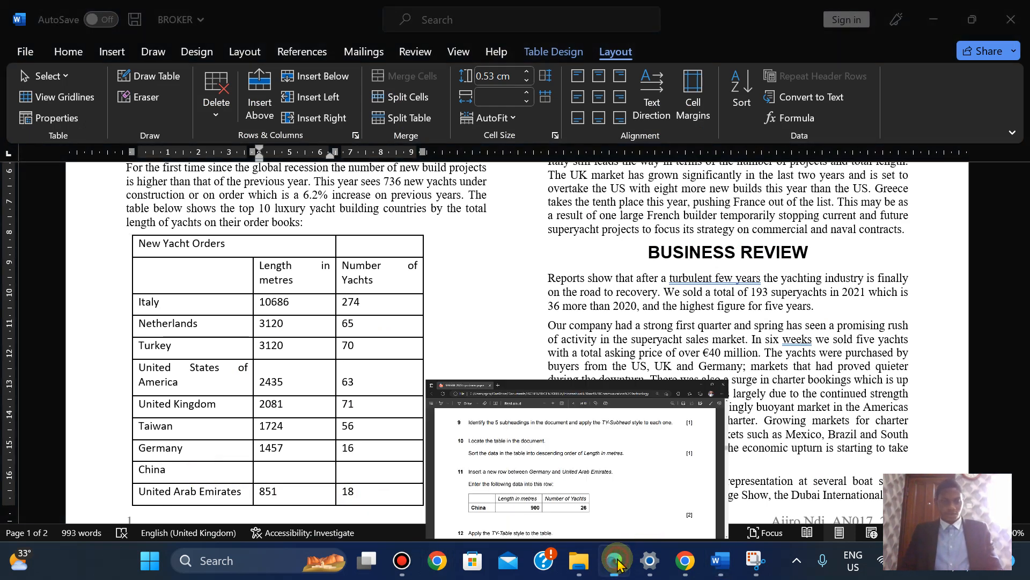
click(615, 561)
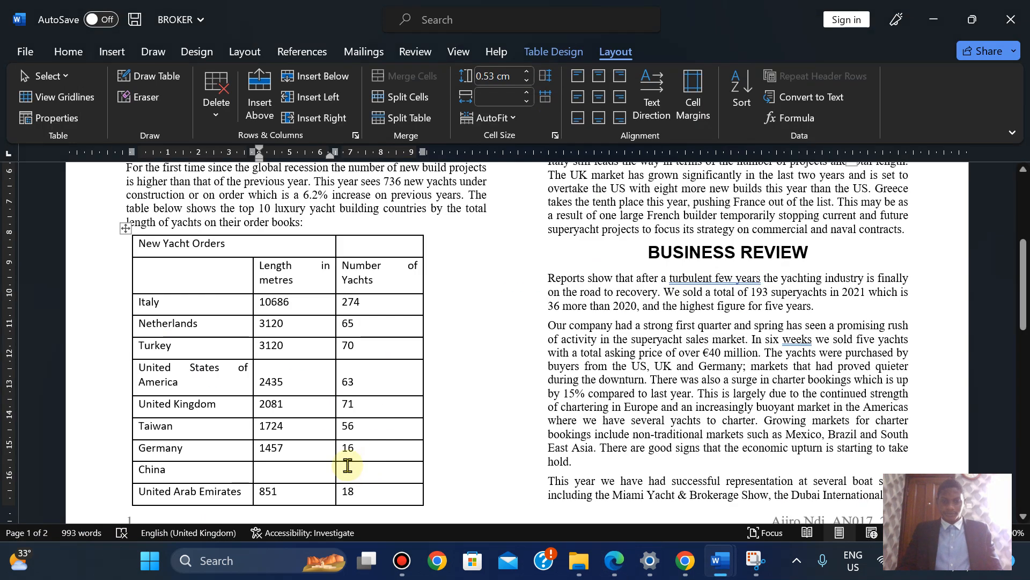
text(900)
key(Tab)
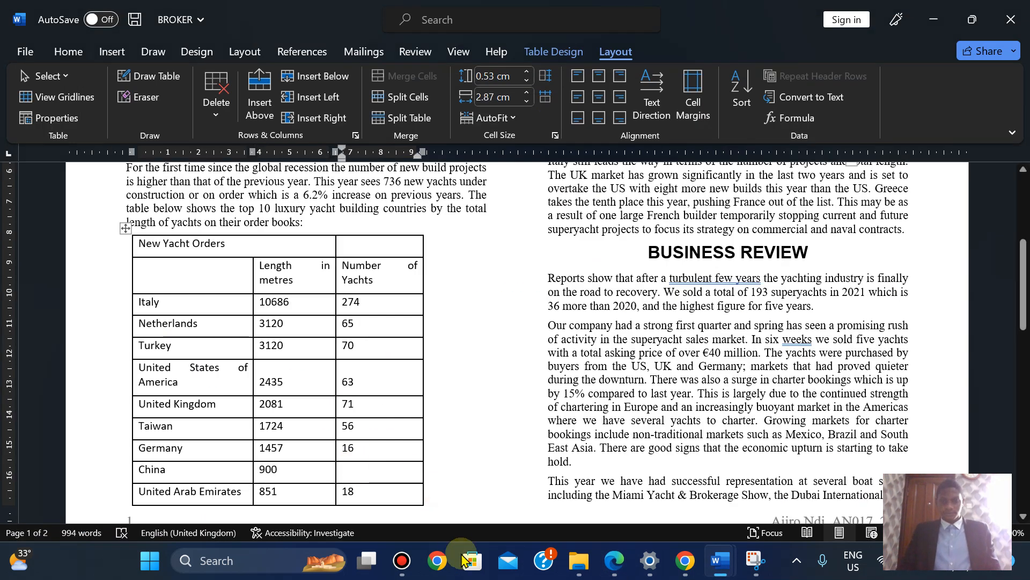
click(616, 561)
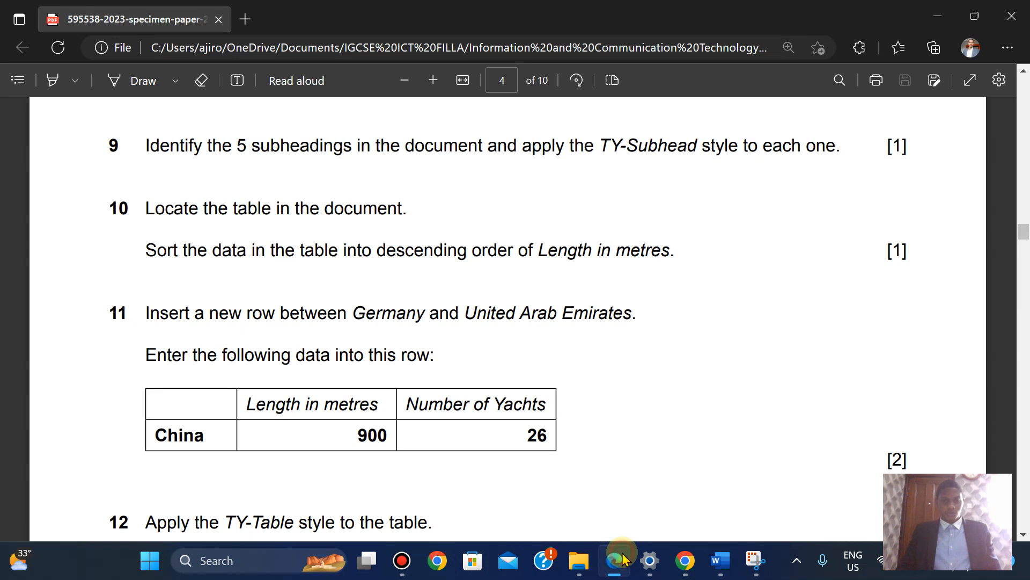
click(622, 559)
text(26)
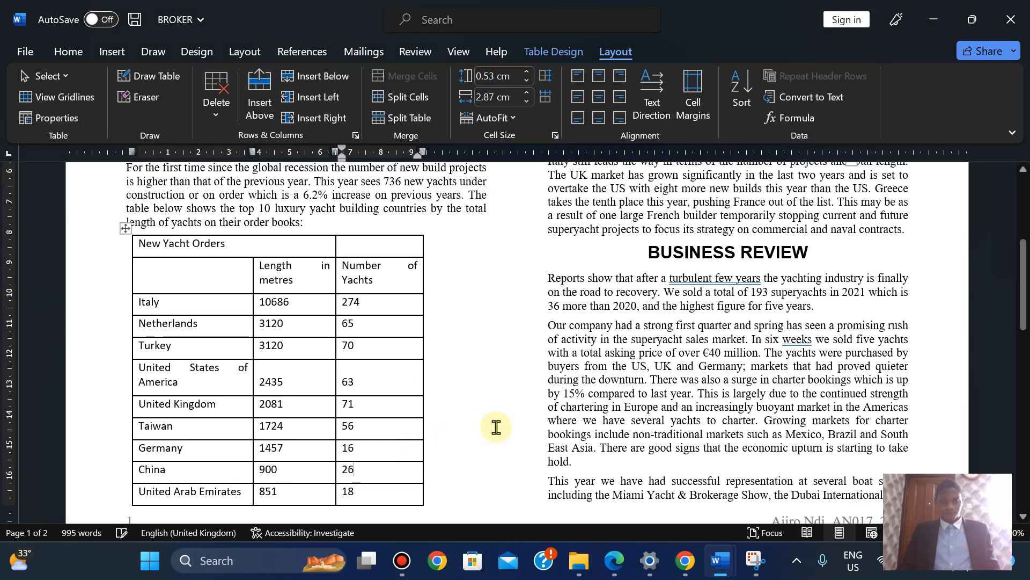
click(613, 562)
key(Down)
key(Down)
key(Down)
key(Down)
key(Down)
key(Down)
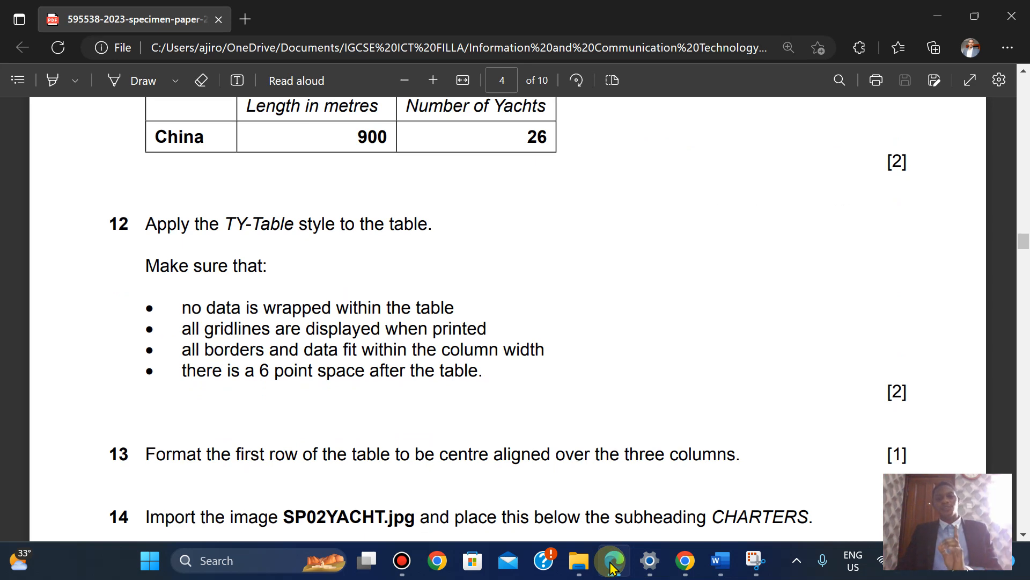
Select the whole yacht table and apply the TY-Table style from the Styles pane
click(613, 561)
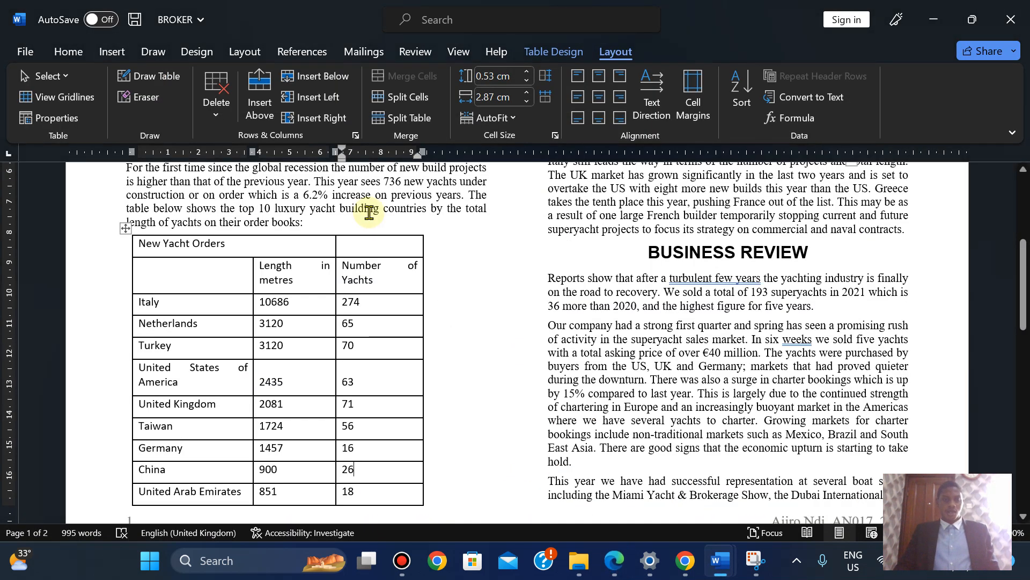
click(125, 228)
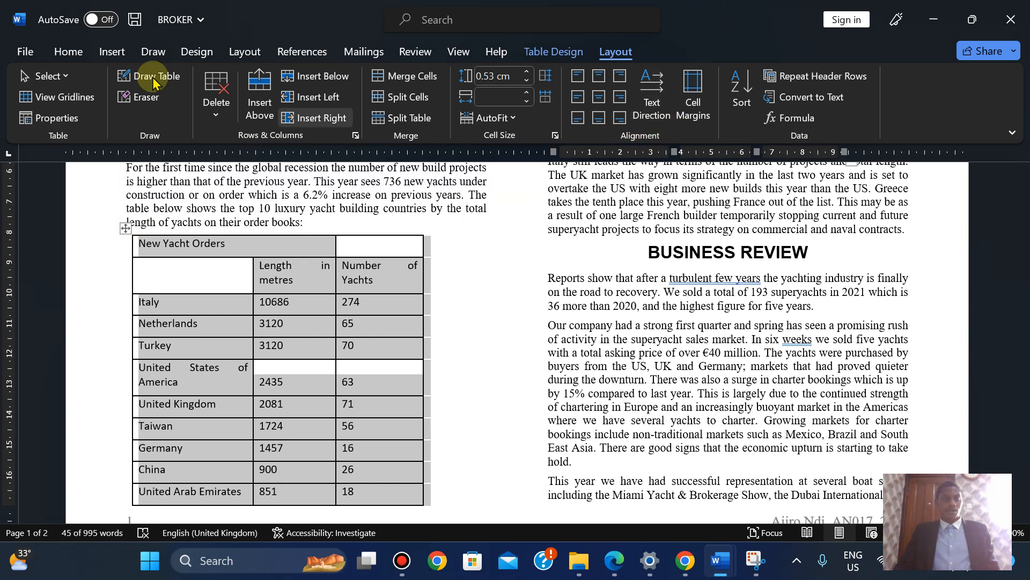
click(69, 51)
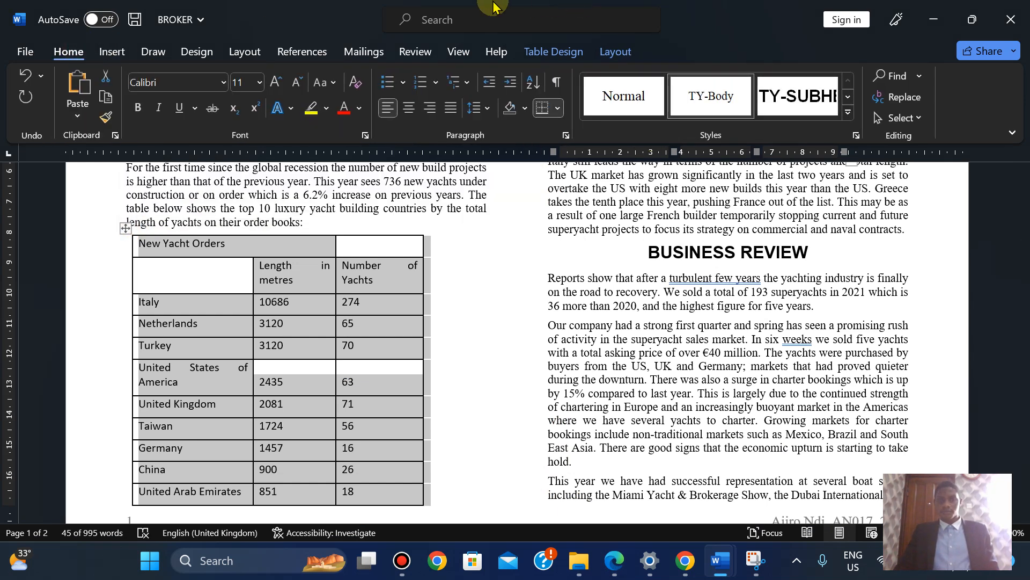
click(856, 136)
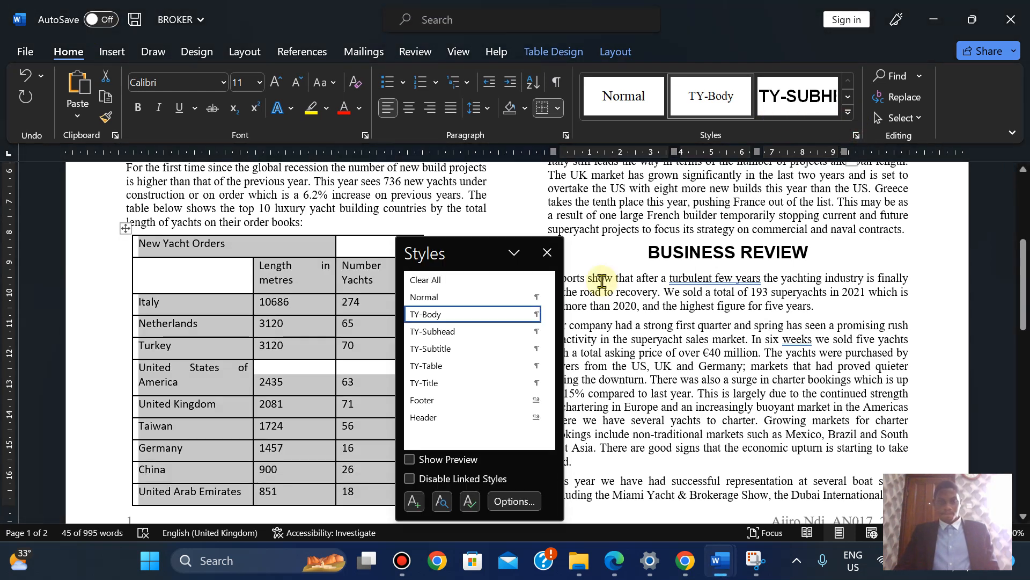
click(465, 367)
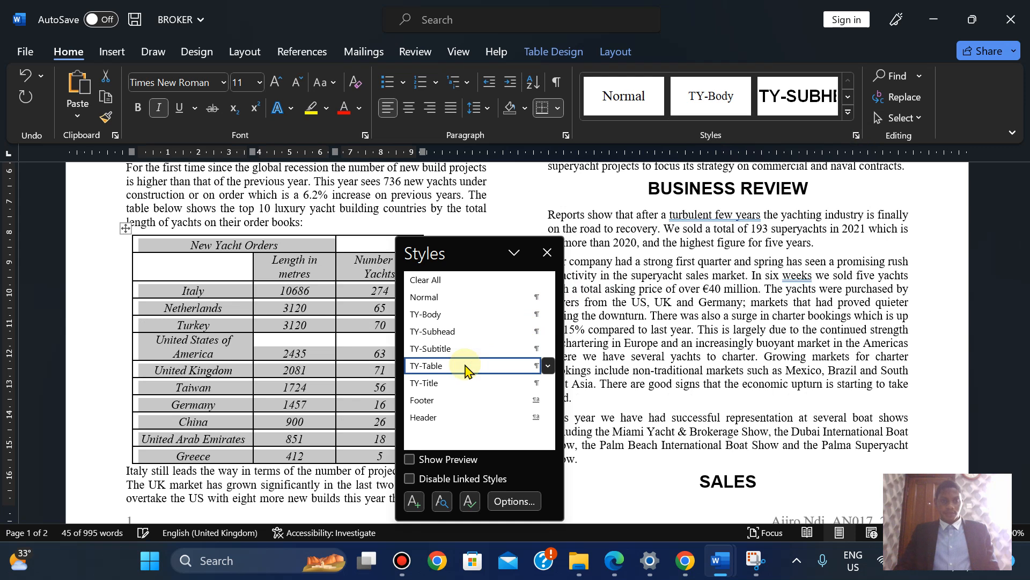
click(547, 252)
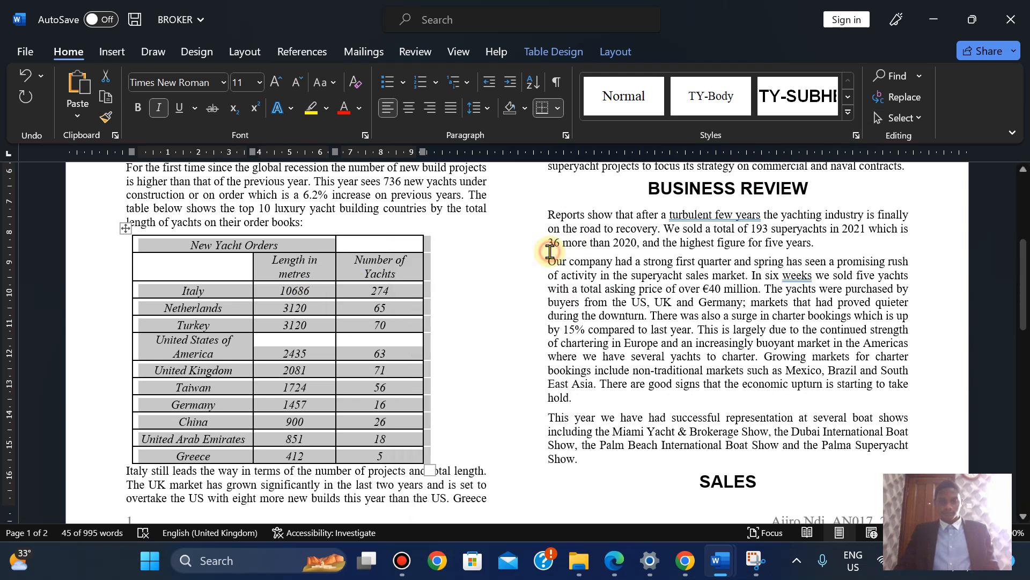
click(613, 562)
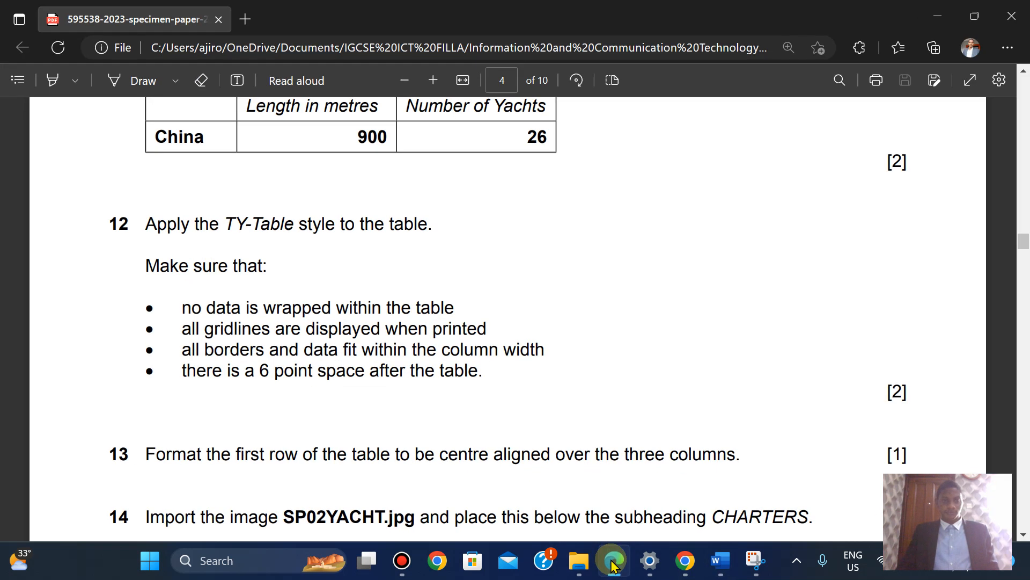
Scroll the exam paper down to question 15, then go back to the BROKER report
key(Down)
key(Down)
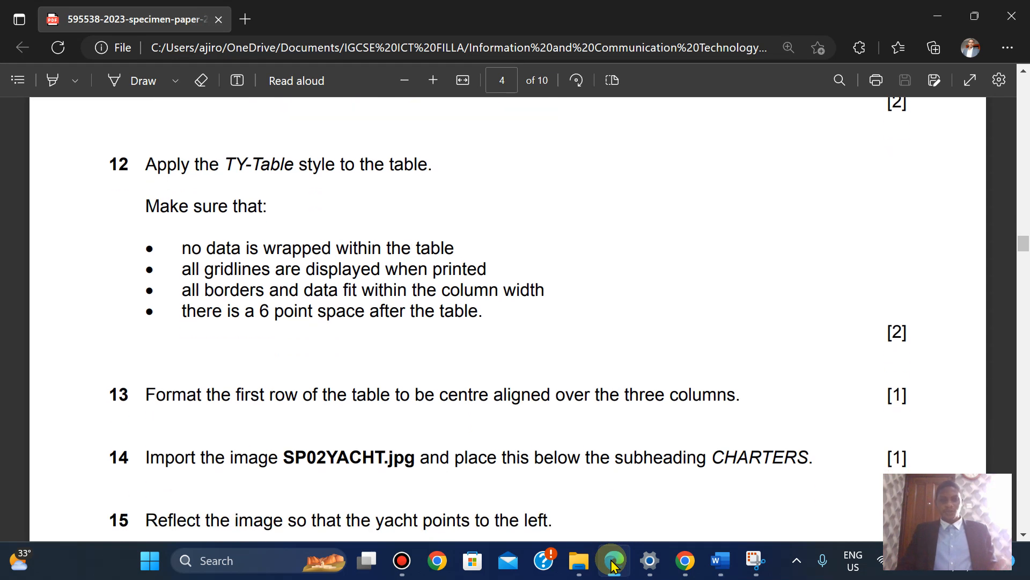
click(613, 562)
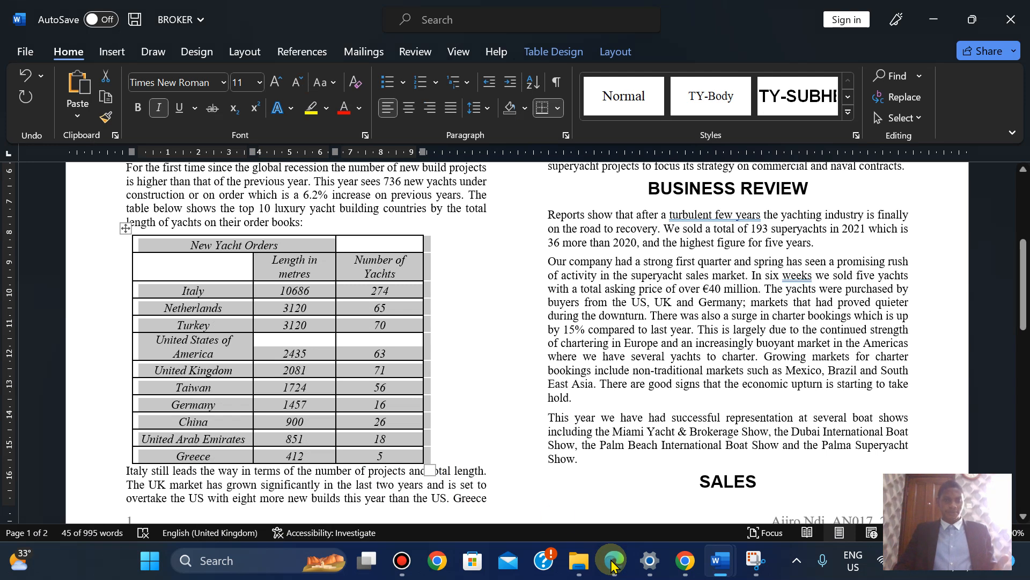
Widen the country, Length in metres and Number of Yachts columns until no header wraps
click(342, 359)
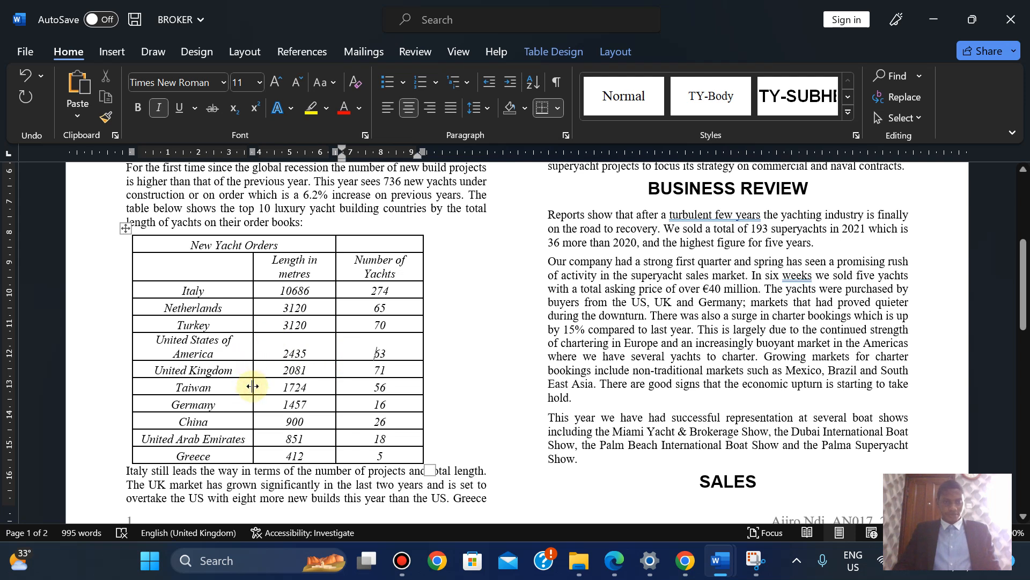
drag(253, 386, 263, 386)
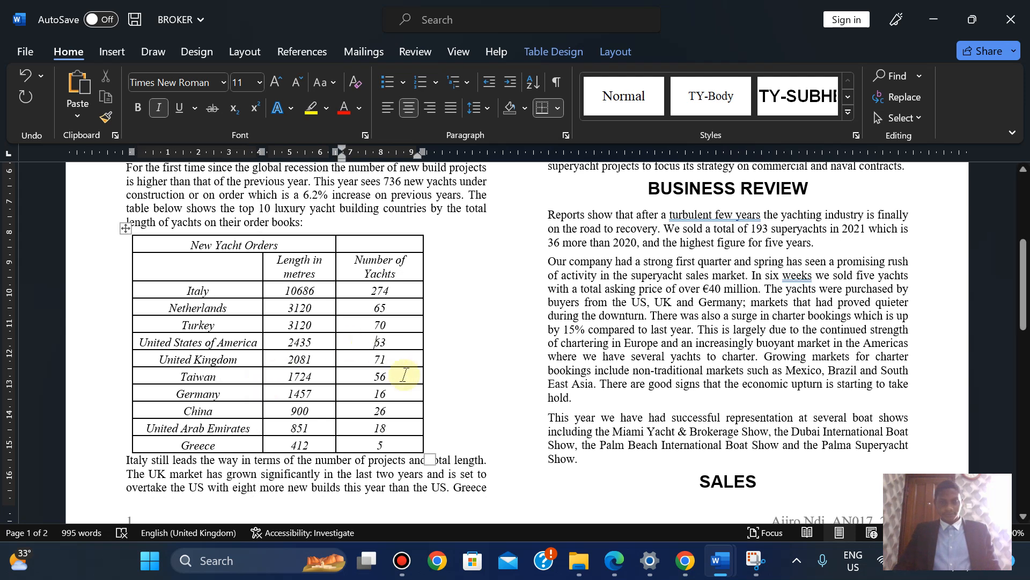
click(619, 563)
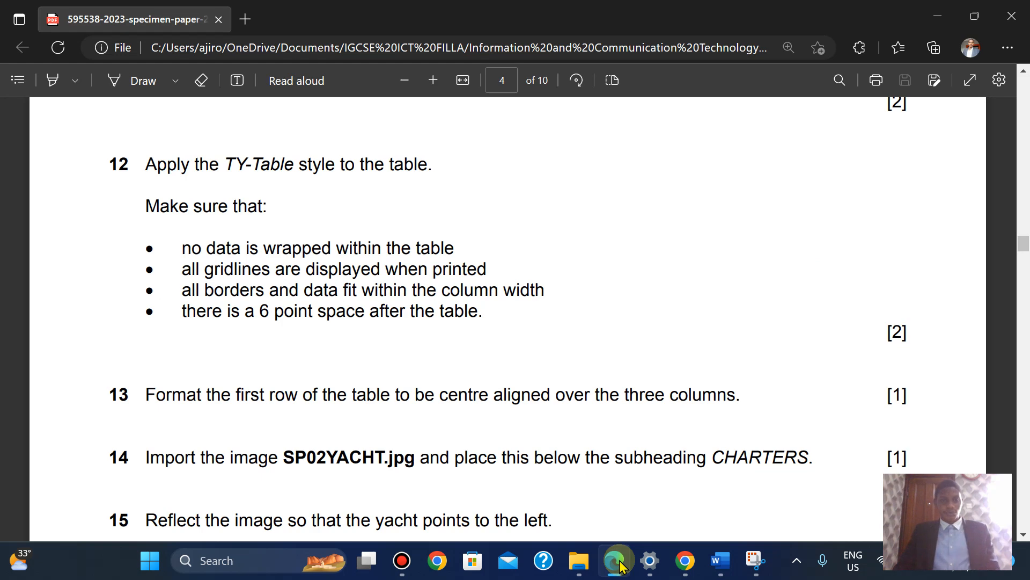
click(620, 563)
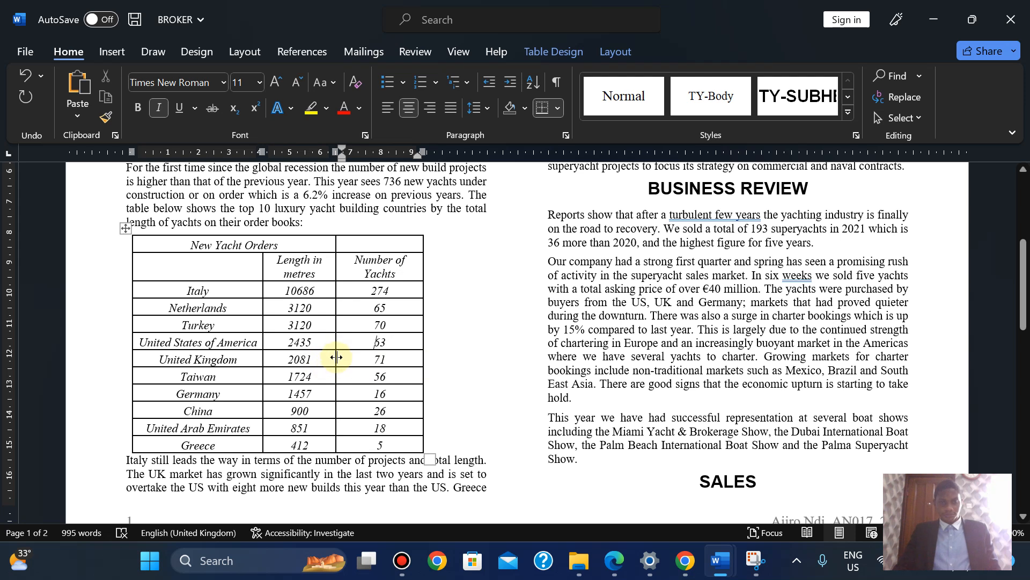
drag(336, 357, 354, 356)
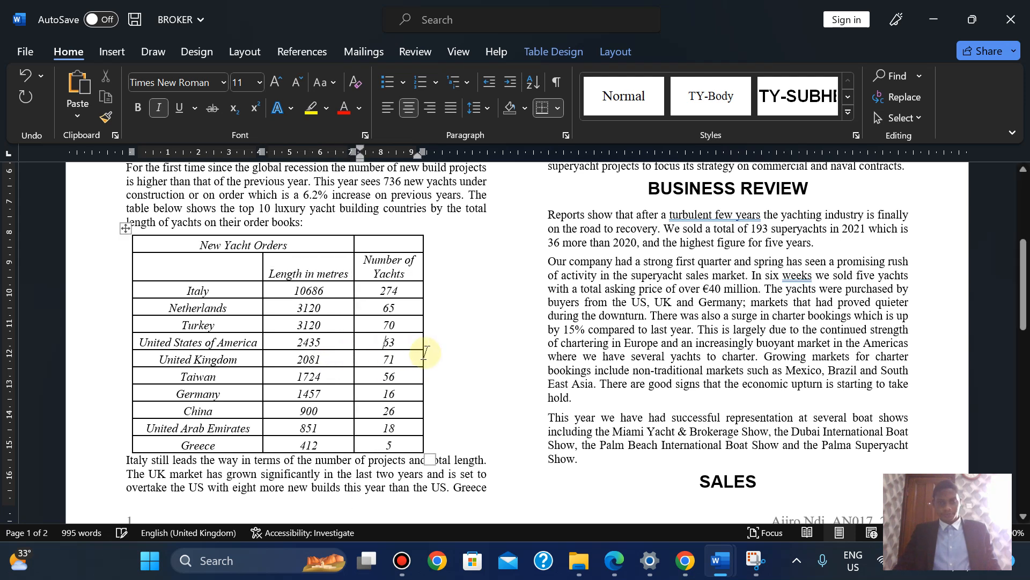
drag(424, 355, 456, 354)
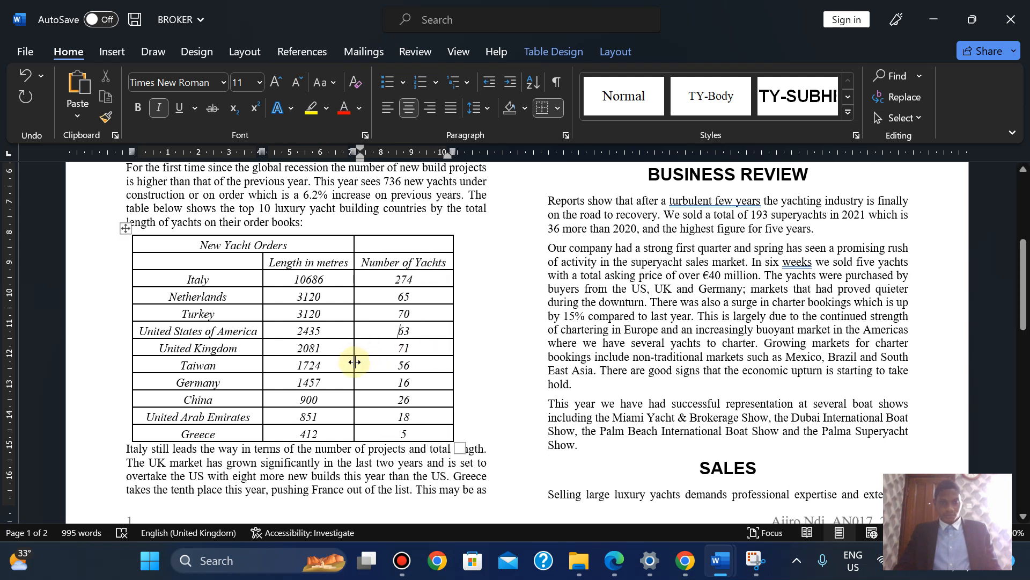
drag(355, 362, 362, 361)
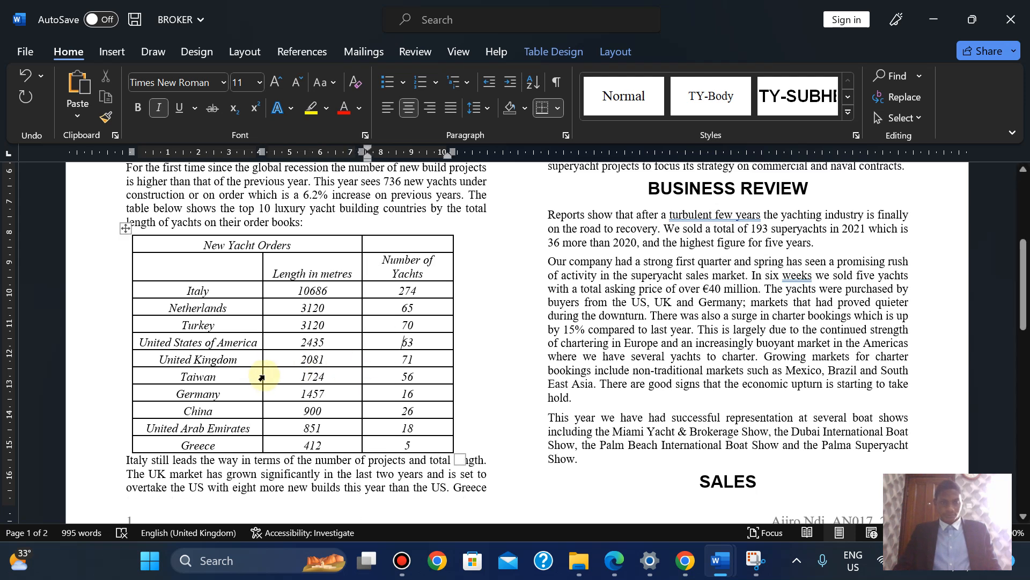
drag(263, 375, 278, 375)
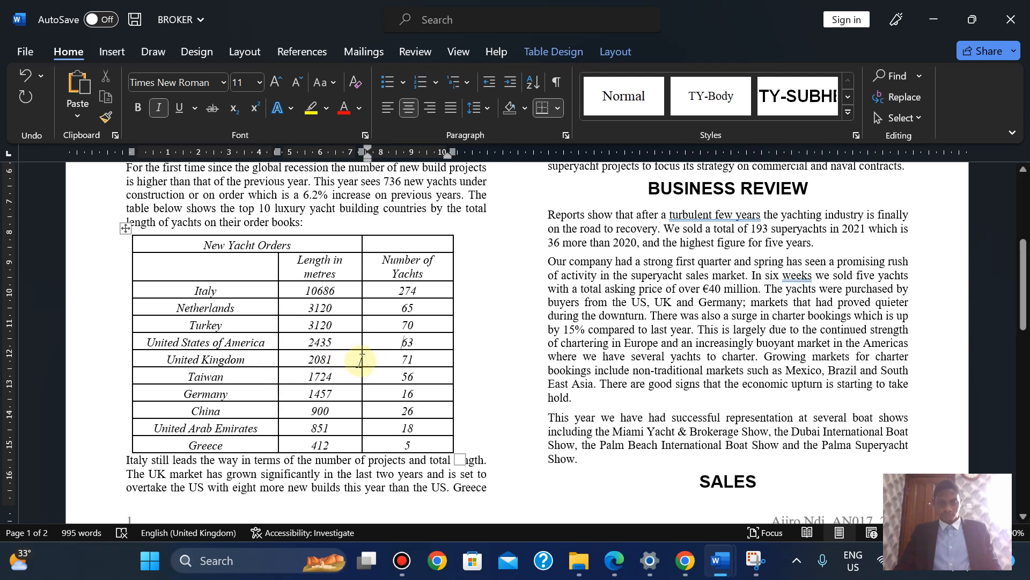
drag(361, 360, 369, 359)
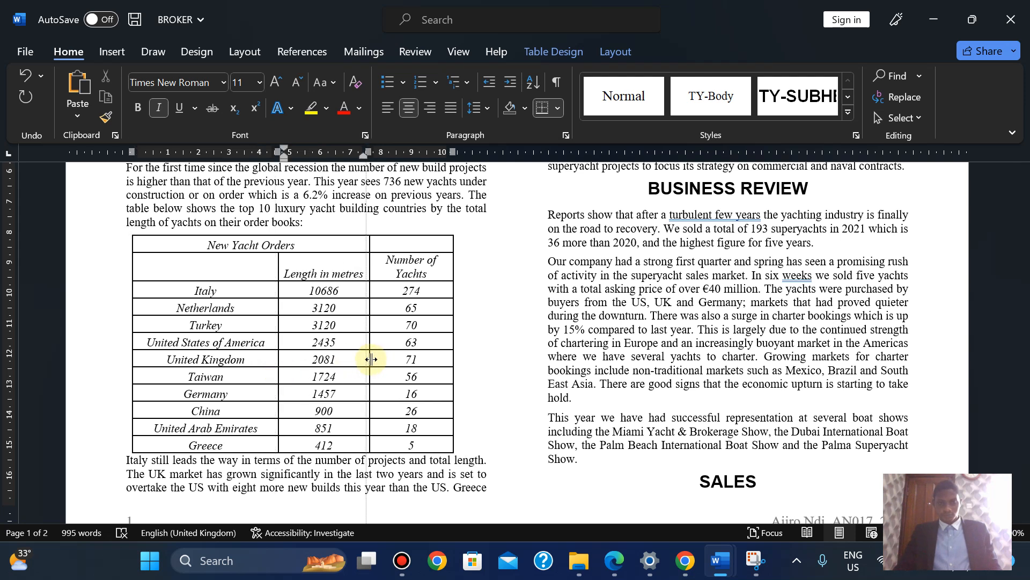
drag(454, 358, 477, 355)
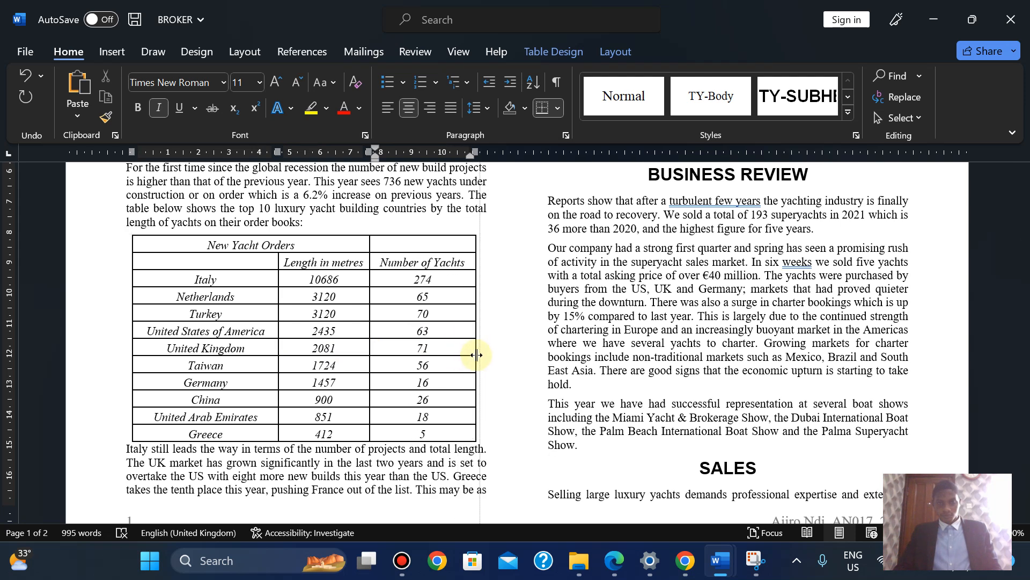
click(616, 564)
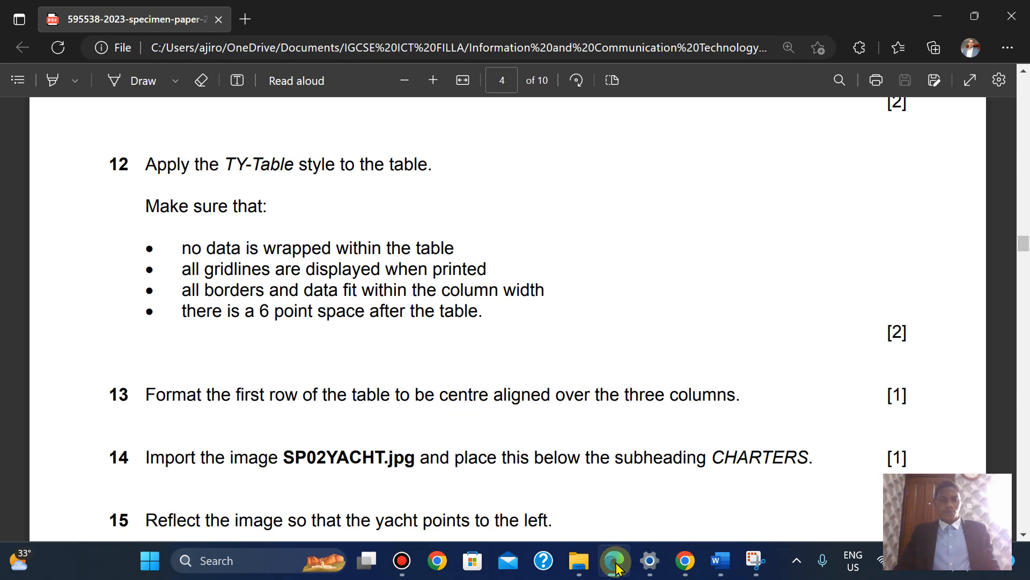
Select the yacht table and AutoFit its columns to their contents
click(616, 564)
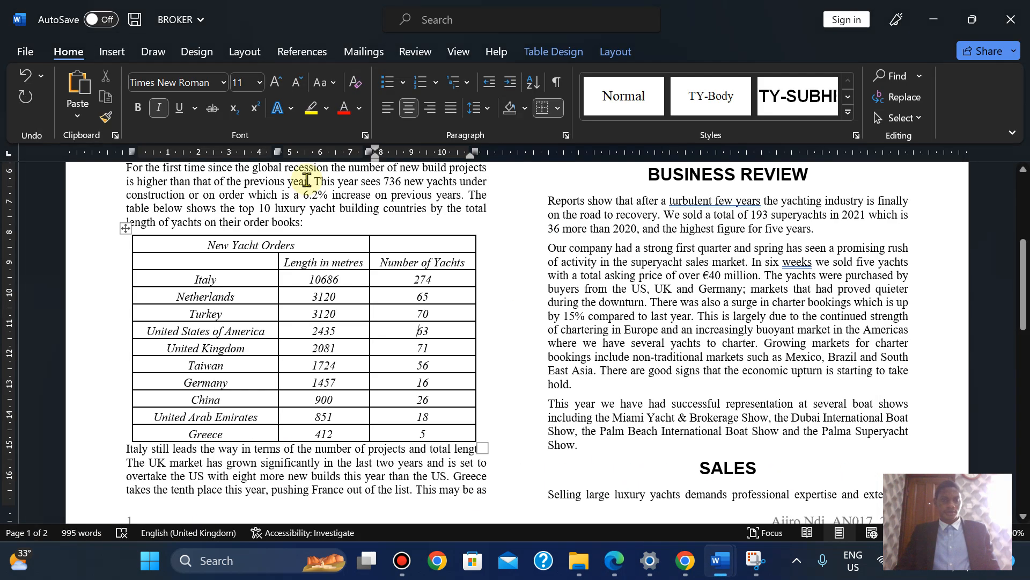
click(125, 229)
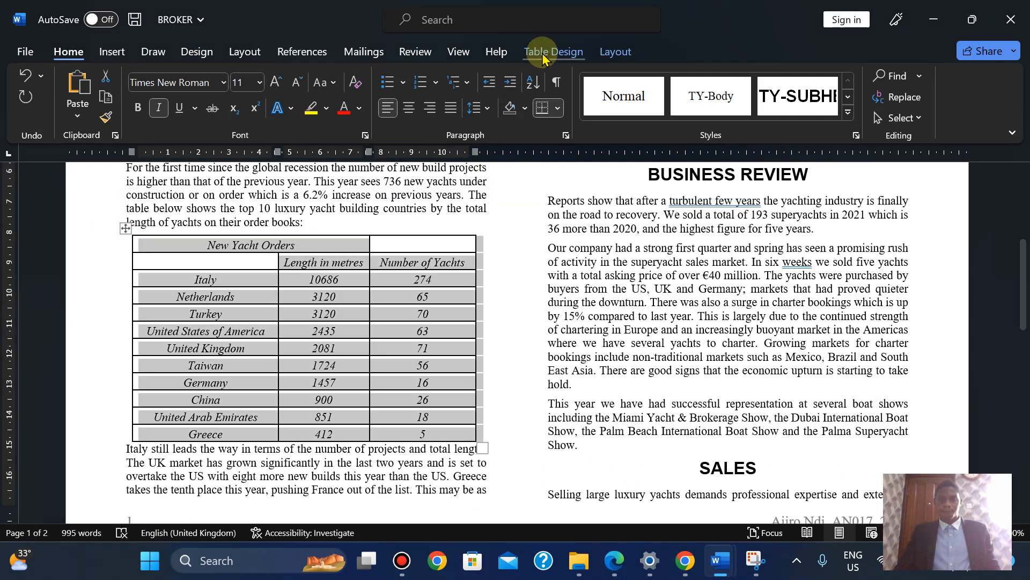
click(602, 51)
click(507, 118)
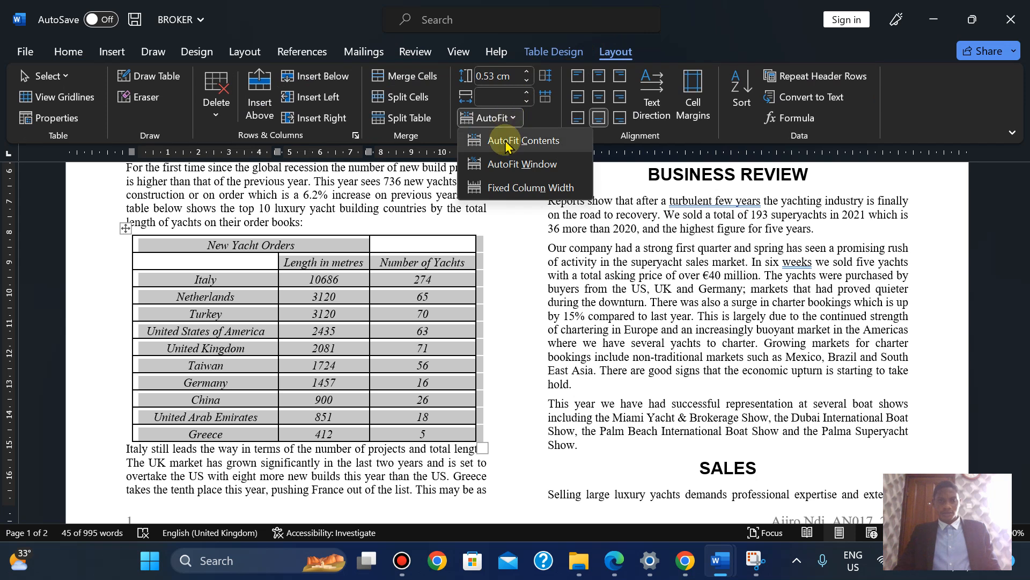
click(508, 140)
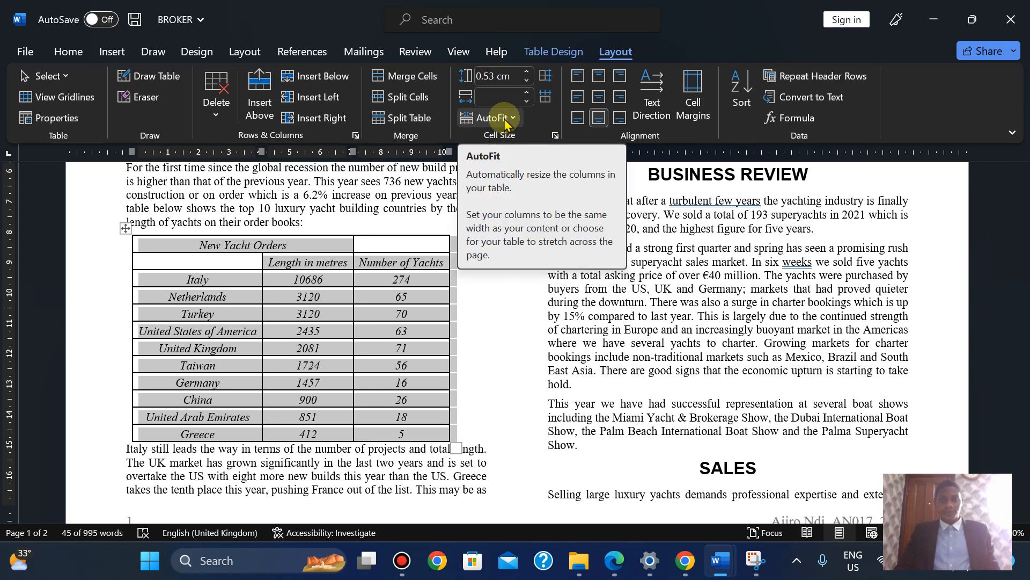
Lock the yacht table's columns at their current size with Fixed Column Width
click(505, 119)
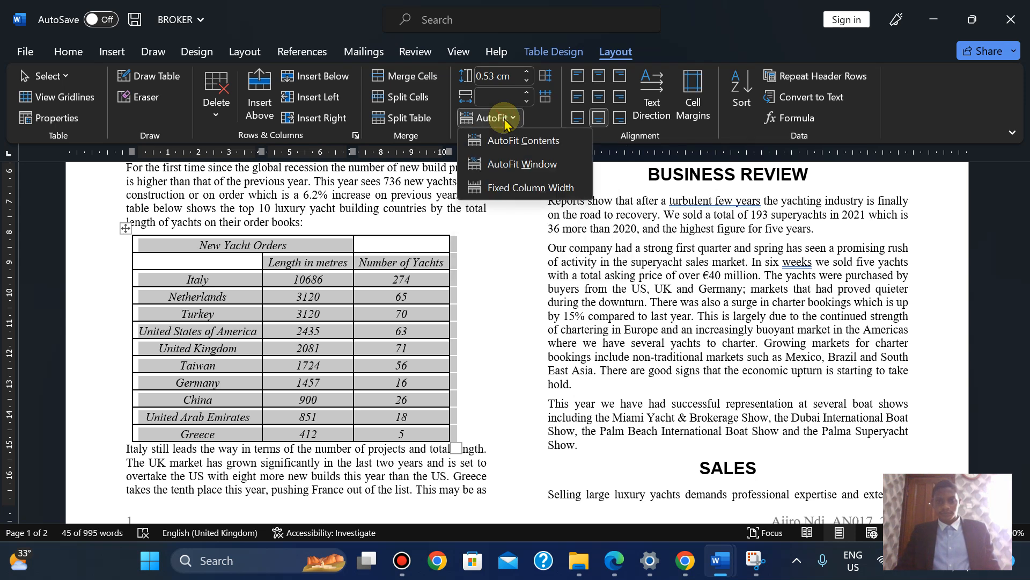
click(509, 187)
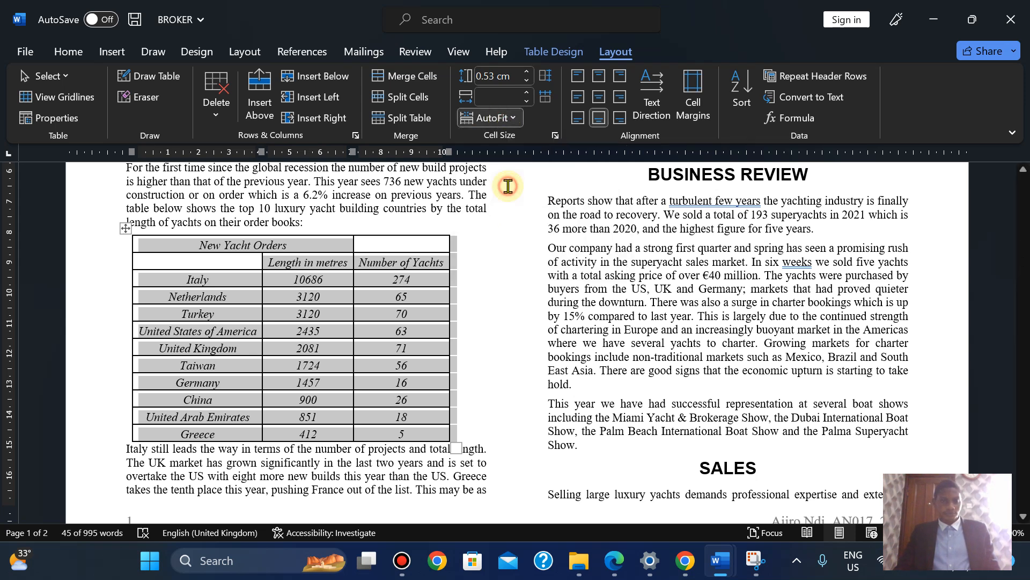
click(510, 118)
click(503, 117)
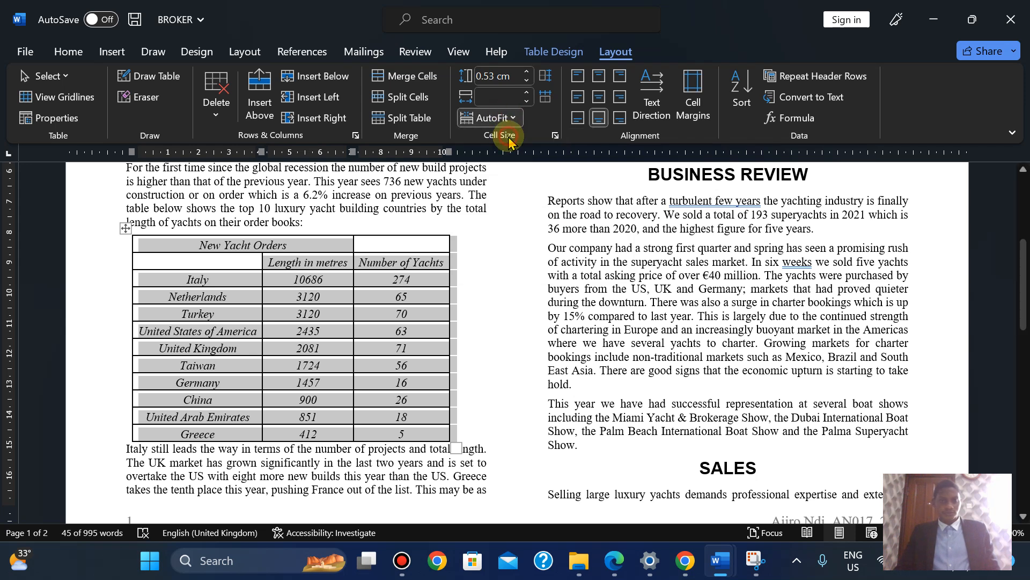
click(516, 293)
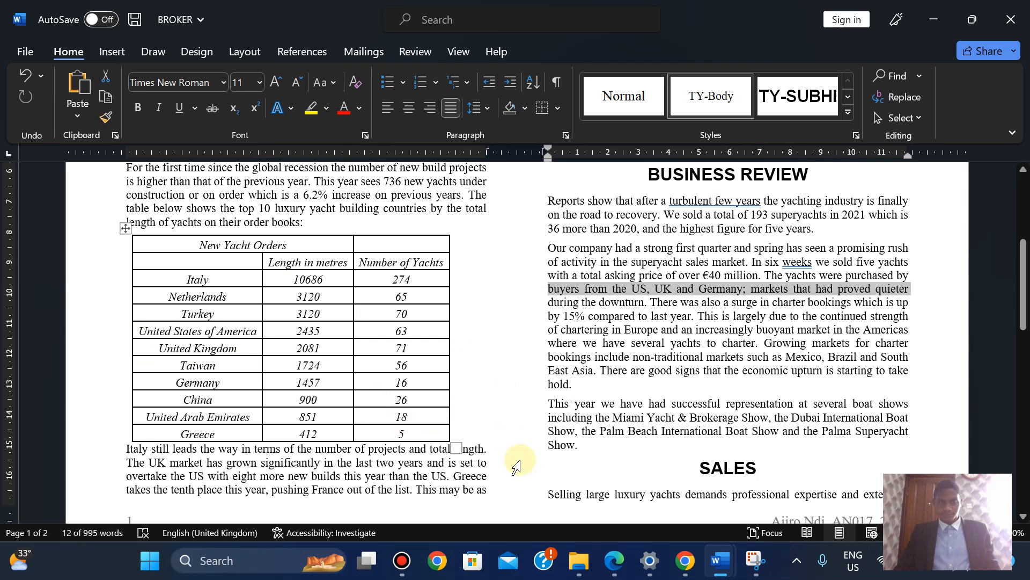
Insert a blank line before 'Italy still leads' and reduce its font size to 6 pt
click(614, 561)
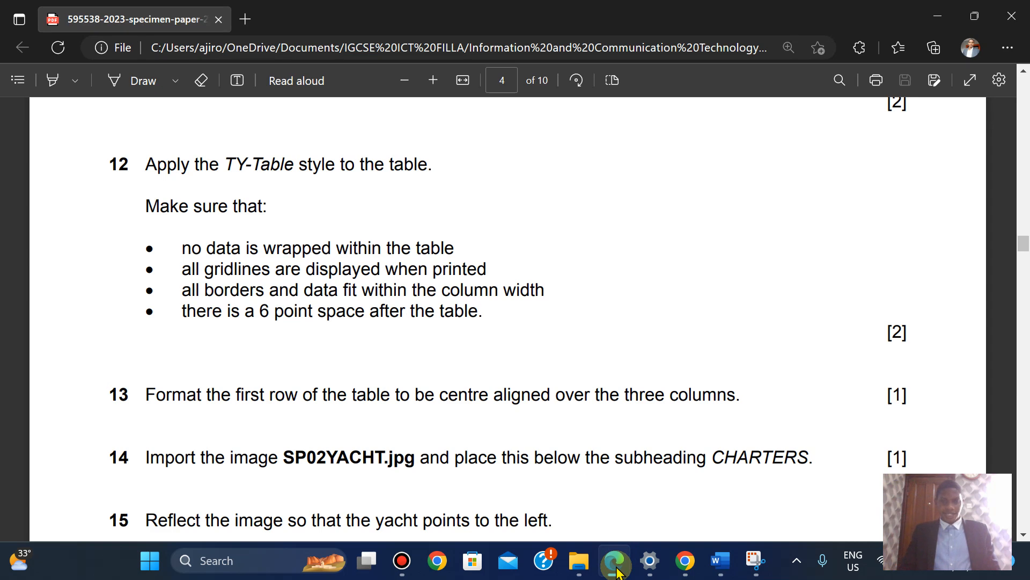
click(616, 570)
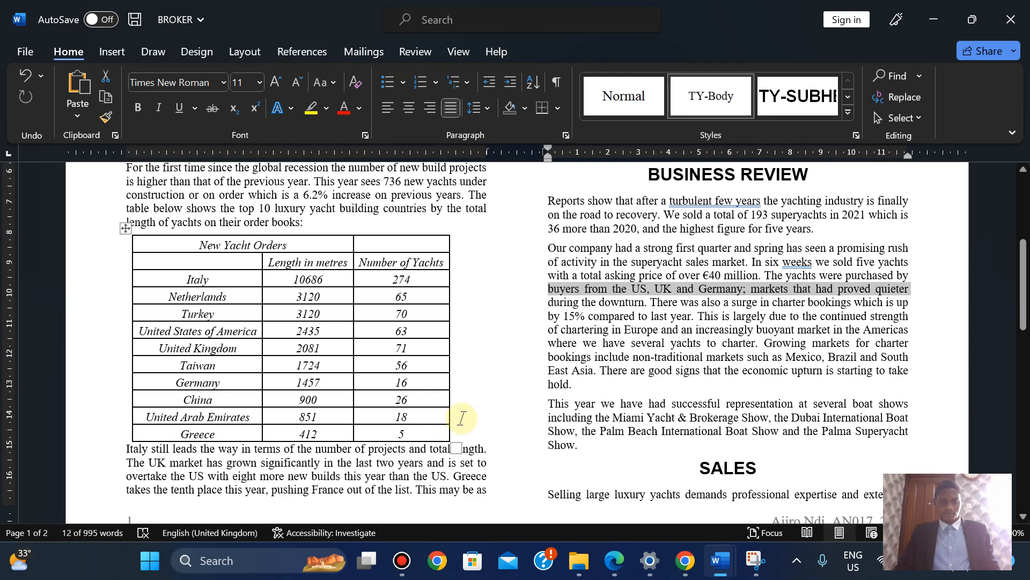
click(462, 428)
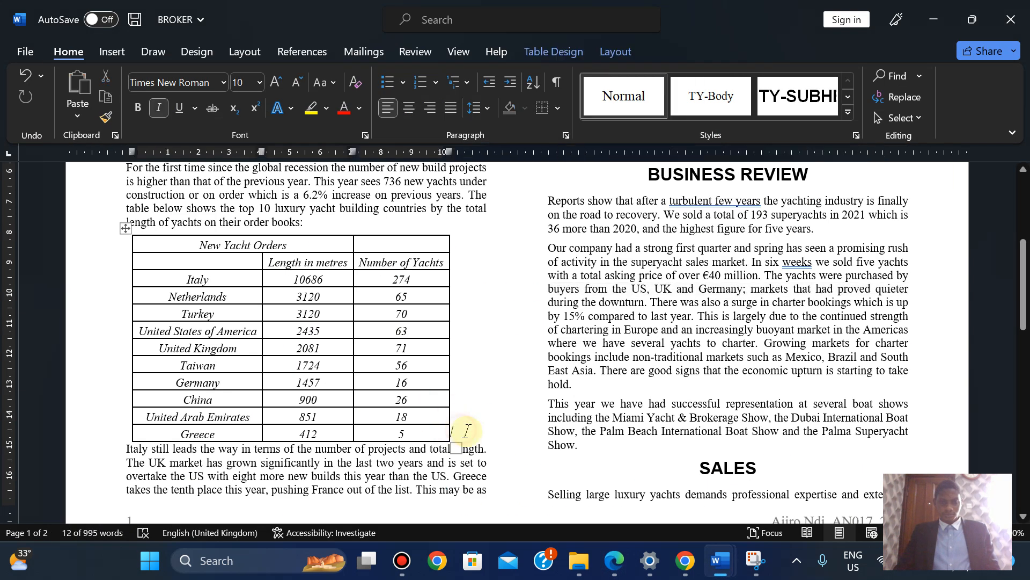
click(123, 451)
key(Return)
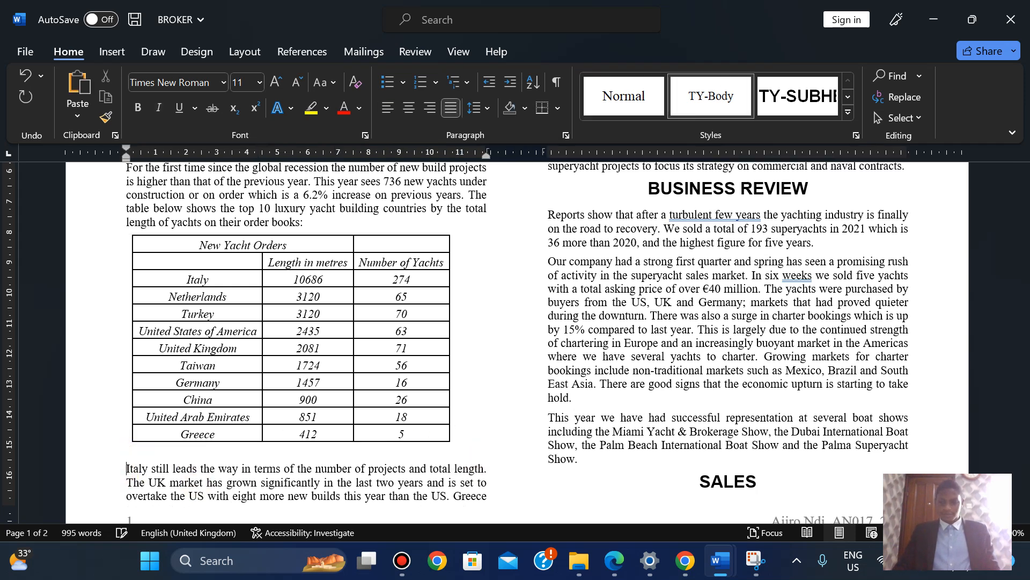
click(296, 83)
click(296, 83)
click(296, 83)
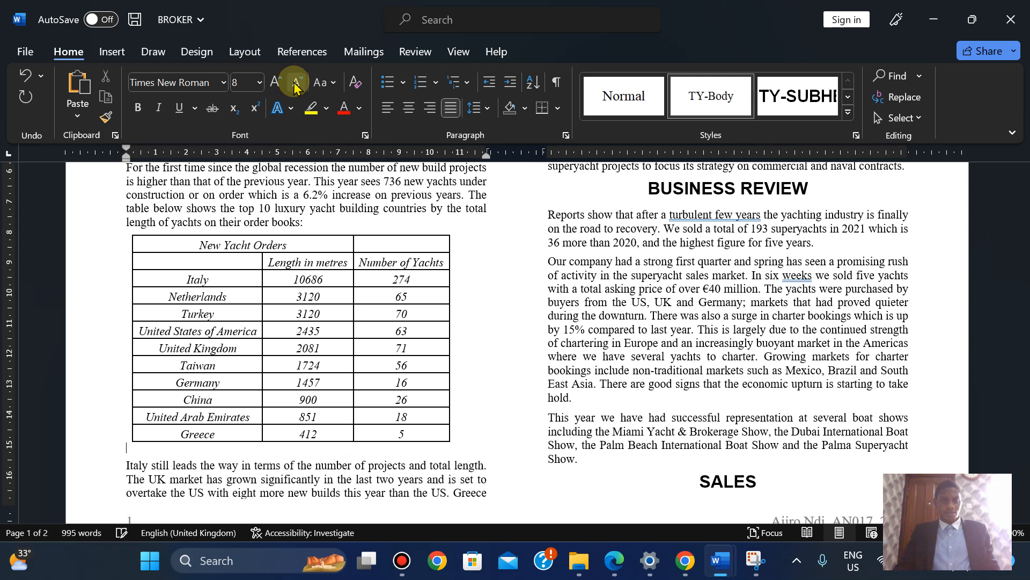
click(296, 83)
click(296, 83)
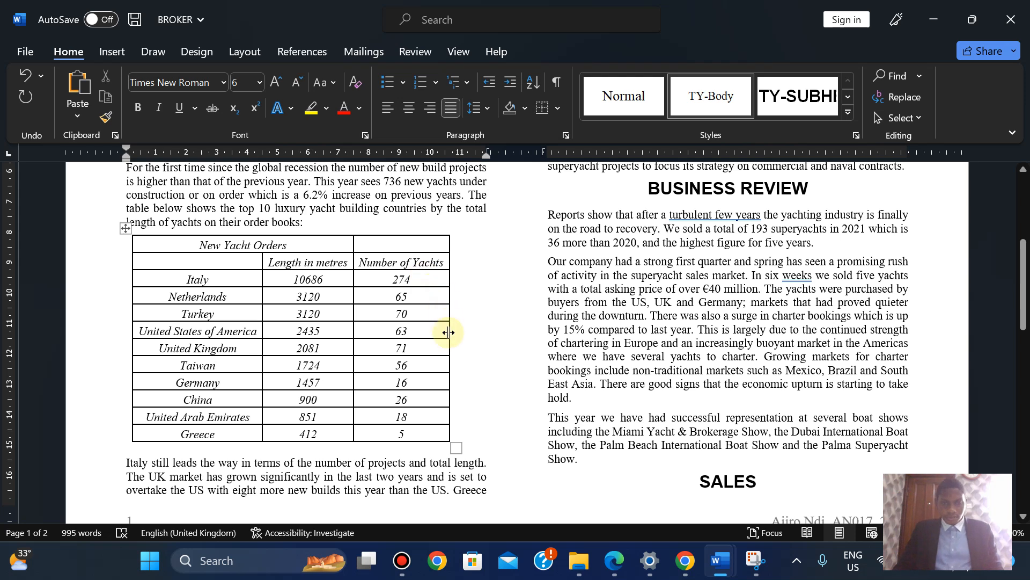
Widen the Number of Yachts column, then nudge the country and Length in metres borders right
drag(449, 342, 484, 341)
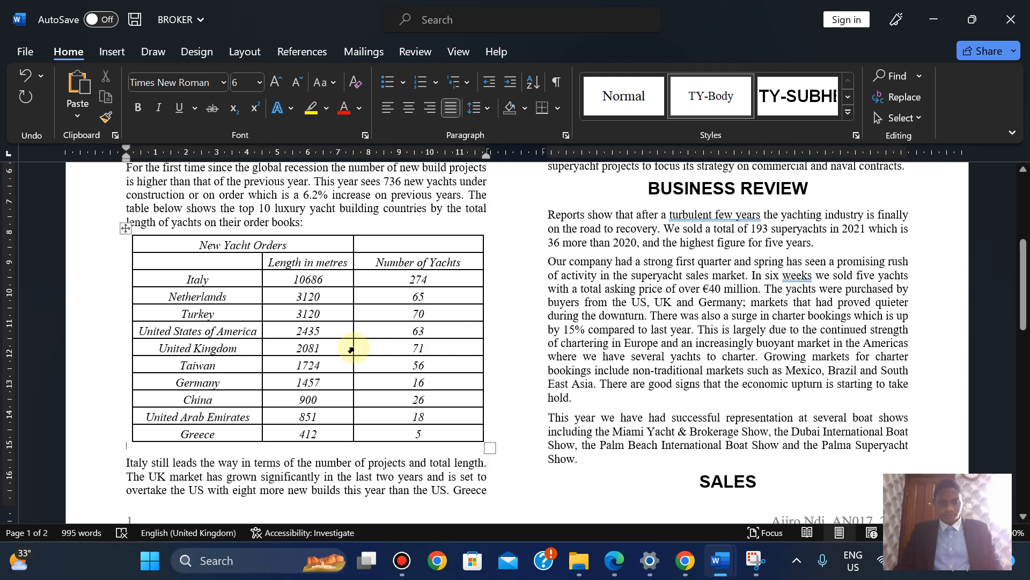
drag(352, 345, 369, 345)
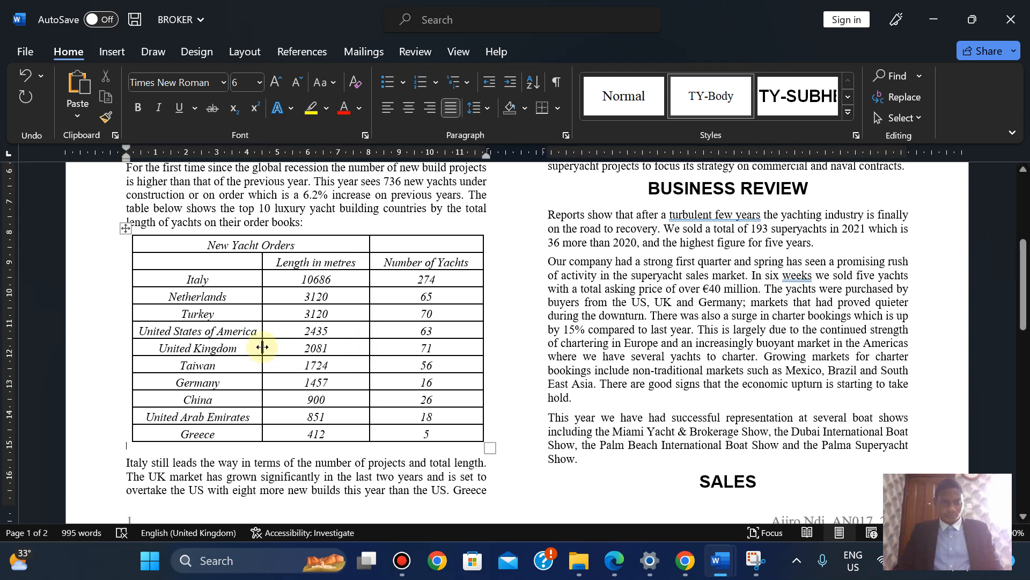
click(261, 348)
click(262, 347)
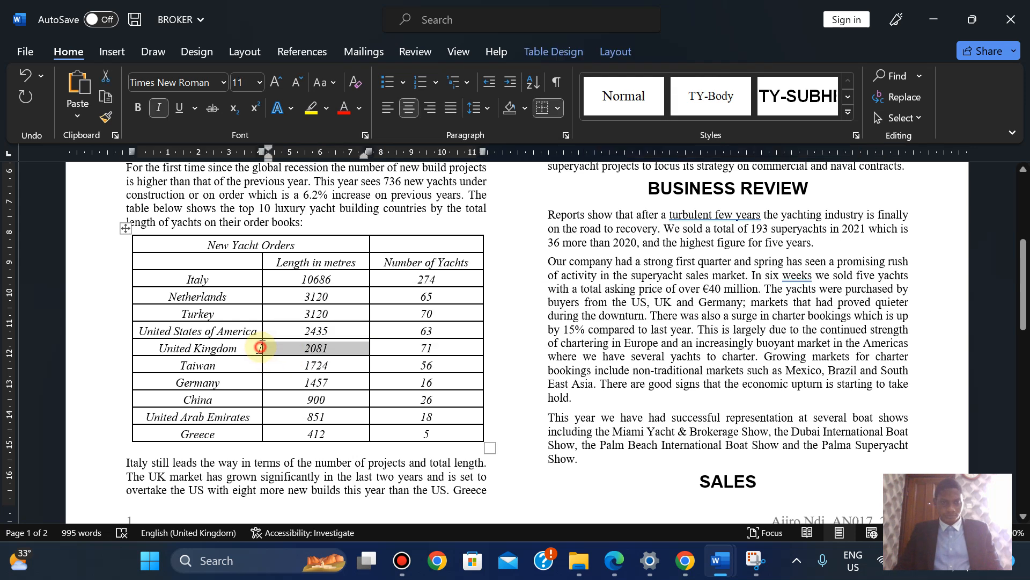
drag(262, 347, 277, 346)
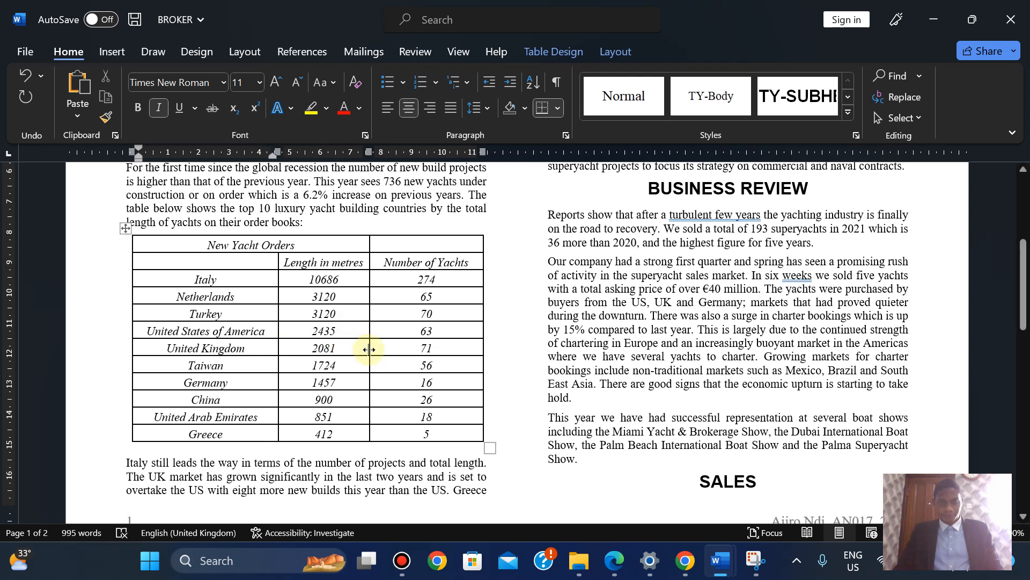
click(369, 349)
drag(369, 350, 376, 349)
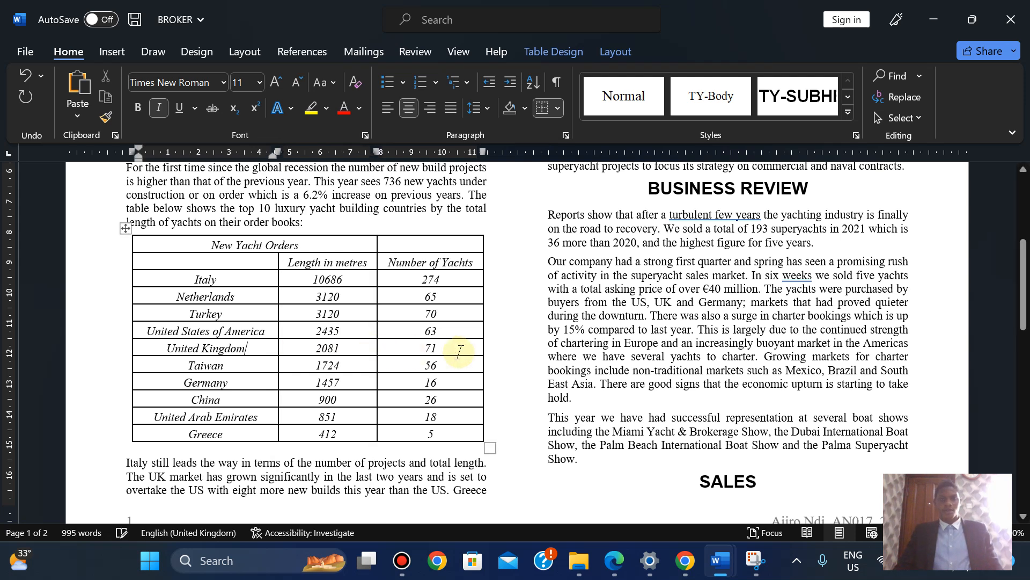
click(516, 369)
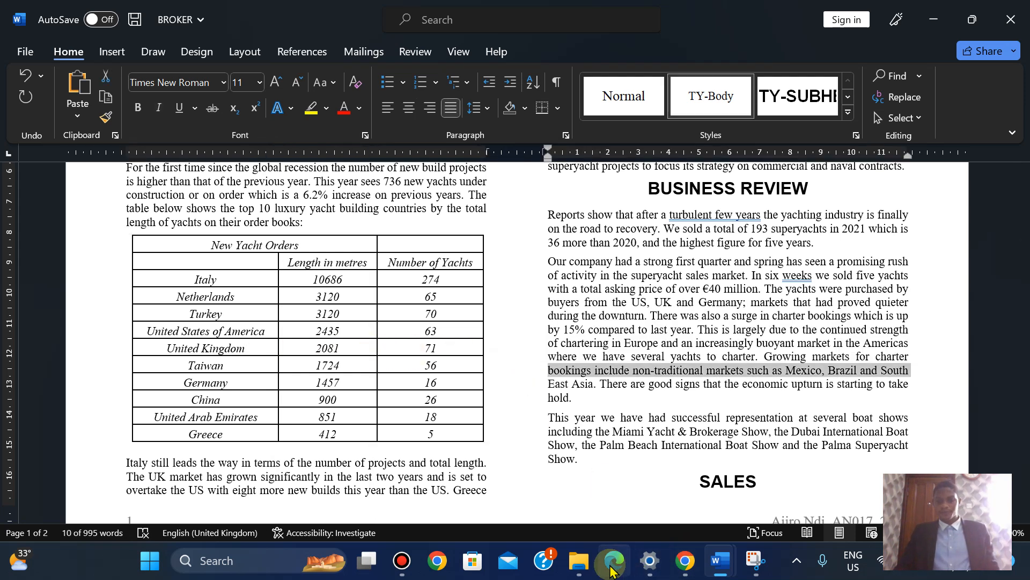
Merge the table's top row containing New Yacht Orders into a single cell
click(614, 566)
key(Down)
key(Down)
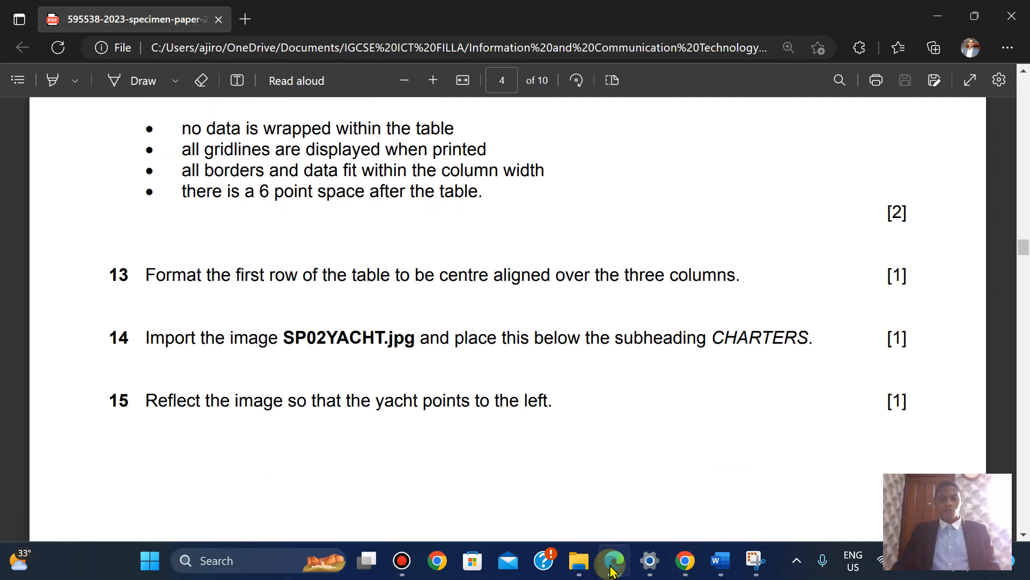
click(613, 566)
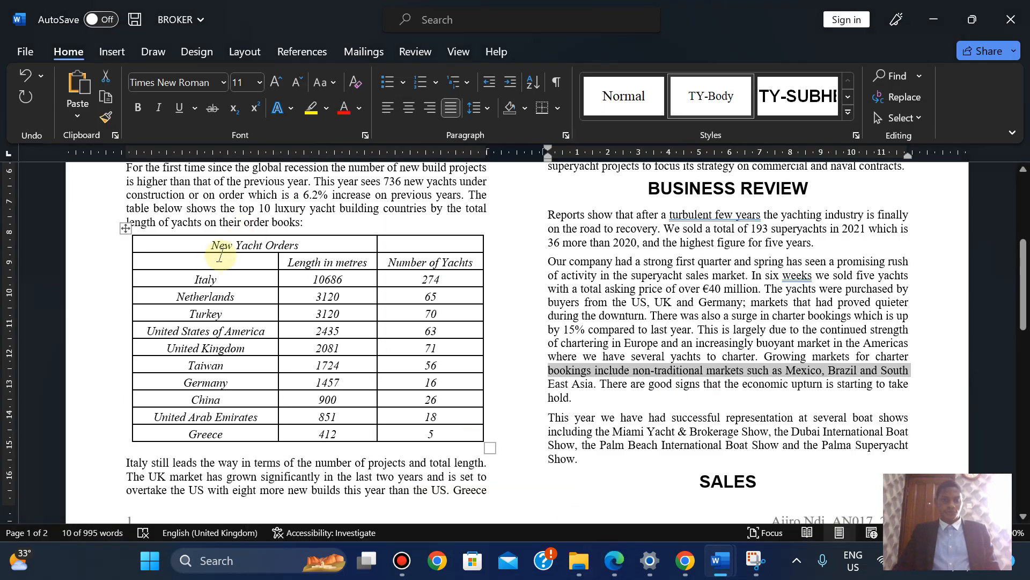
drag(196, 243, 395, 239)
click(394, 240)
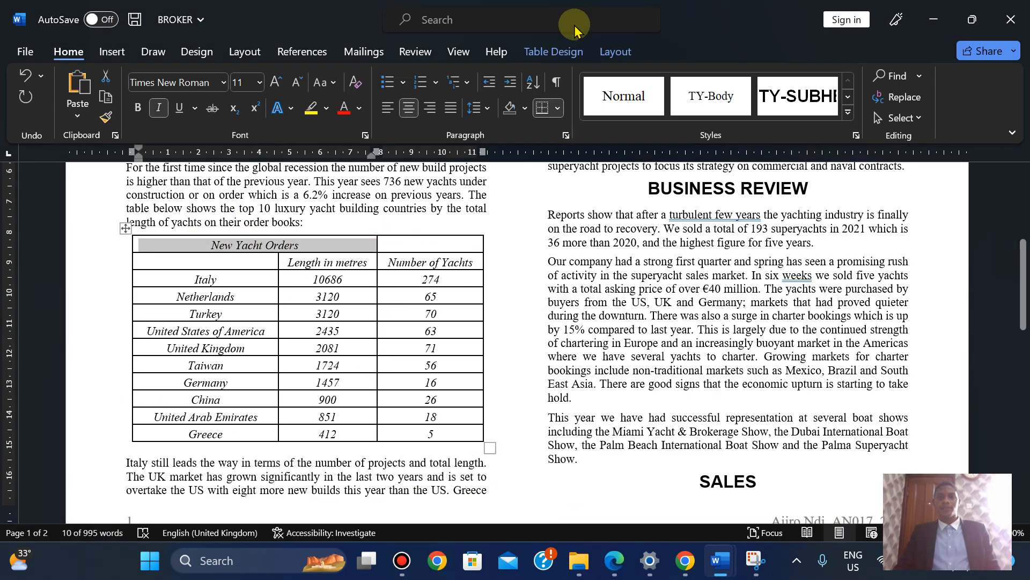
click(609, 51)
click(417, 77)
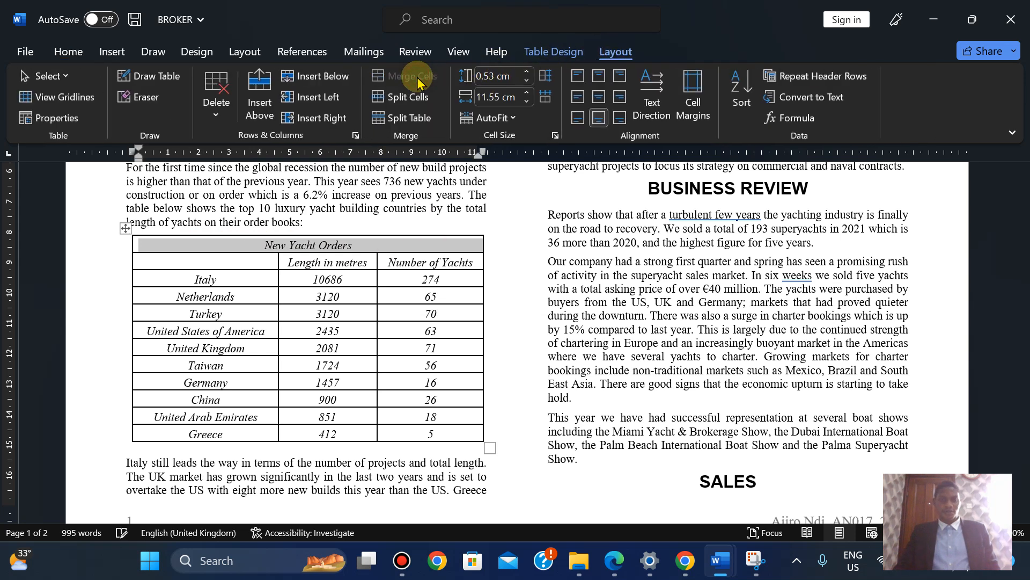
Centre New Yacht Orders within the merged top cell
click(615, 561)
click(721, 561)
click(598, 117)
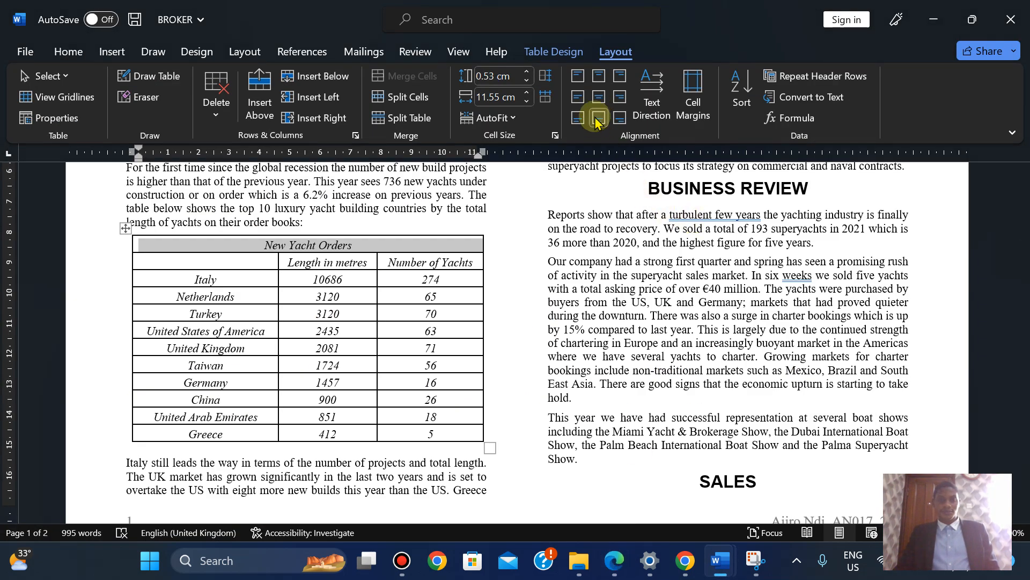
click(614, 561)
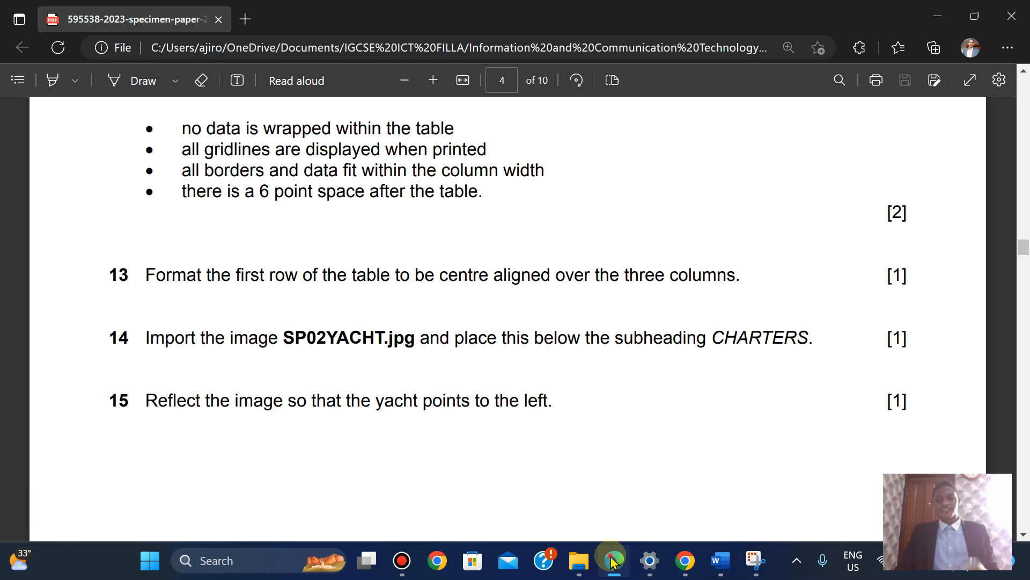
Place the insertion point at the start of the A Tawara paragraph under CHARTERS
click(613, 561)
scroll(1025, 271, down, 12)
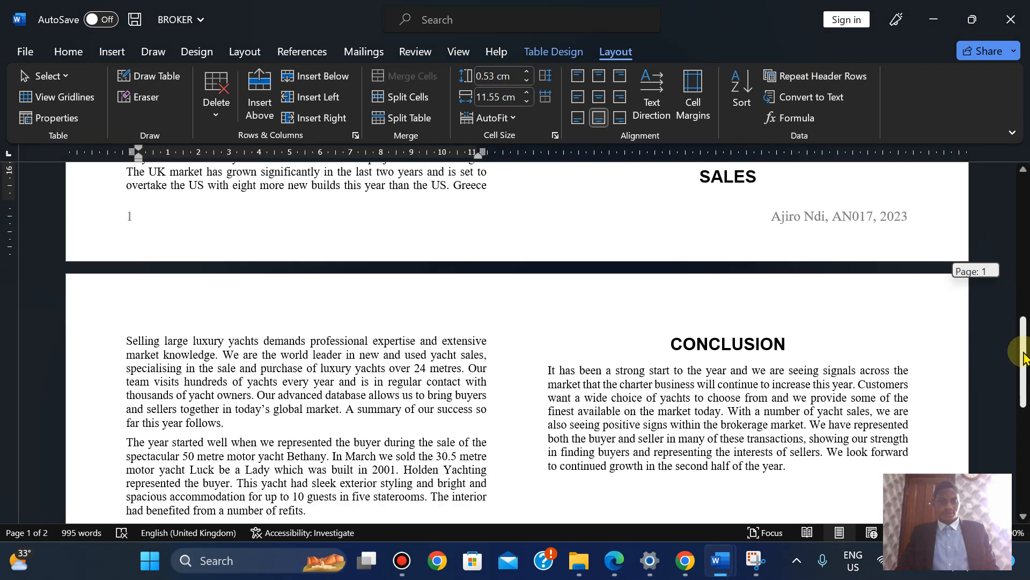
click(123, 424)
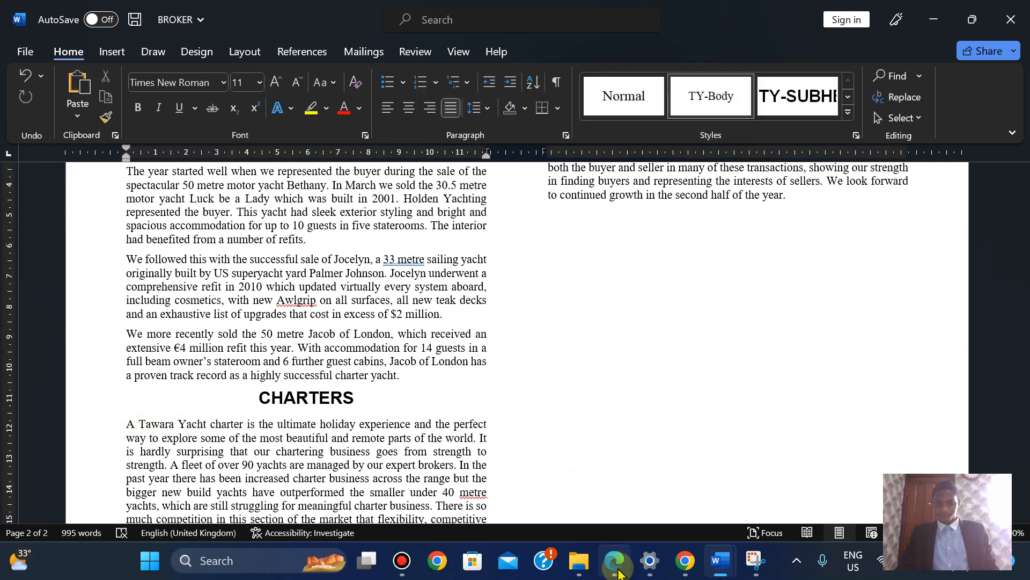
click(616, 564)
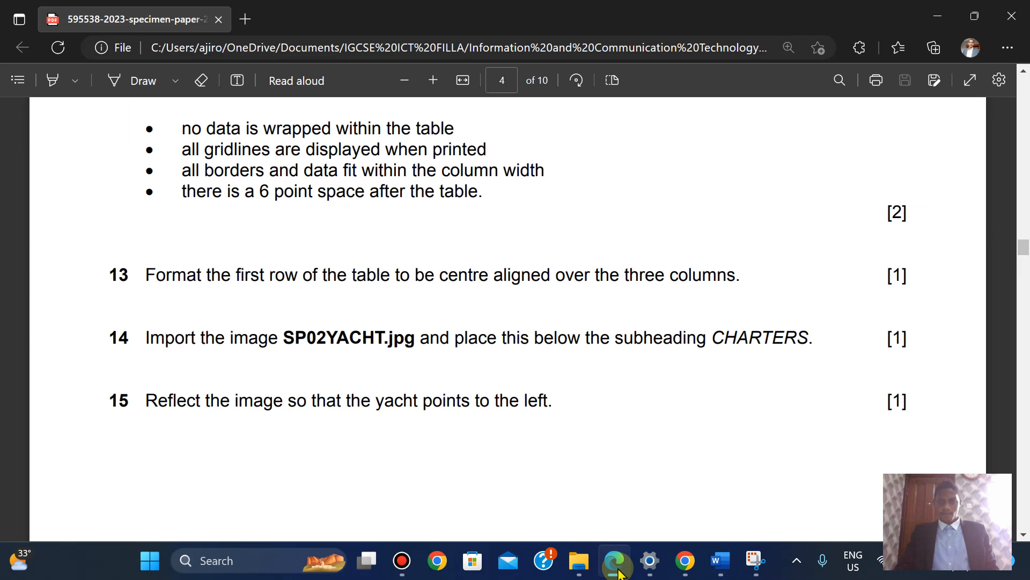
key(Down)
key(Down)
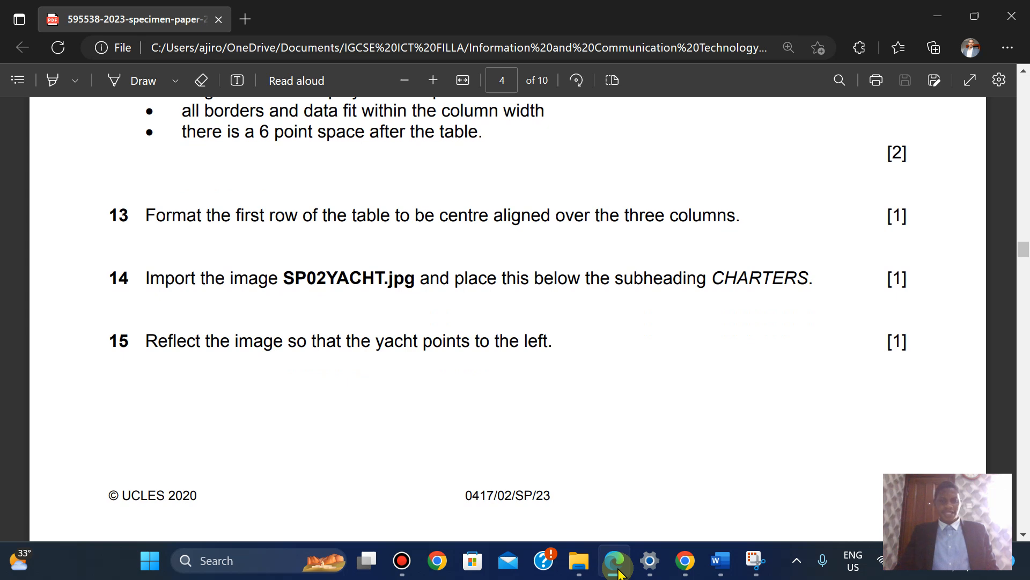
click(616, 564)
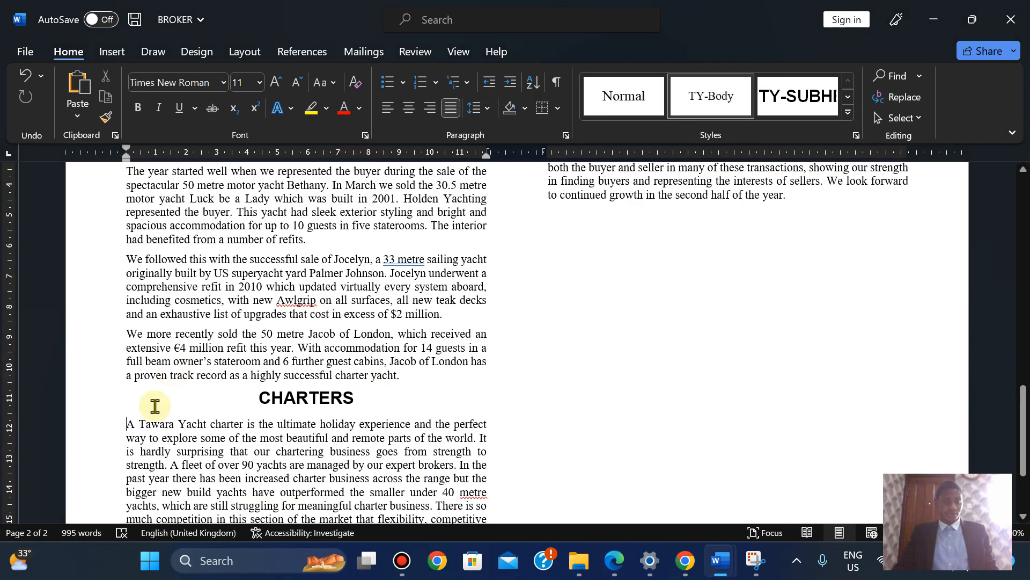
Start inserting a picture from this device, browsing into the Documents folder
click(119, 53)
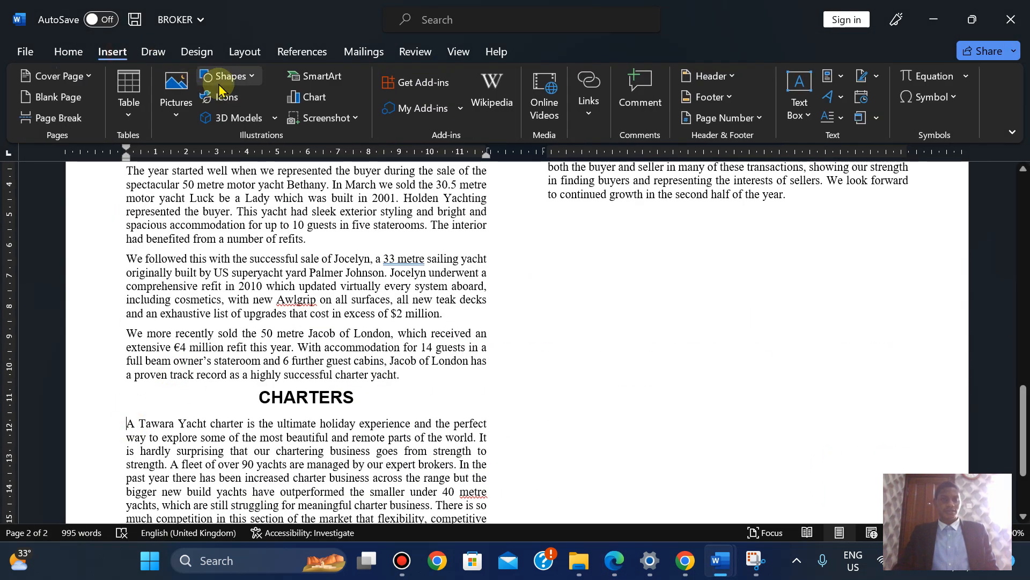
click(175, 118)
click(191, 166)
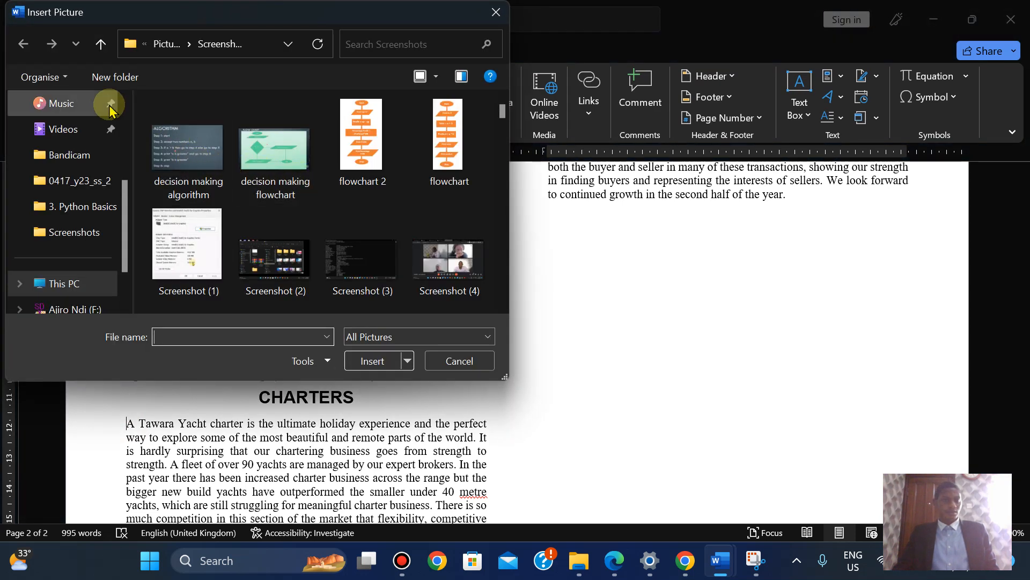
scroll(104, 150, up, 3)
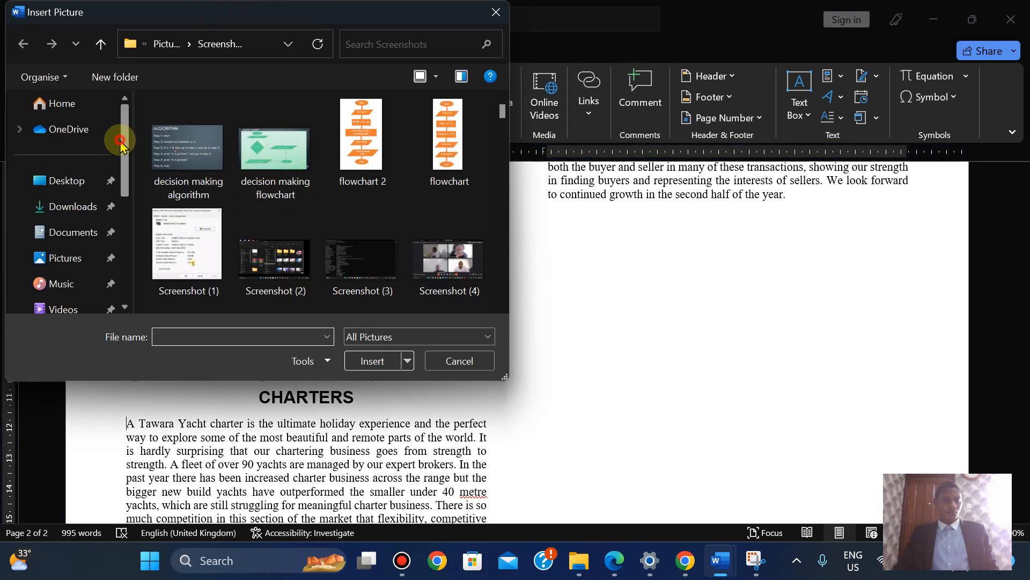
click(69, 231)
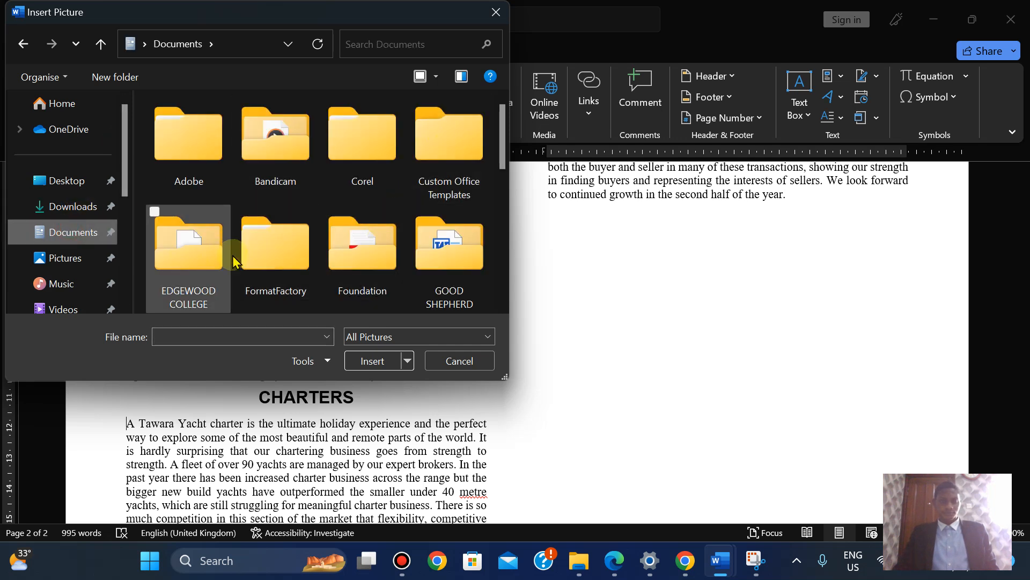
scroll(439, 228, down, 1)
click(434, 243)
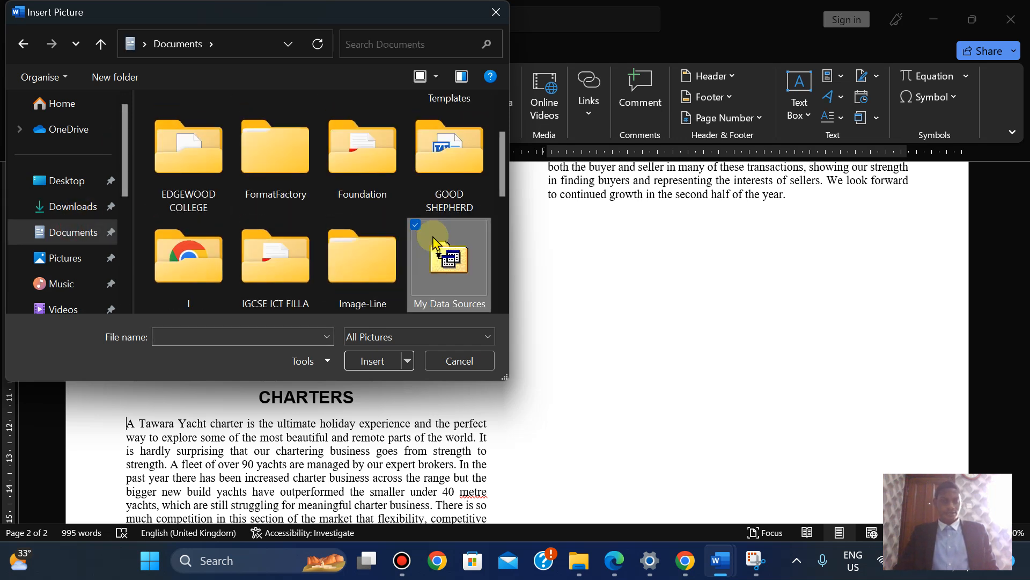
Navigate through the 2023 Specimen paper folders to 0417_y23_ss_2 and insert SP02YACHT
double_click(275, 260)
double_click(210, 260)
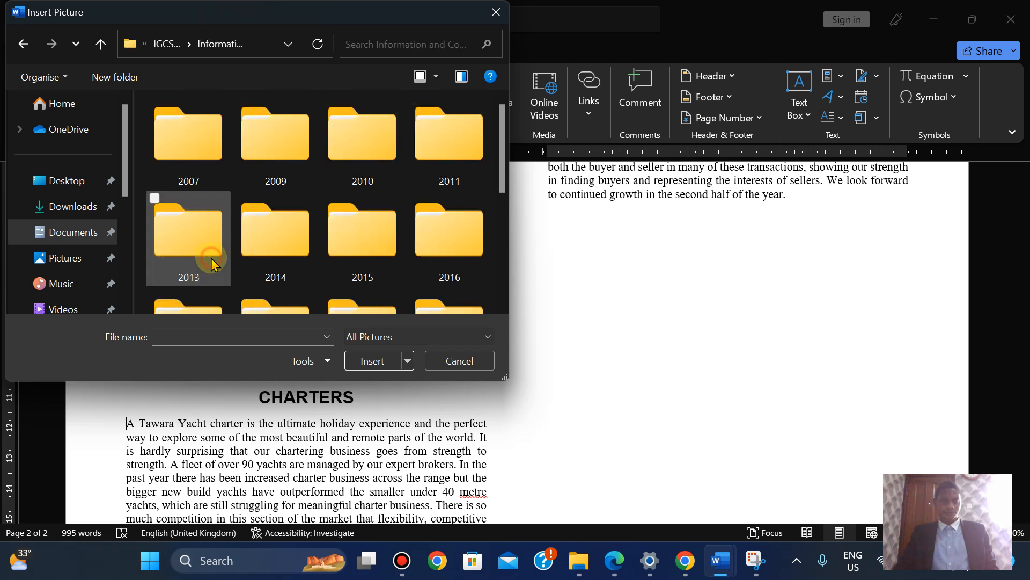
scroll(357, 255, down, 1)
click(360, 256)
key(Down)
key(Down)
key(Up)
click(368, 147)
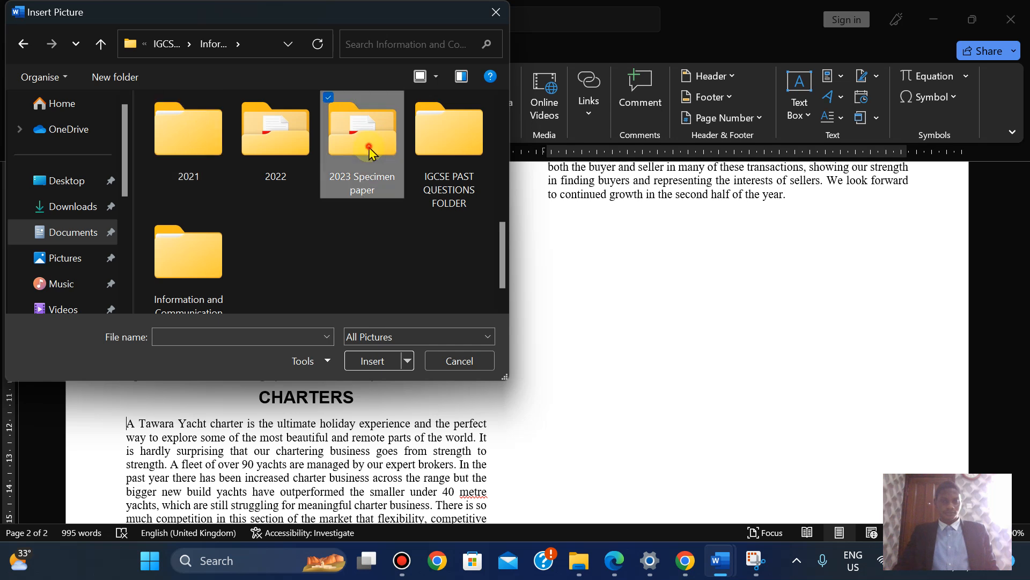
double_click(369, 152)
double_click(219, 152)
double_click(216, 156)
click(216, 156)
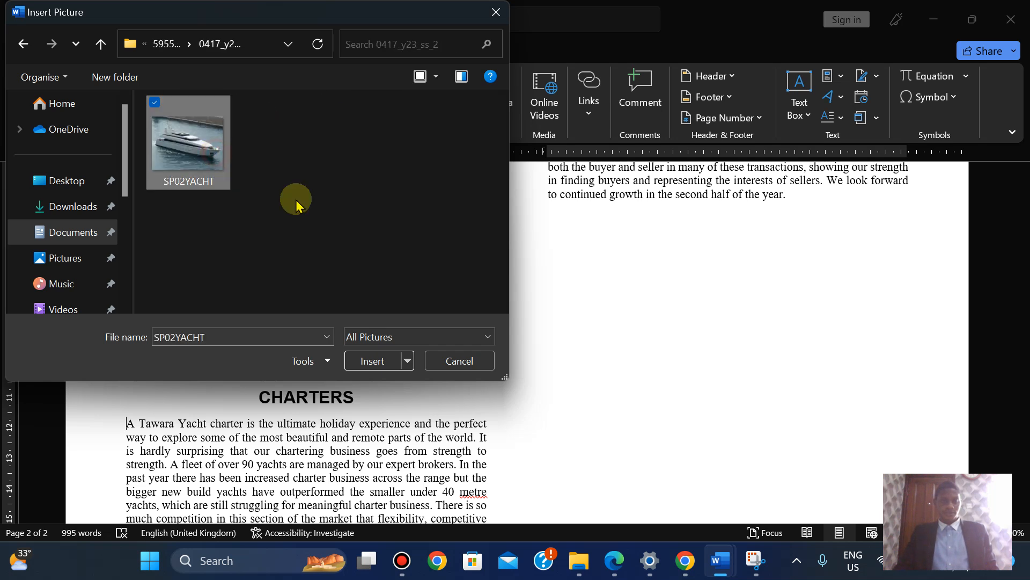
click(370, 361)
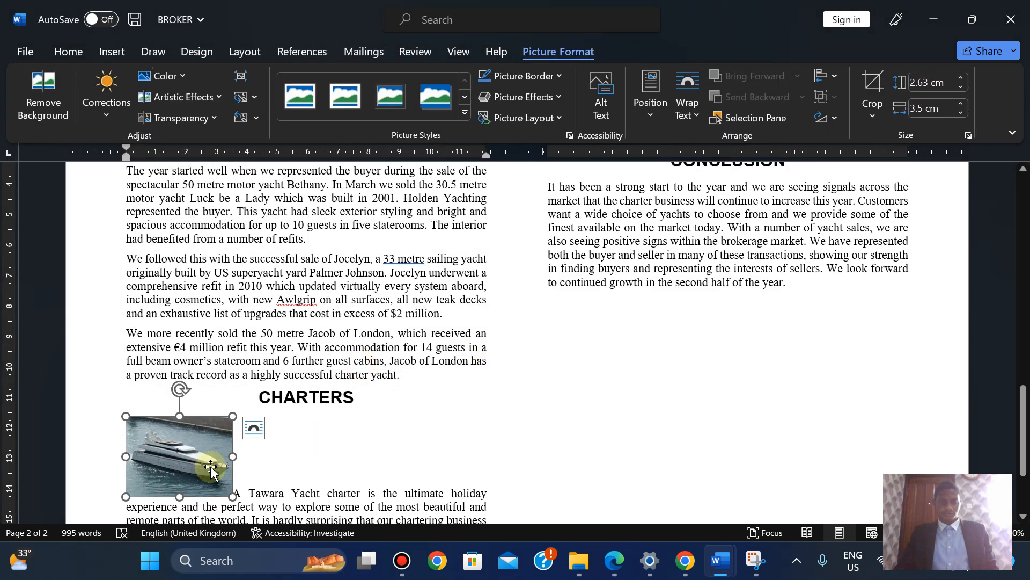
Flip the SP02YACHT picture horizontally so the yacht faces left
click(615, 562)
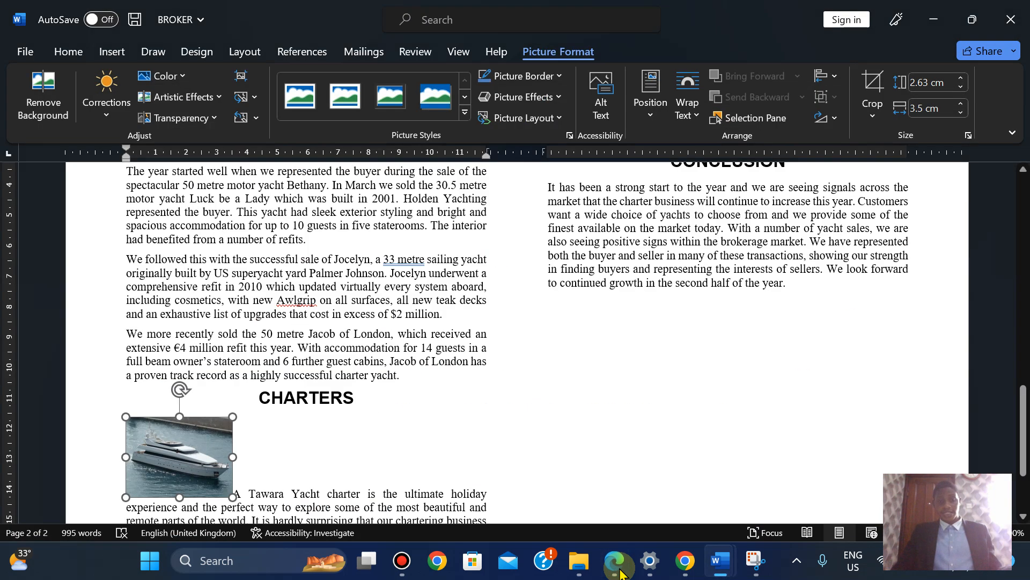
click(615, 562)
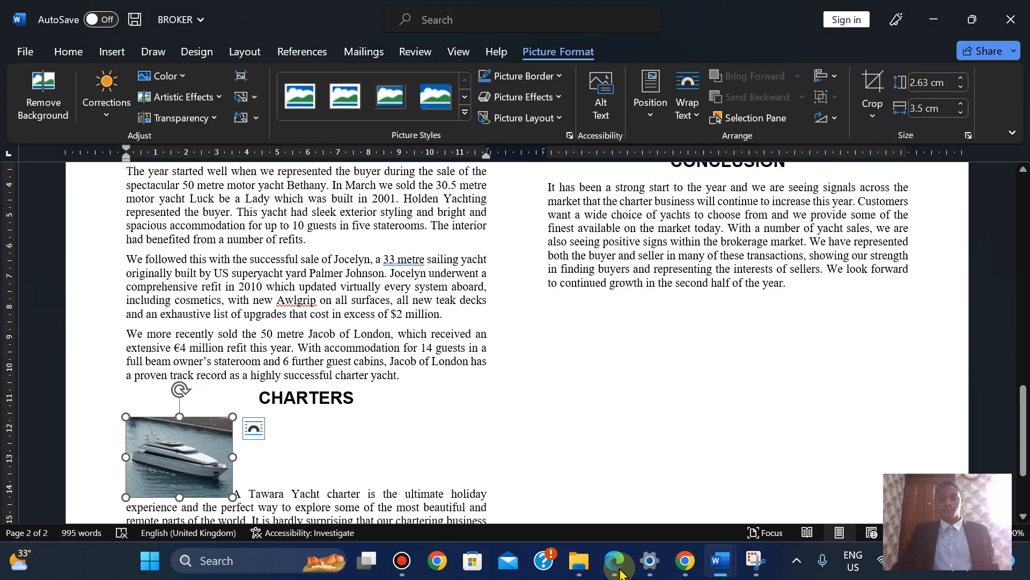
click(835, 119)
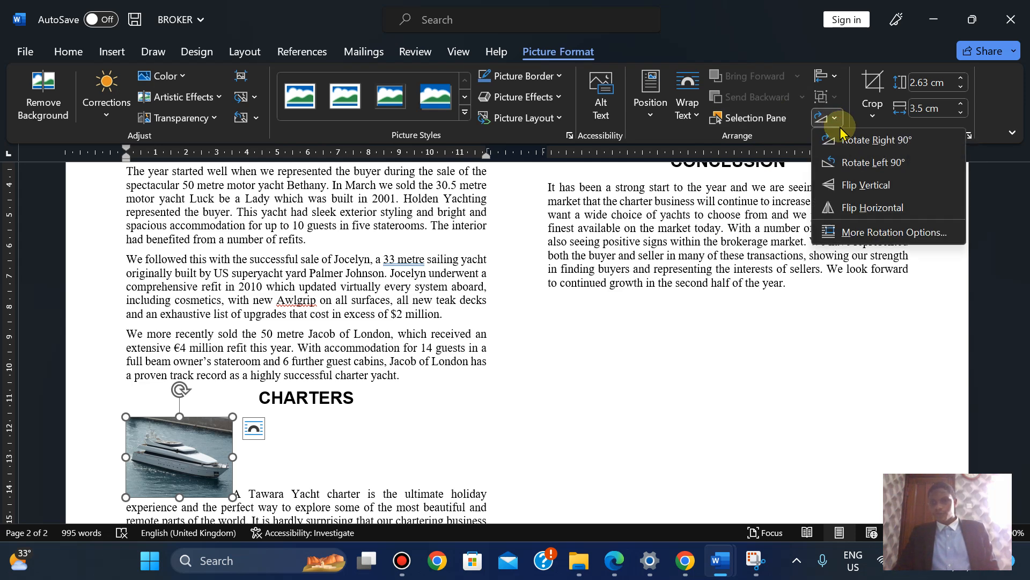
click(857, 209)
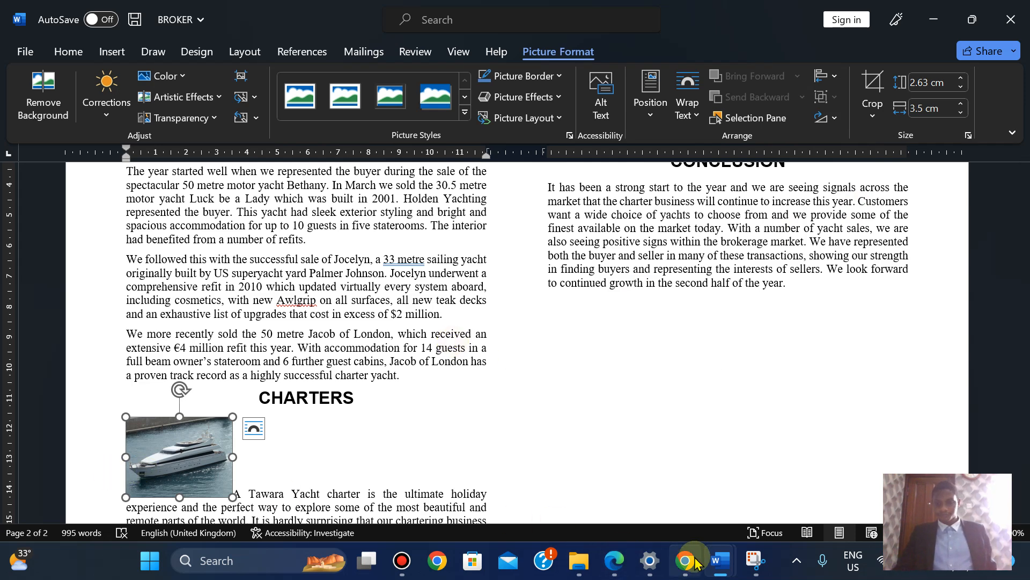
Scroll the exam paper to page 5 questions 16–17 on resizing the image, then return
click(618, 560)
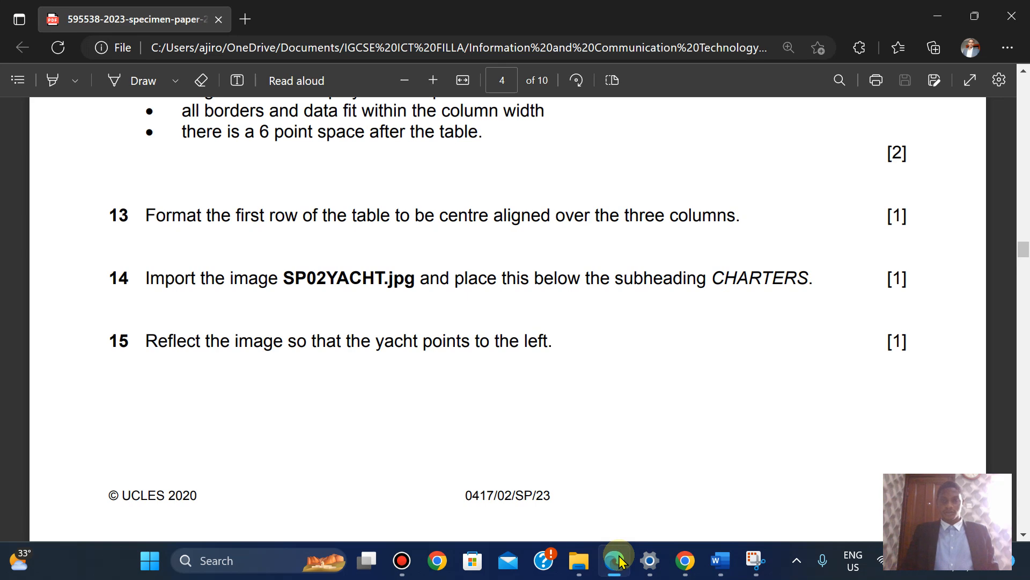
key(Down)
key(Down)
key(Down)
key(Down)
key(Down)
key(Down)
key(Down)
key(Down)
key(Down)
key(Down)
key(Down)
key(Down)
key(Down)
key(Down)
key(Down)
key(Down)
key(Down)
key(Down)
key(Down)
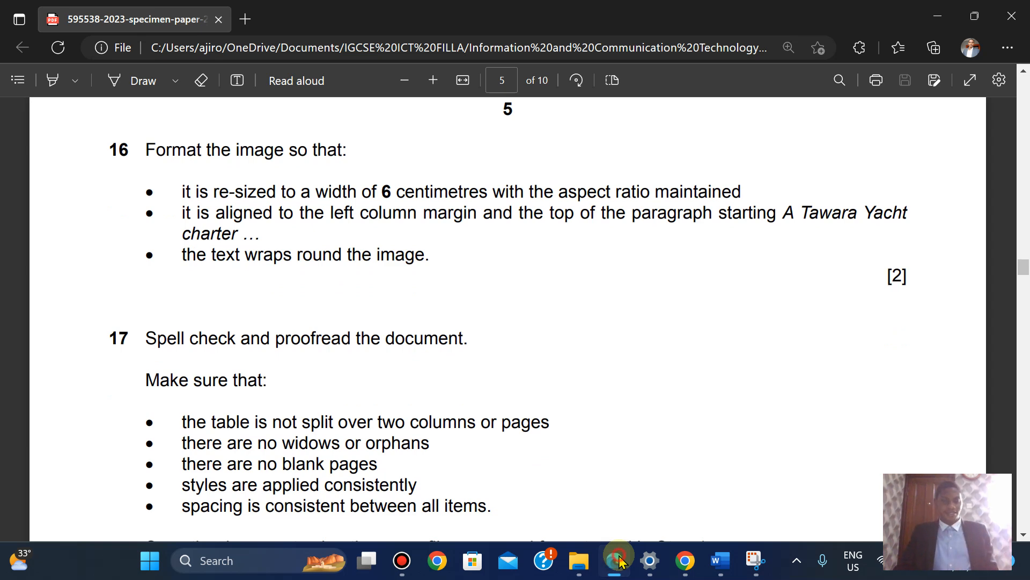
click(620, 562)
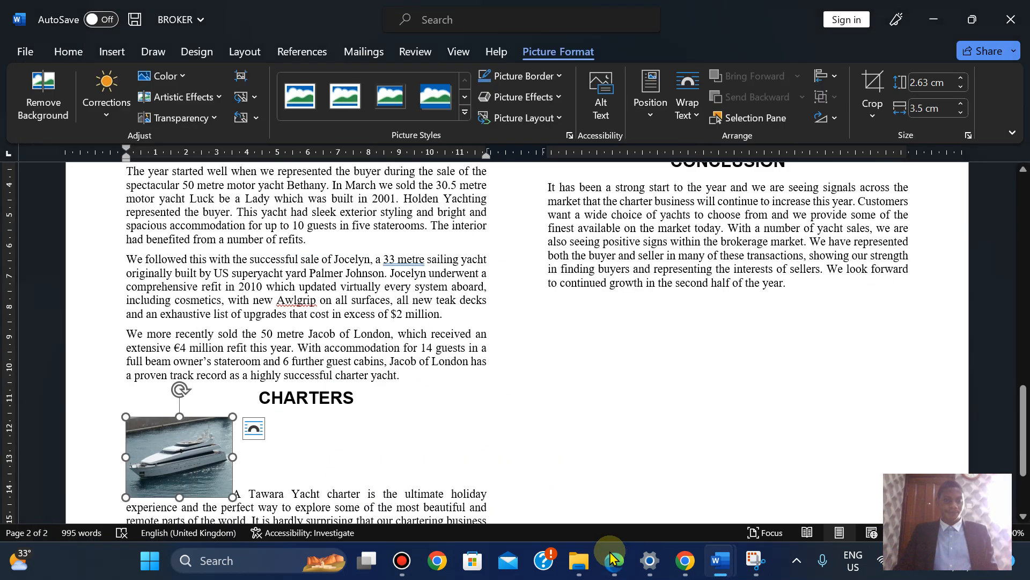
Widen the yacht picture step by step to 6 cm
click(962, 105)
click(962, 105)
click(962, 105)
click(961, 106)
click(961, 105)
click(962, 105)
click(962, 106)
click(961, 106)
click(962, 105)
click(962, 105)
click(961, 105)
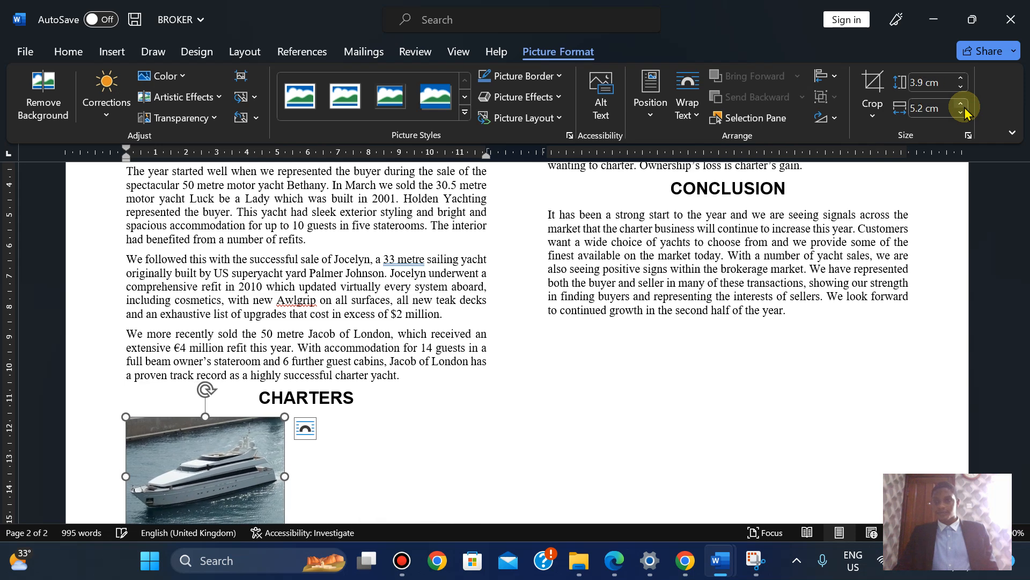
click(962, 106)
click(961, 105)
click(962, 106)
click(962, 105)
click(962, 105)
click(962, 105)
click(961, 105)
click(961, 105)
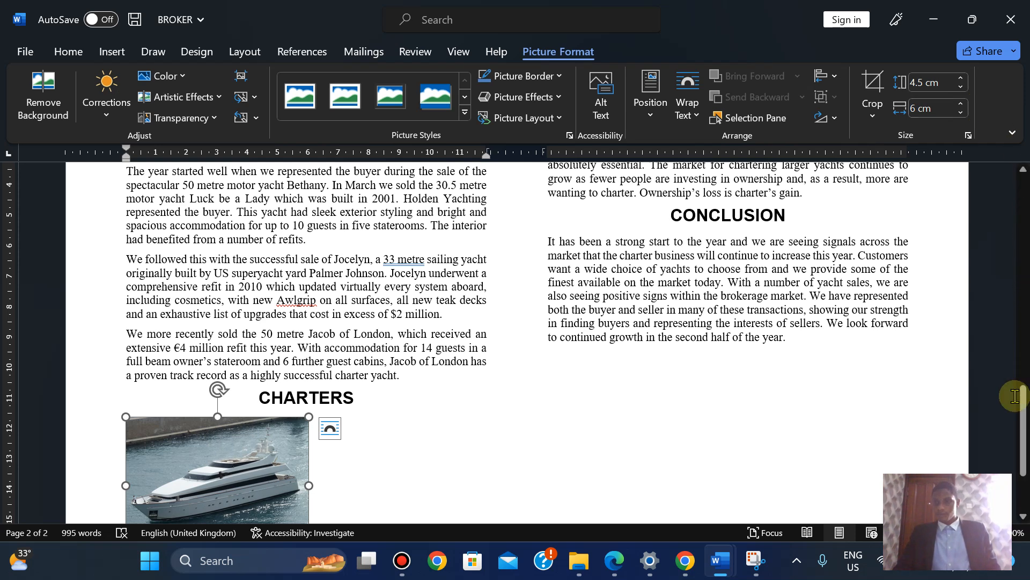
Set the yacht picture's text wrapping to Tight, then bring up the exam paper
drag(1022, 395, 1023, 419)
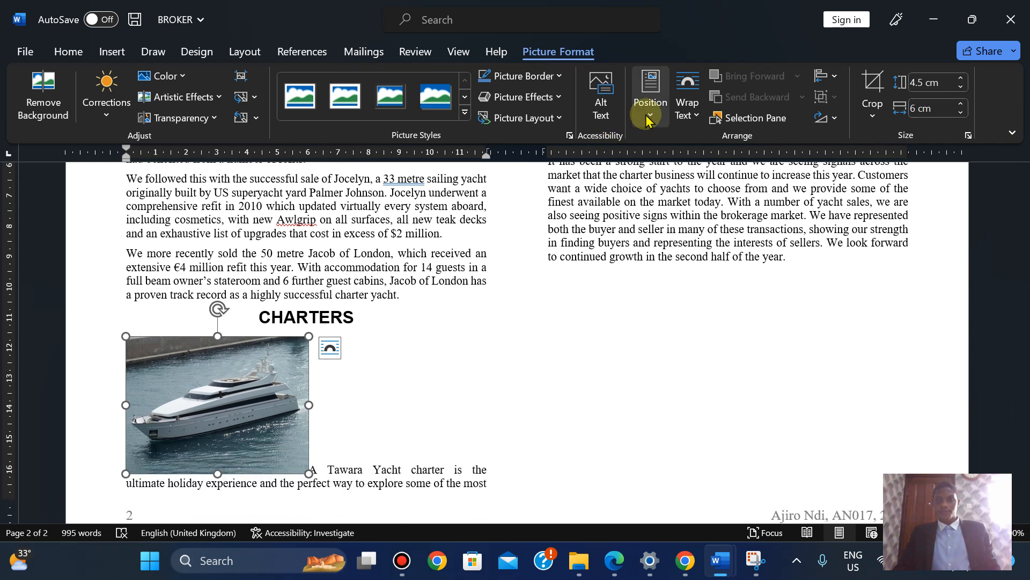
click(684, 115)
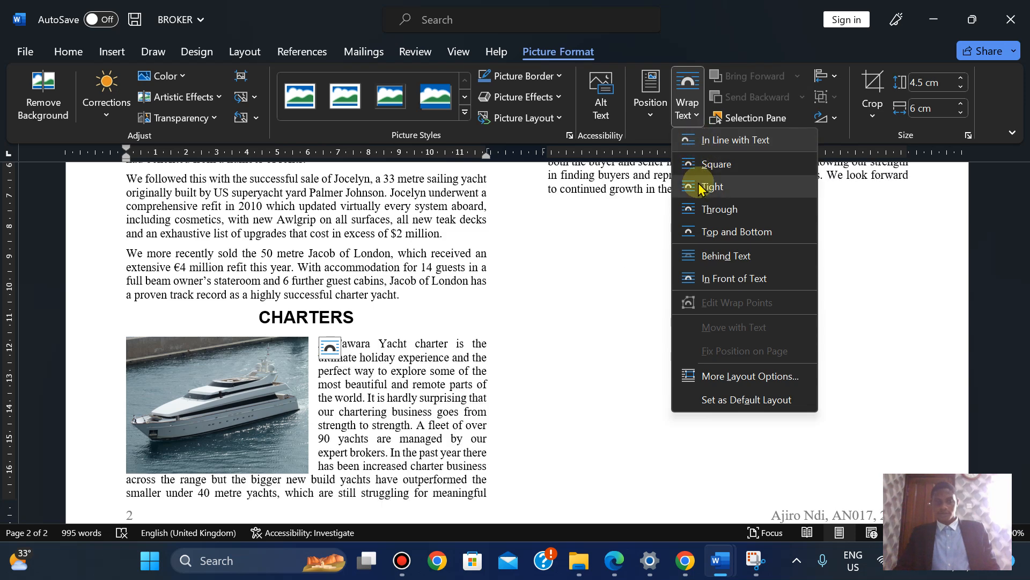
click(700, 188)
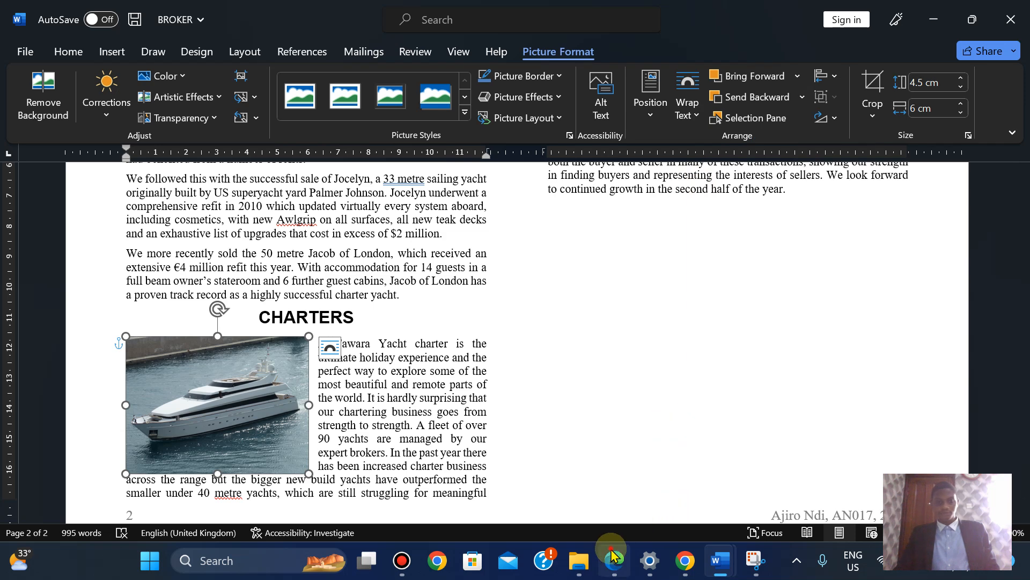
click(614, 556)
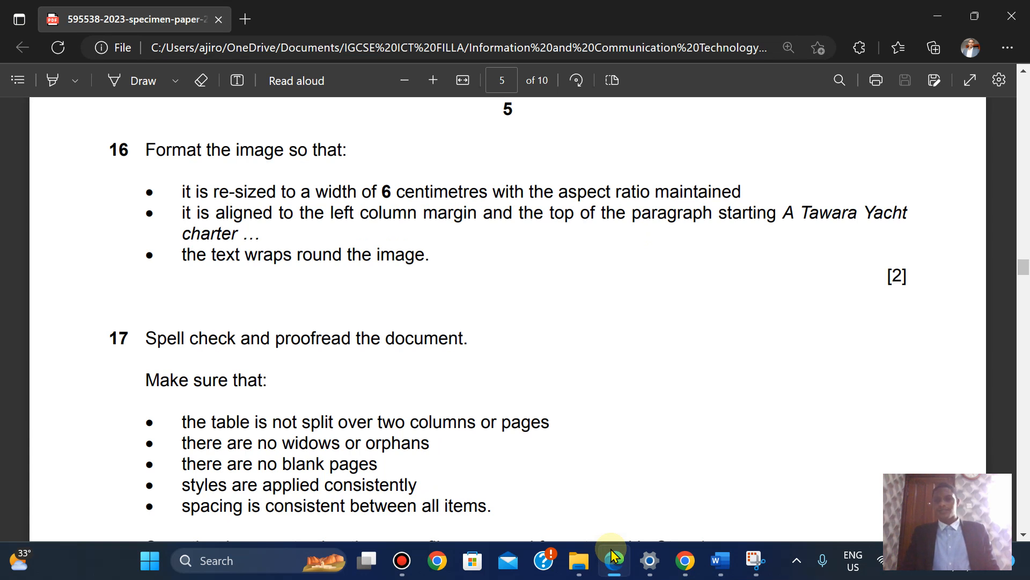
Deselect the yacht picture, reread question 17 in the exam PDF, and show Word's Review tools
click(615, 556)
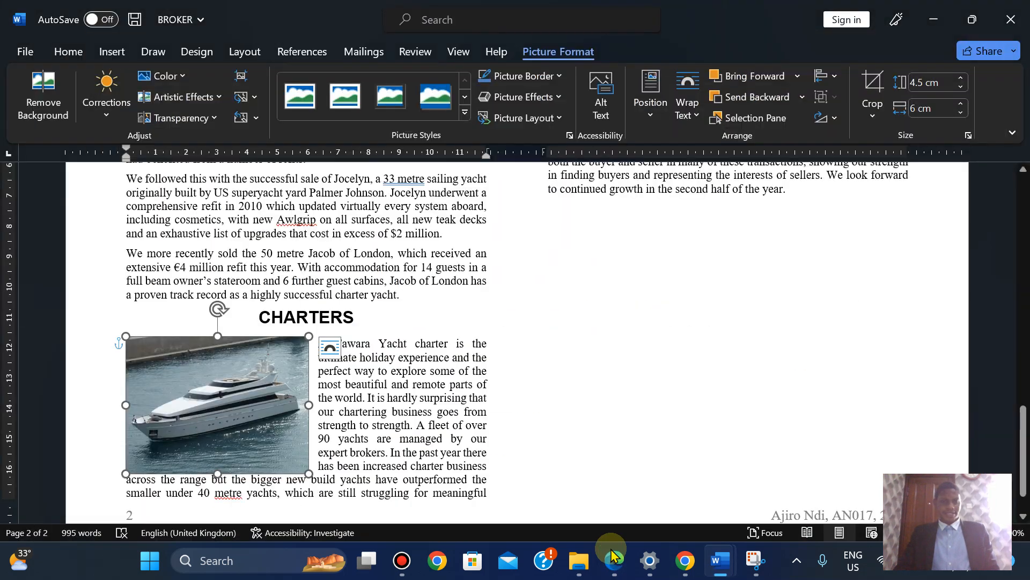
click(336, 438)
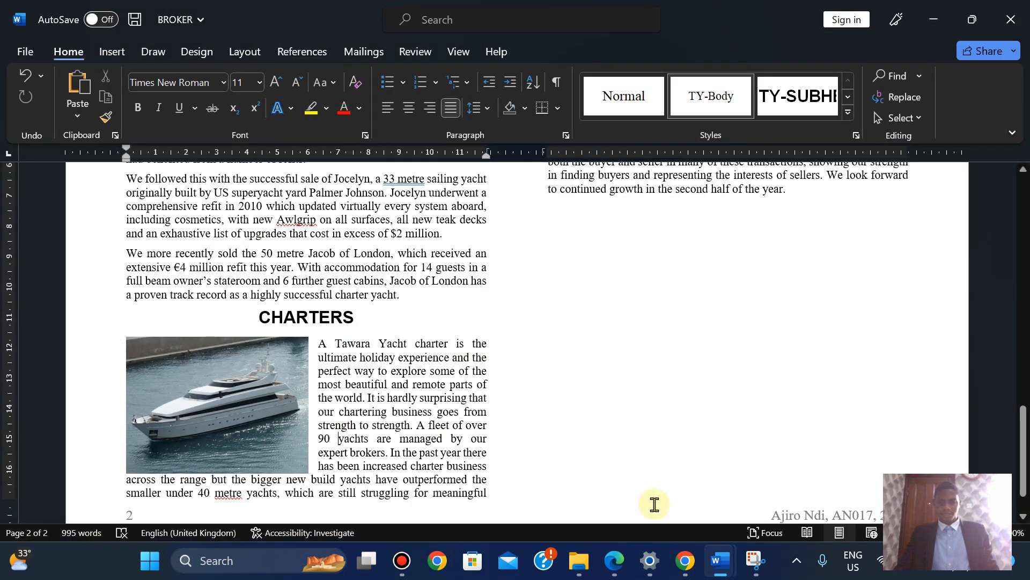
click(616, 560)
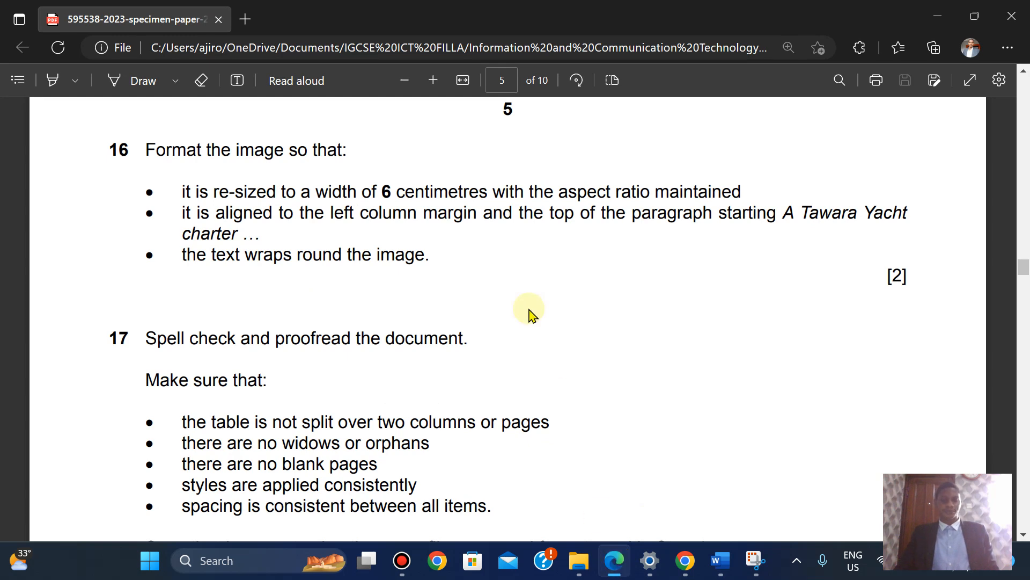
scroll(529, 314, down, 3)
scroll(529, 314, up, 2)
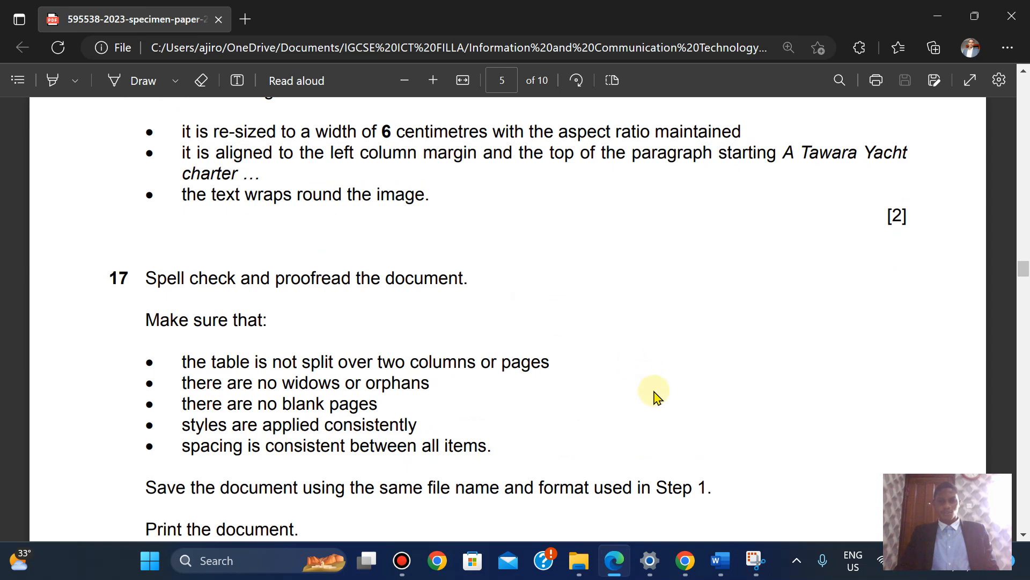
click(609, 575)
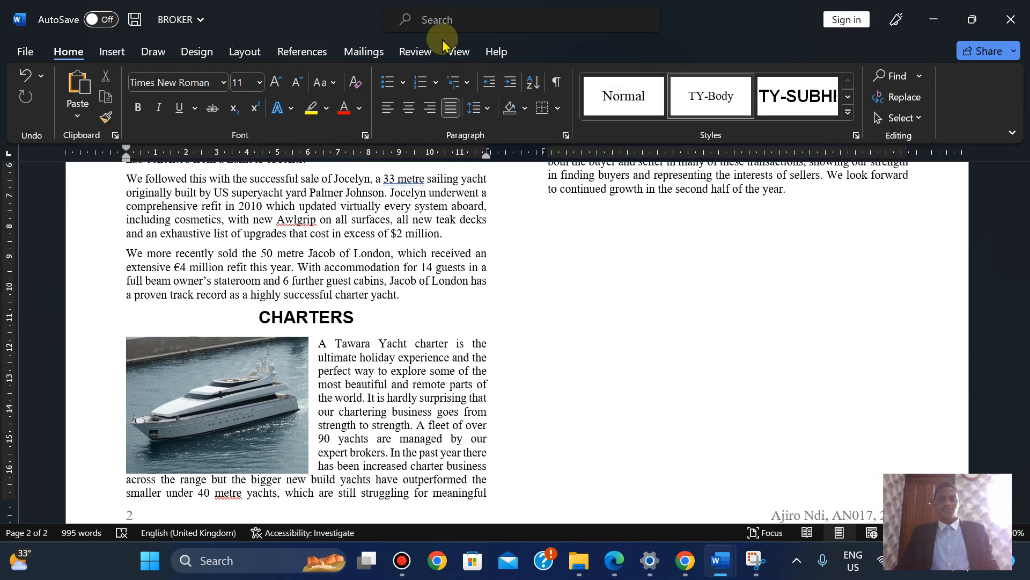
click(406, 52)
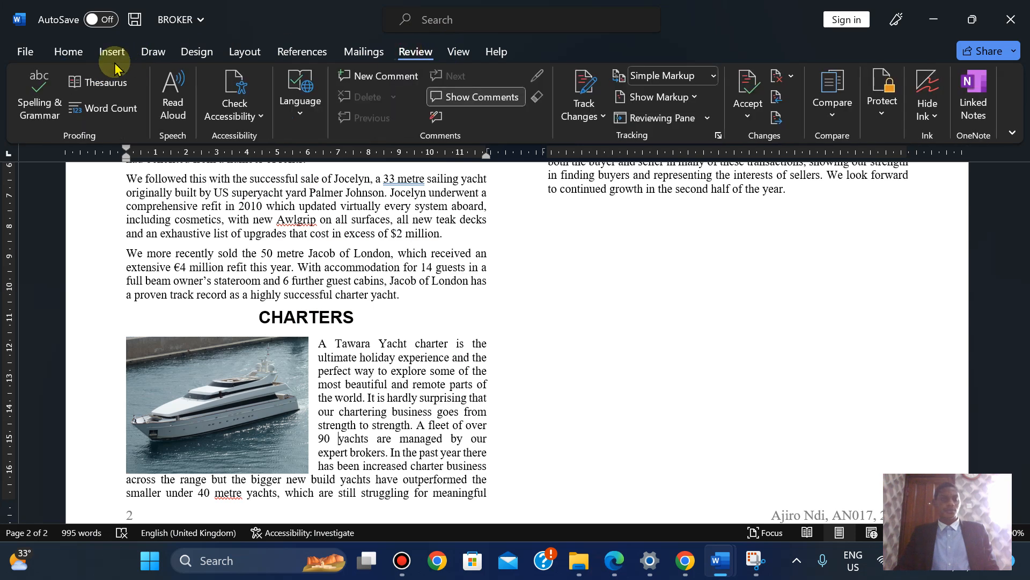
Run Spelling & Grammar, ignoring 'metre' and 'turbulent few years' and adding commas after 'offices' and 'weeks'
click(35, 94)
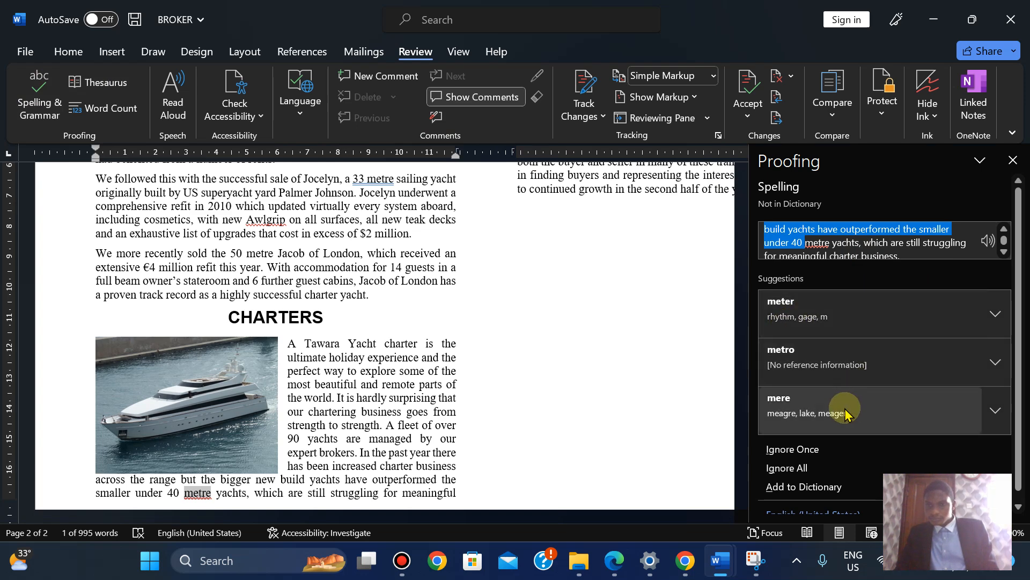
click(816, 452)
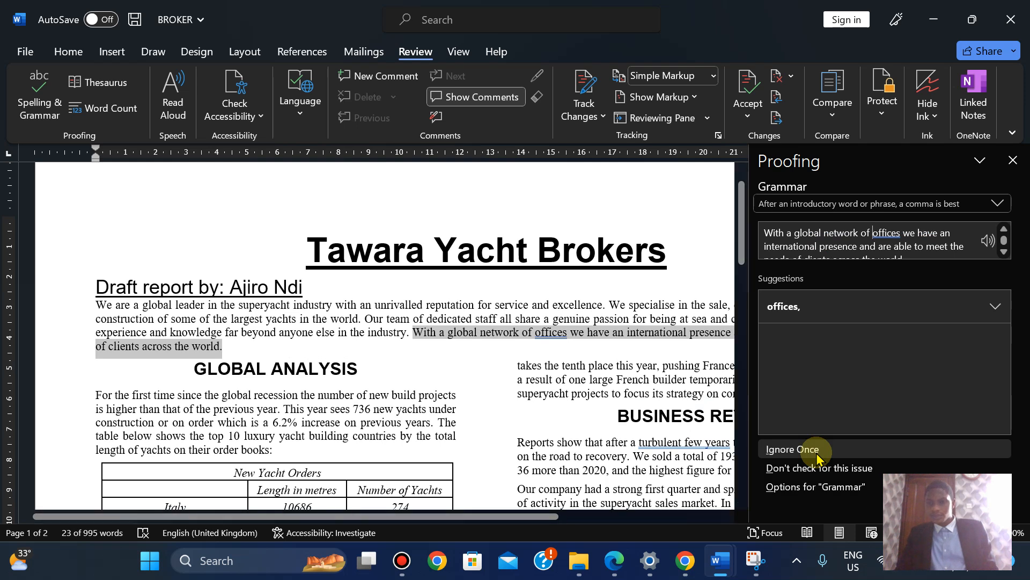
click(813, 309)
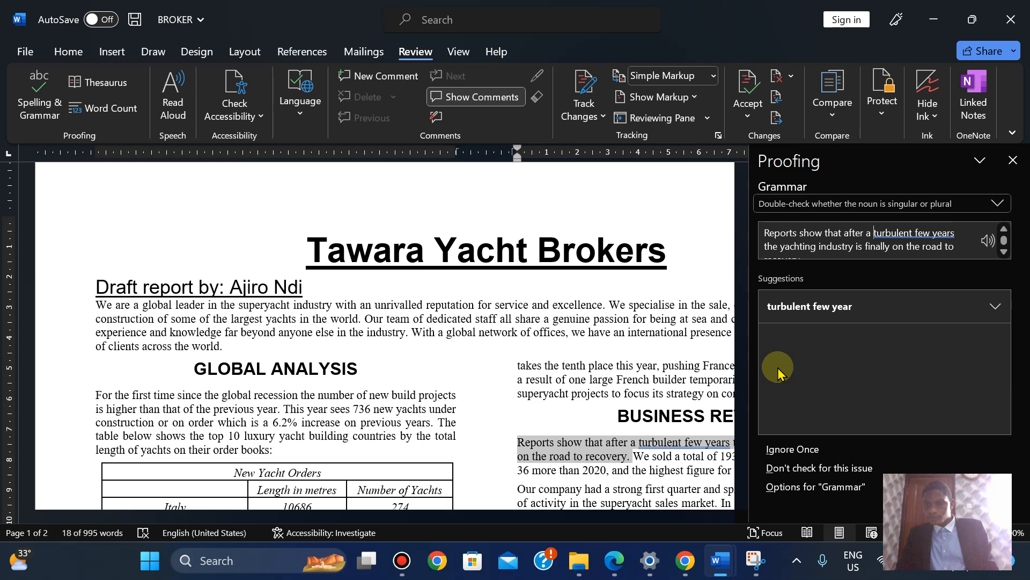
click(770, 449)
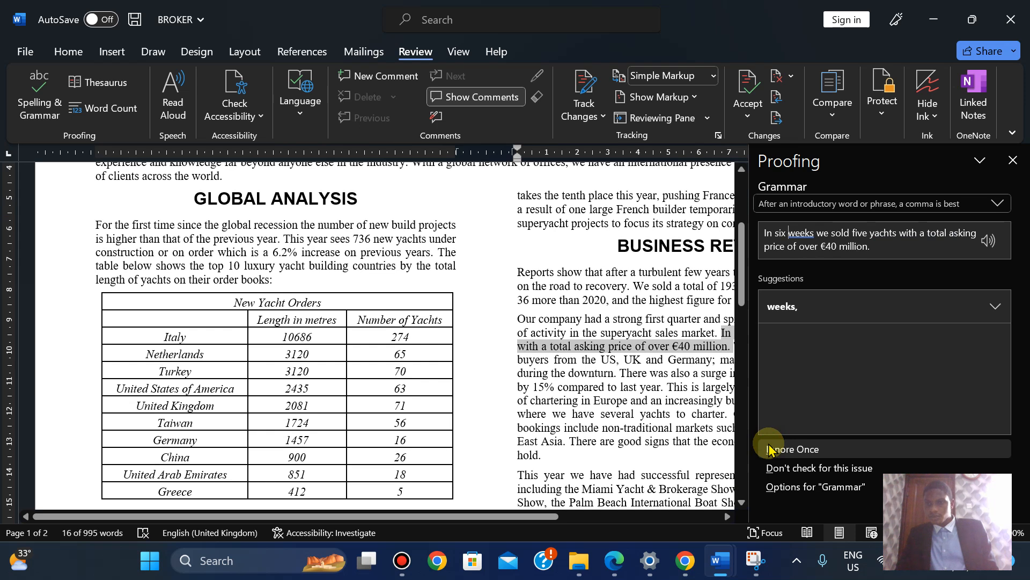
click(813, 306)
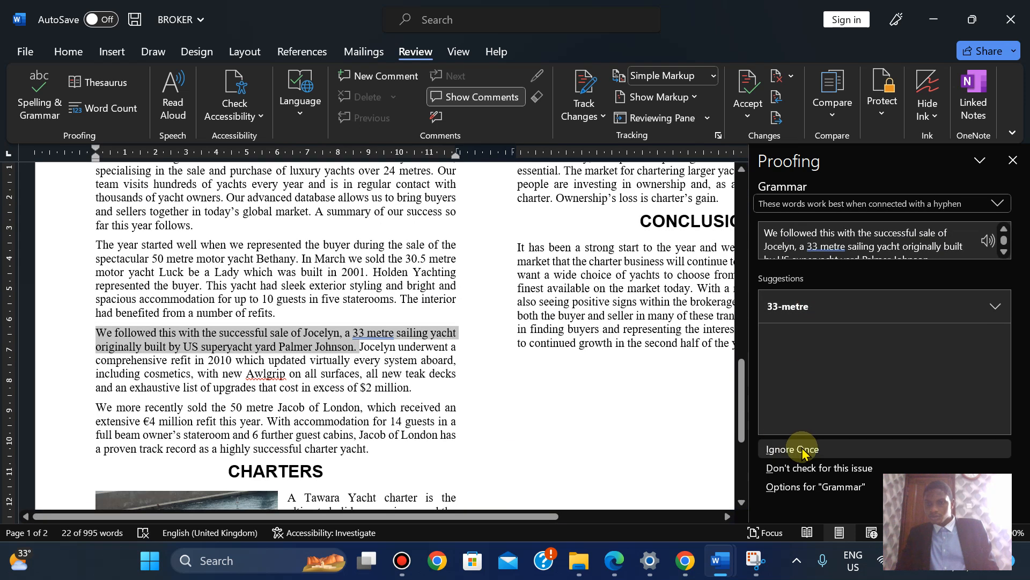
Keep '33 metre' unhyphenated, change Awlgrip to Awl grip, and finish the check
click(801, 453)
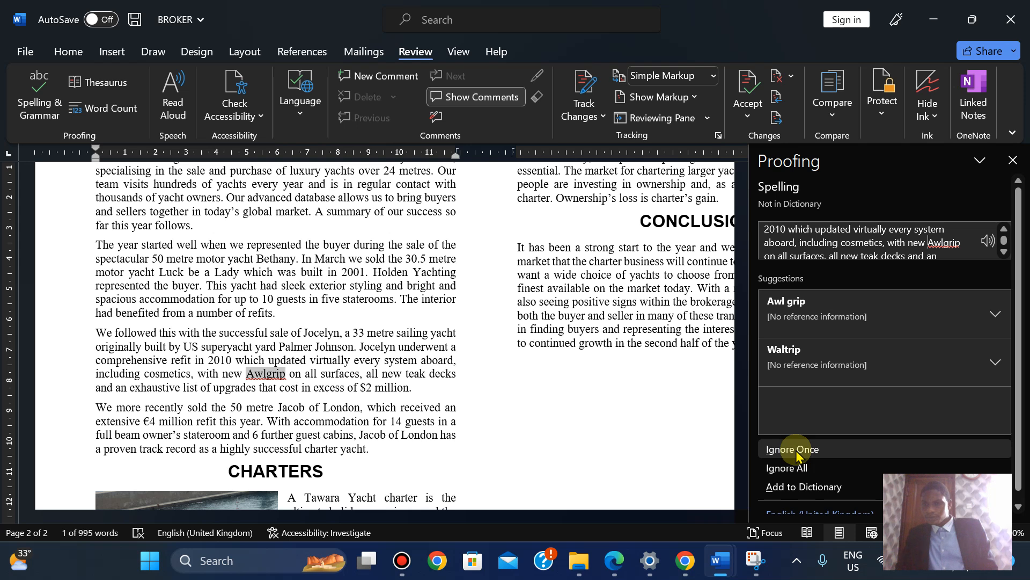
click(990, 314)
click(990, 314)
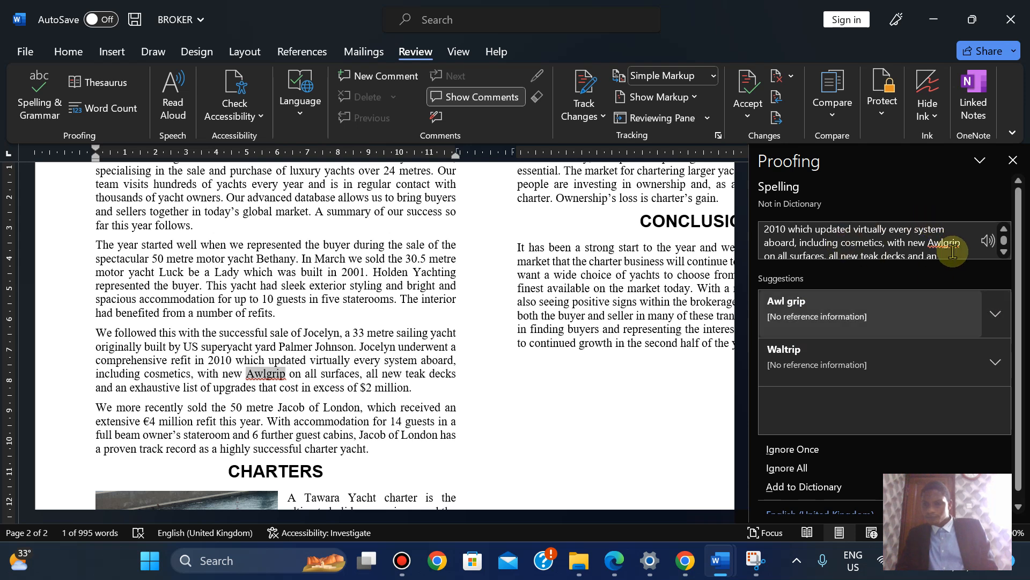
click(788, 307)
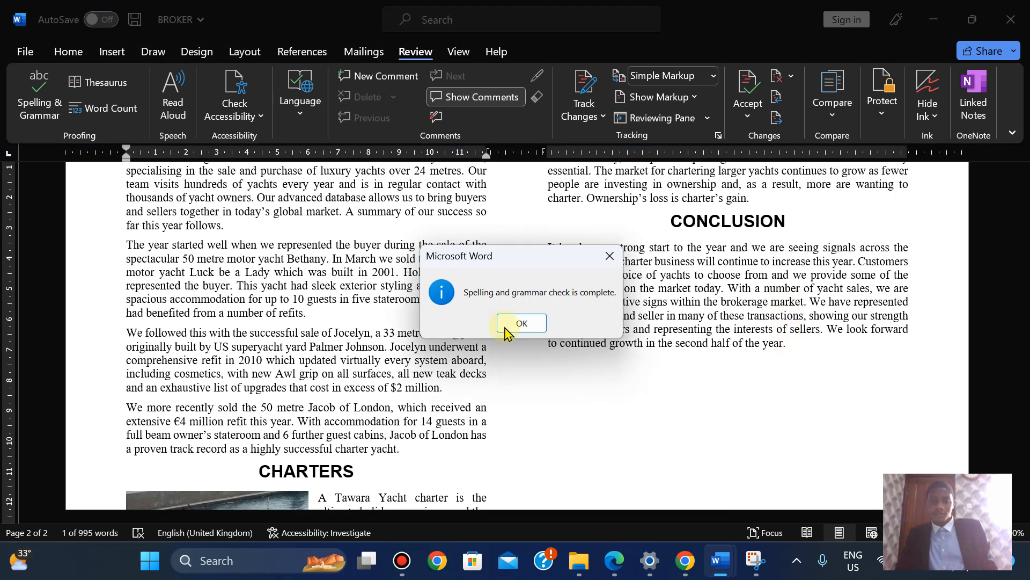
click(521, 323)
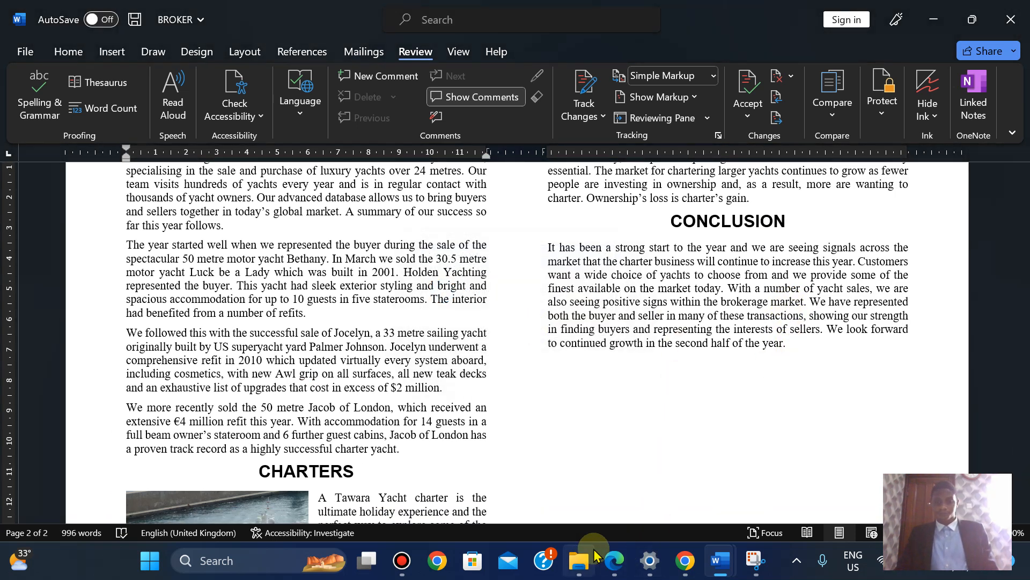
Compare the specimen paper's widow, orphan and blank-page rules with the report's page layout
click(613, 562)
key(Down)
key(Down)
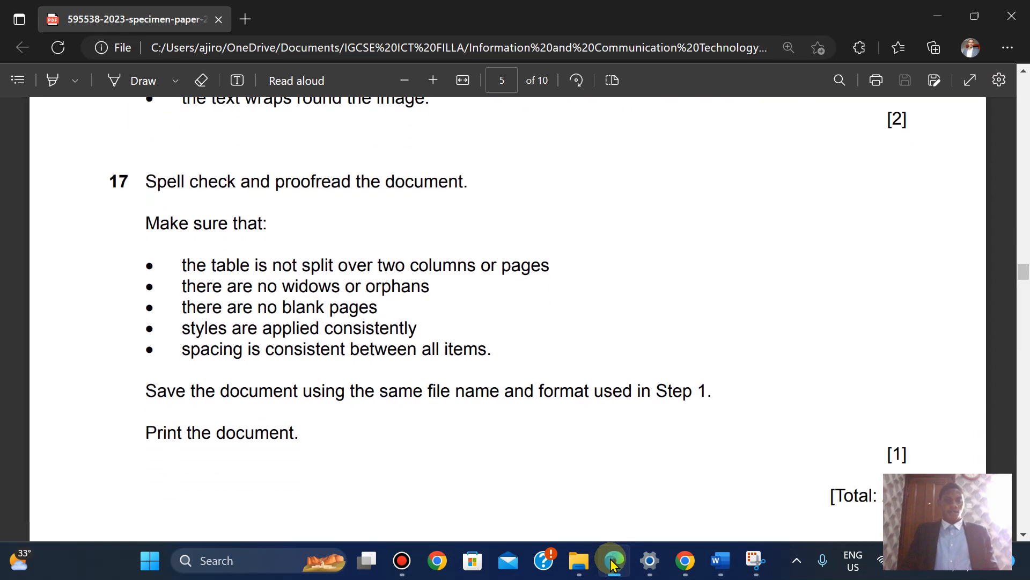
key(Up)
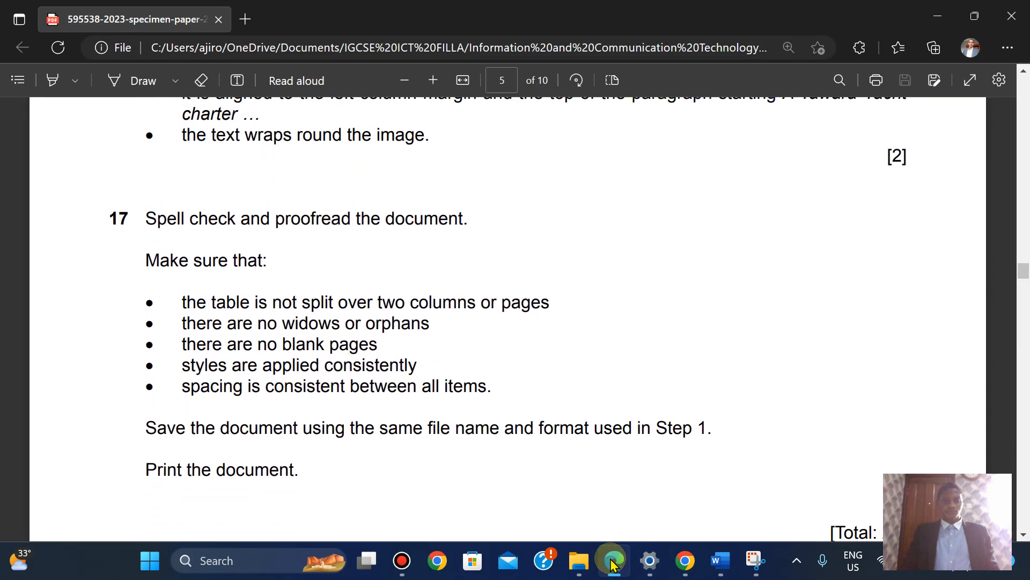
key(Down)
key(Down)
key(Up)
key(Up)
key(Up)
key(Down)
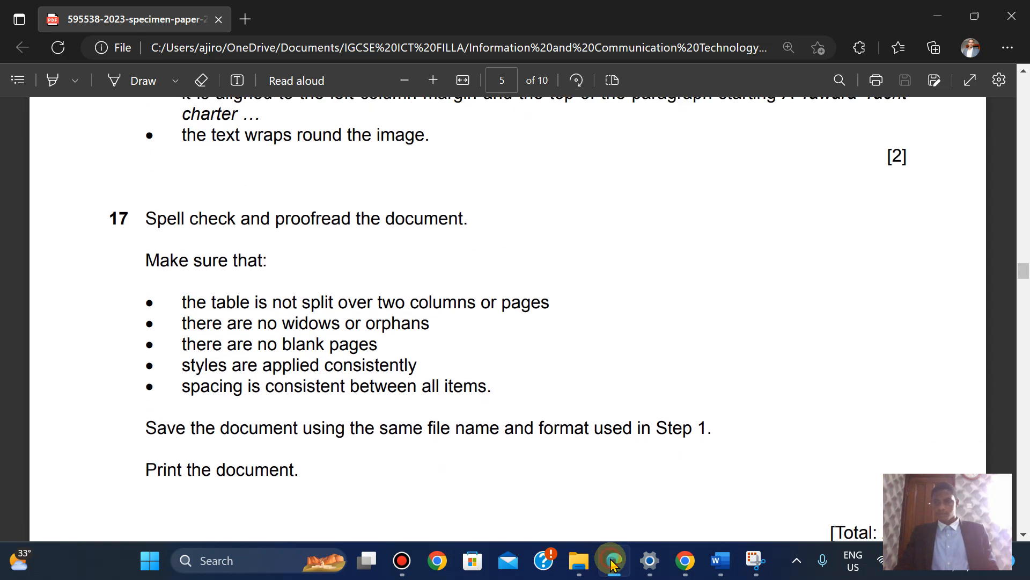
click(612, 564)
drag(1020, 439, 996, 421)
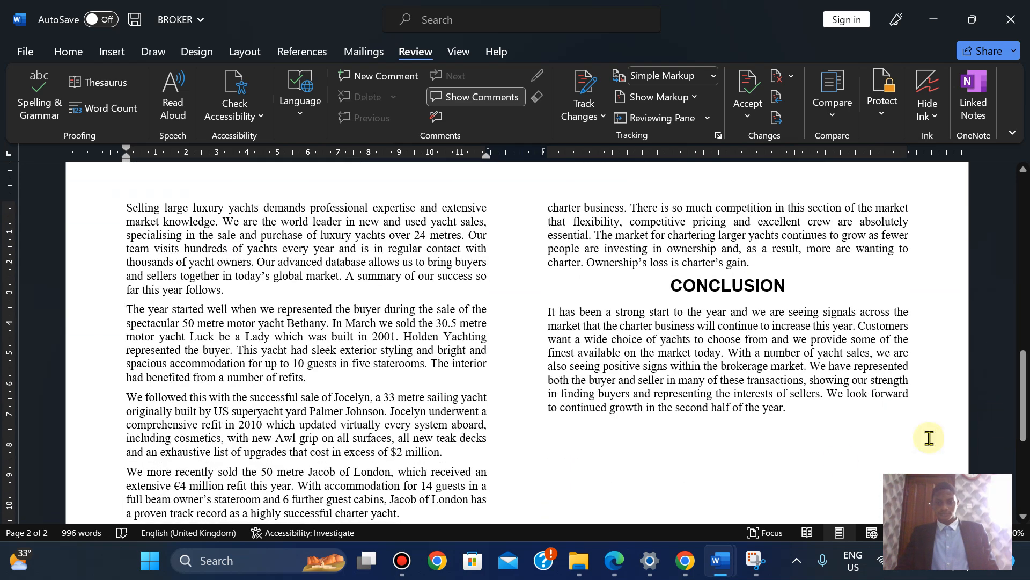
click(616, 564)
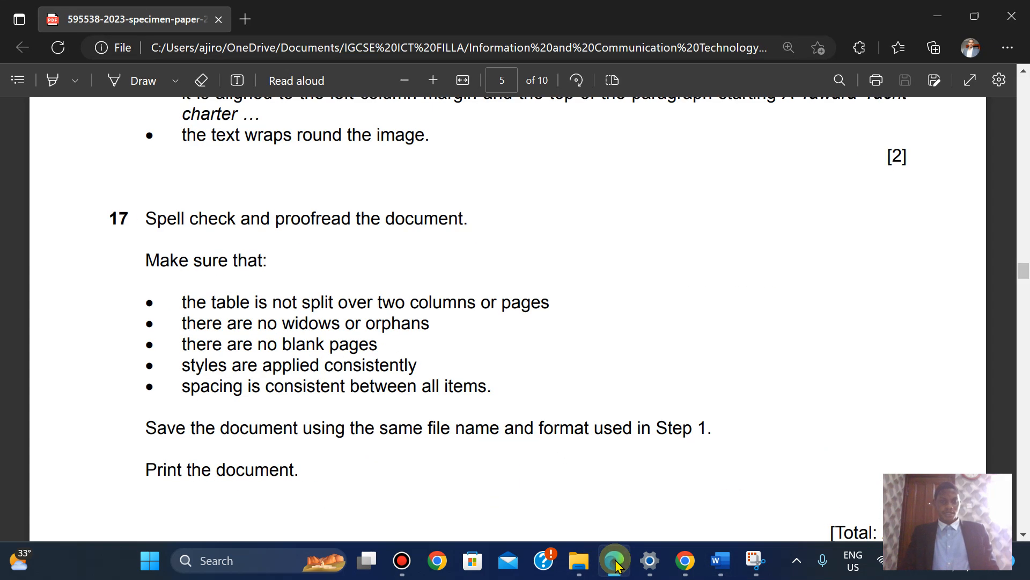
click(616, 563)
drag(1019, 375, 1022, 306)
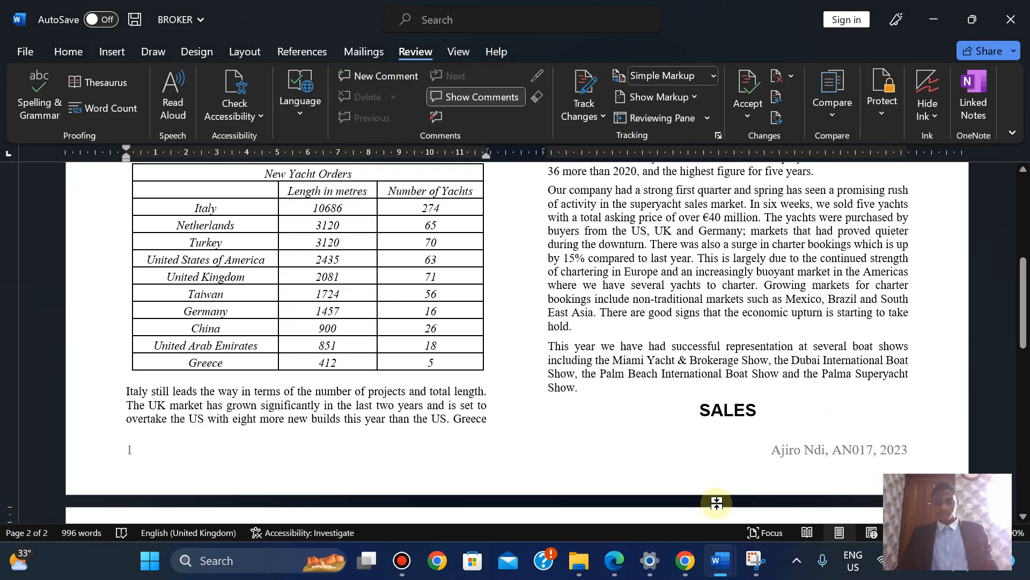
click(617, 563)
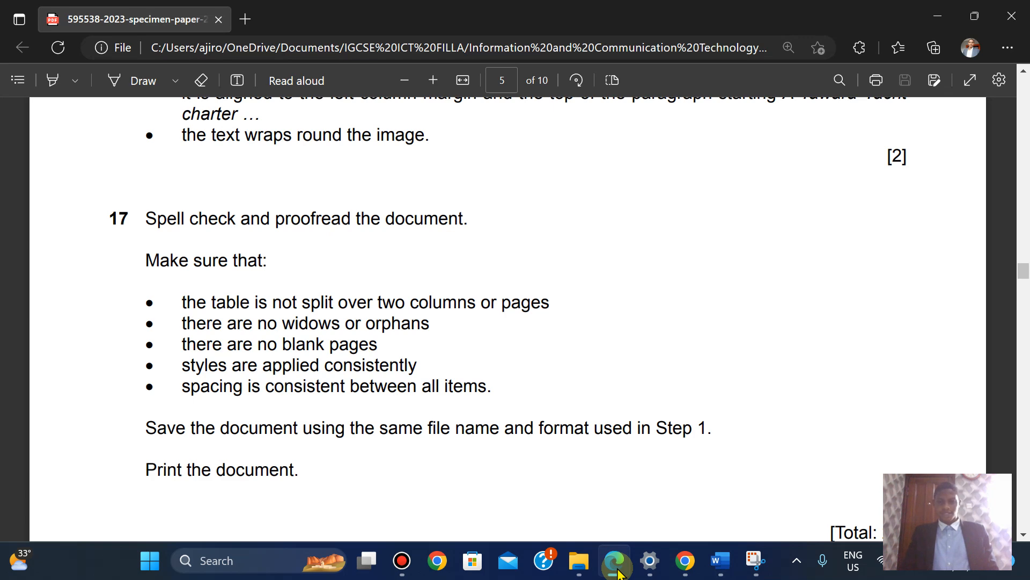
click(617, 570)
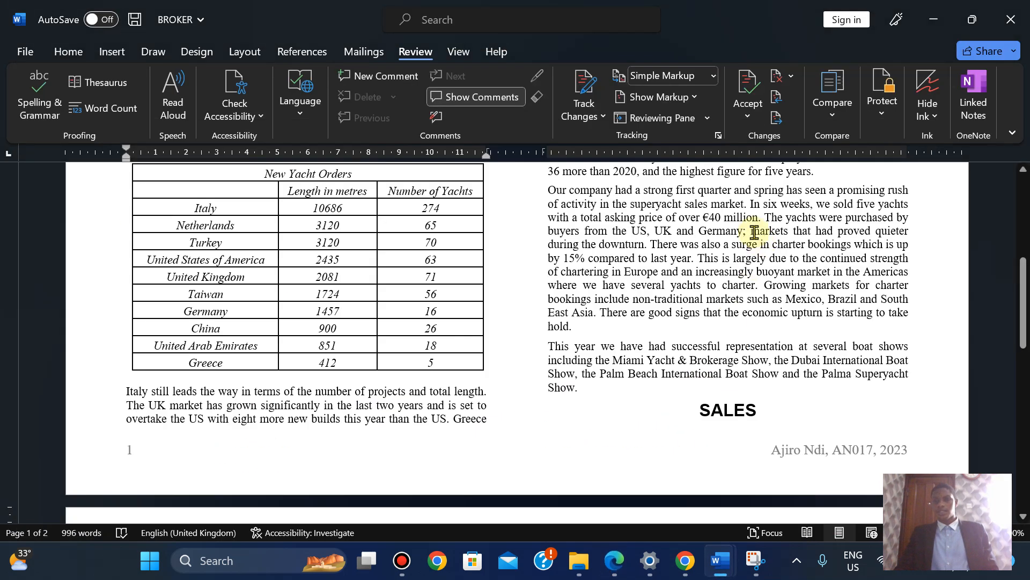
Check page 1's column endings and the New Yacht Orders table against the paper
click(751, 232)
click(69, 51)
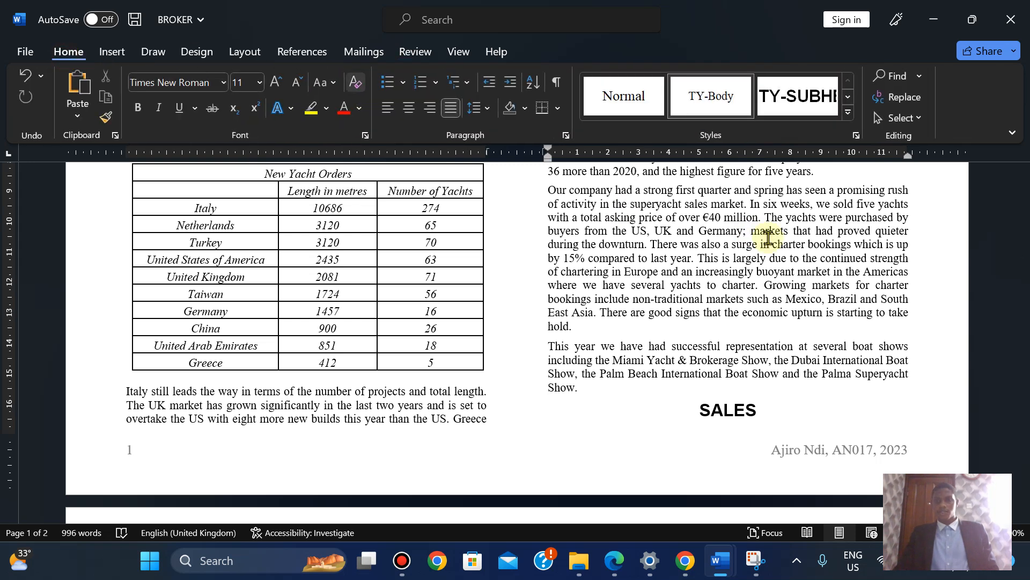
click(439, 422)
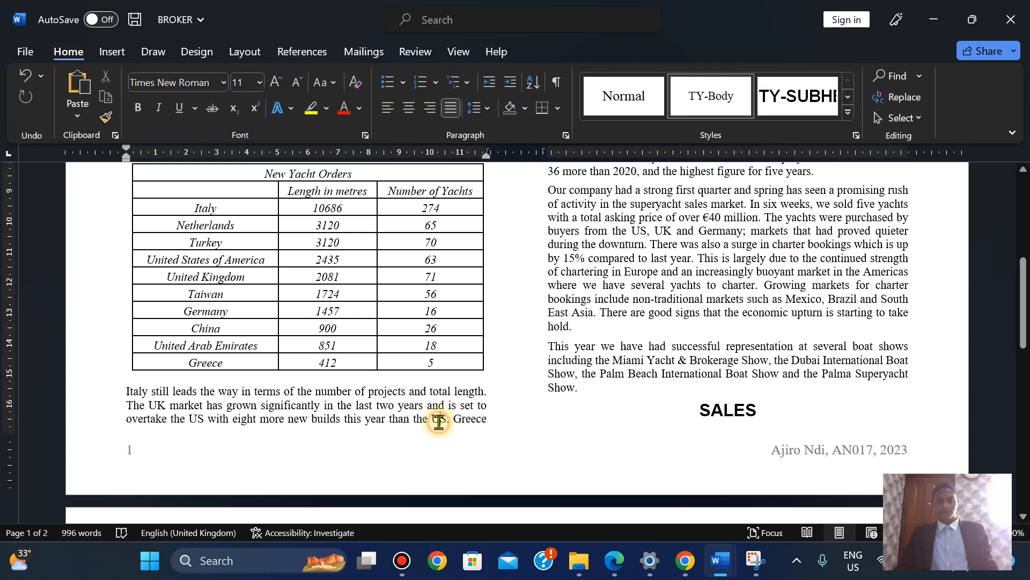
click(440, 326)
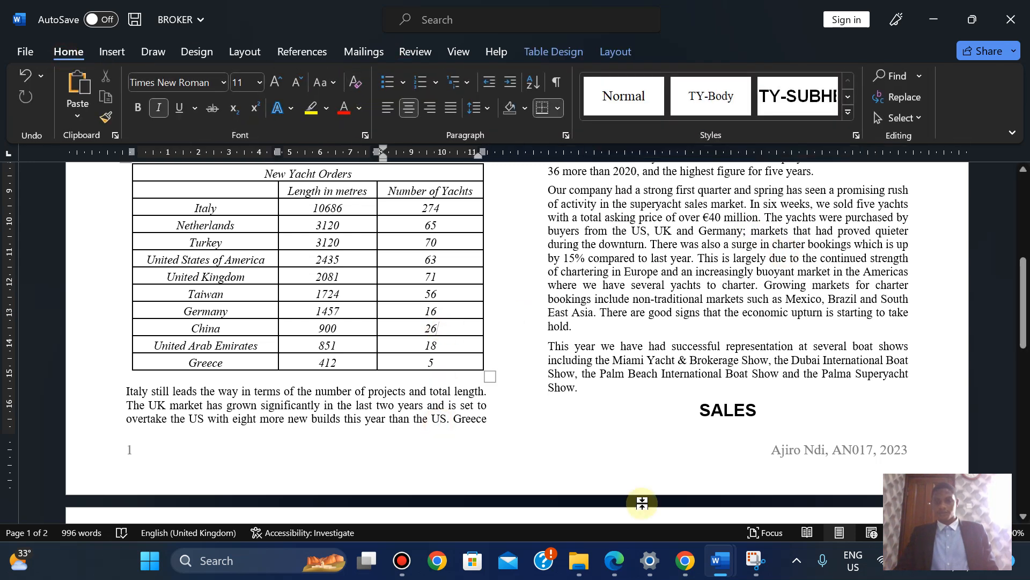
click(613, 572)
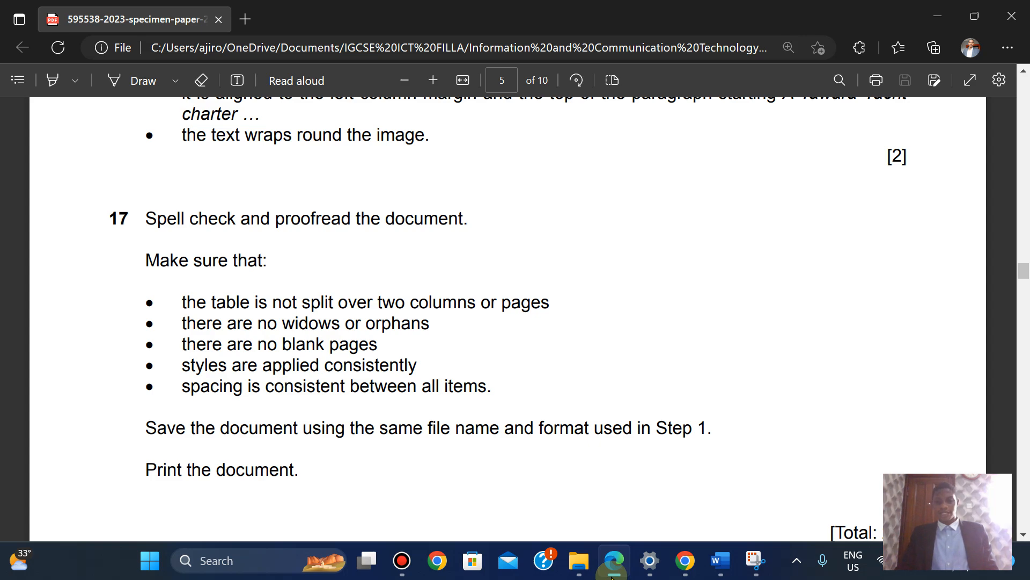
click(613, 573)
drag(1024, 311, 1005, 340)
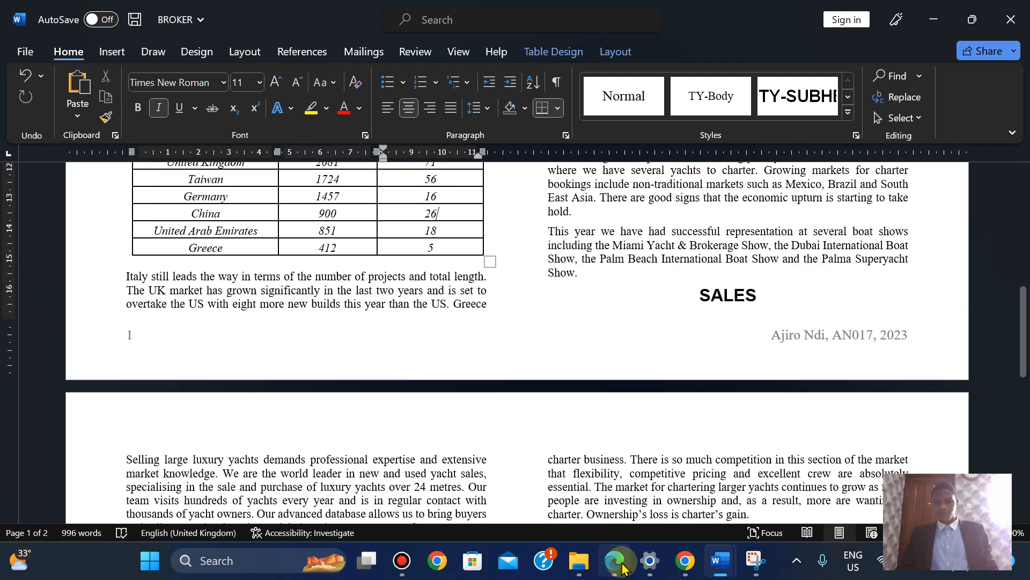
click(615, 564)
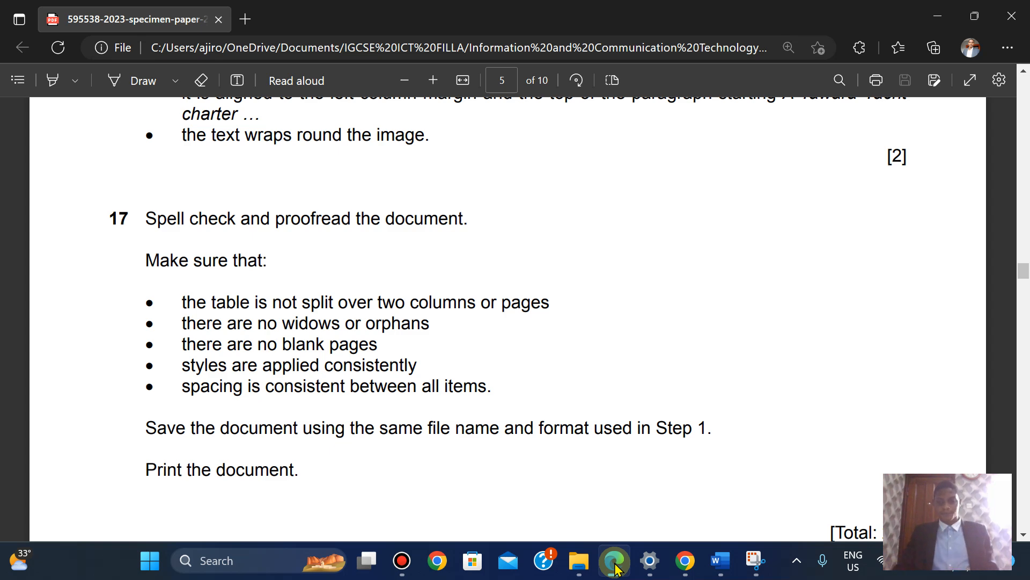
click(721, 561)
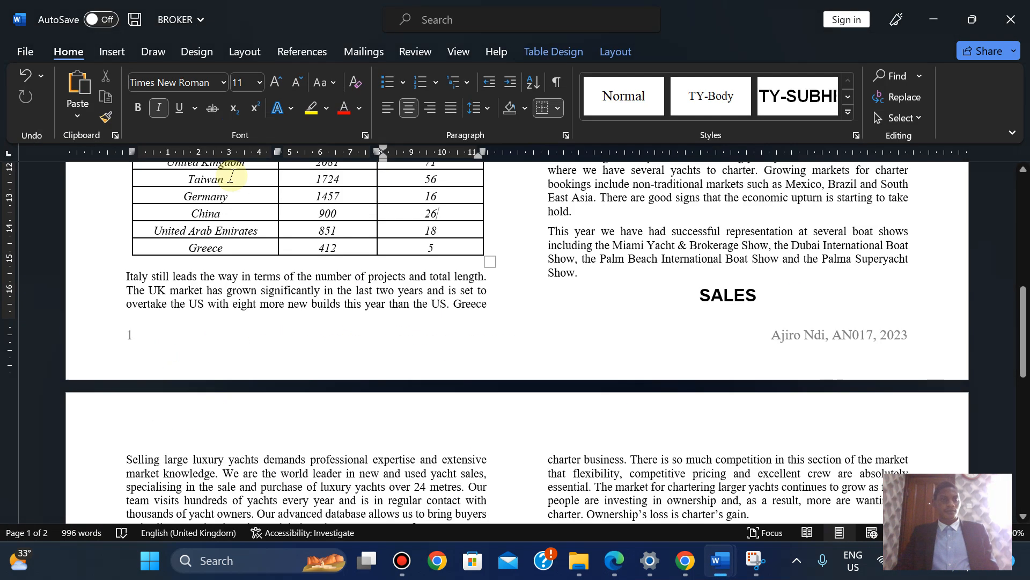
Save the BROKER report, scroll through questions 16–17 of the specimen paper, and return to Word
click(25, 52)
click(43, 246)
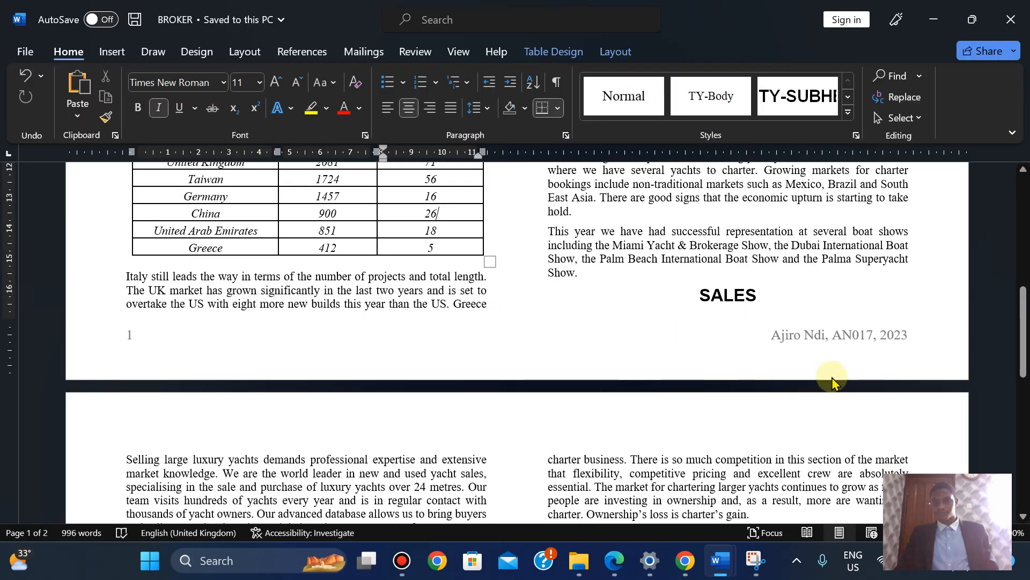
click(615, 561)
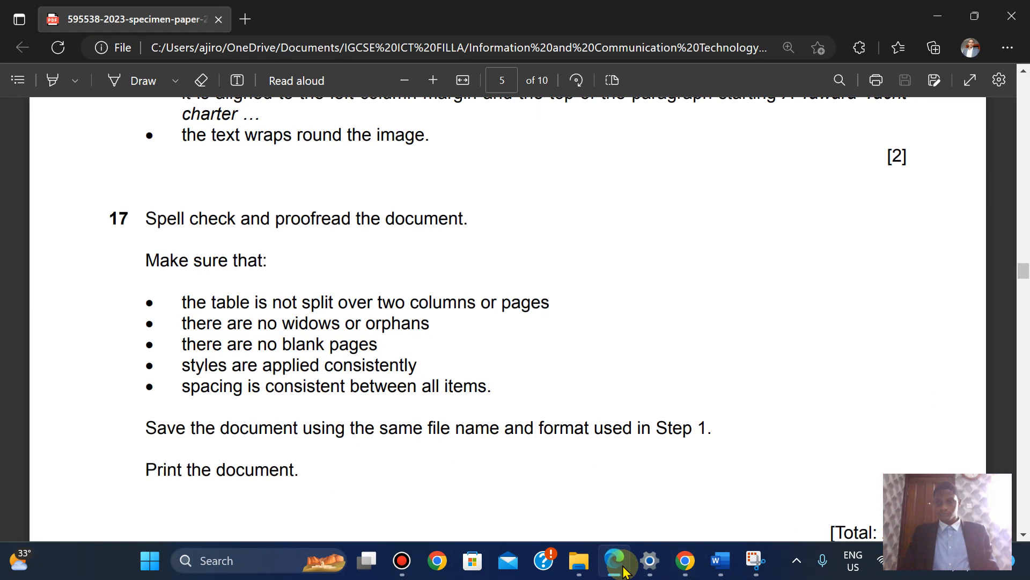
scroll(626, 572, down, 10)
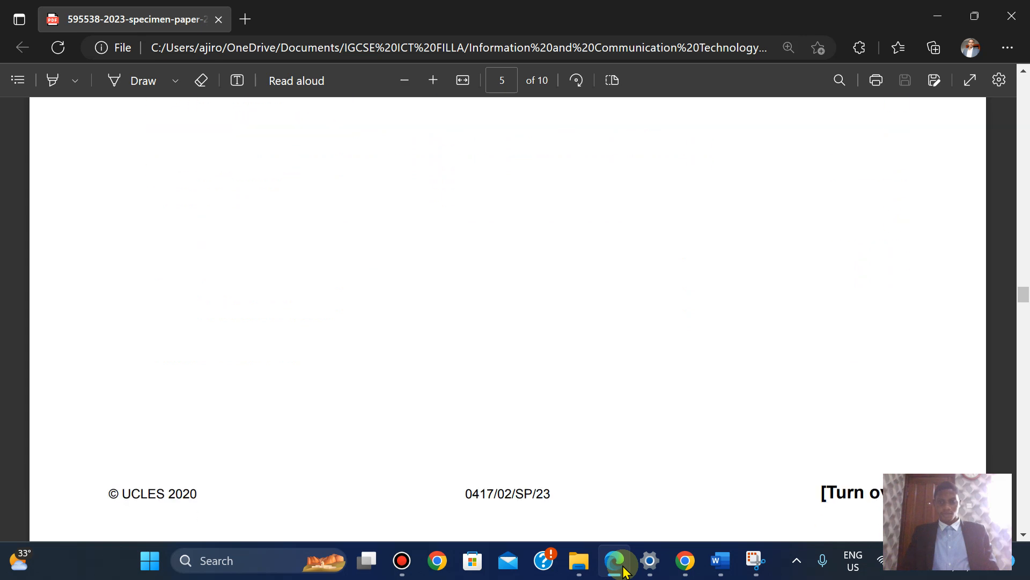
scroll(626, 572, up, 15)
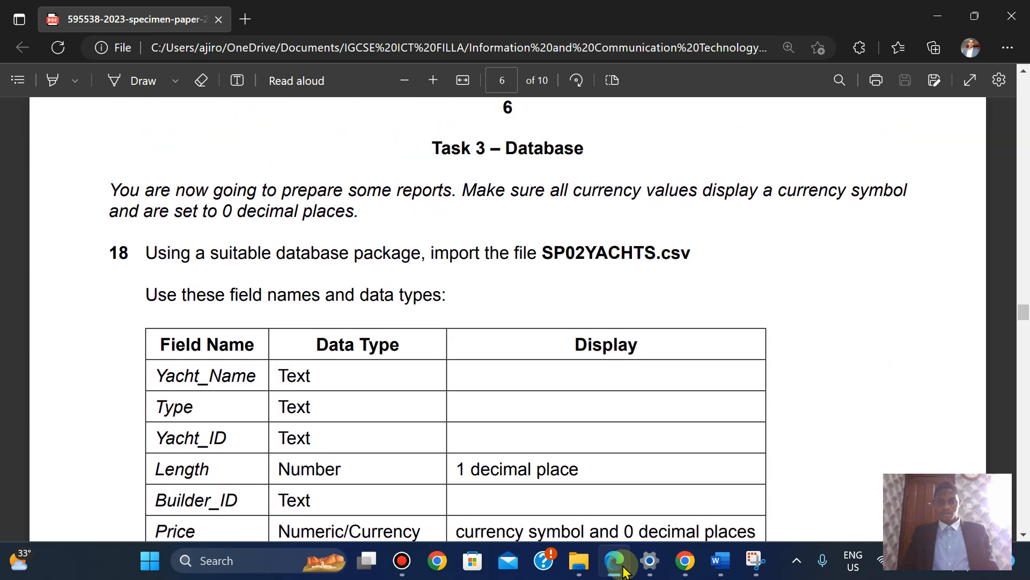
scroll(626, 572, up, 8)
scroll(626, 572, down, 2)
scroll(626, 572, down, 10)
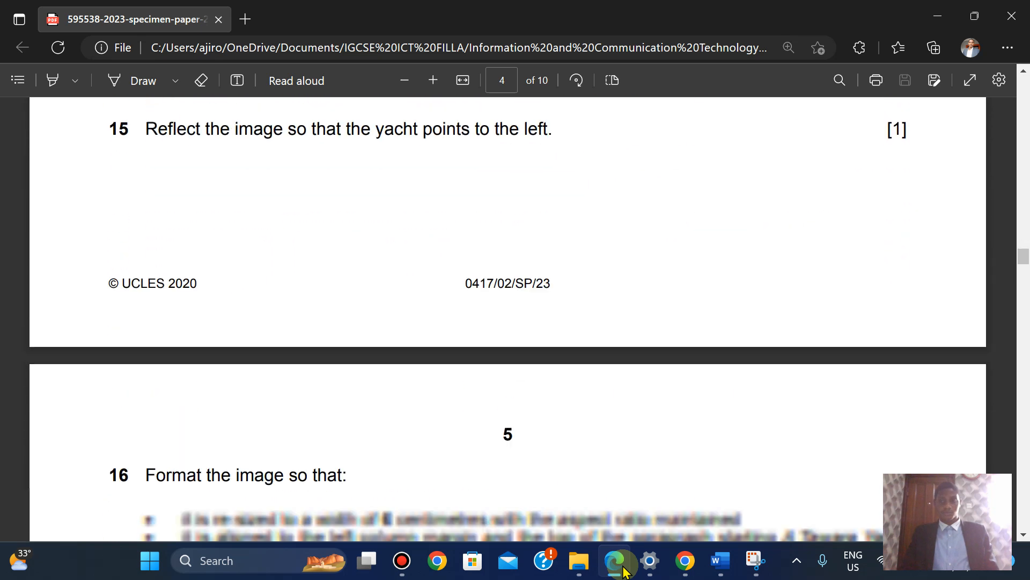
scroll(626, 572, up, 5)
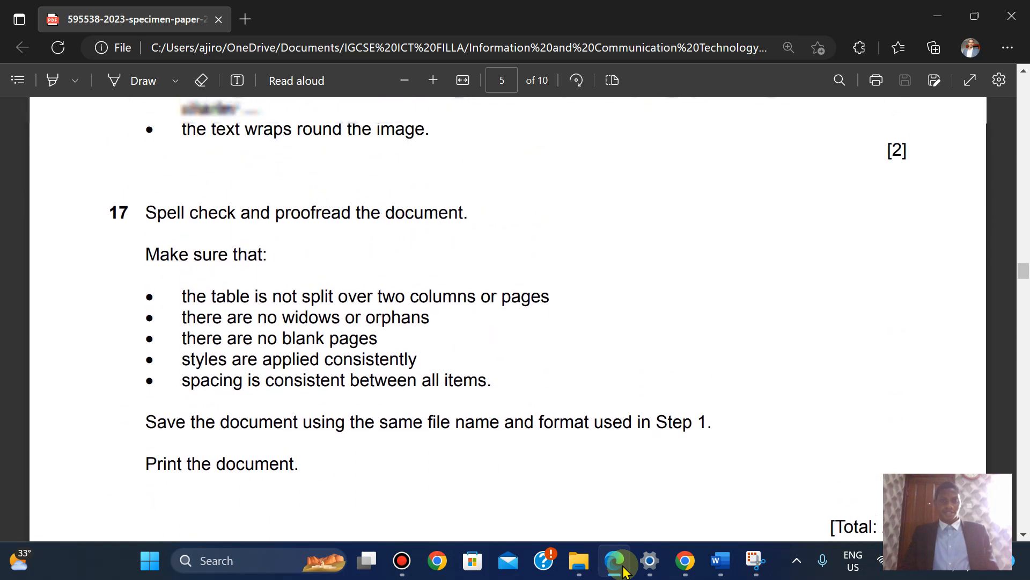
click(624, 568)
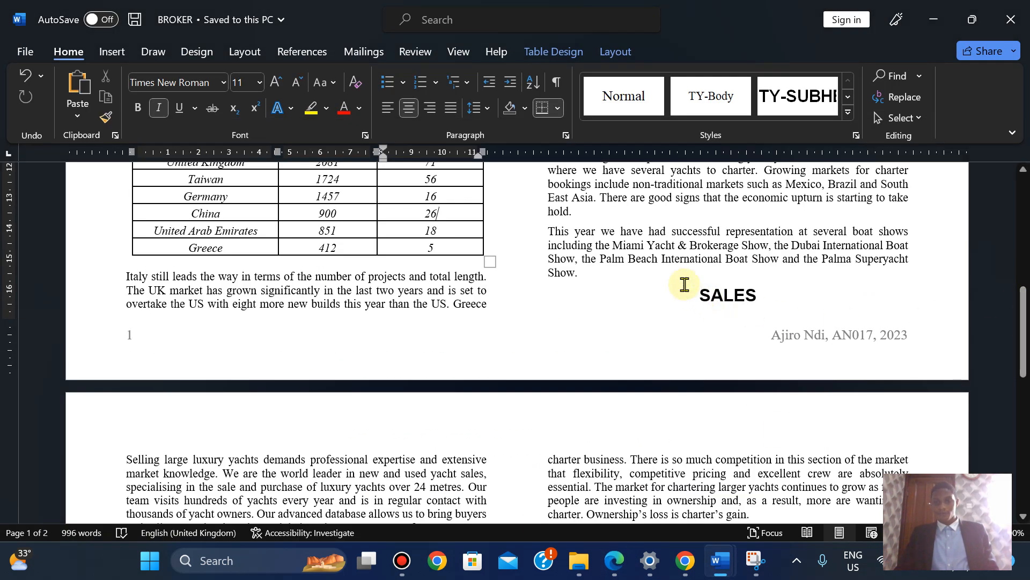
Insert a page break after 'Show.' so the SALES heading starts page 2
click(599, 272)
key(ctrl+Return)
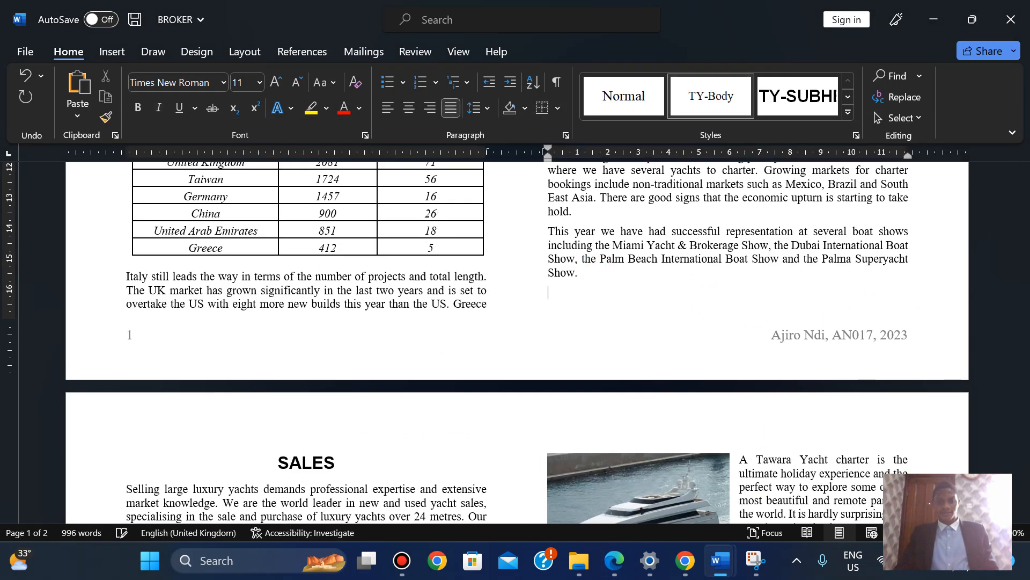
drag(1024, 354, 1020, 443)
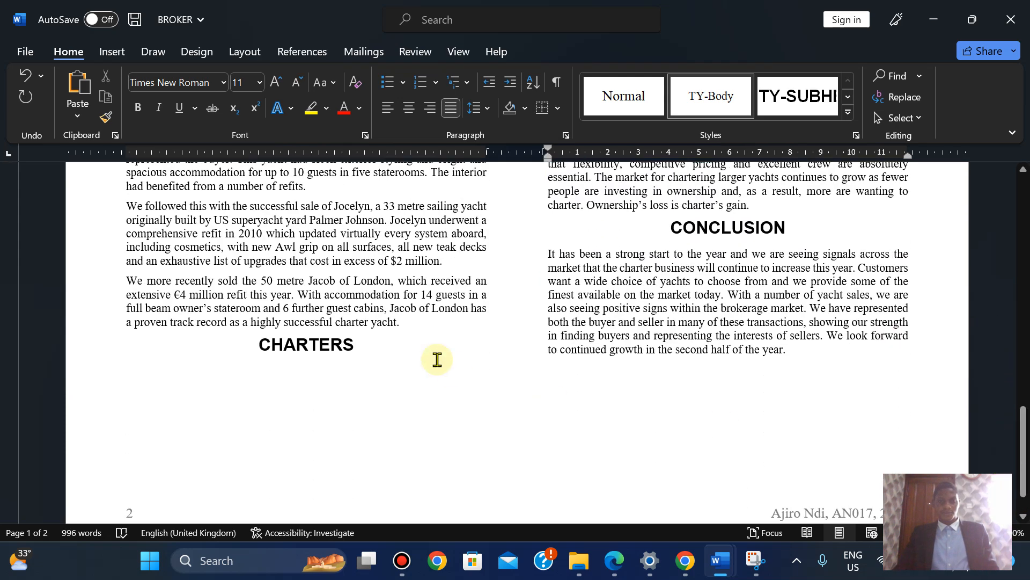
Add blank lines after 'charter yacht.' to push the CHARTERS heading down
click(403, 321)
key(Return)
key(Return)
key(Return)
key(Return)
key(Return)
key(Return)
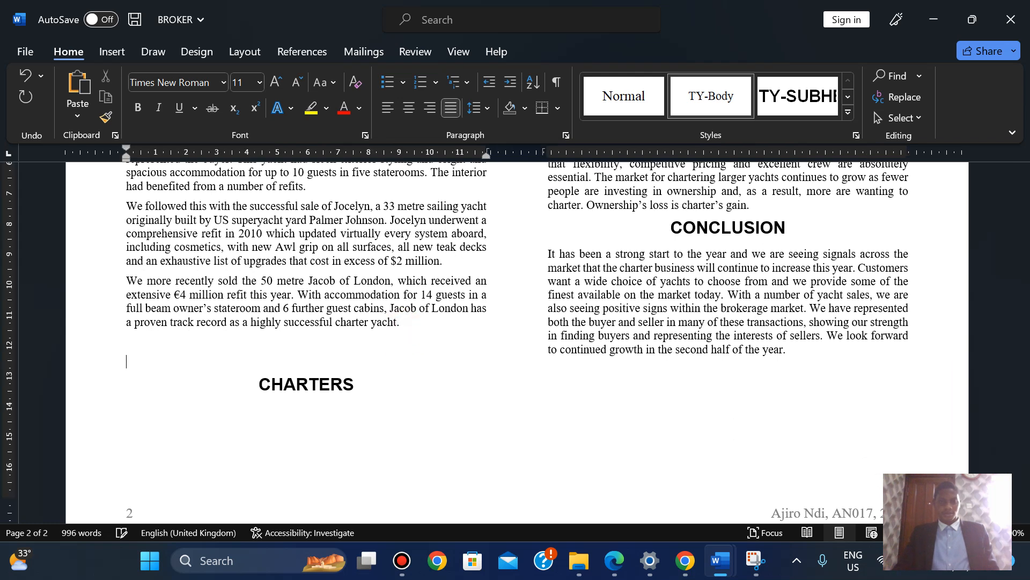
key(Return)
key(Return)
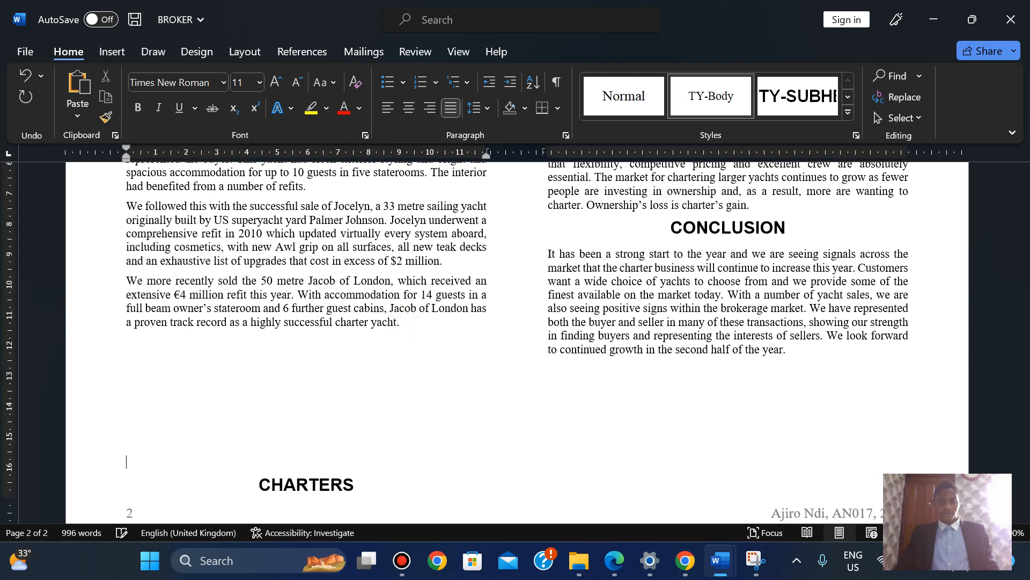
drag(1024, 440, 993, 338)
Save the BROKER report and go to the Print page
click(24, 52)
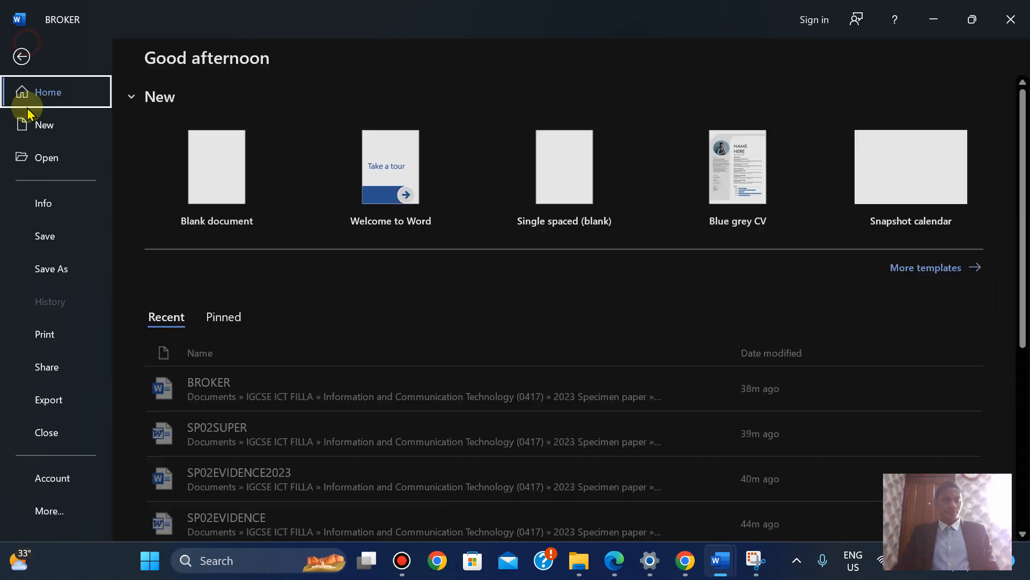
click(39, 238)
click(22, 50)
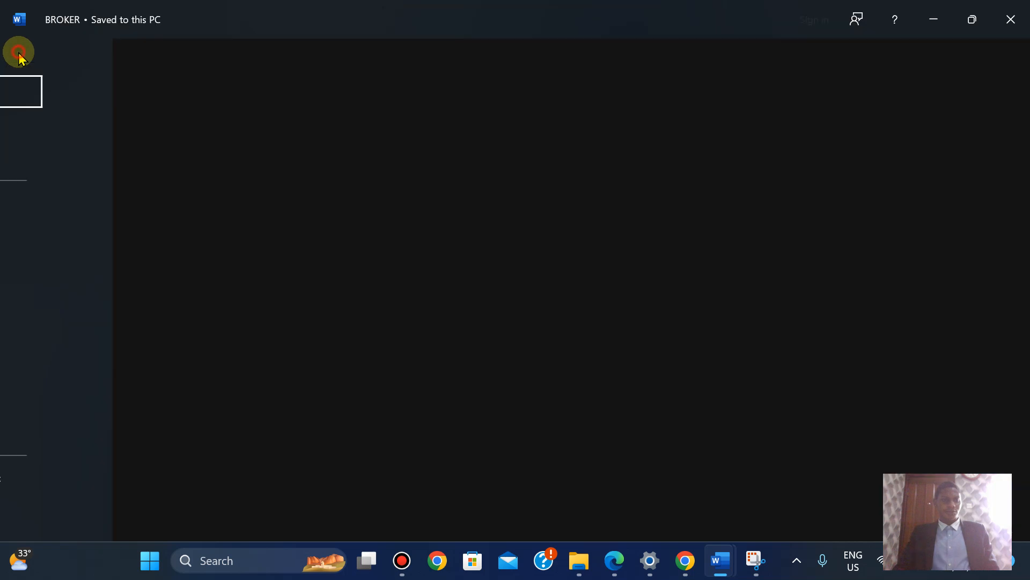
click(48, 335)
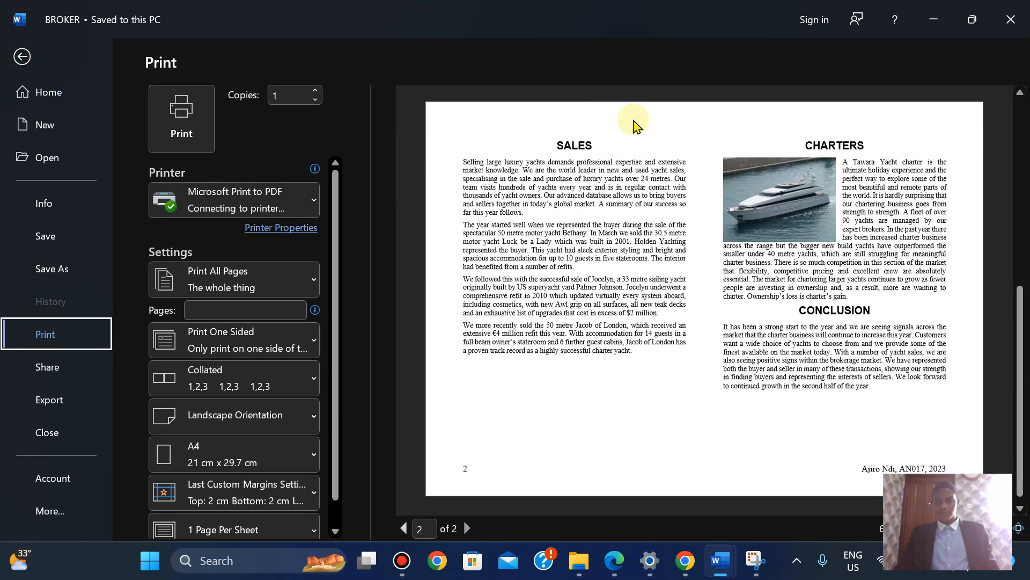
Check both pages in the print preview and print the report with Microsoft Print to PDF
click(402, 529)
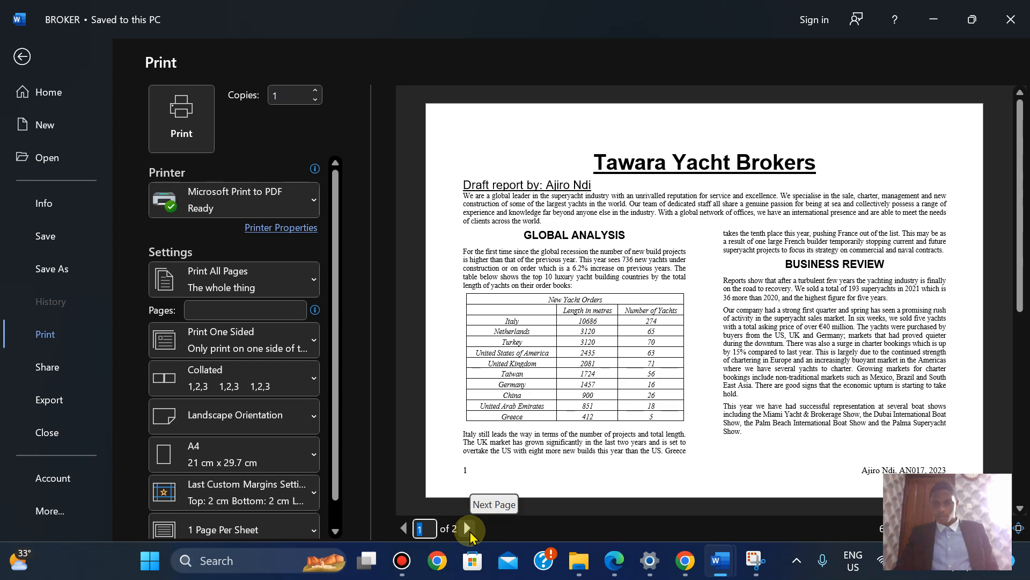
click(468, 528)
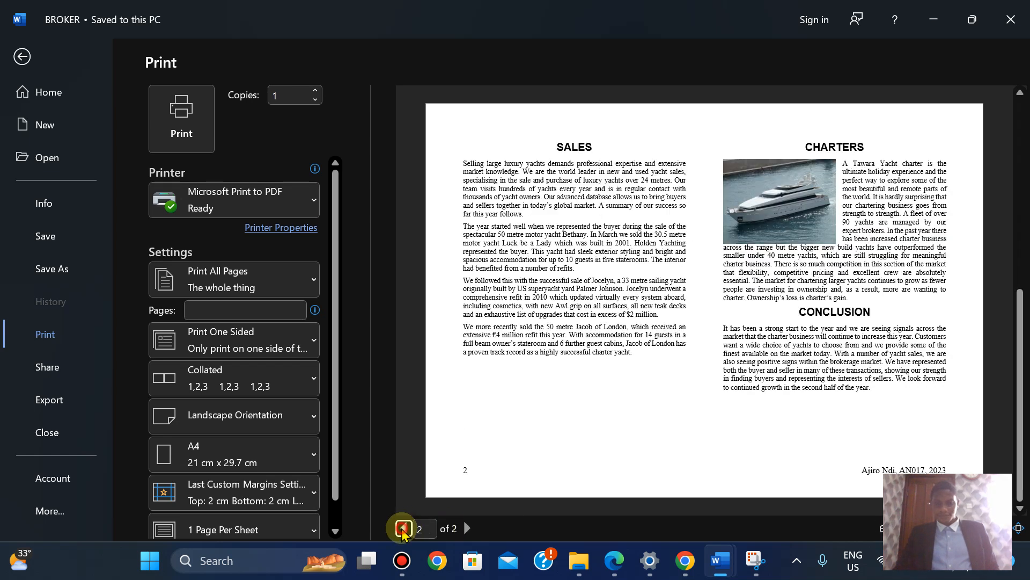
click(404, 529)
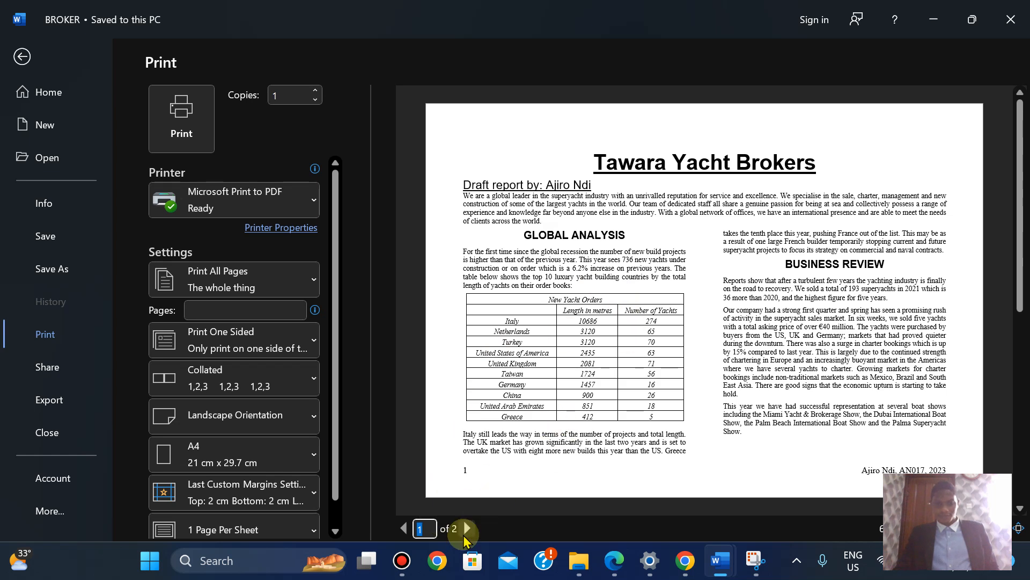
click(466, 532)
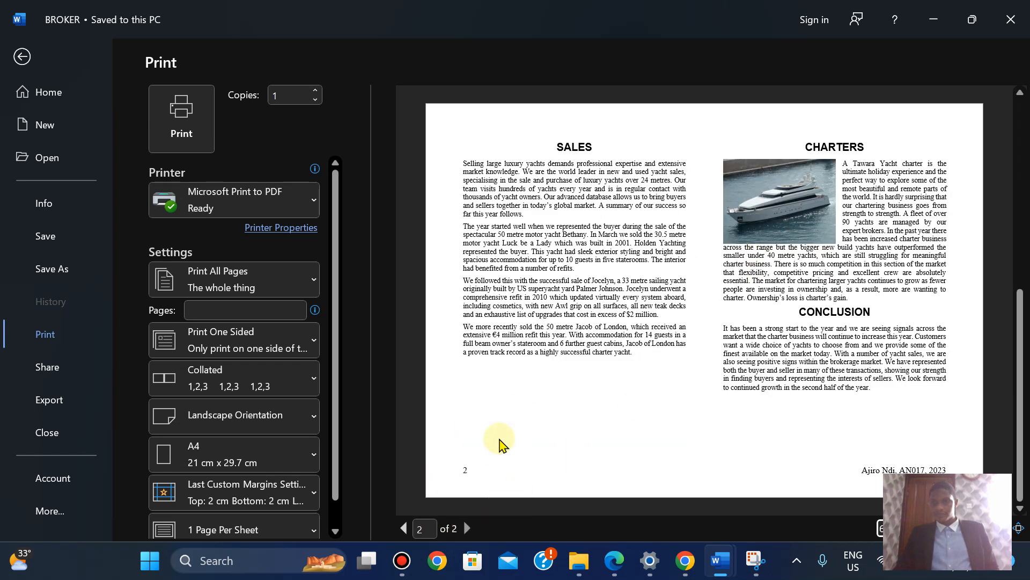
click(404, 528)
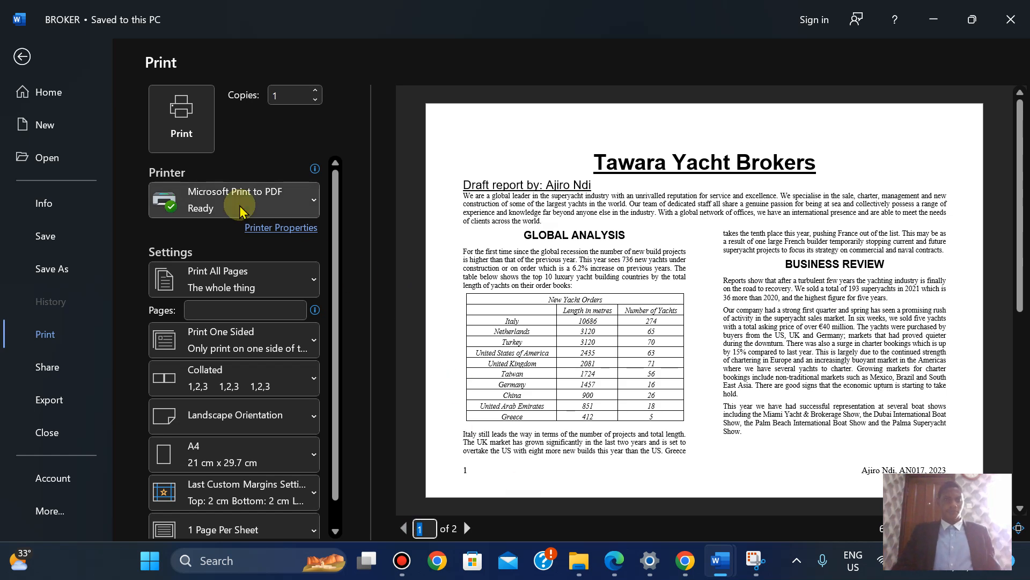
mouse_move(239, 211)
click(174, 102)
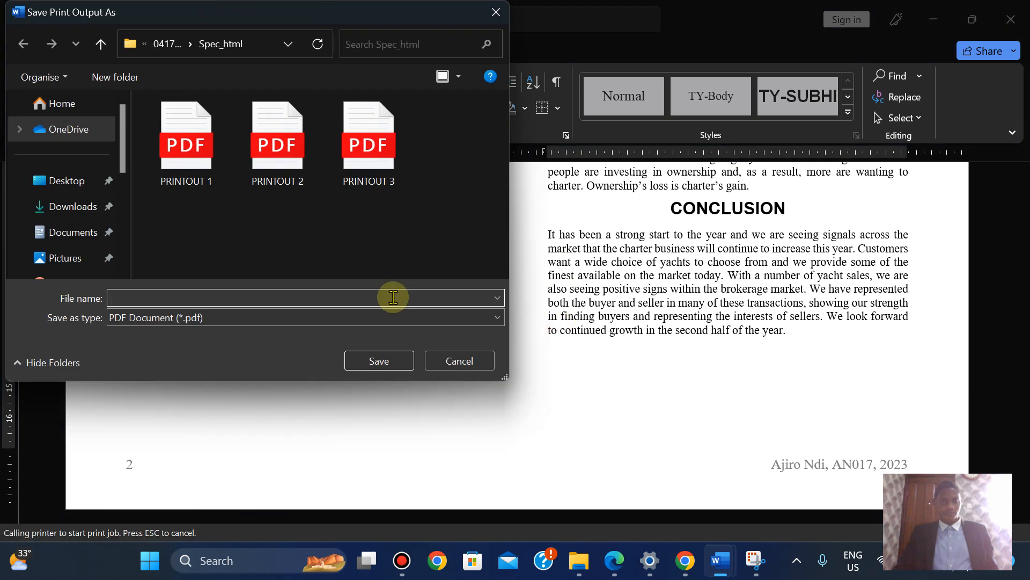
Point the Save Print Output As dialog at the 0417_y23_ss_2 folder
click(611, 562)
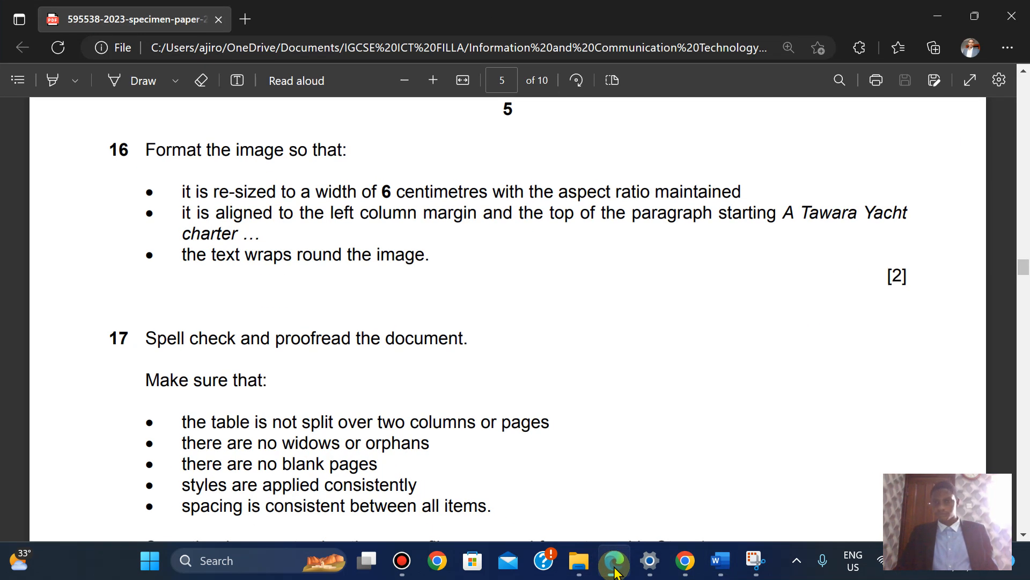
click(615, 570)
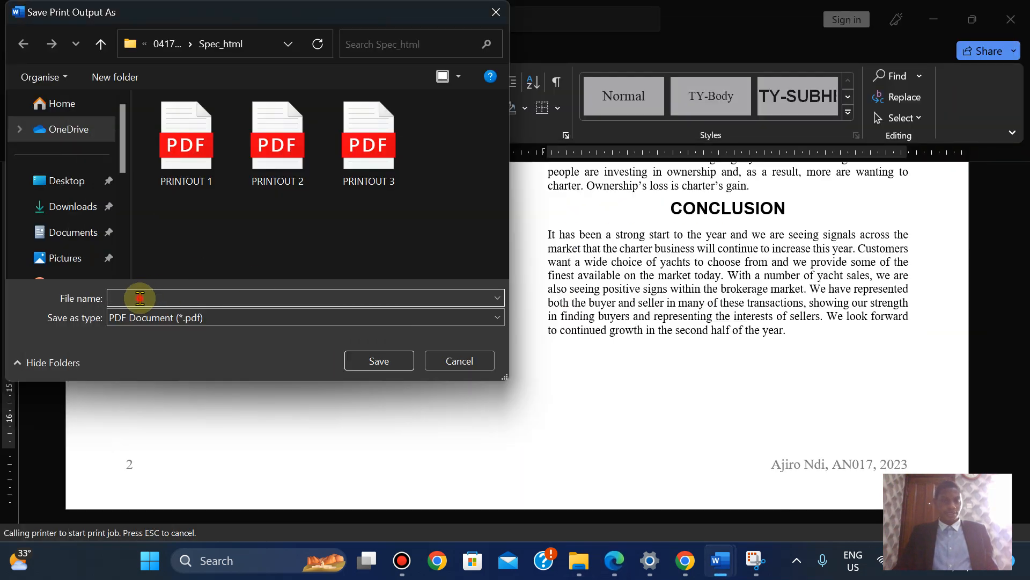
click(166, 45)
click(166, 44)
click(167, 44)
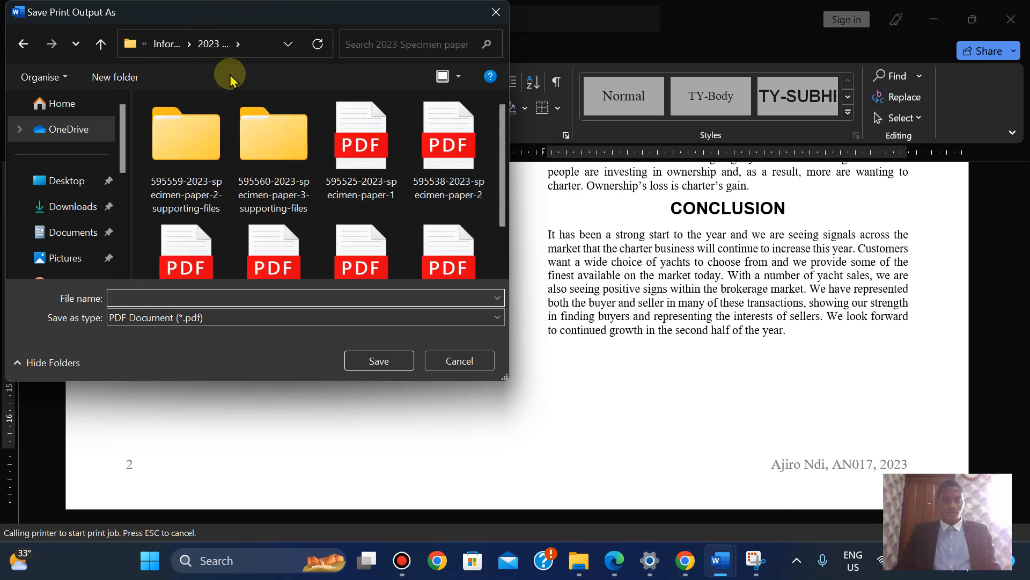
double_click(209, 150)
double_click(209, 150)
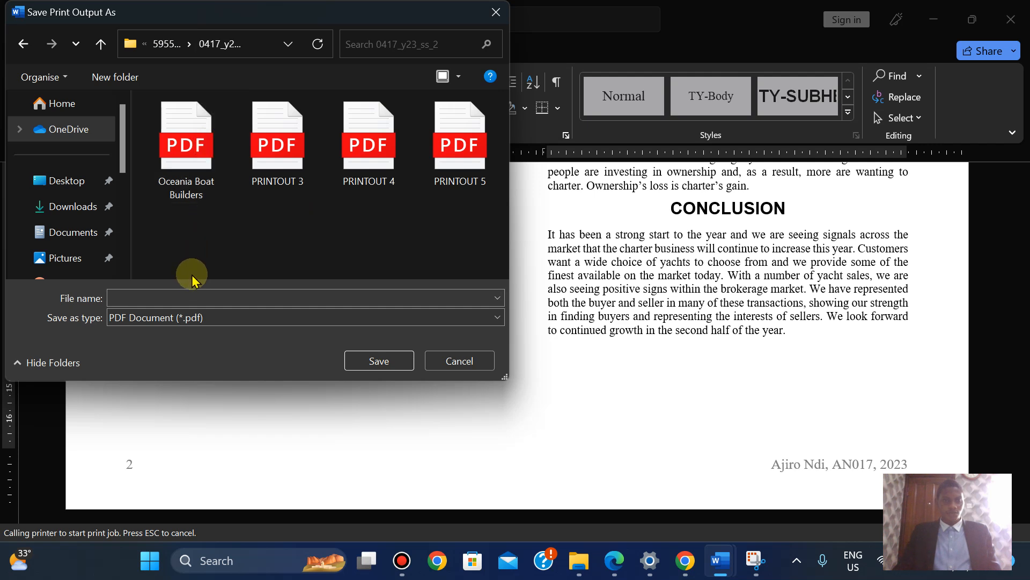
Save the printout as 'PRINTOUT 1' and scroll through the report to check it
click(182, 299)
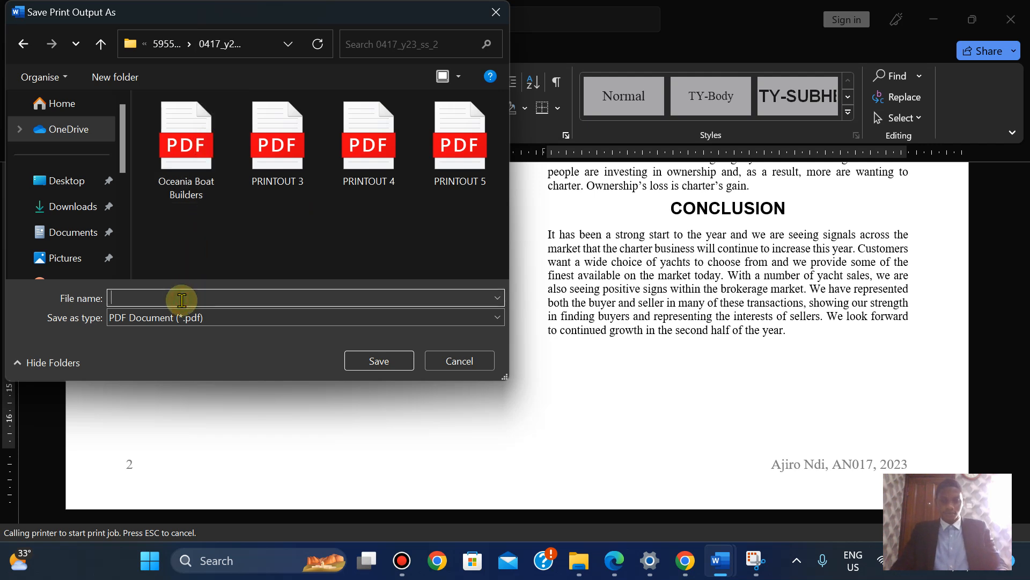
text(PRINTOUT 1)
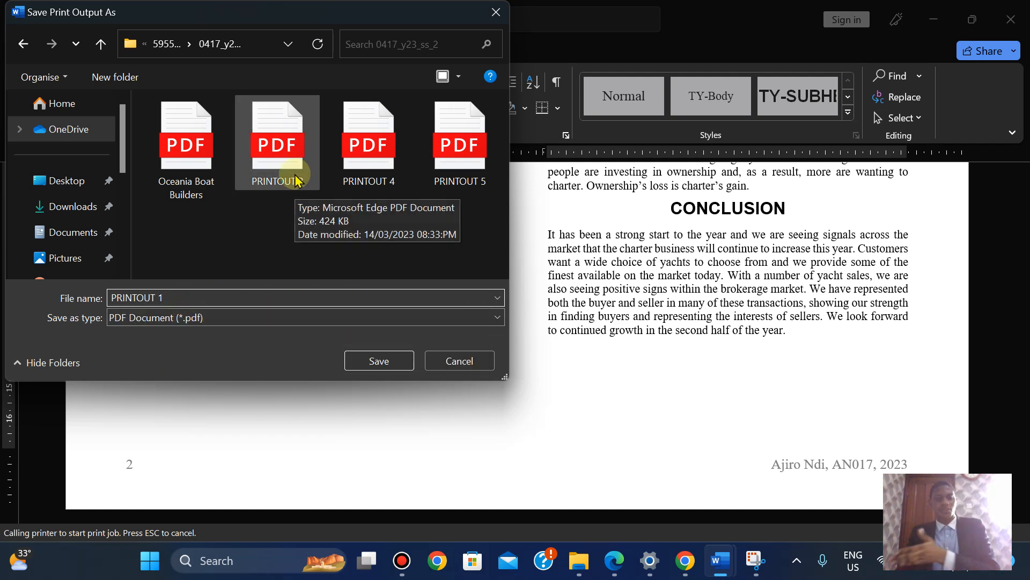
click(377, 367)
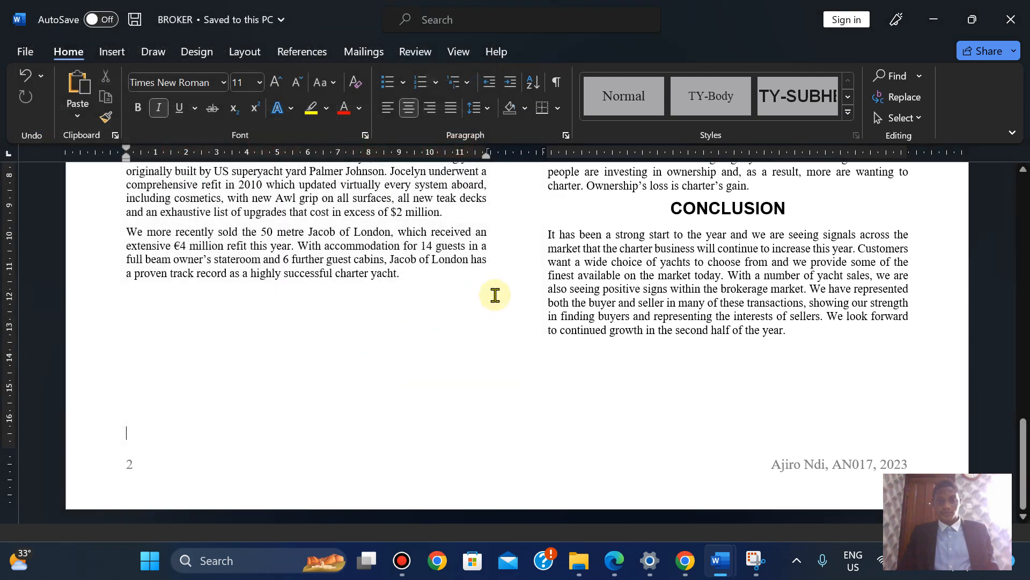
drag(1023, 440, 1022, 231)
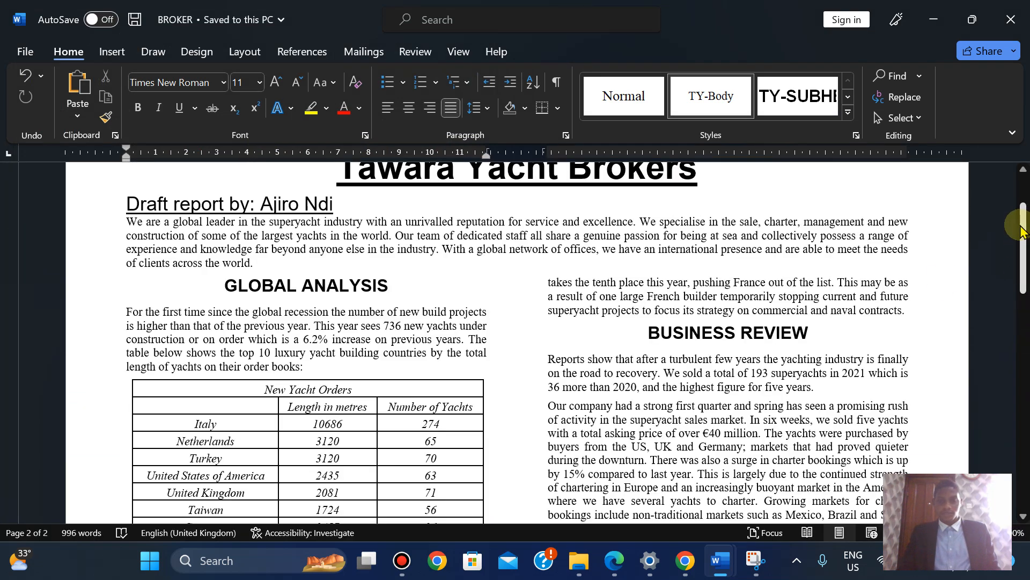
click(615, 560)
Scroll the exam PDF to Task 5, then bring up the SP02EVIDENCE2023 document in Word
drag(1024, 273, 1027, 517)
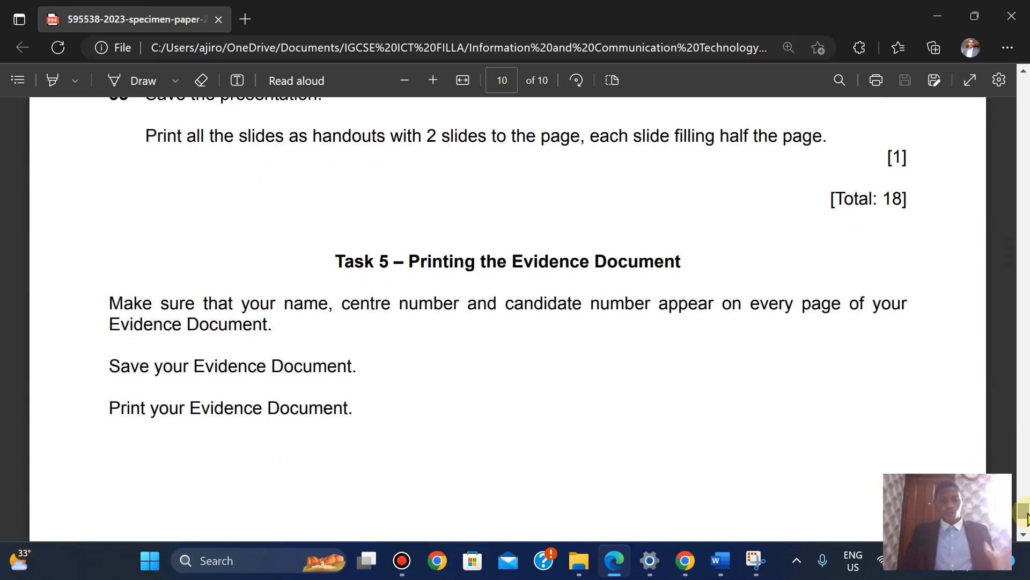
mouse_move(721, 561)
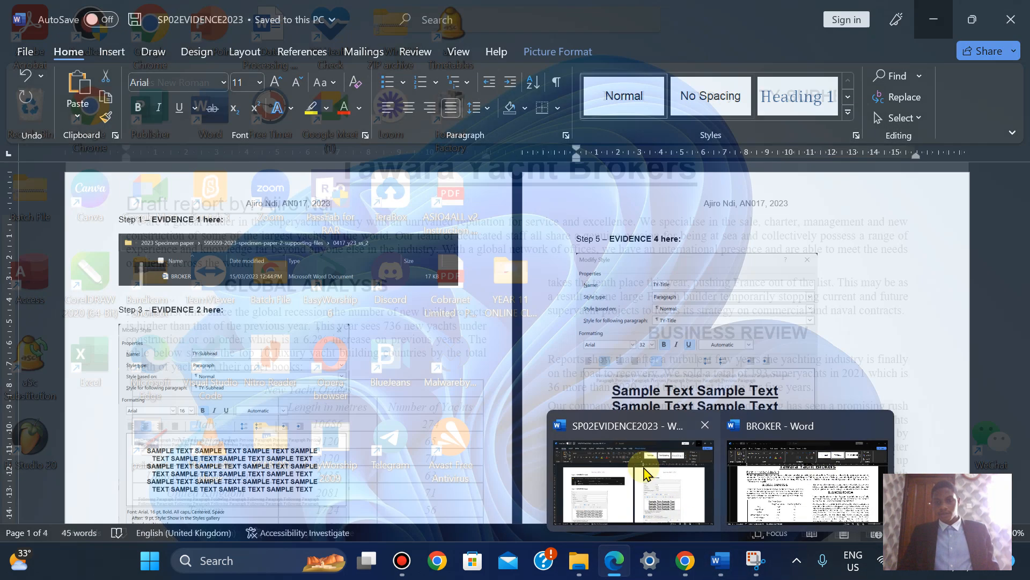
click(641, 472)
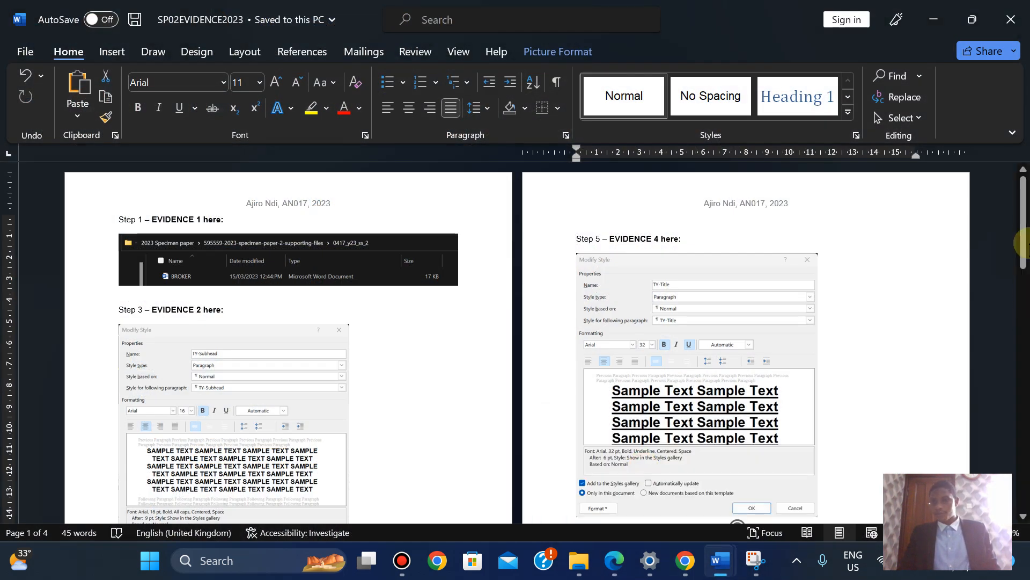
Preview all 4 pages of SP02EVIDENCE2023 for printing, cross-checking the exam PDF
drag(1025, 223, 1023, 405)
drag(1022, 462, 1022, 174)
click(22, 51)
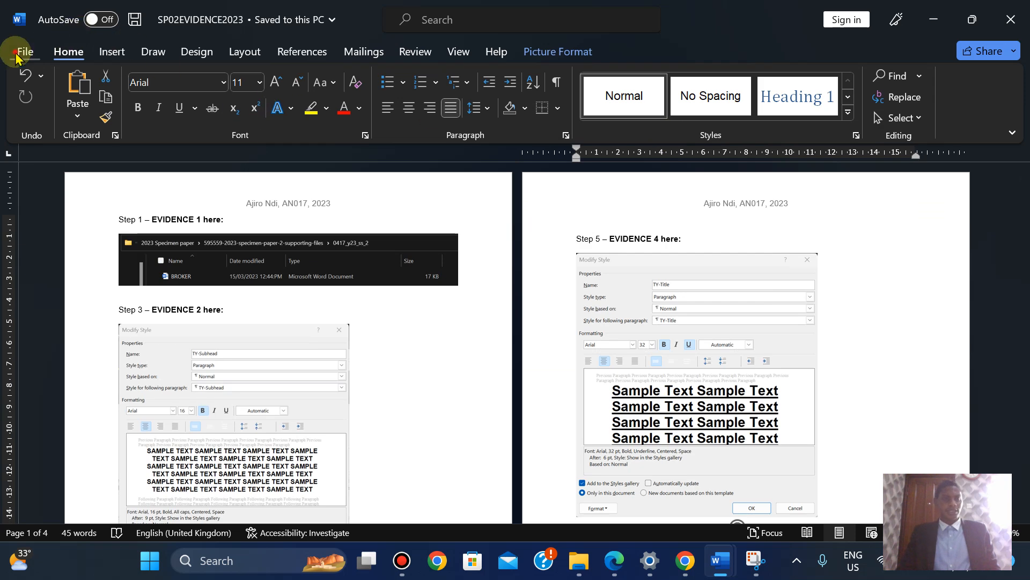
click(40, 236)
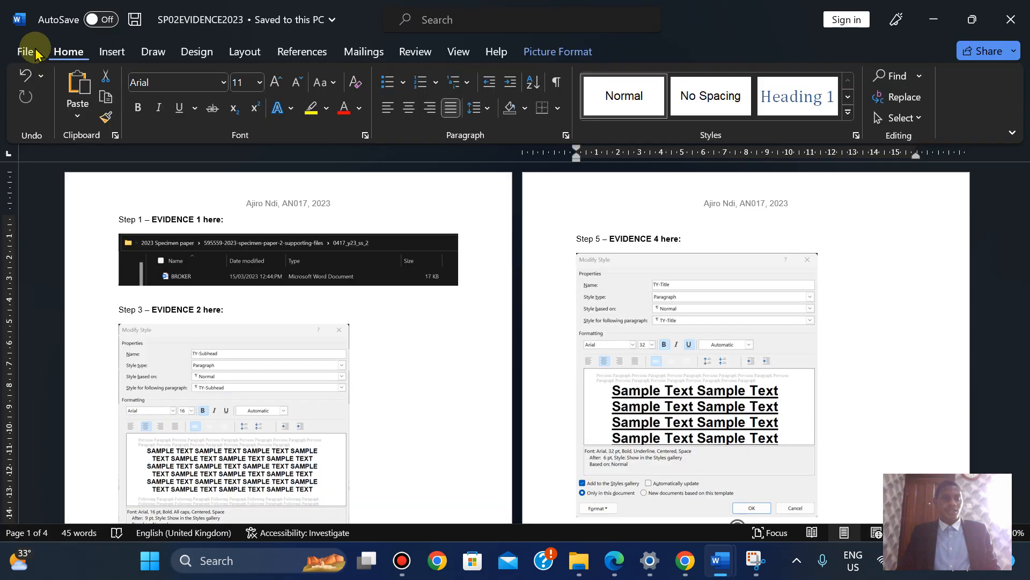
click(27, 51)
click(45, 332)
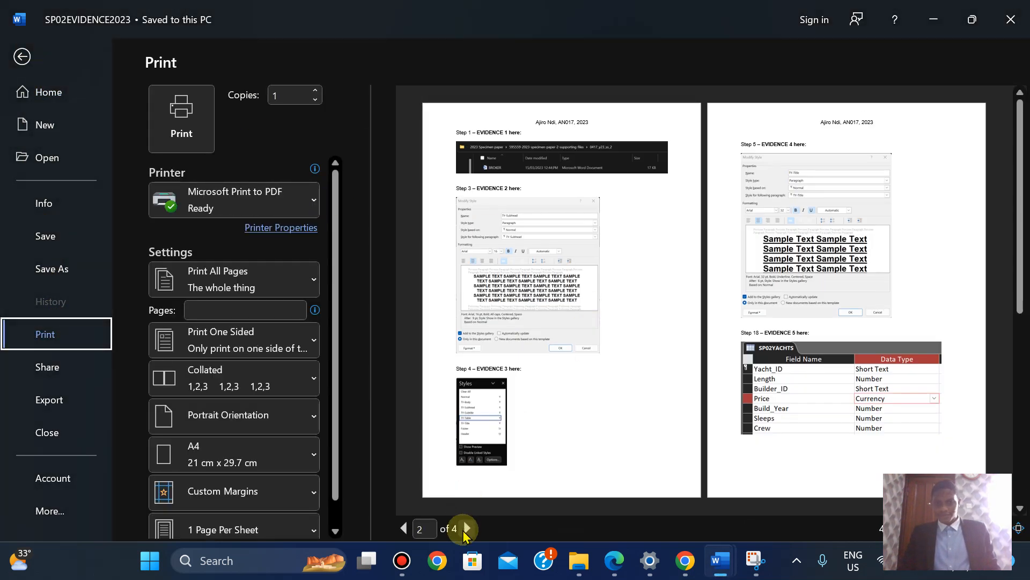
click(467, 529)
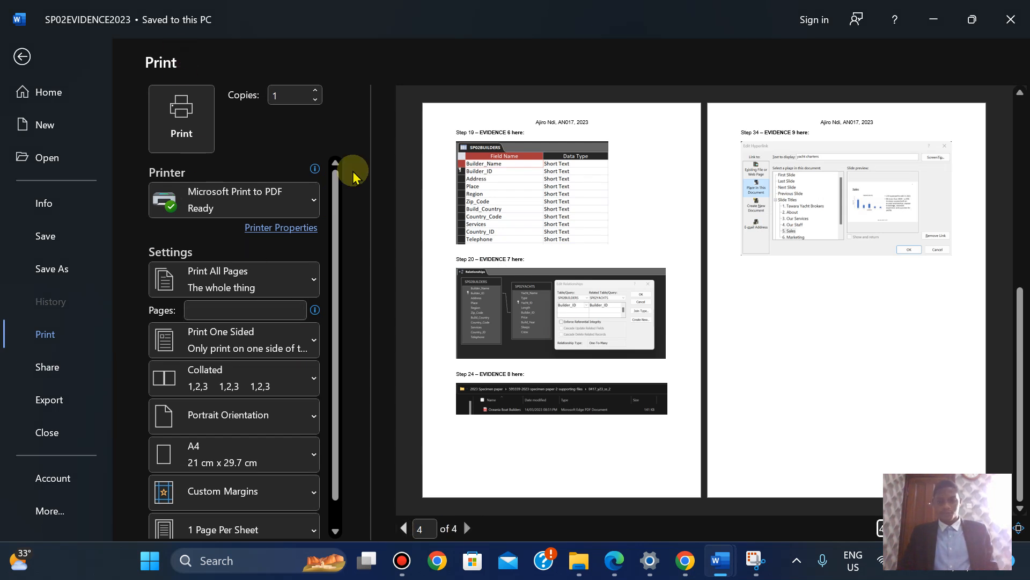
click(609, 560)
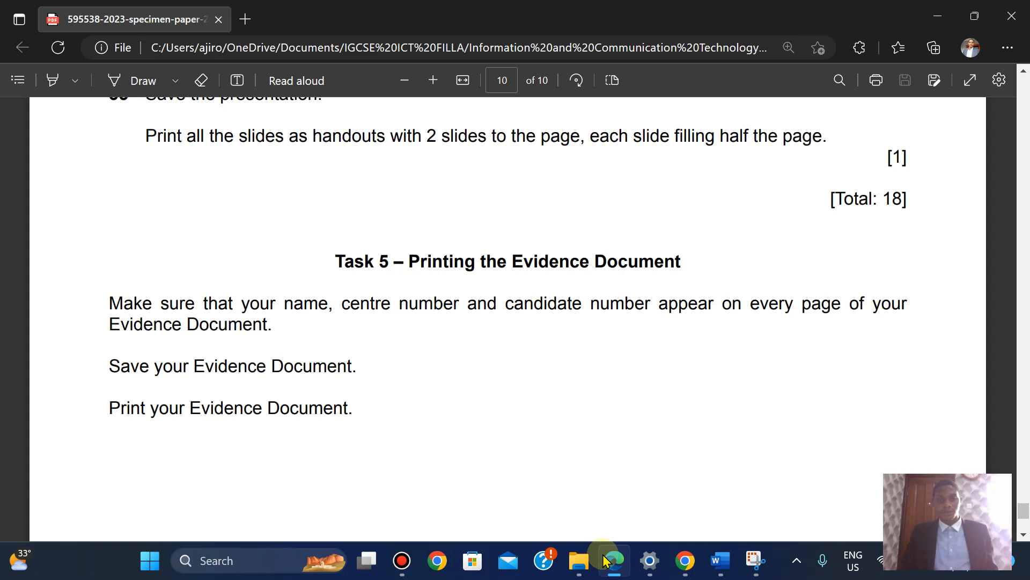
click(605, 560)
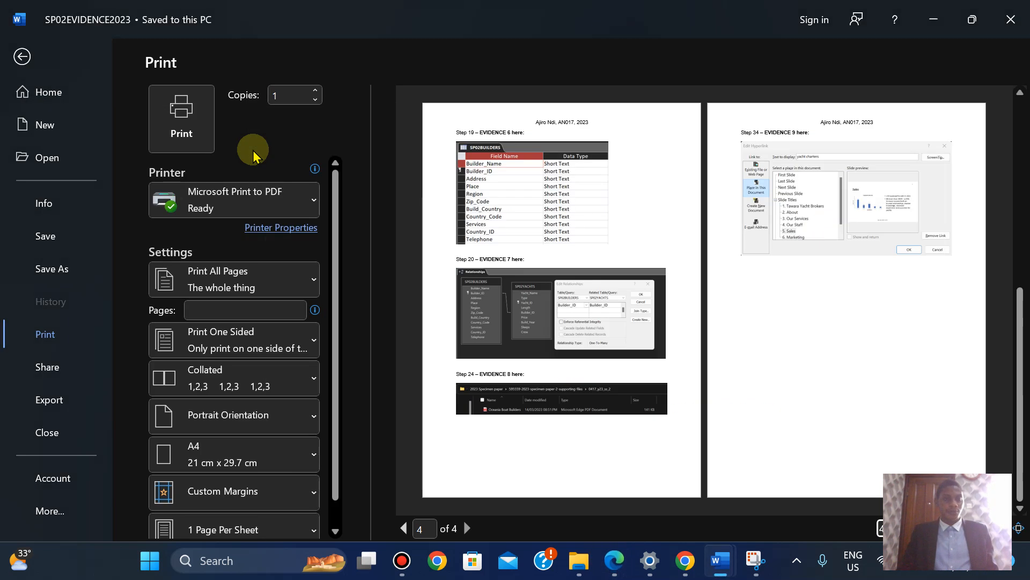
Print the SP02EVIDENCE2023 evidence document to a PDF named PRINTOUT 2
click(198, 133)
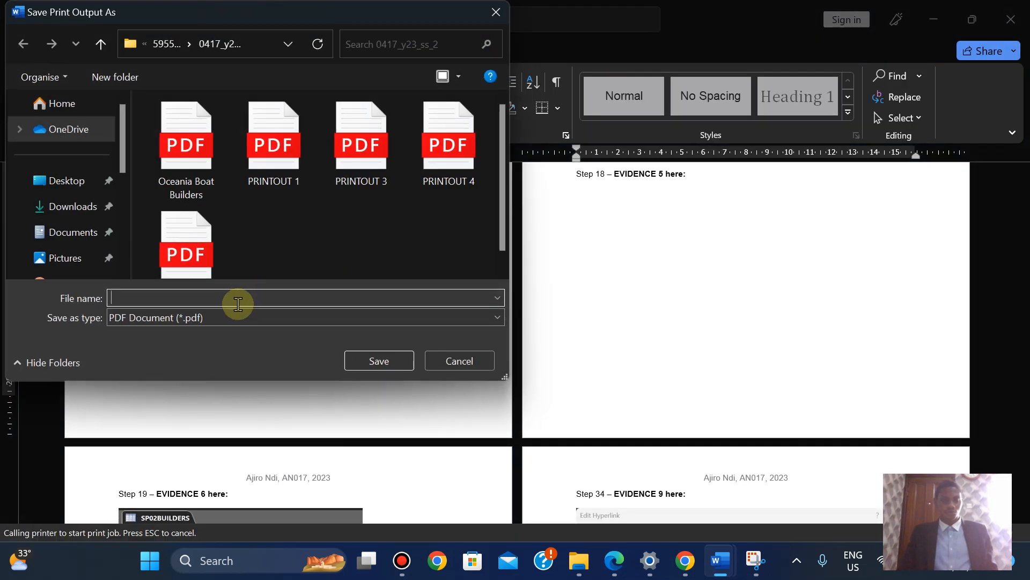
text(PRINT)
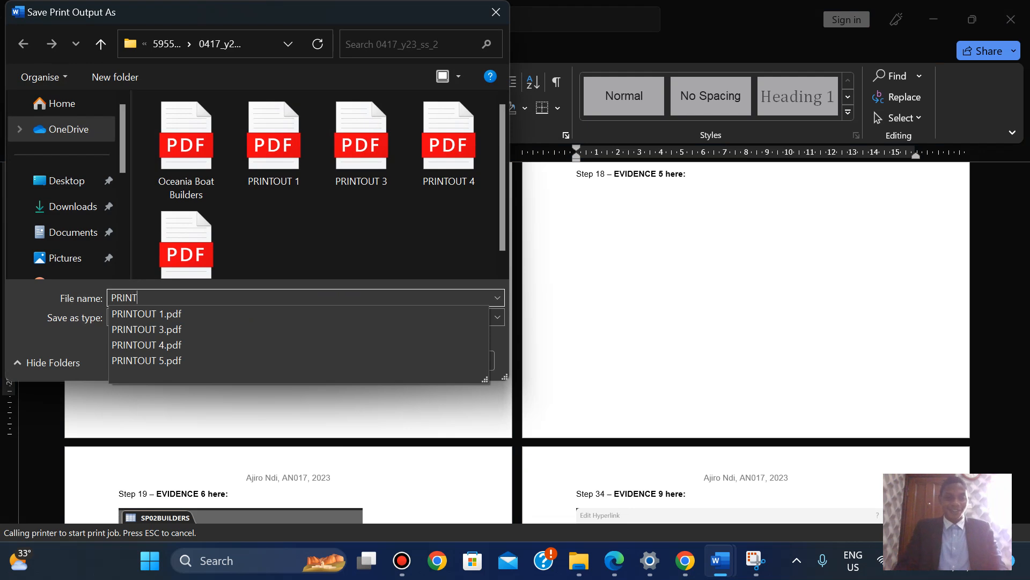
text(OUT 2)
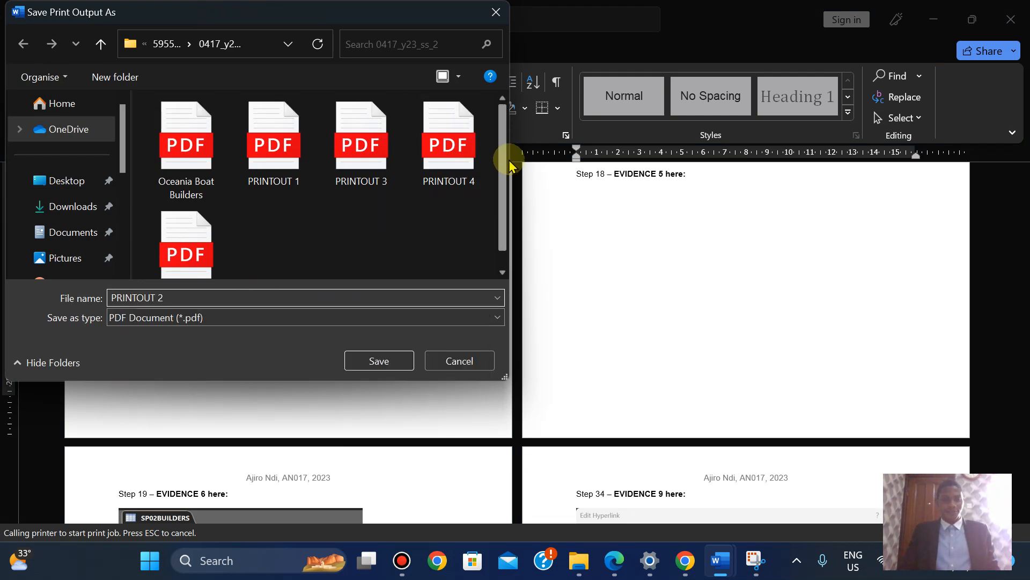
click(379, 361)
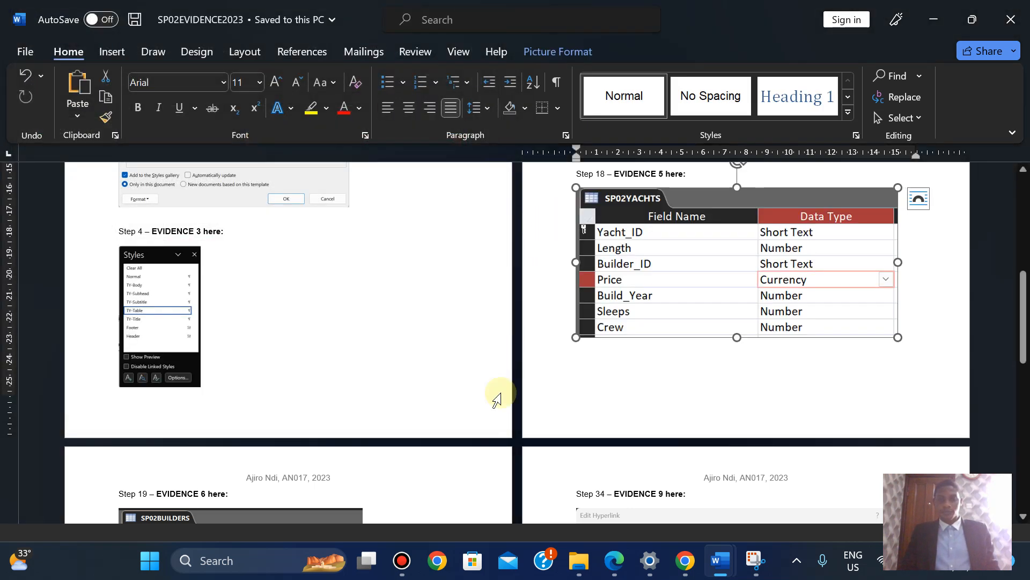
Bring the exam paper to the front in Edge and scroll back up to page 3
click(614, 573)
key(Down)
key(Down)
key(Down)
key(Down)
key(Up)
key(Up)
key(Up)
key(Up)
key(Up)
key(Up)
key(Up)
key(Up)
key(Up)
key(Up)
key(Up)
key(Up)
key(Up)
key(Up)
key(Up)
key(Up)
key(Up)
key(Up)
key(Up)
key(Up)
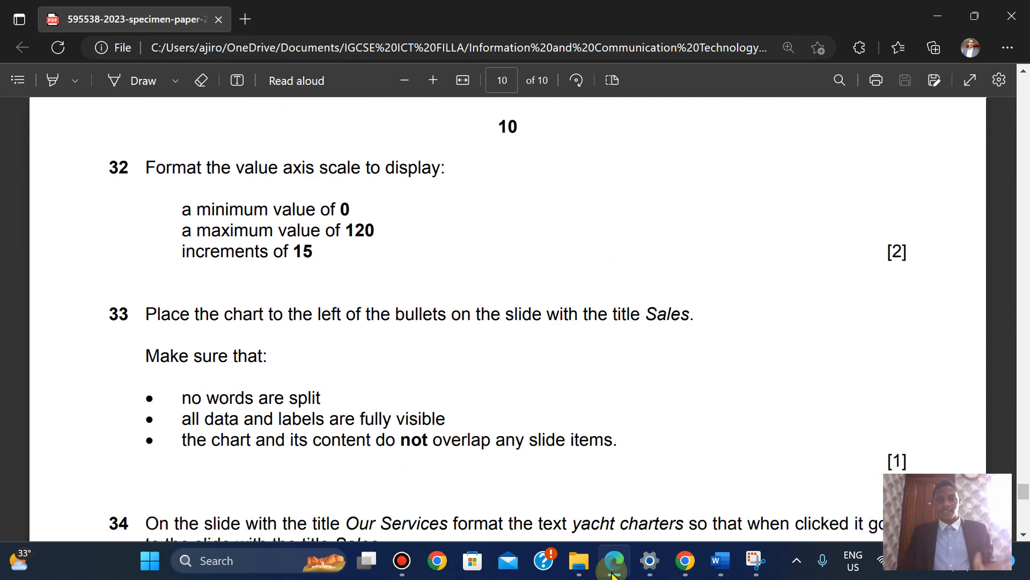
key(Up)
key(Up)
key(Up)
key(Up)
key(Up)
key(Up)
key(Up)
key(Up)
key(Up)
key(Up)
key(Up)
key(Up)
key(Up)
key(Up)
key(Up)
key(Up)
key(Up)
key(Up)
key(Up)
key(Up)
key(Up)
key(Up)
key(Up)
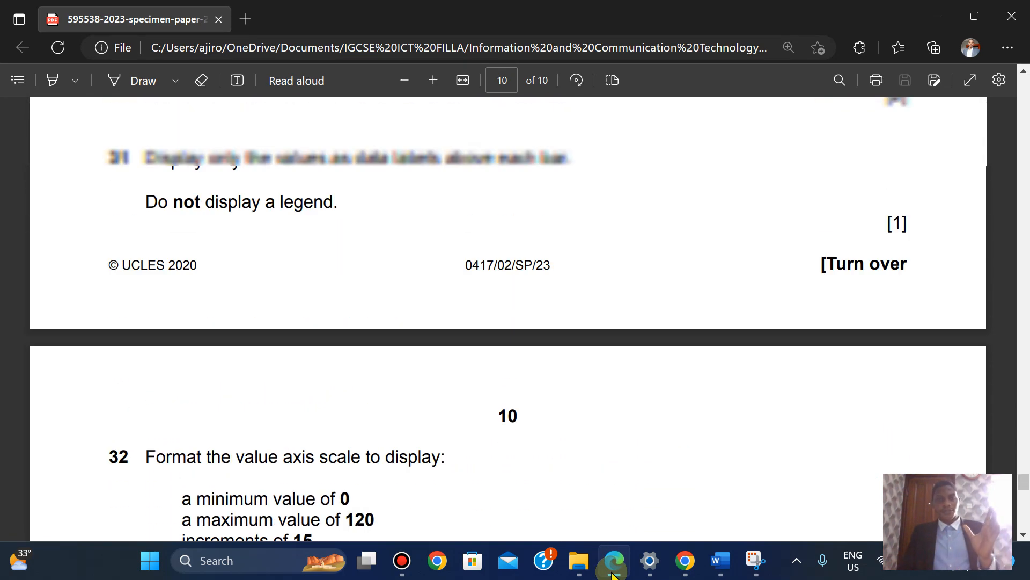
key(Up)
key(Up)
key(Up)
key(Up)
key(Up)
key(Up)
key(Up)
key(Up)
key(Up)
key(Up)
key(Up)
key(Up)
key(Up)
key(Up)
key(Up)
key(Up)
key(Up)
key(Up)
key(Up)
key(Up)
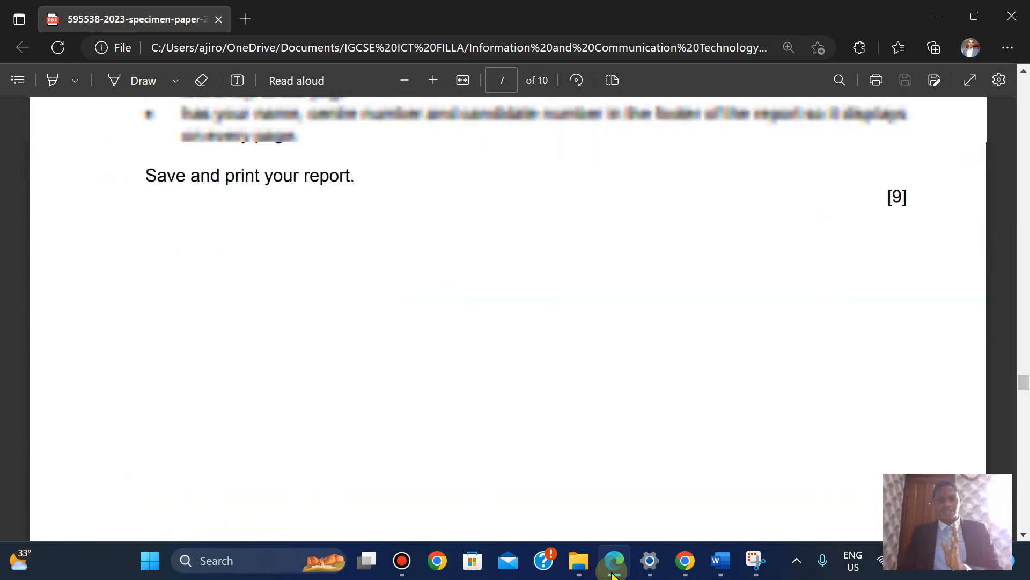
key(Up)
key(Up)
key(Up)
key(Up)
key(Up)
key(Up)
key(Up)
key(Up)
key(Up)
key(Up)
key(Up)
key(Up)
key(Up)
key(Up)
key(Up)
key(Up)
key(Up)
key(Up)
key(Up)
key(Up)
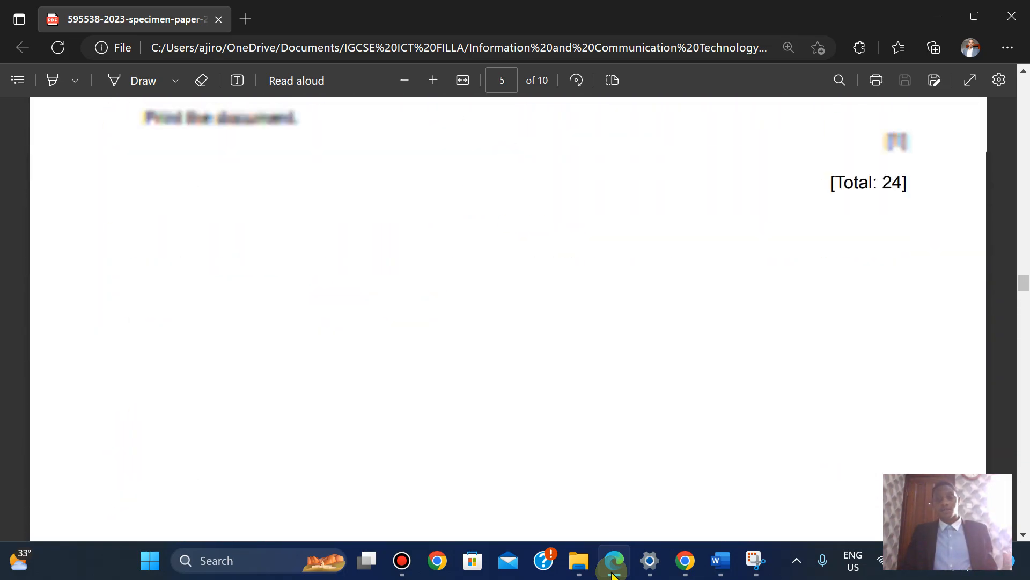
key(Up)
key(Up)
key(Up)
key(Up)
key(Up)
key(Up)
key(Up)
key(Up)
key(Up)
key(Up)
key(Up)
key(Up)
key(Up)
key(Up)
key(Up)
key(Up)
key(Up)
key(Up)
key(Up)
key(Up)
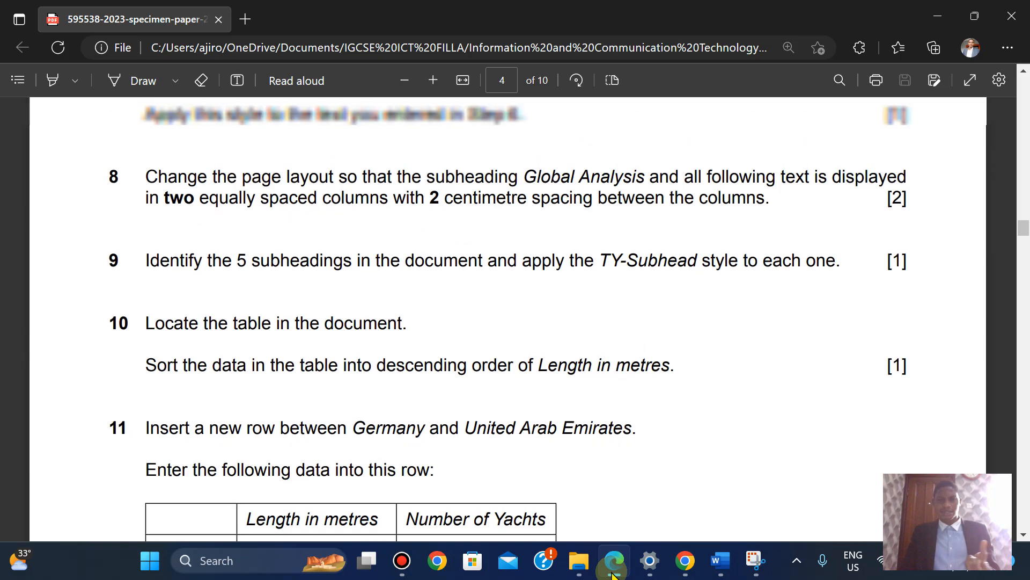
key(Up)
key(Up)
key(Up)
key(Up)
key(Up)
key(Up)
key(Up)
key(Up)
key(Up)
key(Up)
key(Up)
key(Up)
key(Up)
key(Up)
key(Up)
key(Up)
key(Up)
key(Up)
key(Up)
key(Up)
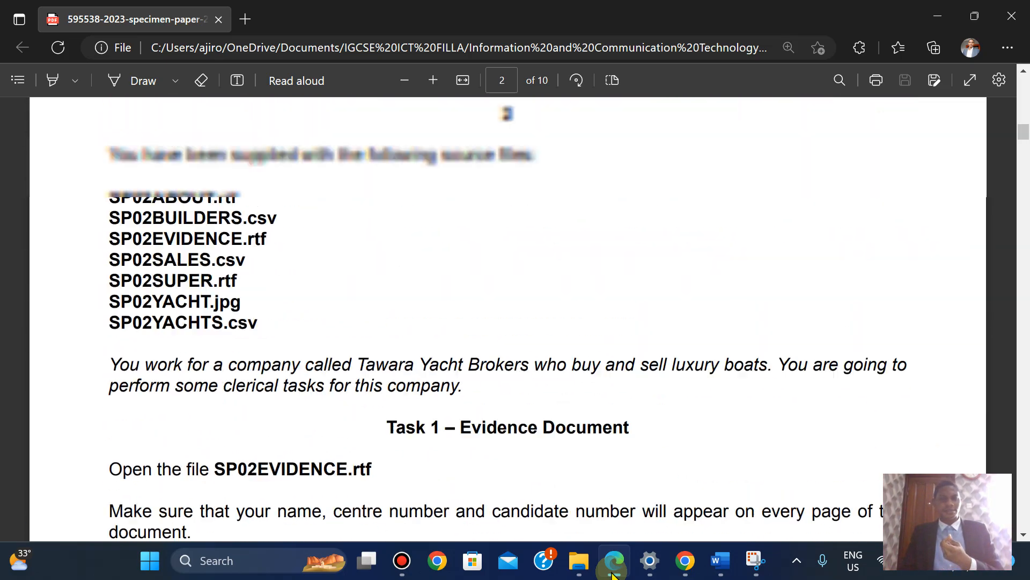
Read through the Task 2 instructions to the TY-Subhead and TY-Table house style table
key(Down)
key(Down)
key(Down)
key(Down)
key(Down)
key(Down)
key(Down)
key(Down)
key(Down)
key(Down)
key(Down)
key(Down)
key(Down)
key(Down)
key(Down)
key(Down)
key(Down)
key(Down)
key(Down)
key(Down)
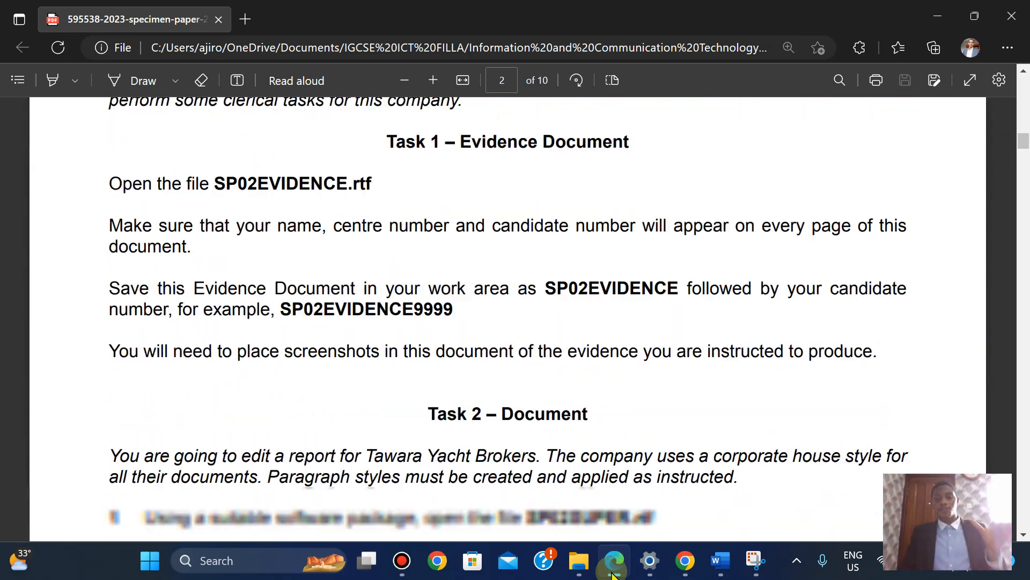
key(Down)
key(Down)
key(Down)
key(Down)
key(Down)
key(Down)
key(Down)
key(Down)
key(Down)
key(Down)
key(Down)
key(Down)
key(Down)
key(Down)
key(Down)
key(Down)
key(Down)
key(Down)
key(Down)
key(Down)
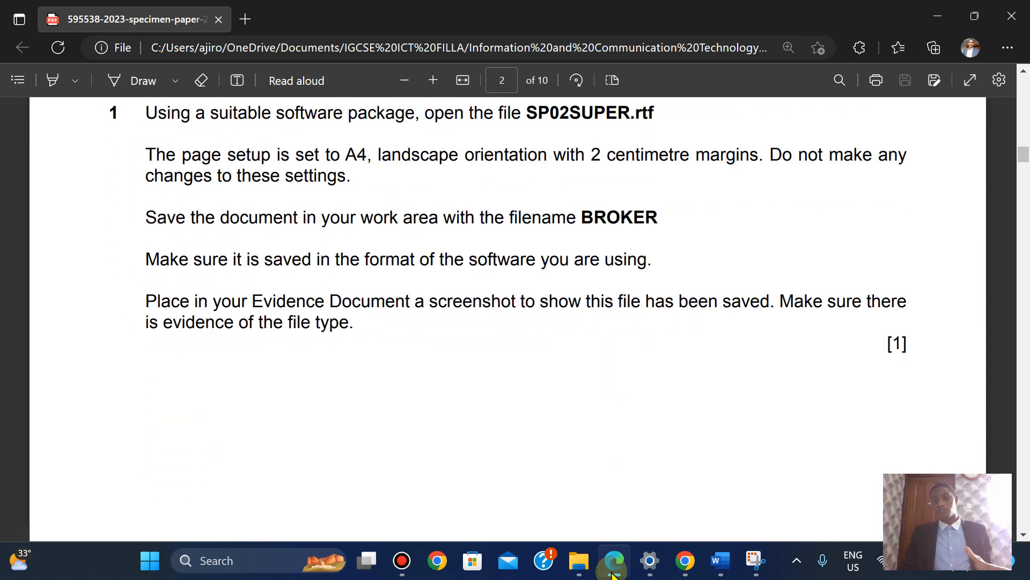
key(Down)
key(Down)
key(Down)
key(Down)
key(Down)
key(Down)
key(Down)
key(Down)
key(Down)
key(Down)
key(Down)
key(Up)
key(Up)
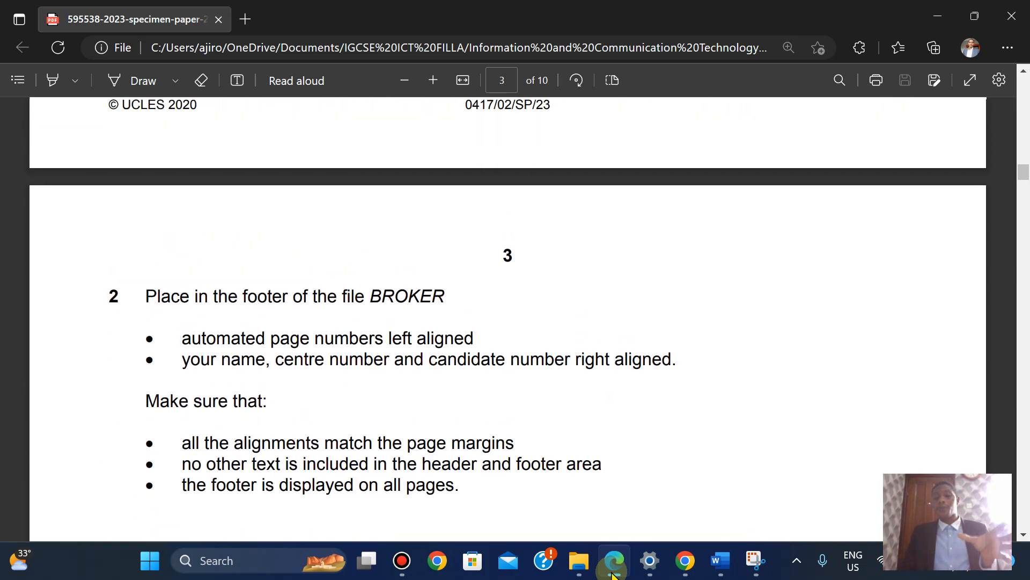
key(Up)
key(Up)
key(Up)
key(Up)
key(Up)
key(Up)
key(Up)
key(Up)
key(Up)
key(Up)
key(Up)
key(Up)
key(Up)
key(Up)
key(Up)
key(Up)
key(Up)
key(Up)
key(Up)
key(Up)
key(Up)
key(Down)
key(Down)
key(Down)
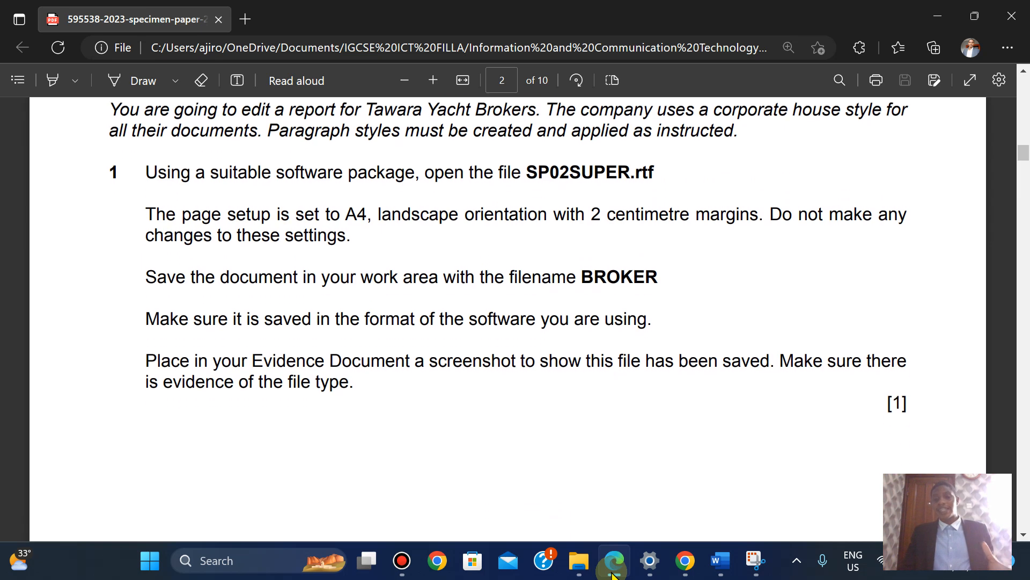
key(Down)
key(Down)
key(Down)
key(Down)
key(Down)
key(Down)
key(Down)
key(Down)
key(Down)
key(Down)
key(Down)
key(Down)
key(Down)
key(Down)
key(Down)
key(Down)
key(Down)
key(Down)
key(Down)
key(Down)
key(Down)
key(Down)
key(Down)
key(Down)
key(Down)
key(Down)
key(Down)
key(Down)
key(Down)
key(Down)
key(Down)
key(Down)
key(Down)
key(Down)
key(Down)
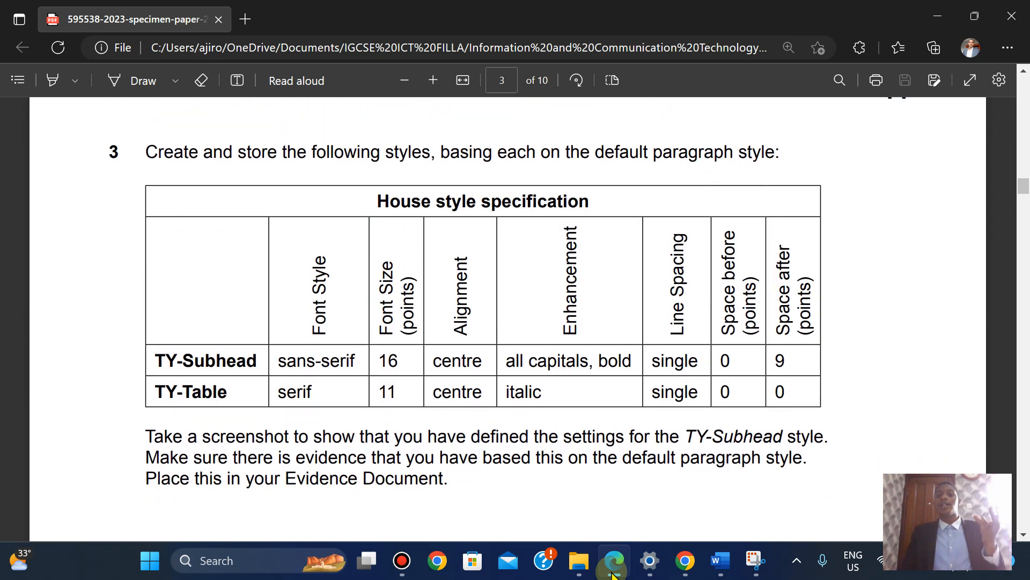